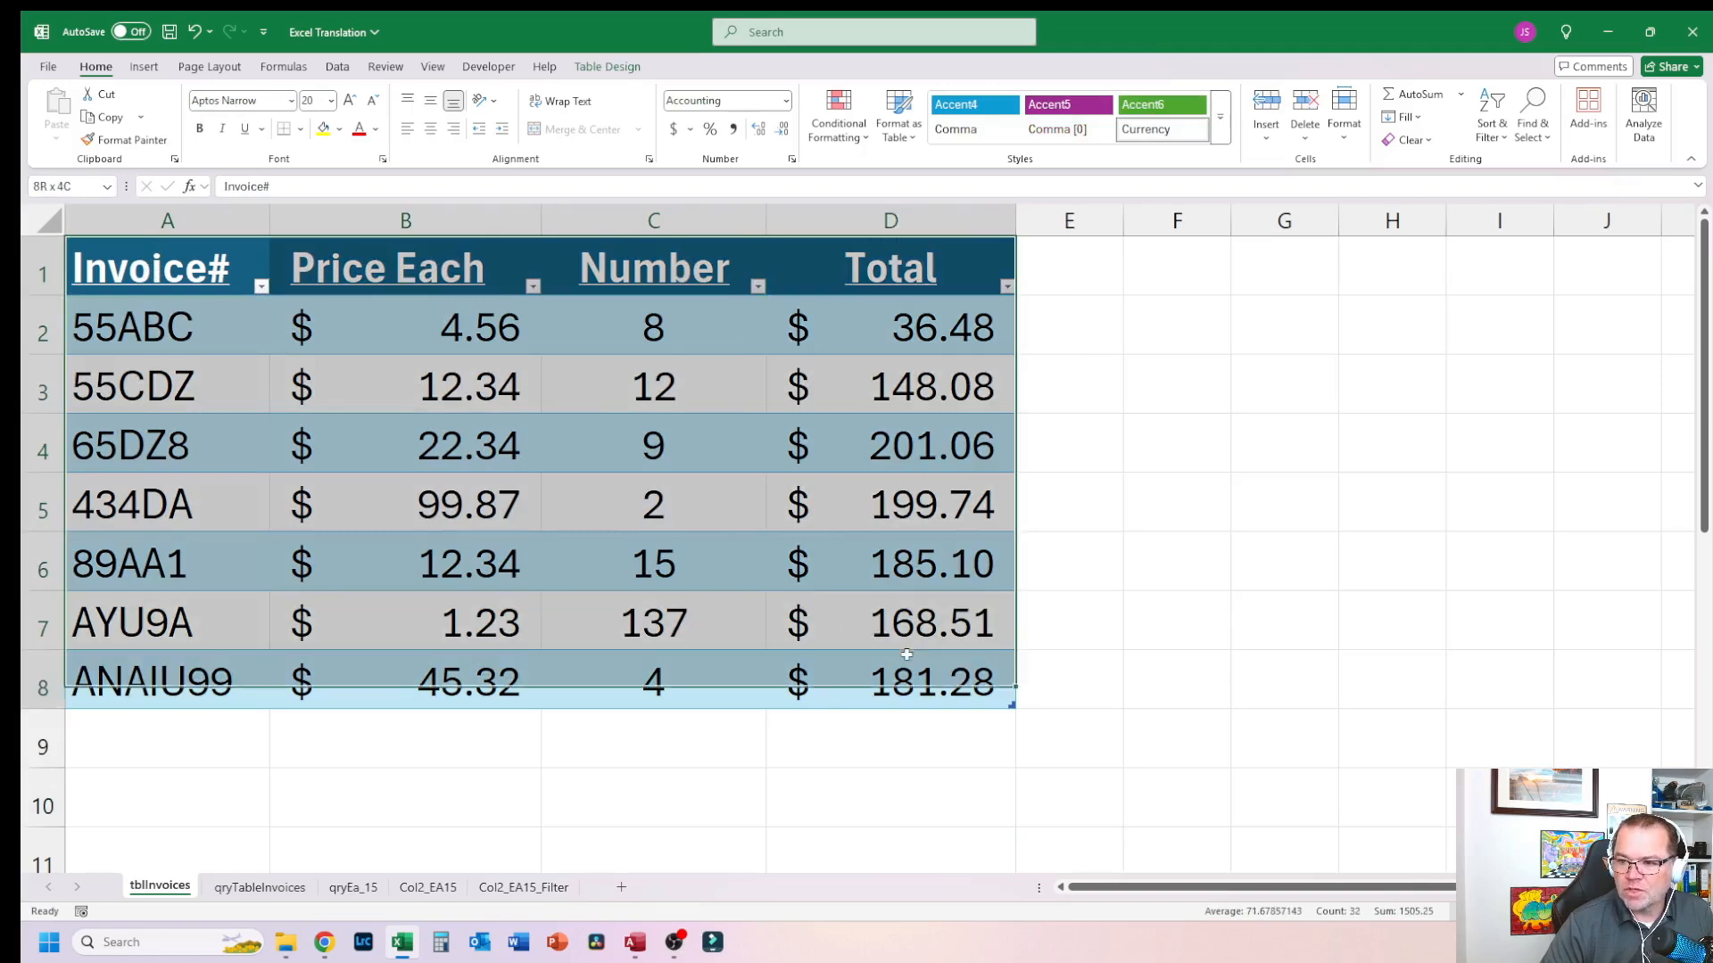
Step: Examine the invoice table's range and its Quick Analysis options
click(1146, 465)
drag(178, 268, 873, 694)
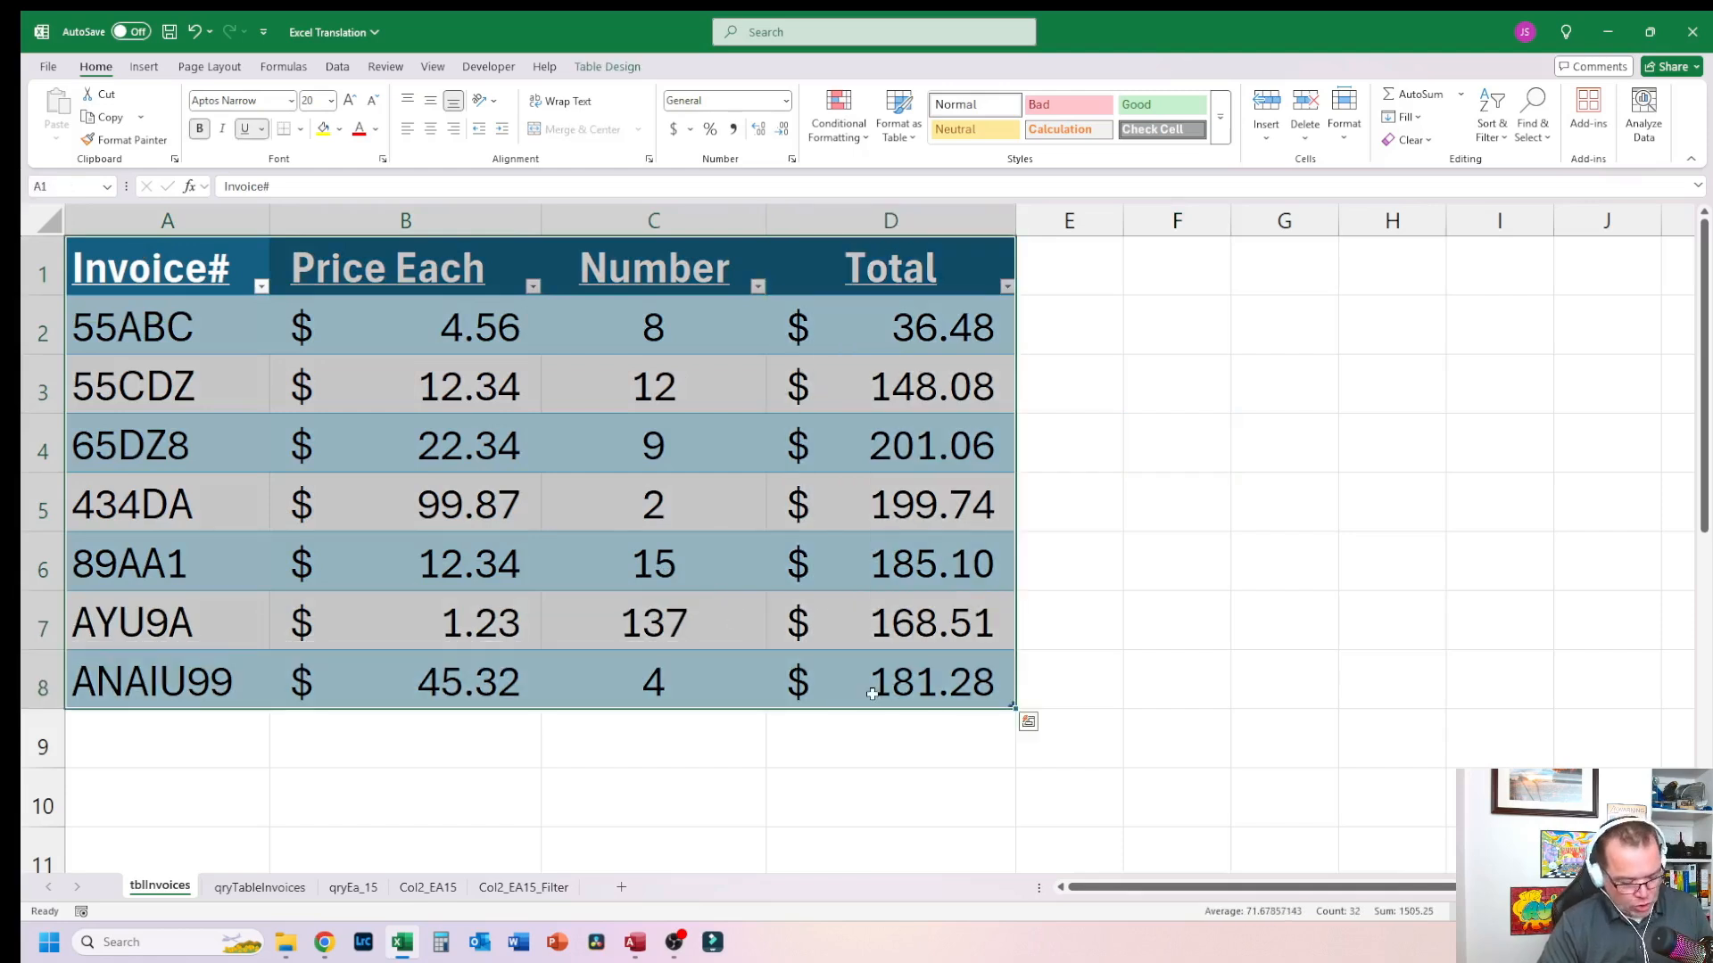
key(ctrl+q)
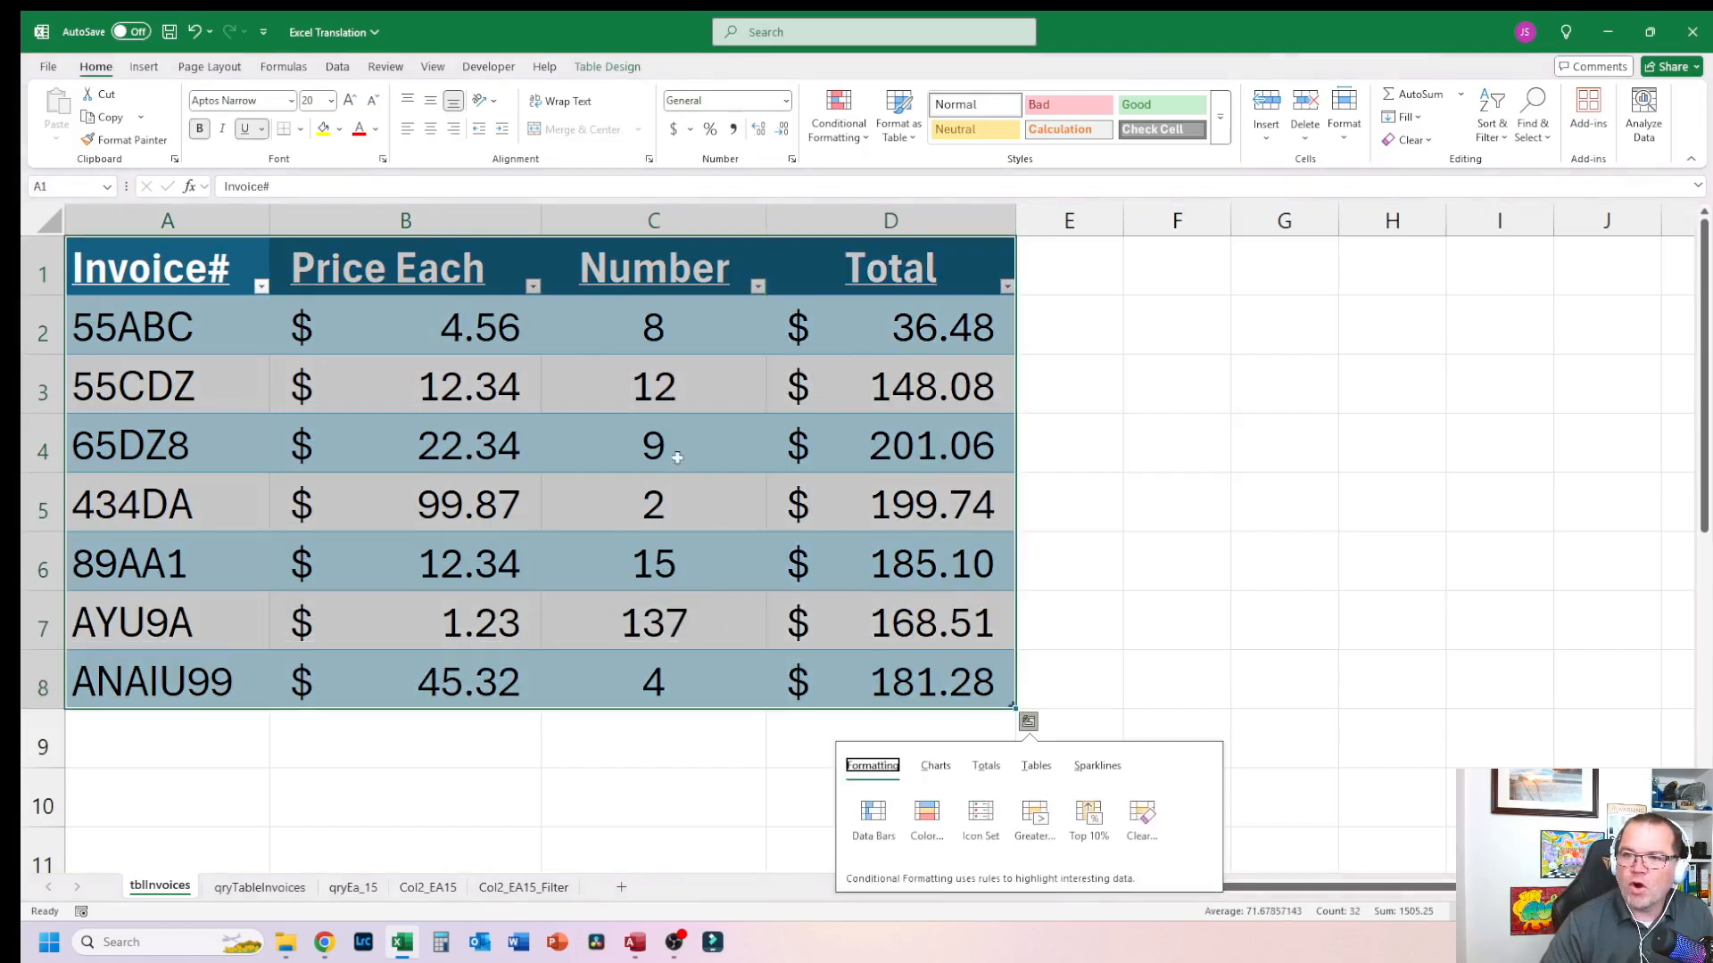
click(892, 446)
drag(169, 268, 558, 464)
click(739, 489)
click(603, 349)
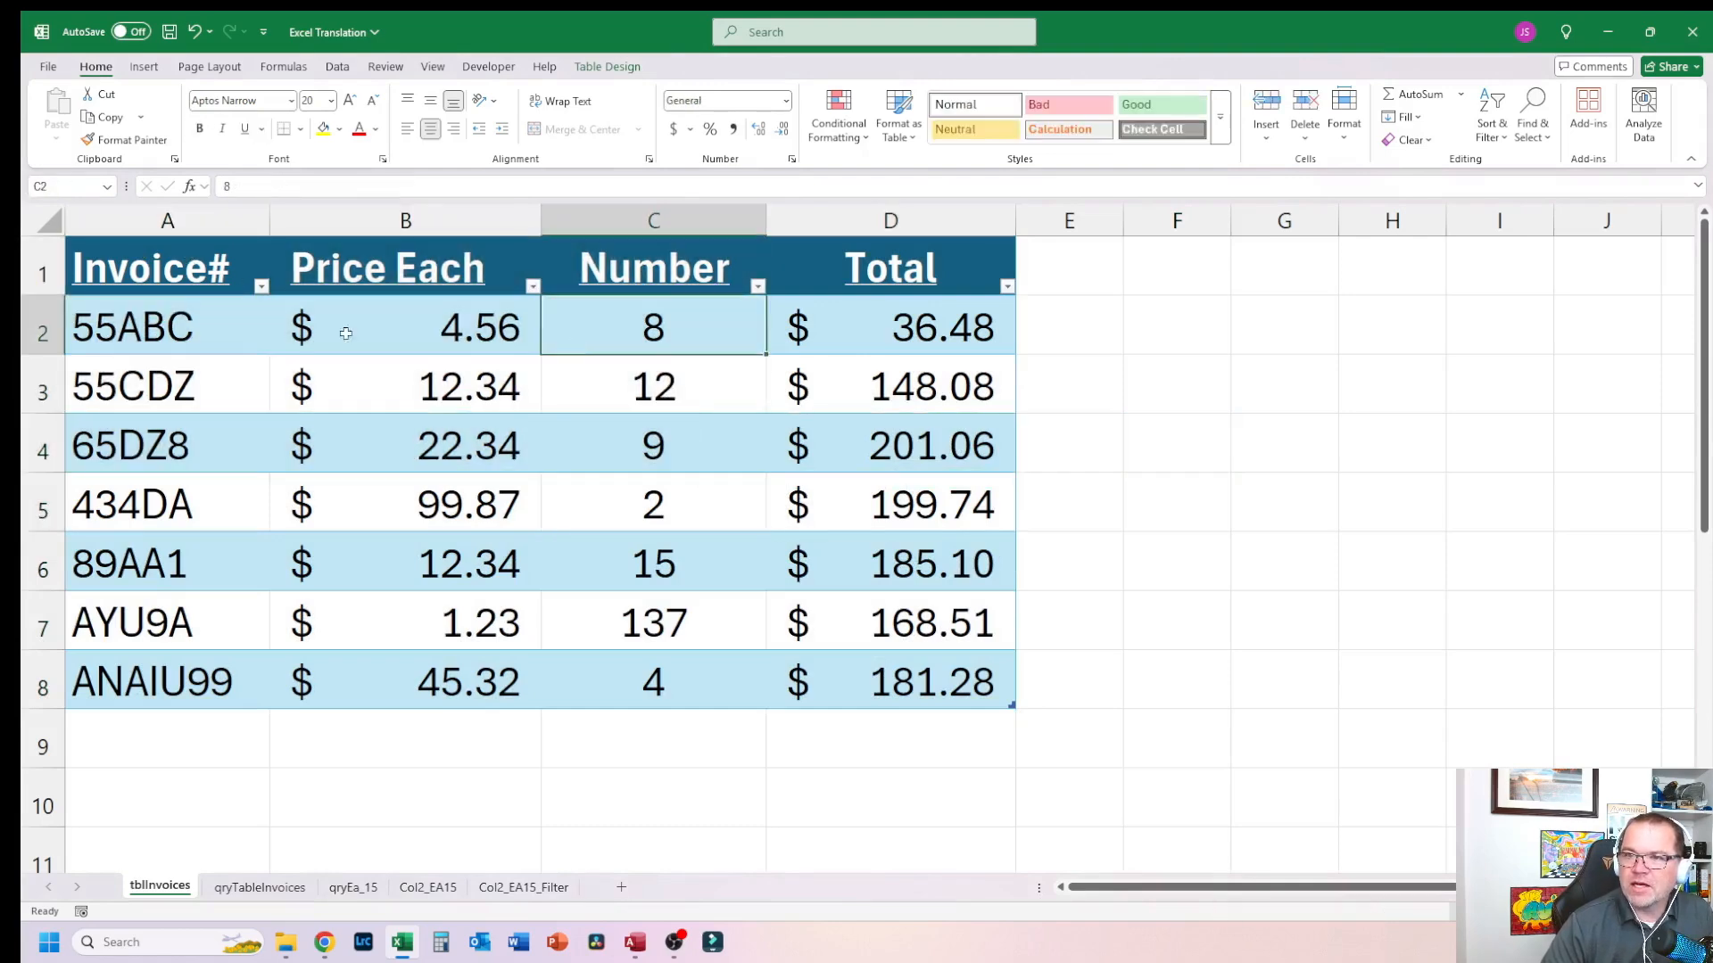
click(260, 334)
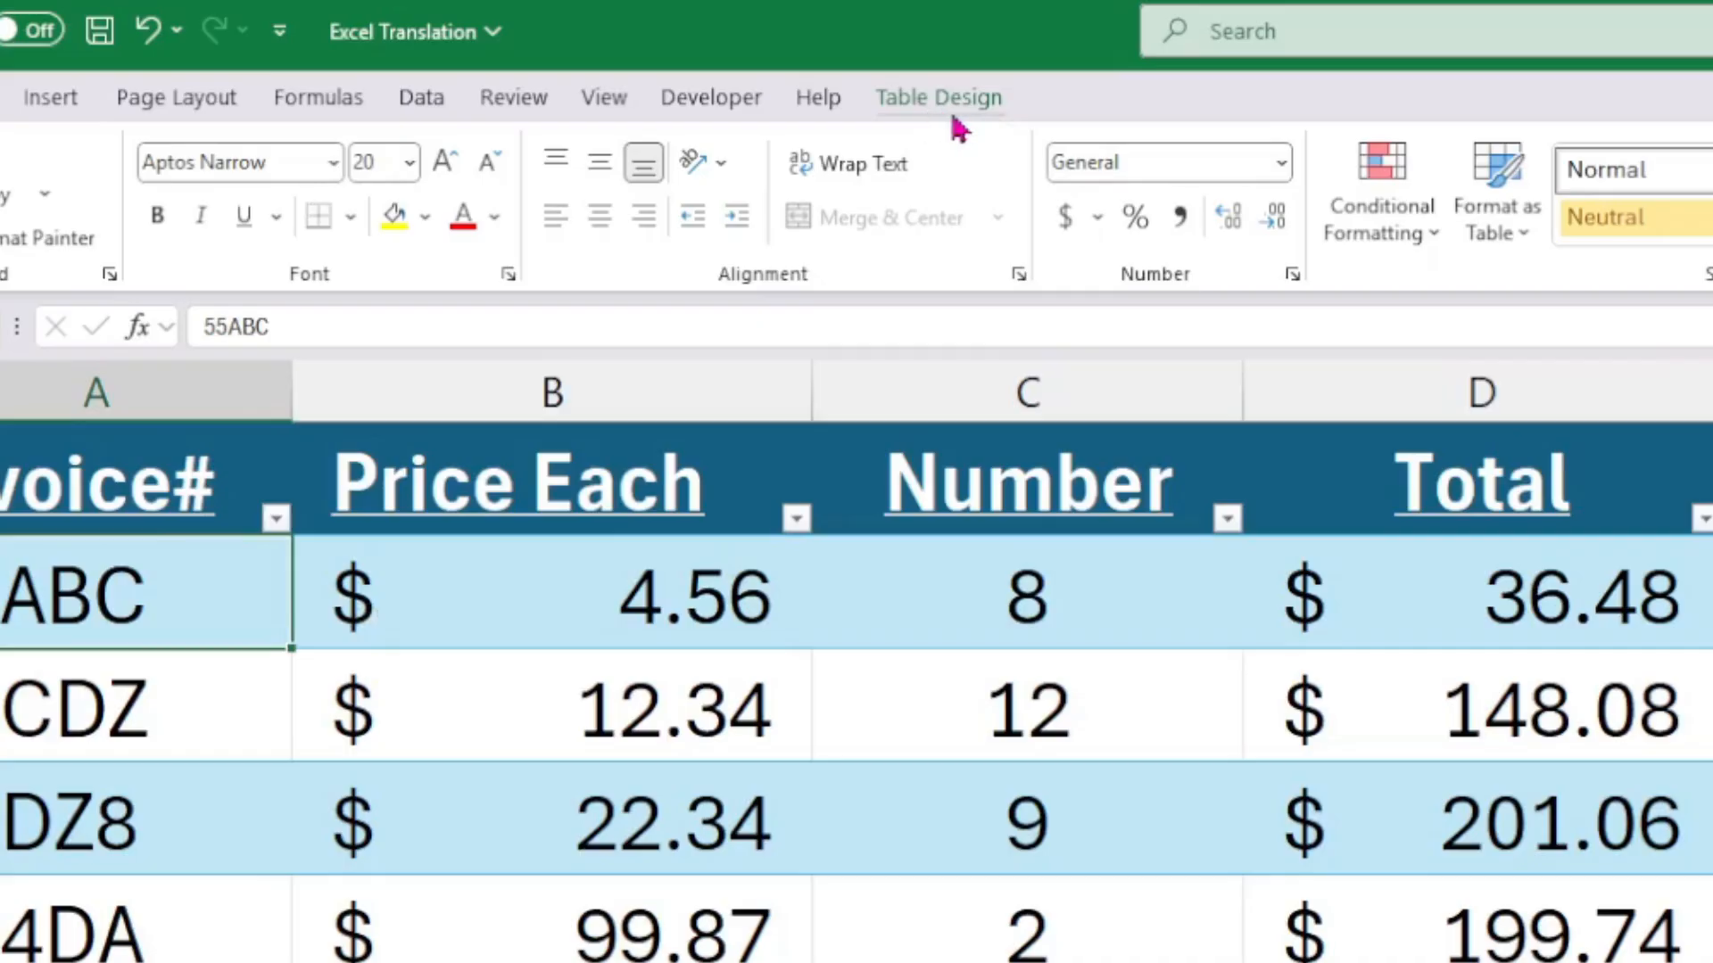
Step: Inspect the table's name and style options on the table design settings, then return to the home settings
click(938, 98)
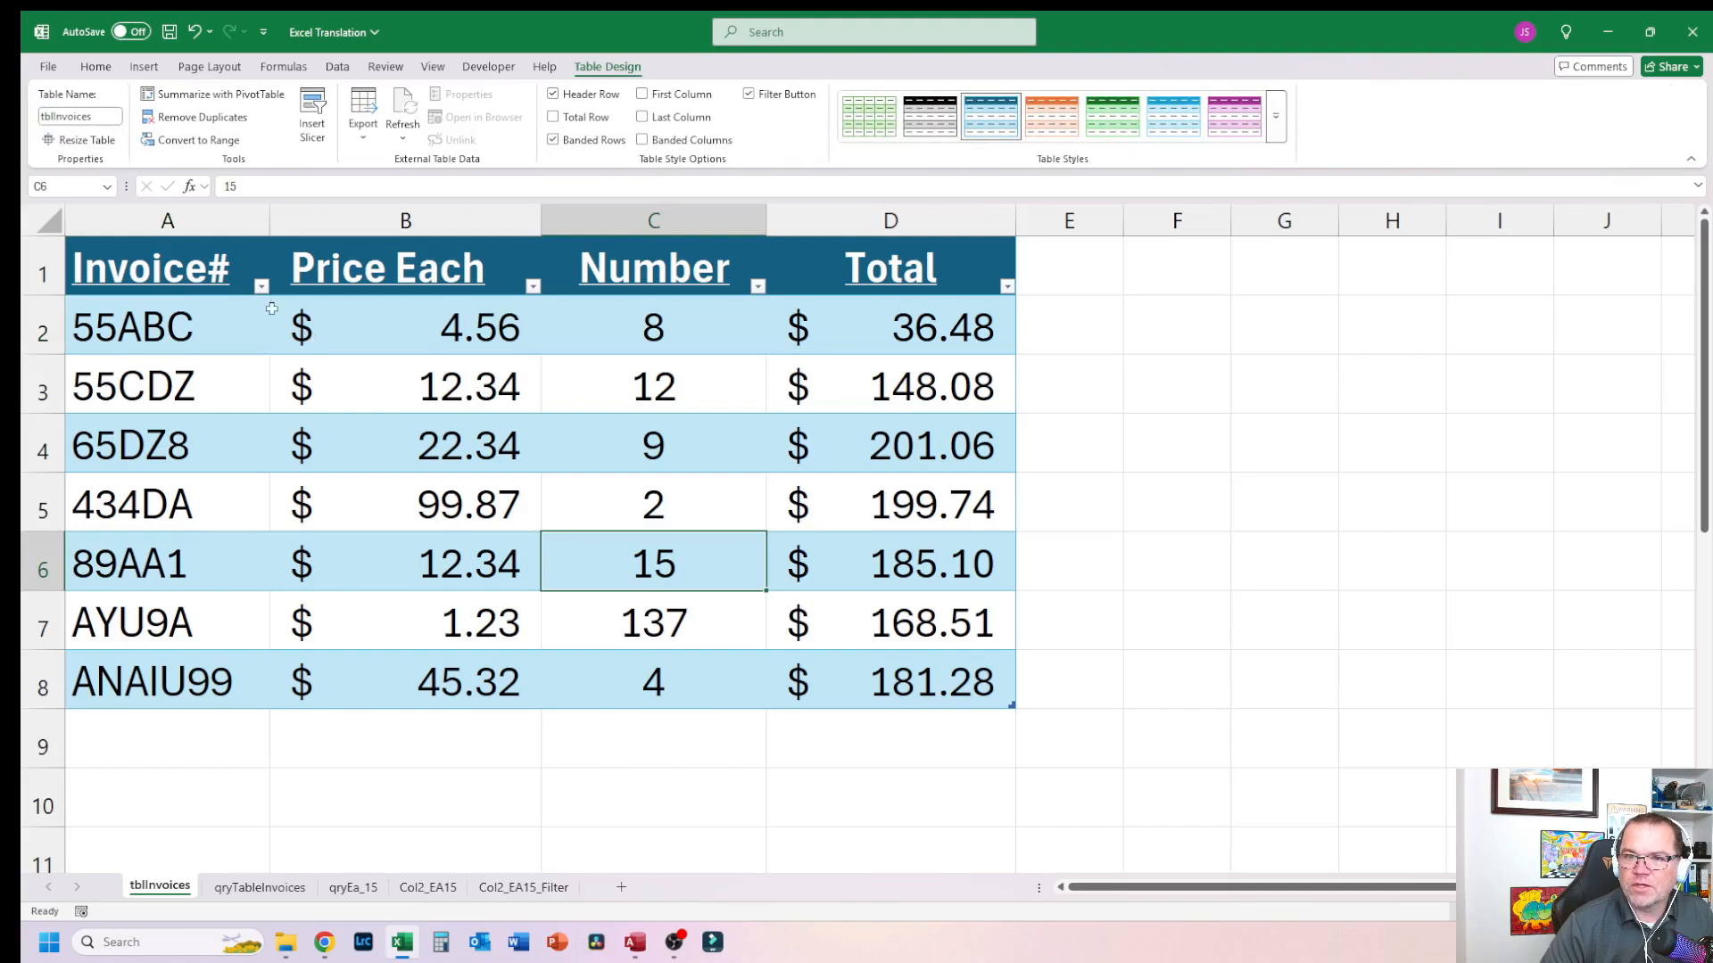
click(231, 276)
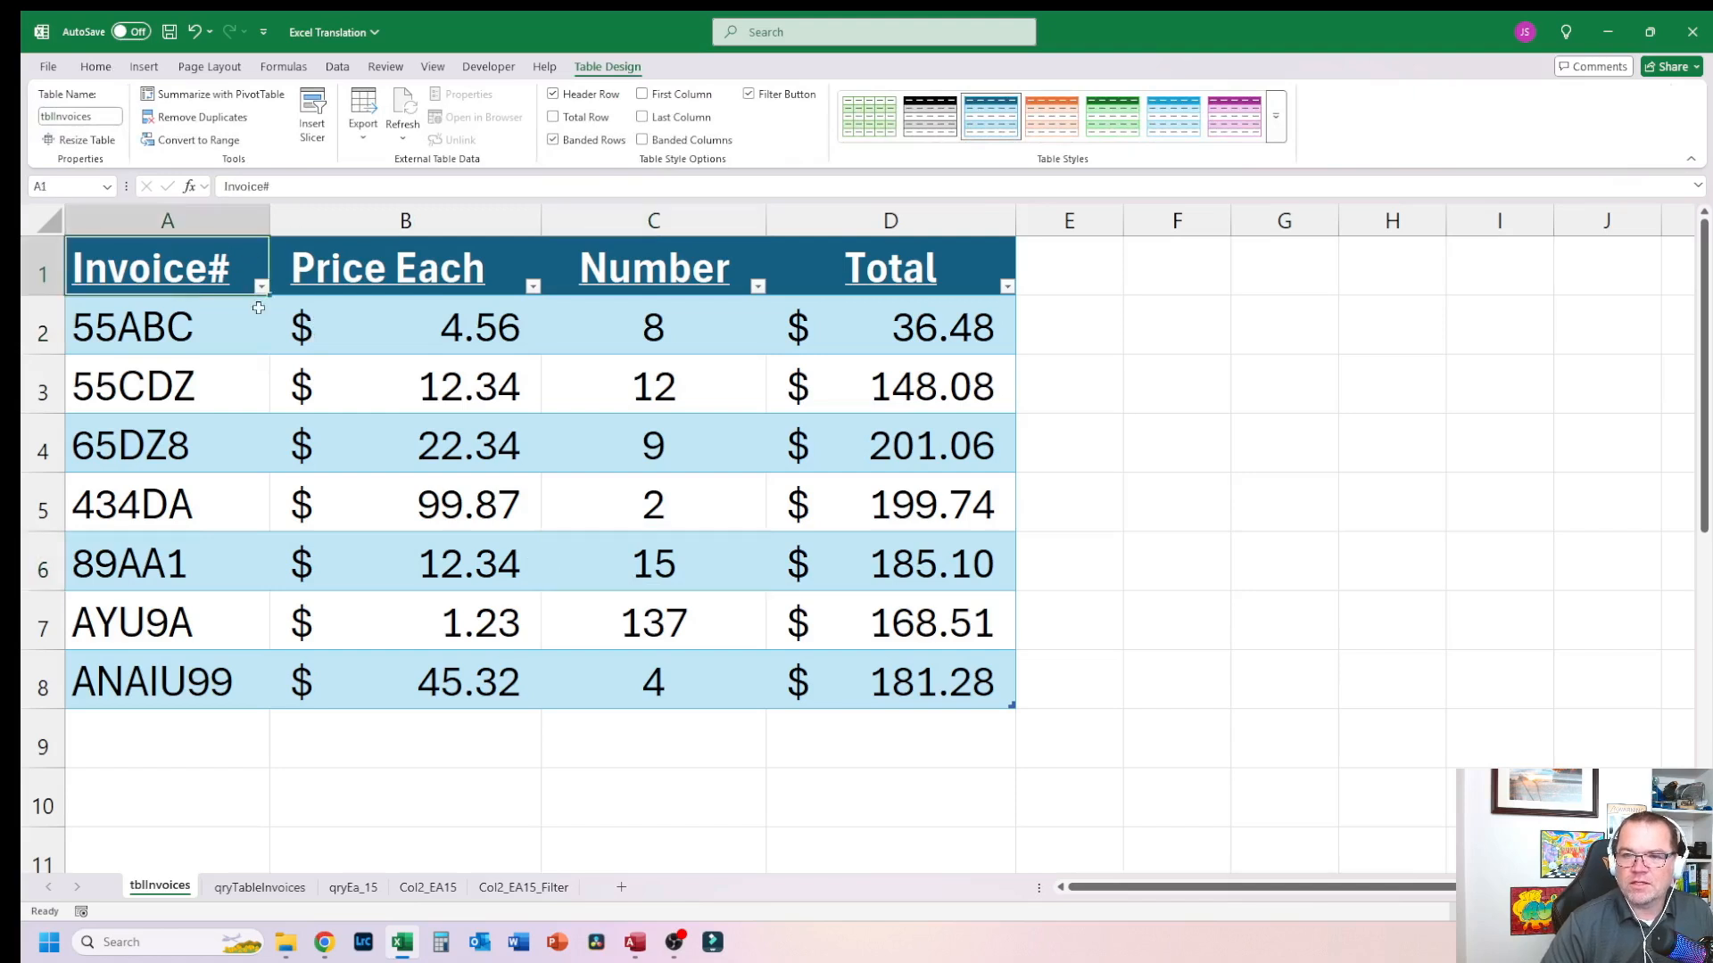
click(289, 429)
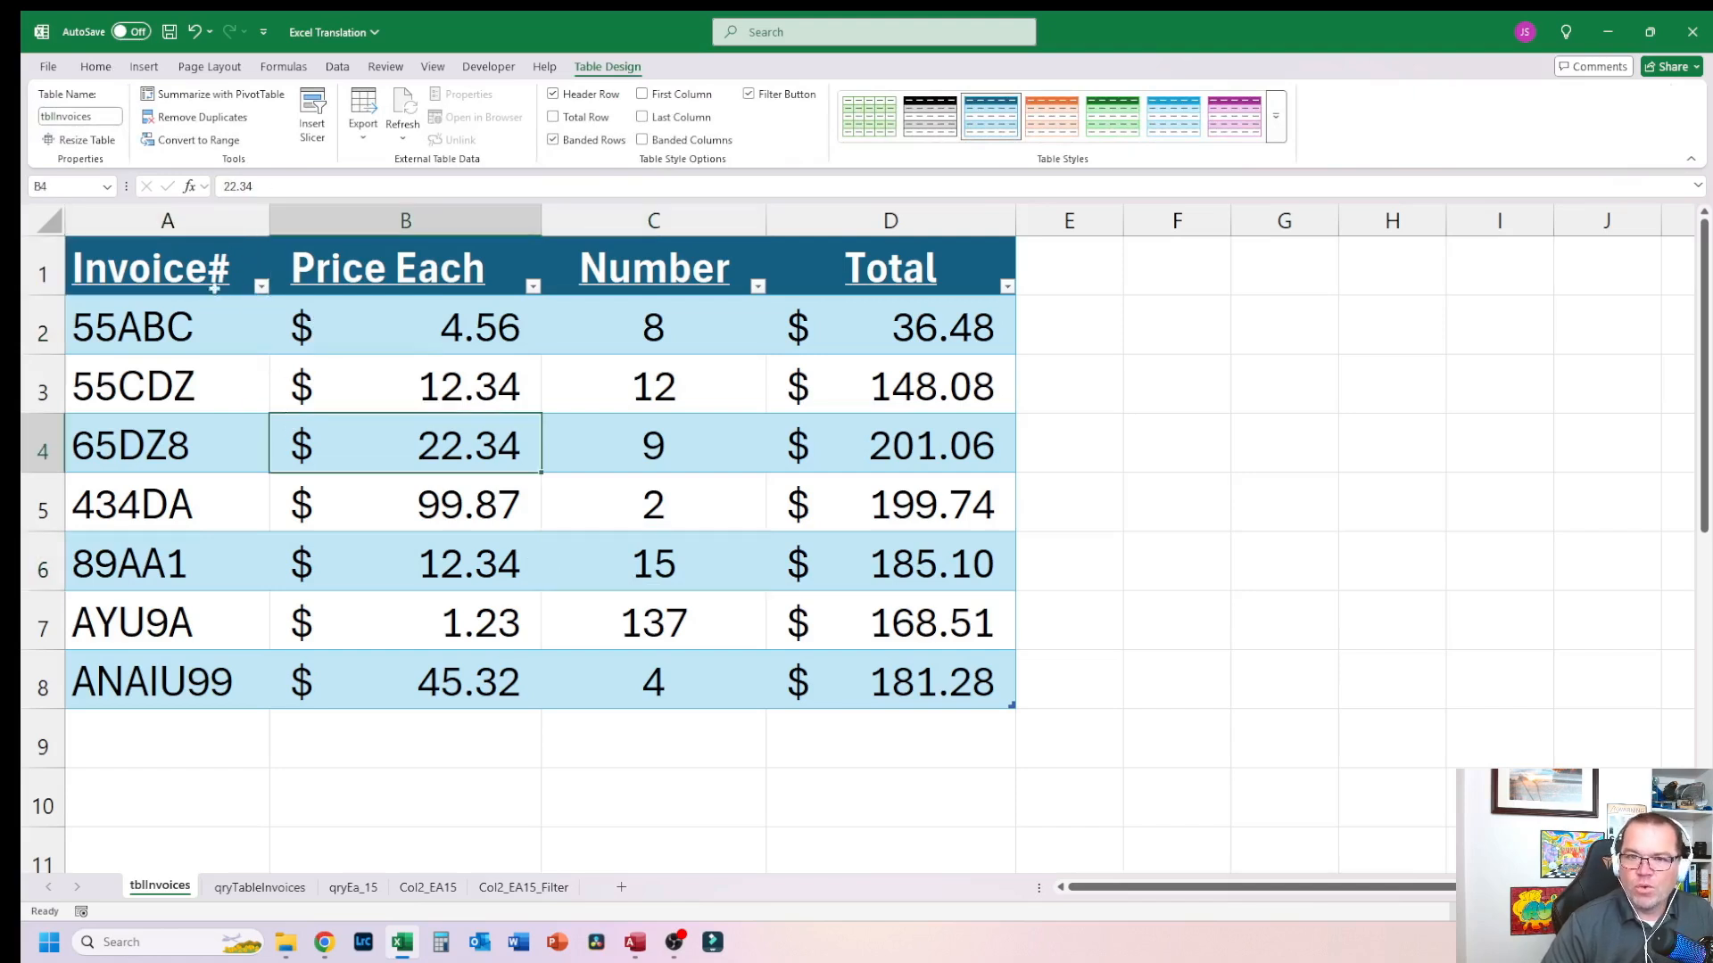
click(175, 266)
click(408, 276)
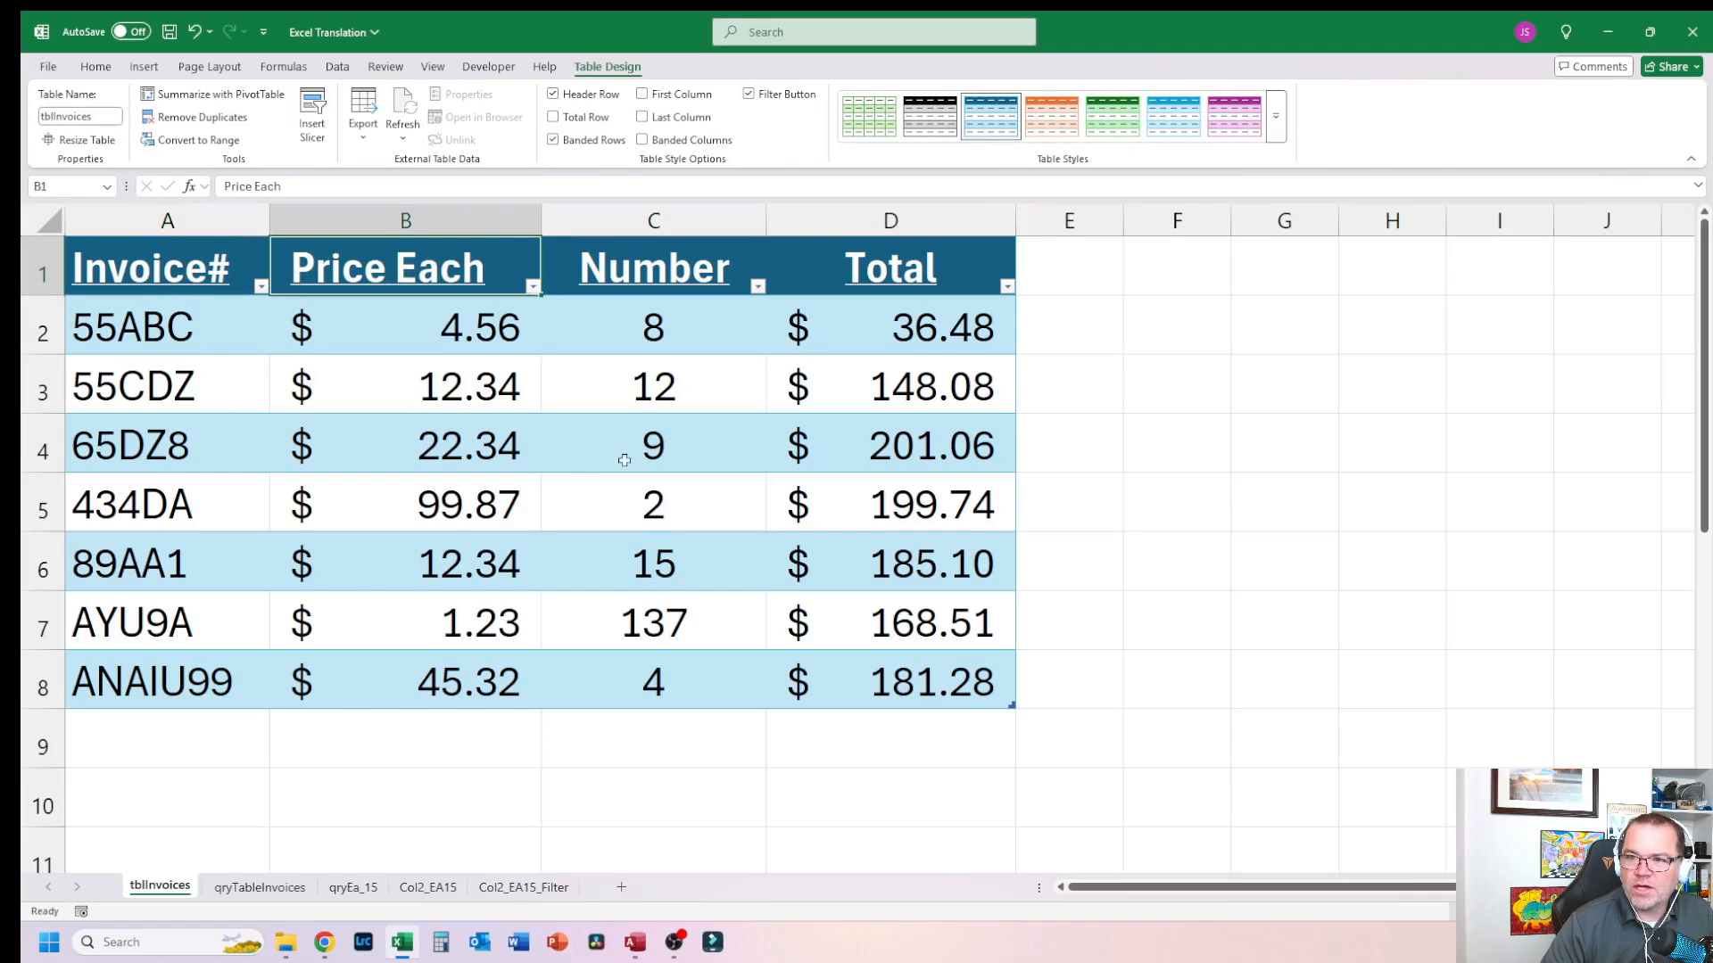
click(693, 279)
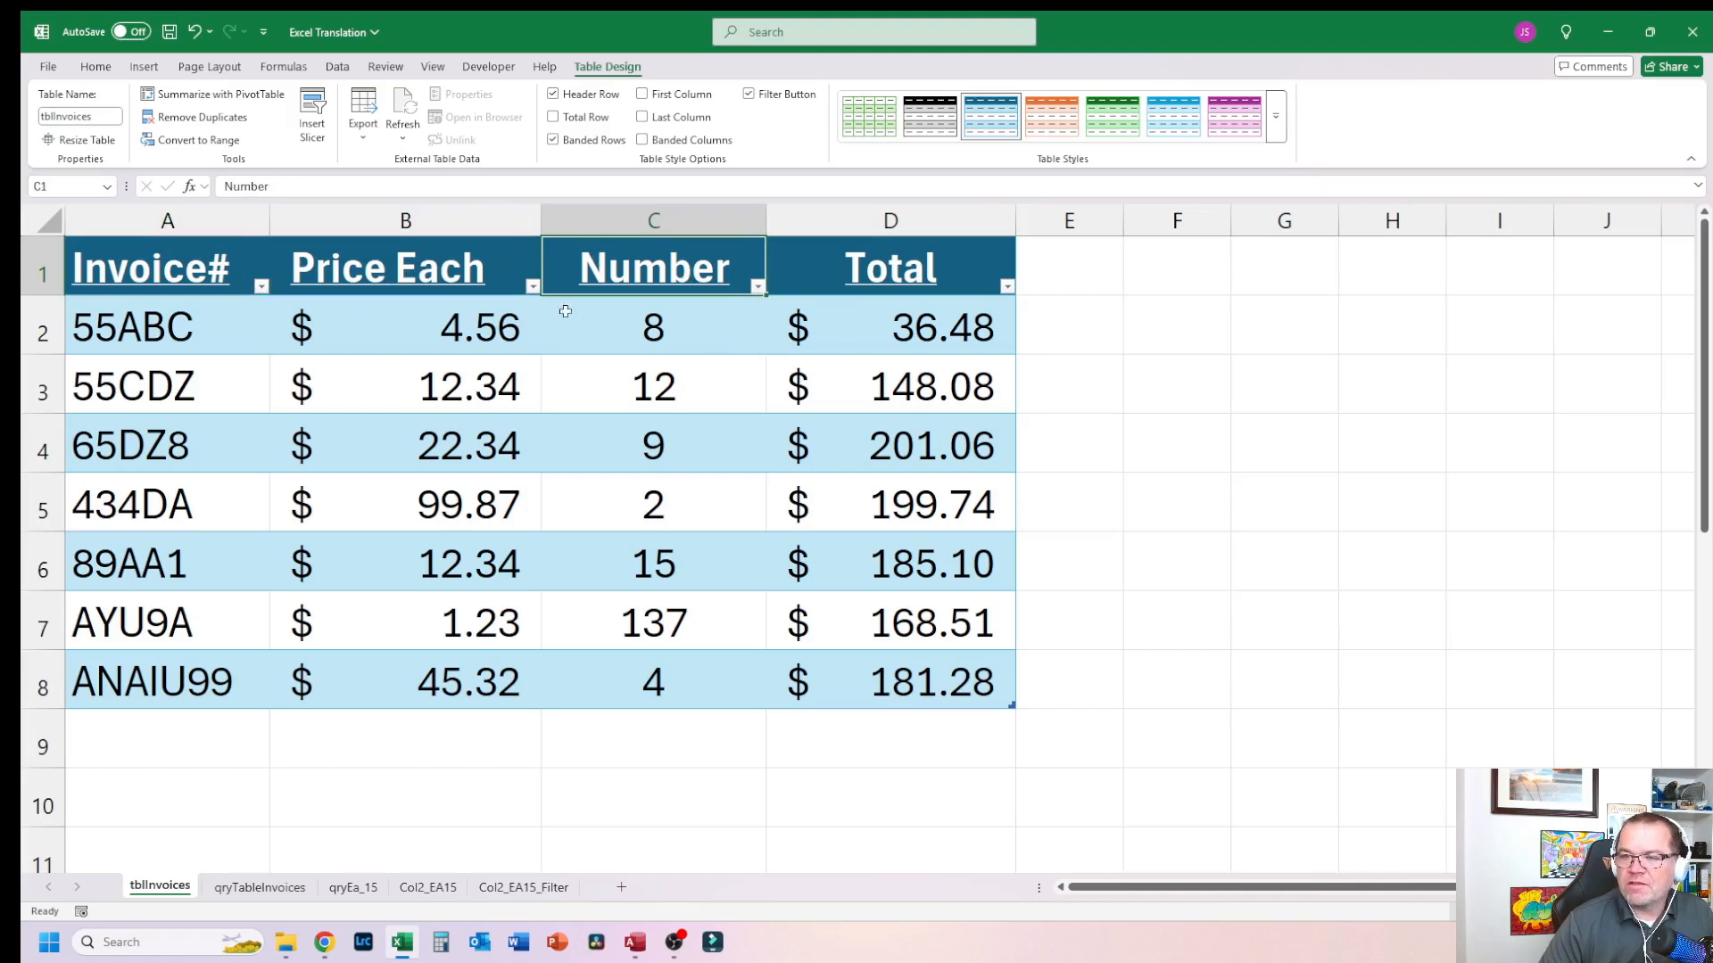
click(409, 300)
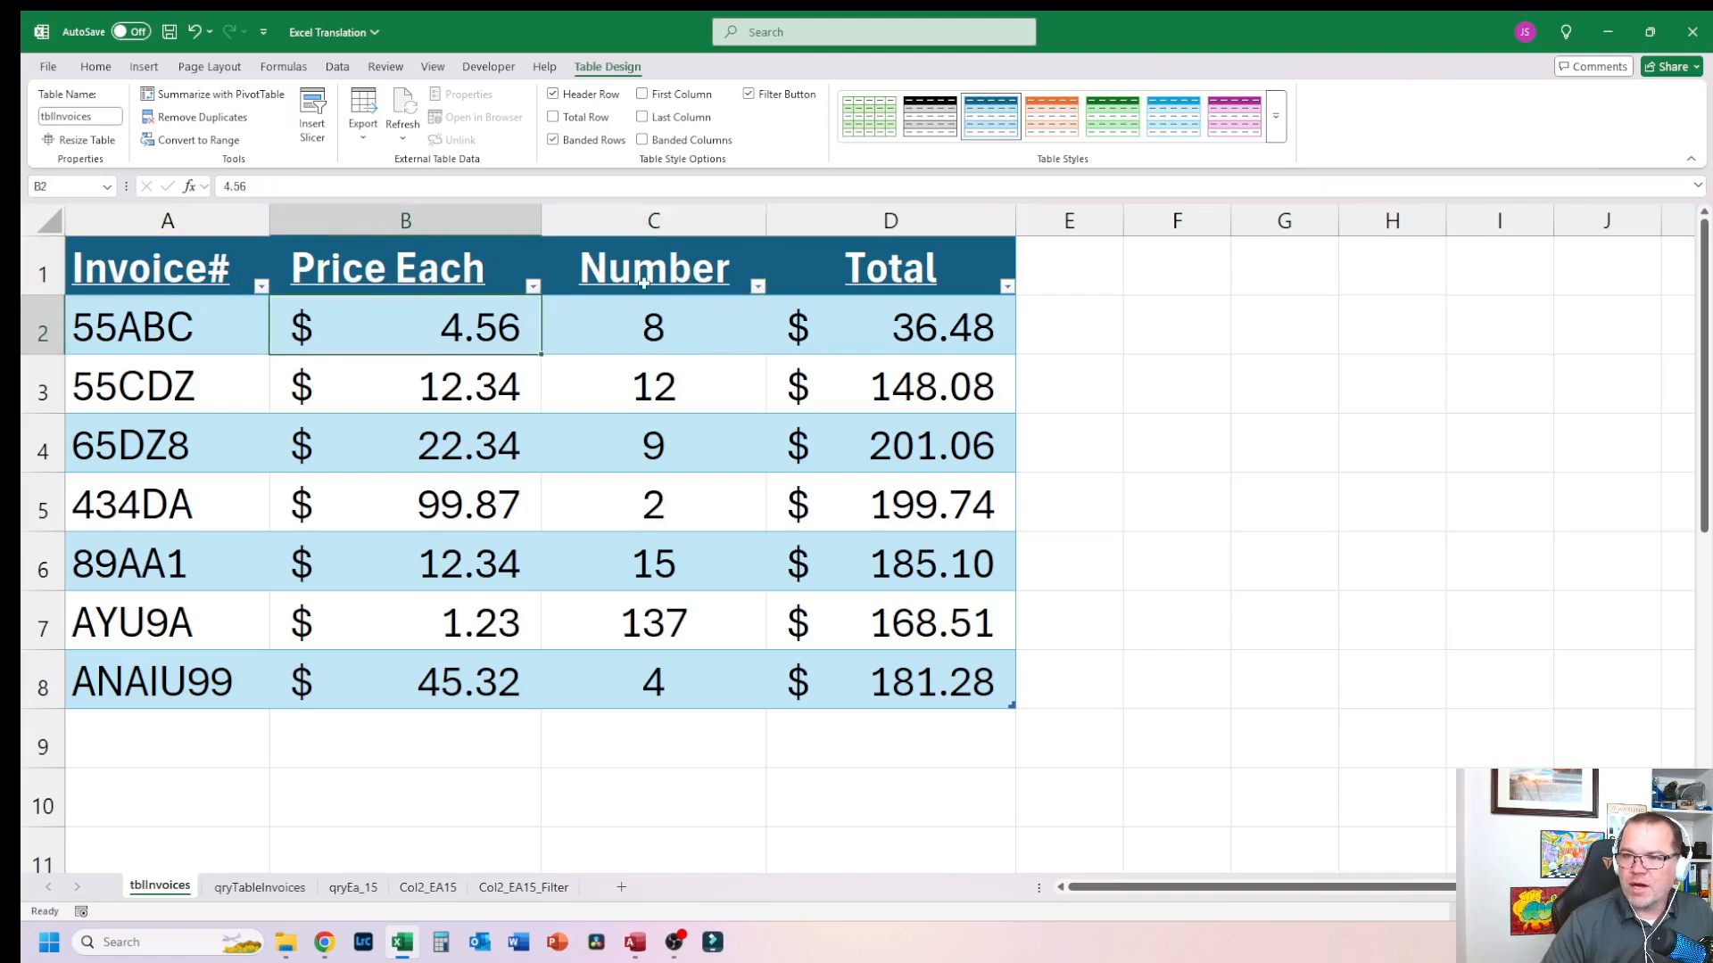
click(1145, 430)
click(1189, 340)
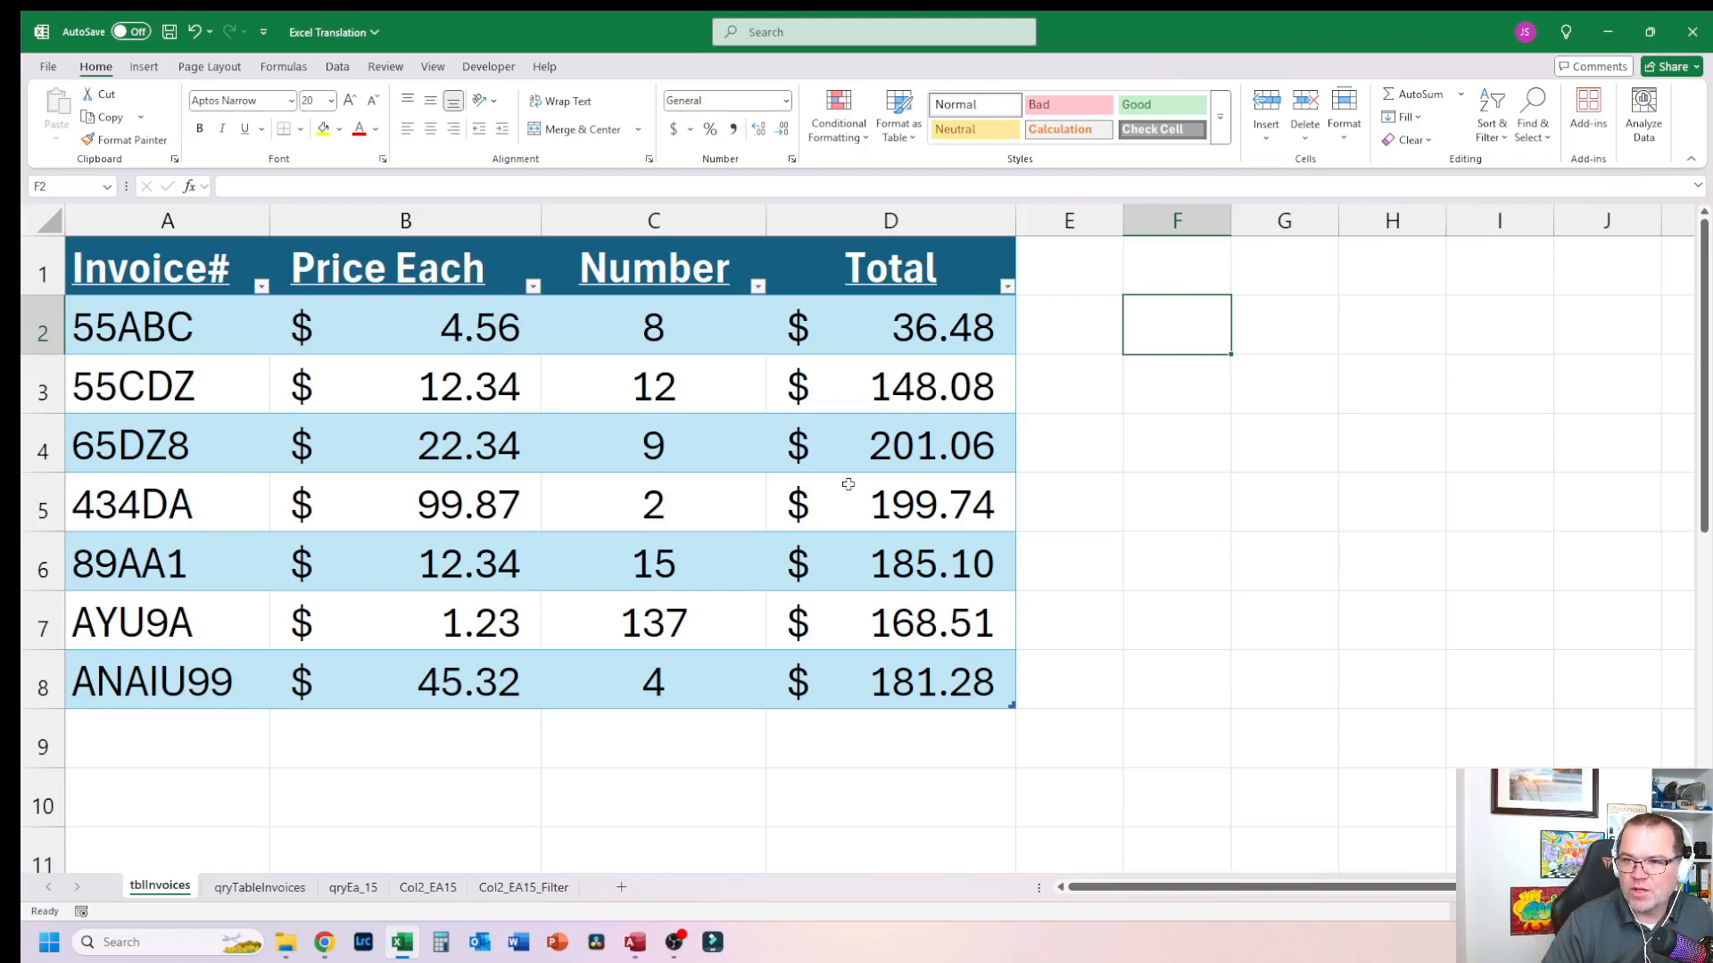
Step: Inspect the structured-reference formula in the Total column cells
click(885, 446)
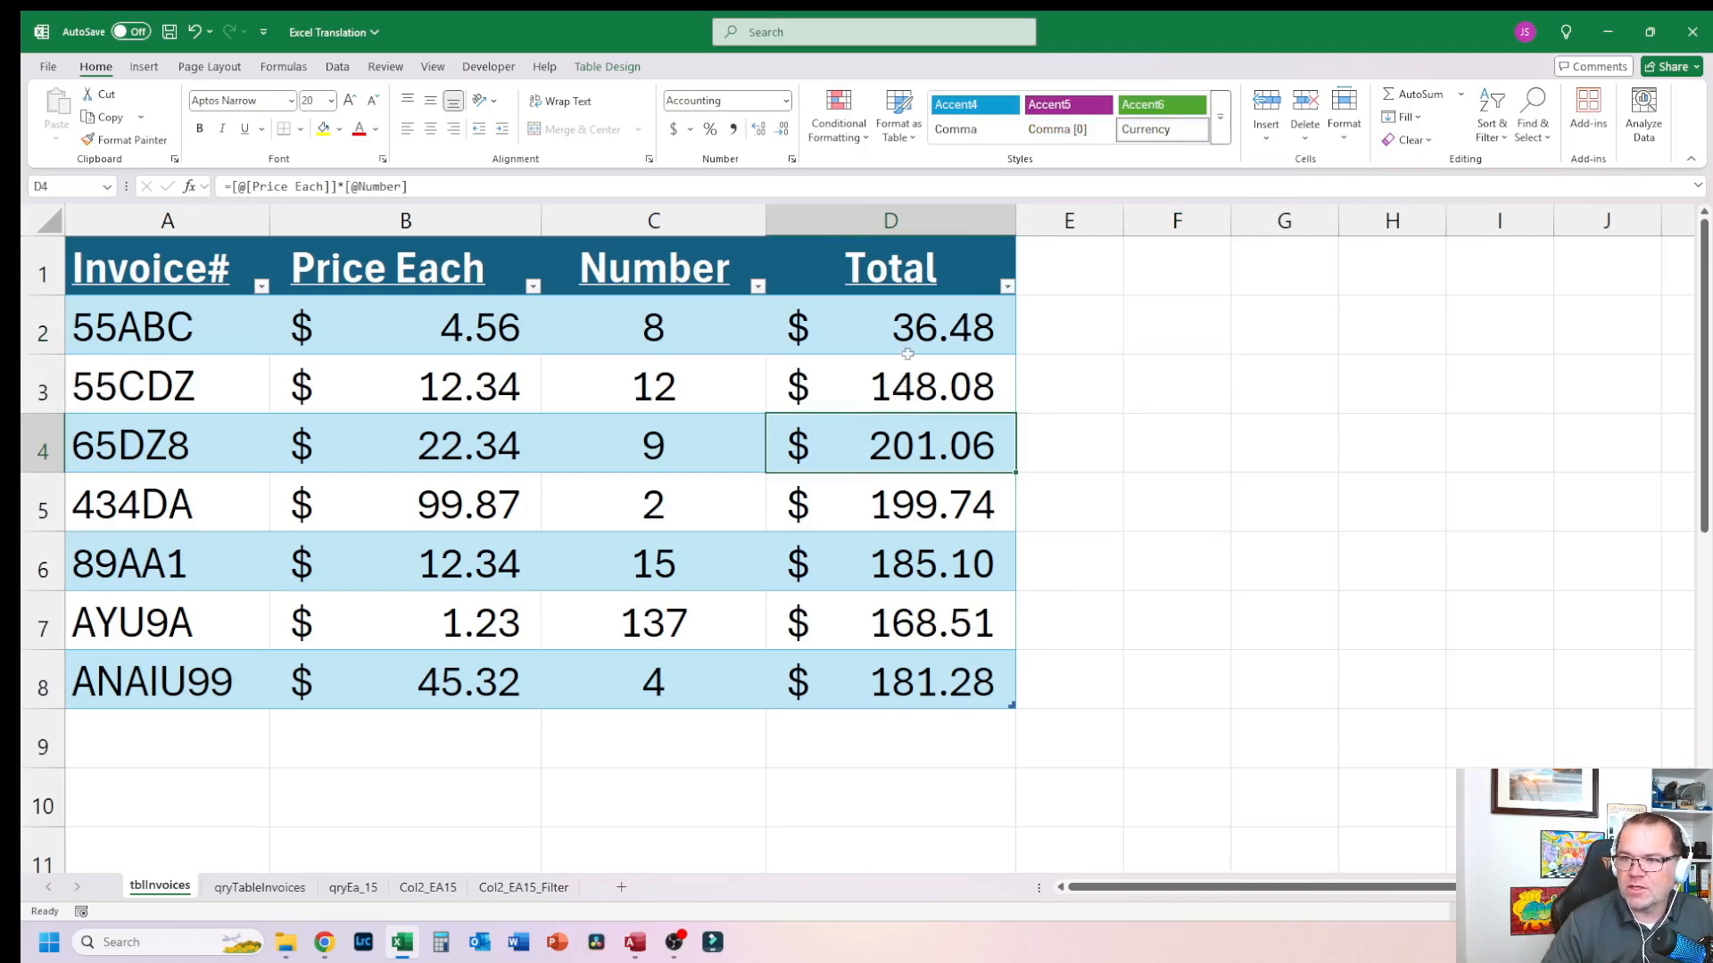
click(918, 309)
click(909, 395)
click(915, 341)
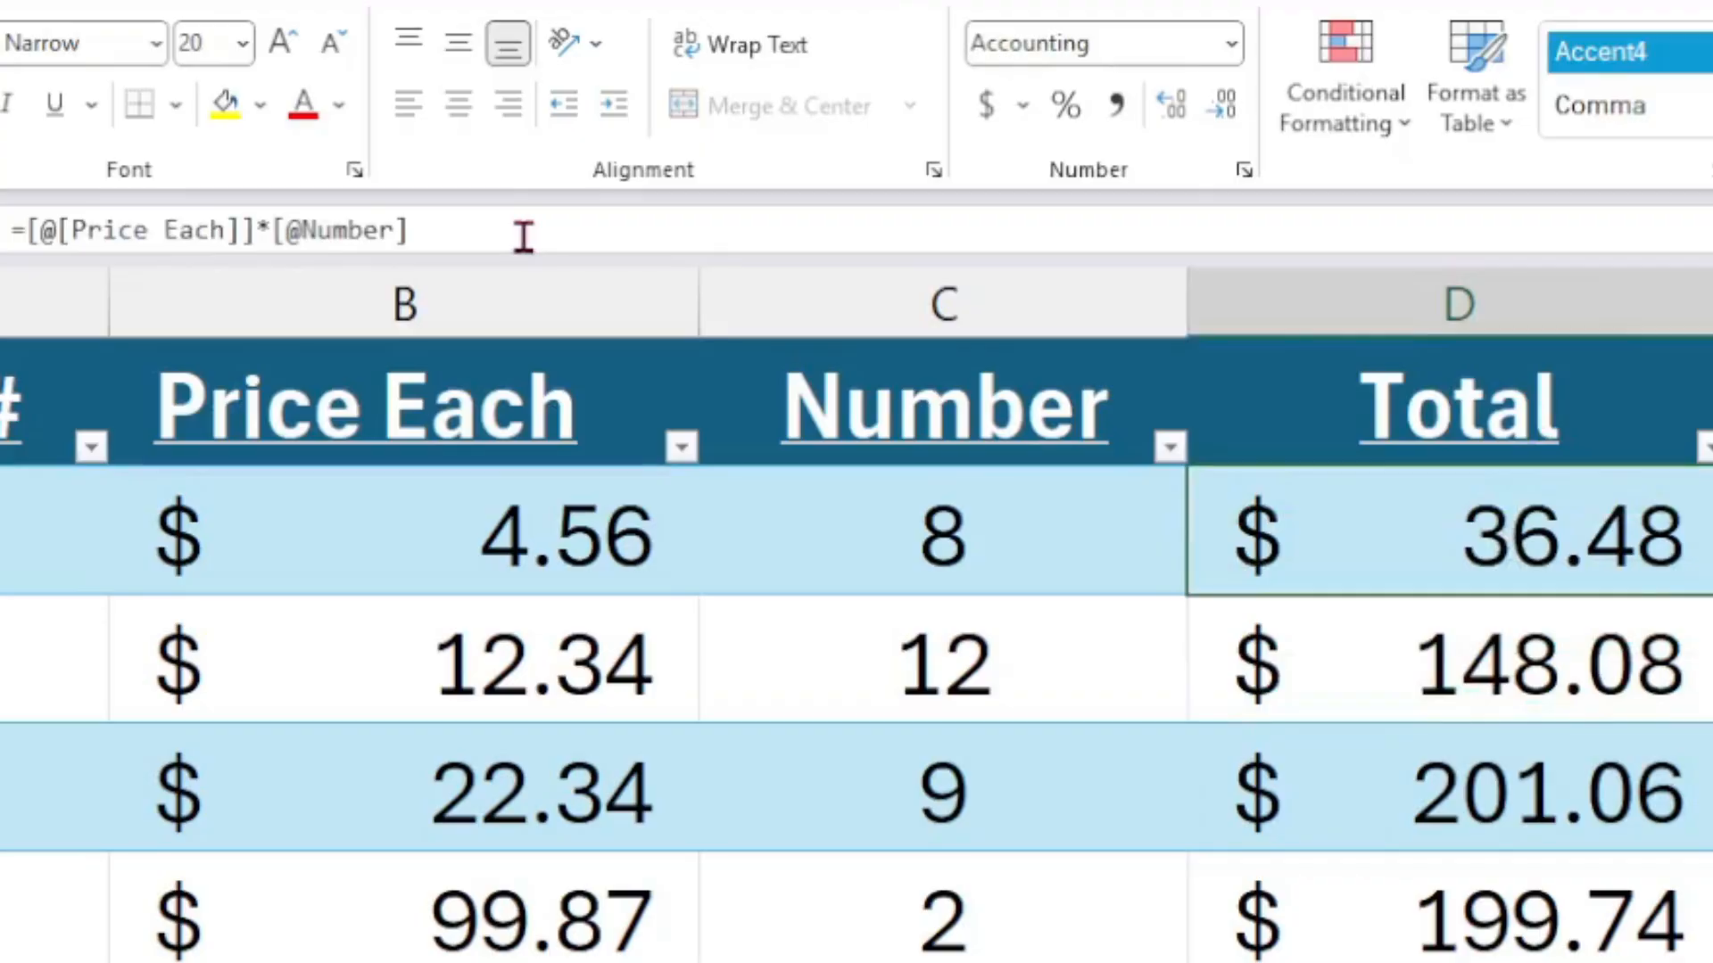
drag(460, 187, 227, 184)
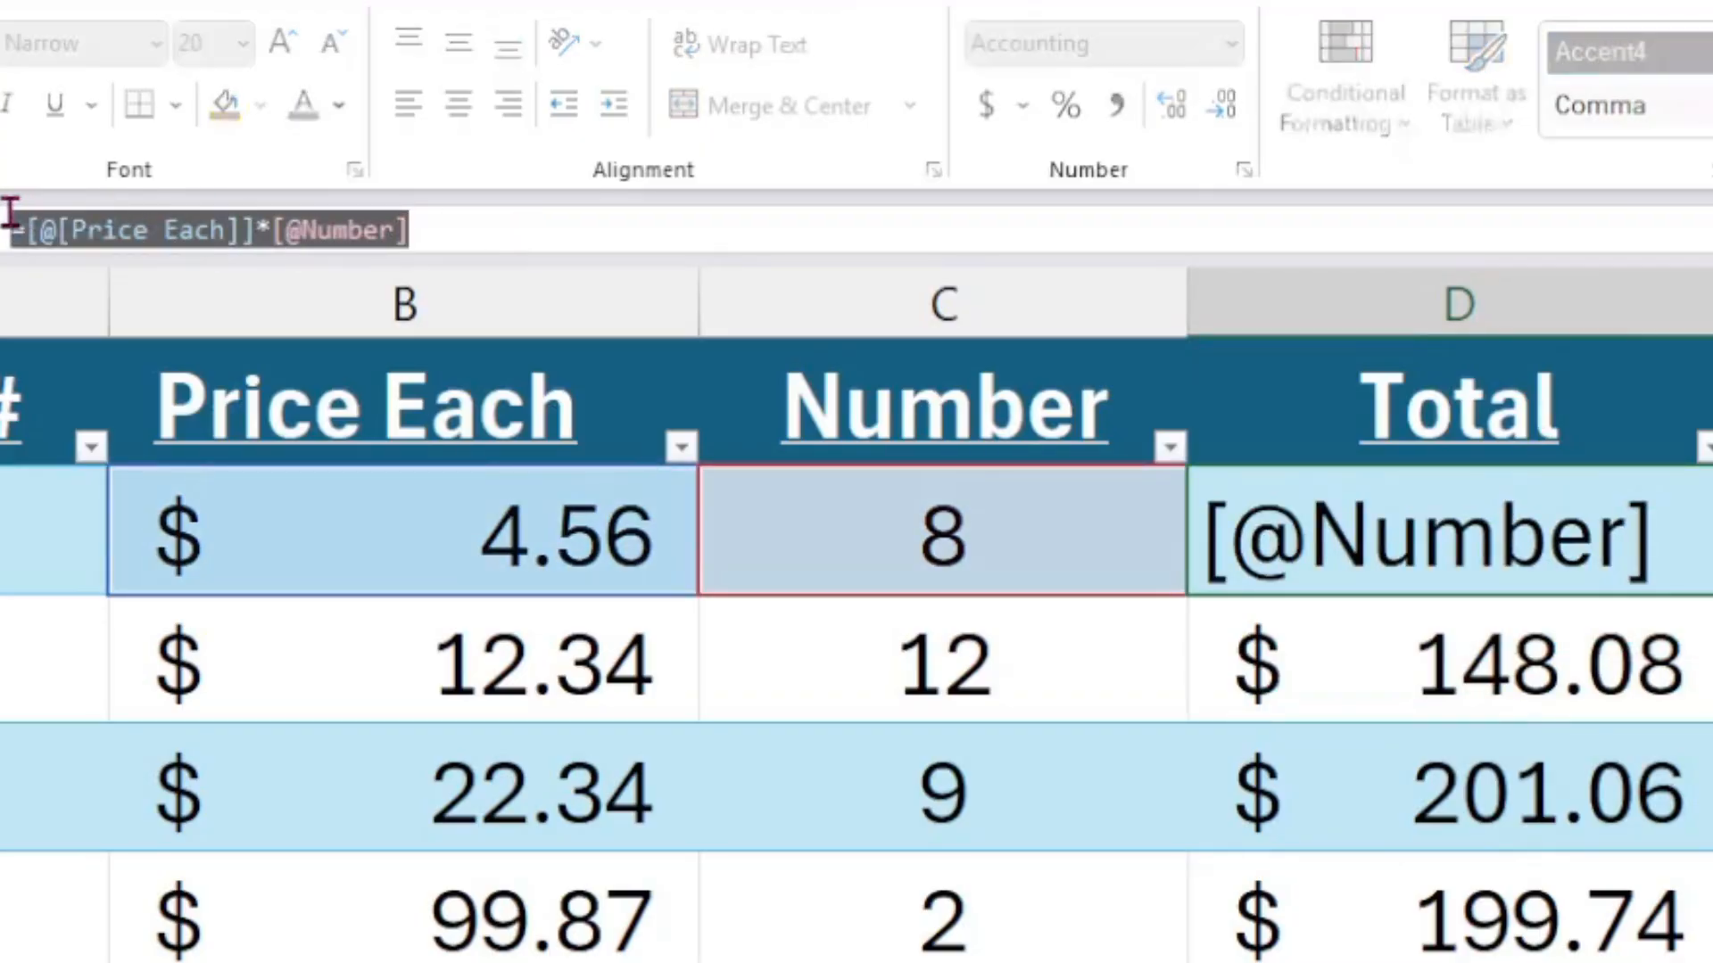
text(=)
click(1557, 924)
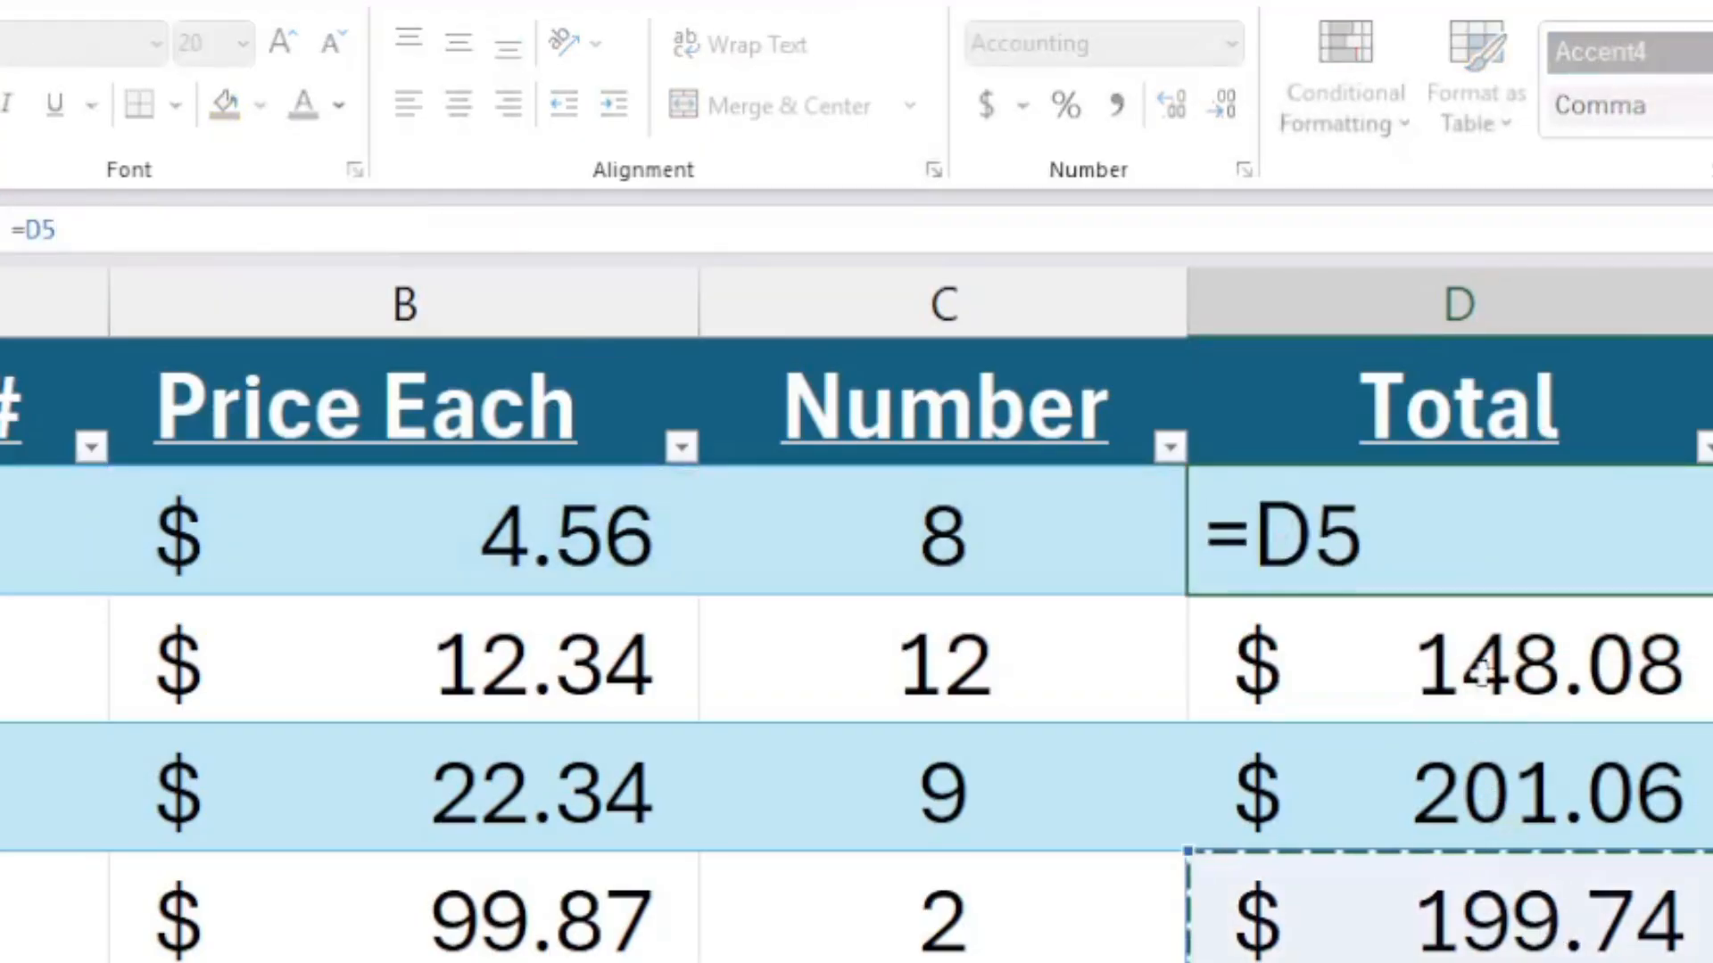
key(Escape)
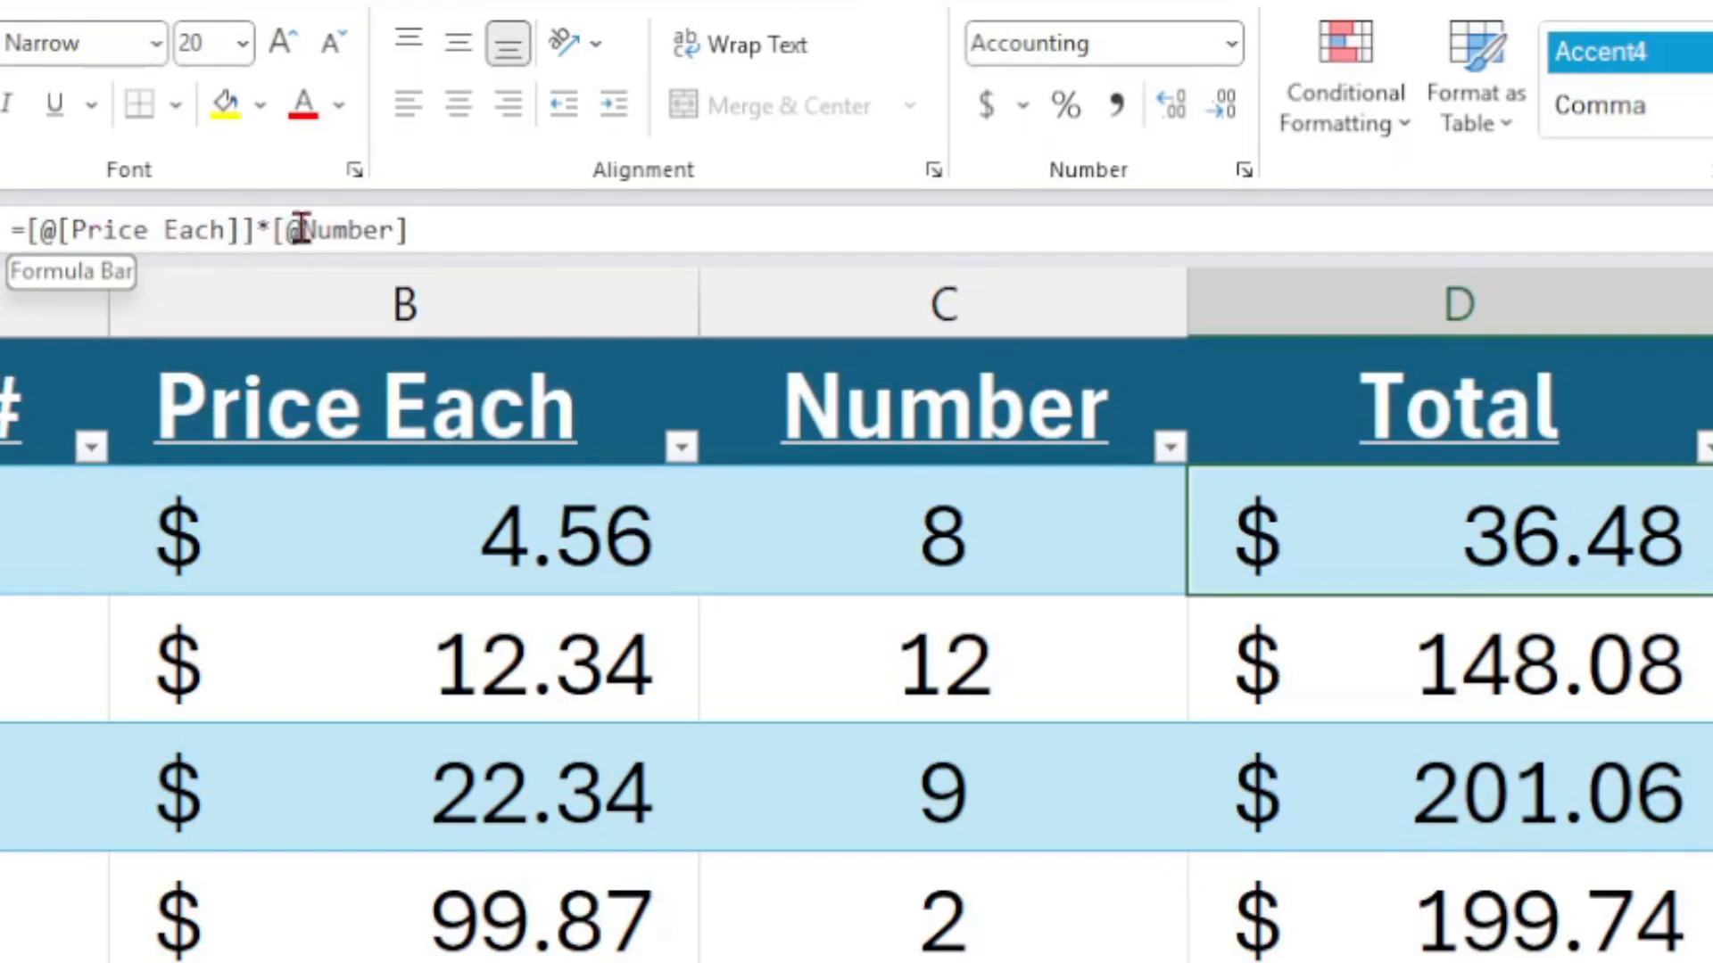
Step: Add a new row below the table with invoice number TestRow
click(1439, 747)
drag(1558, 532, 898, 683)
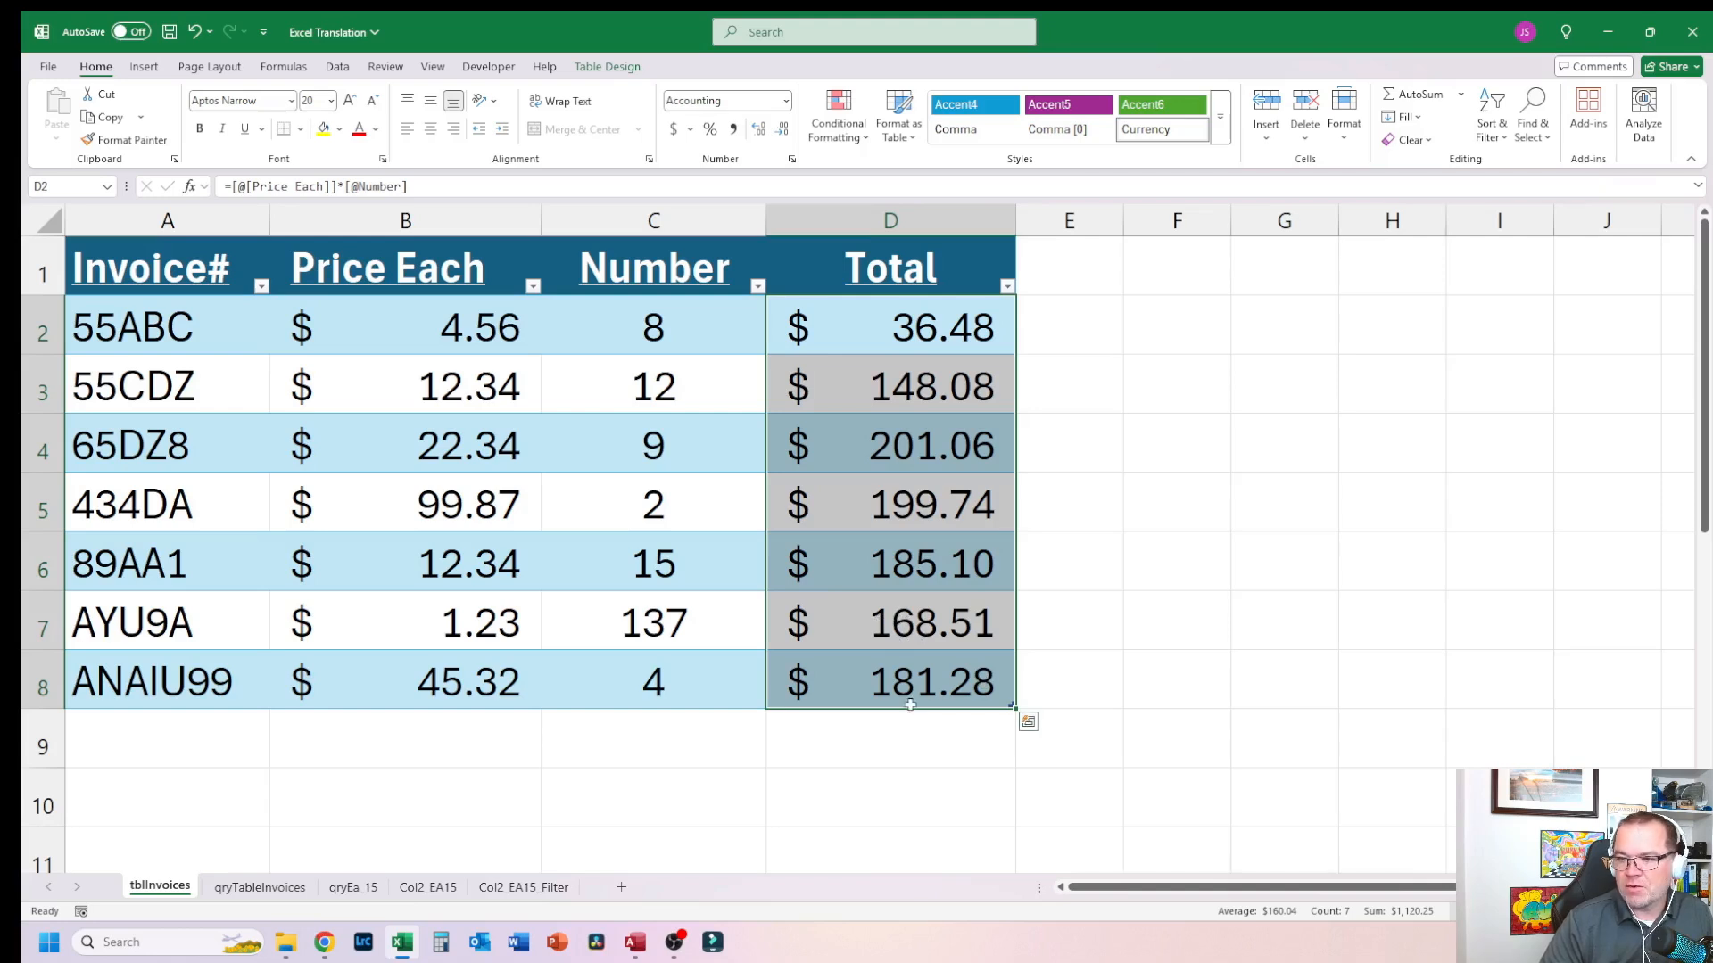
click(911, 698)
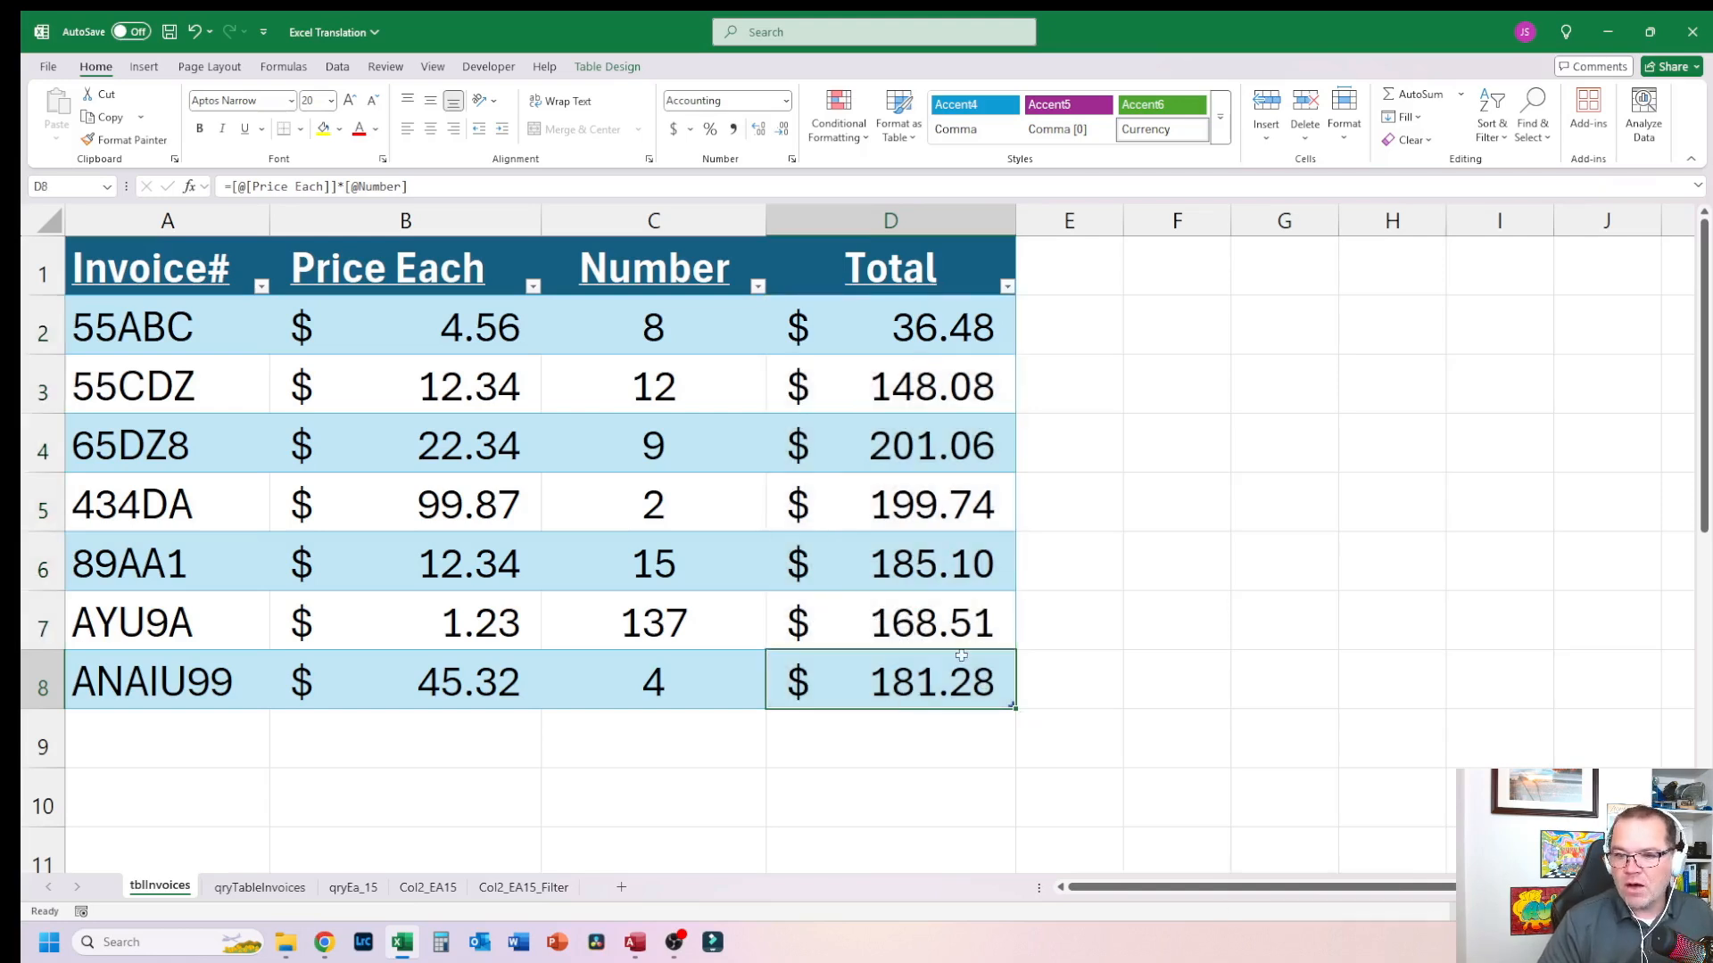
key(Tab)
text(T)
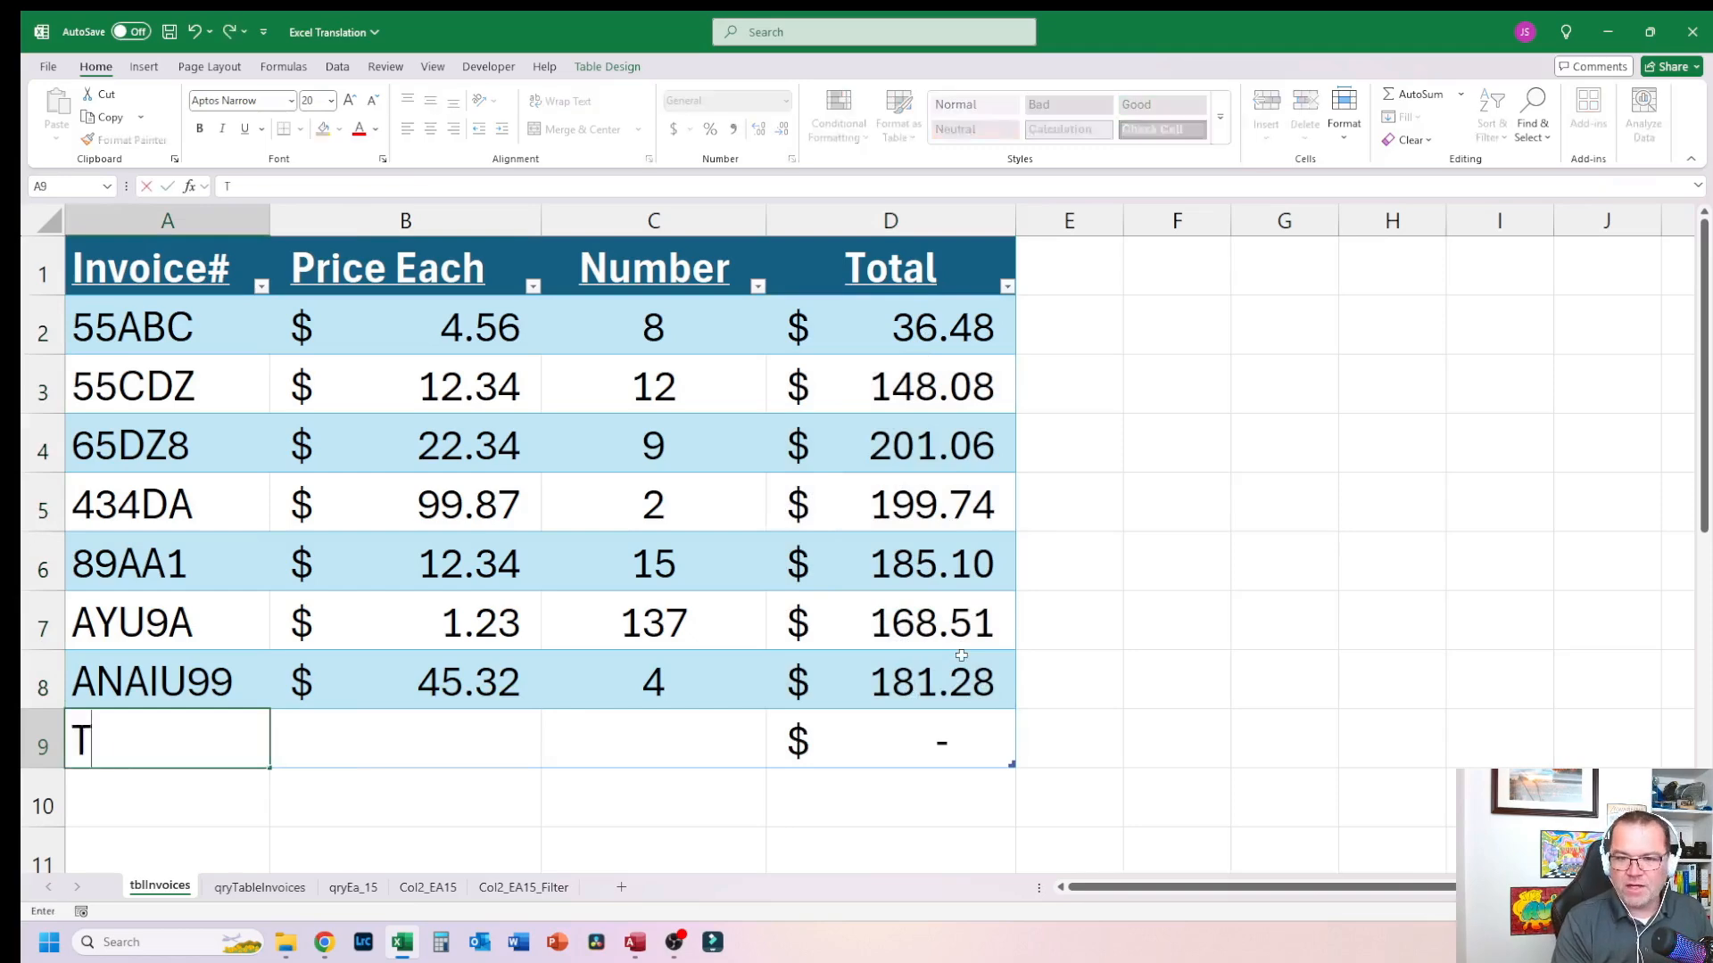
text(estR)
key(BackSpace)
text(tRow)
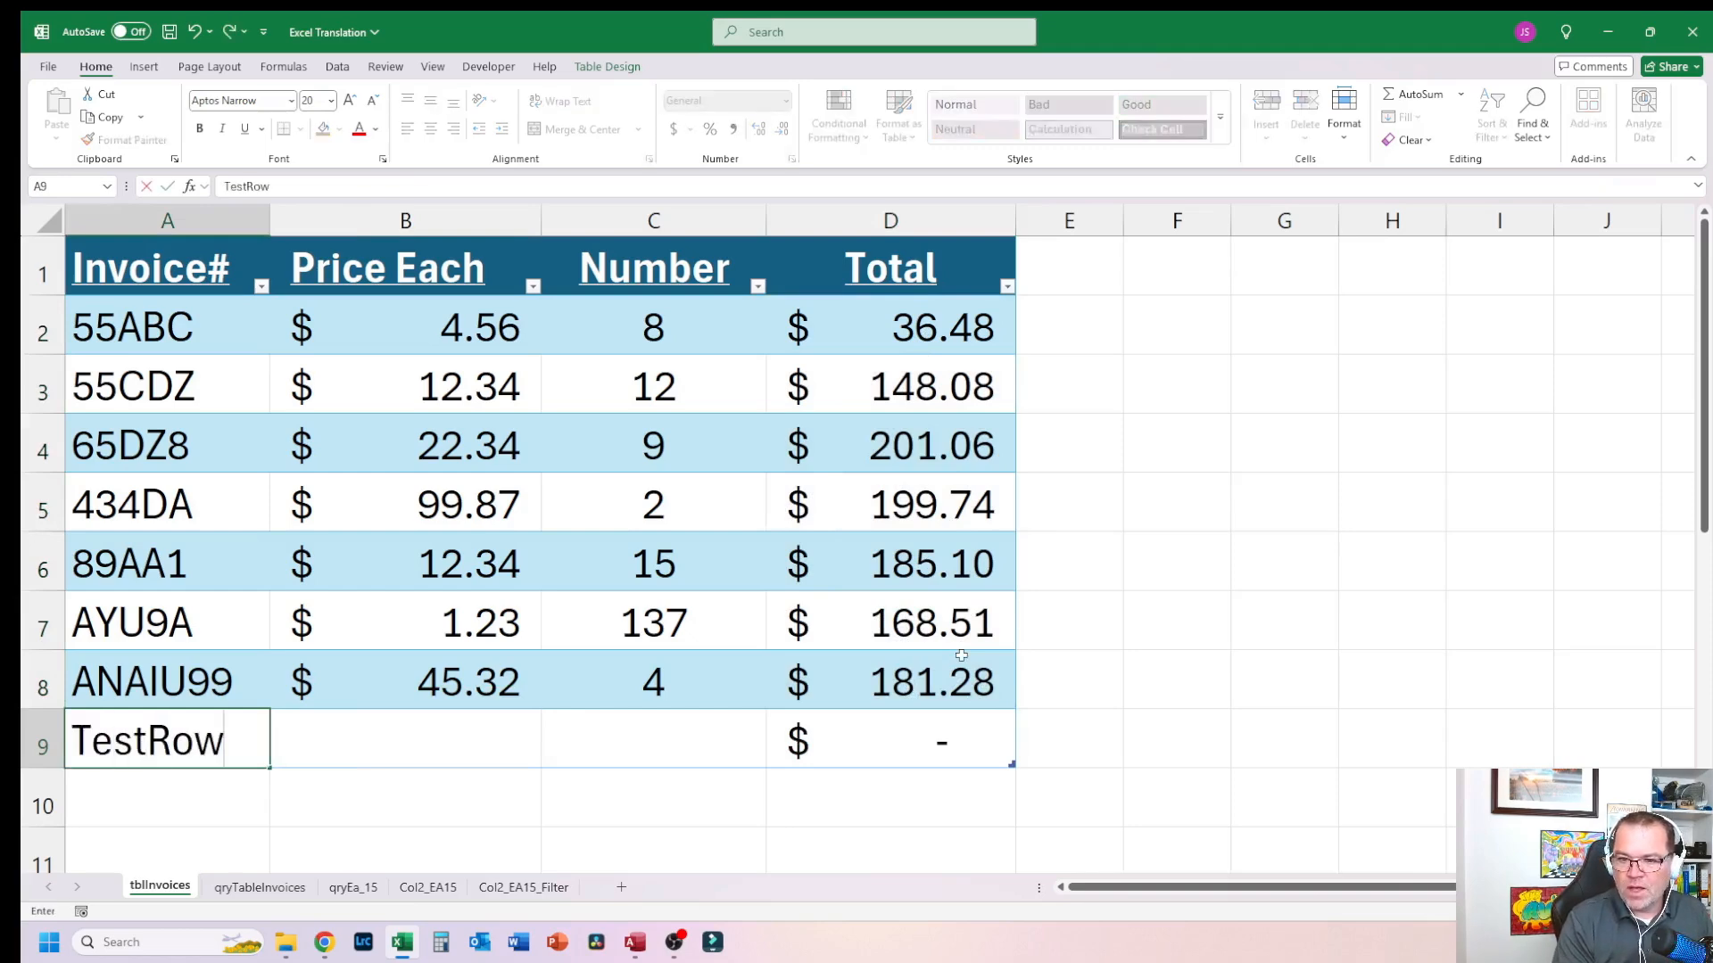
Step: Set the TestRow price to 5
key(Tab)
text(500)
key(Tab)
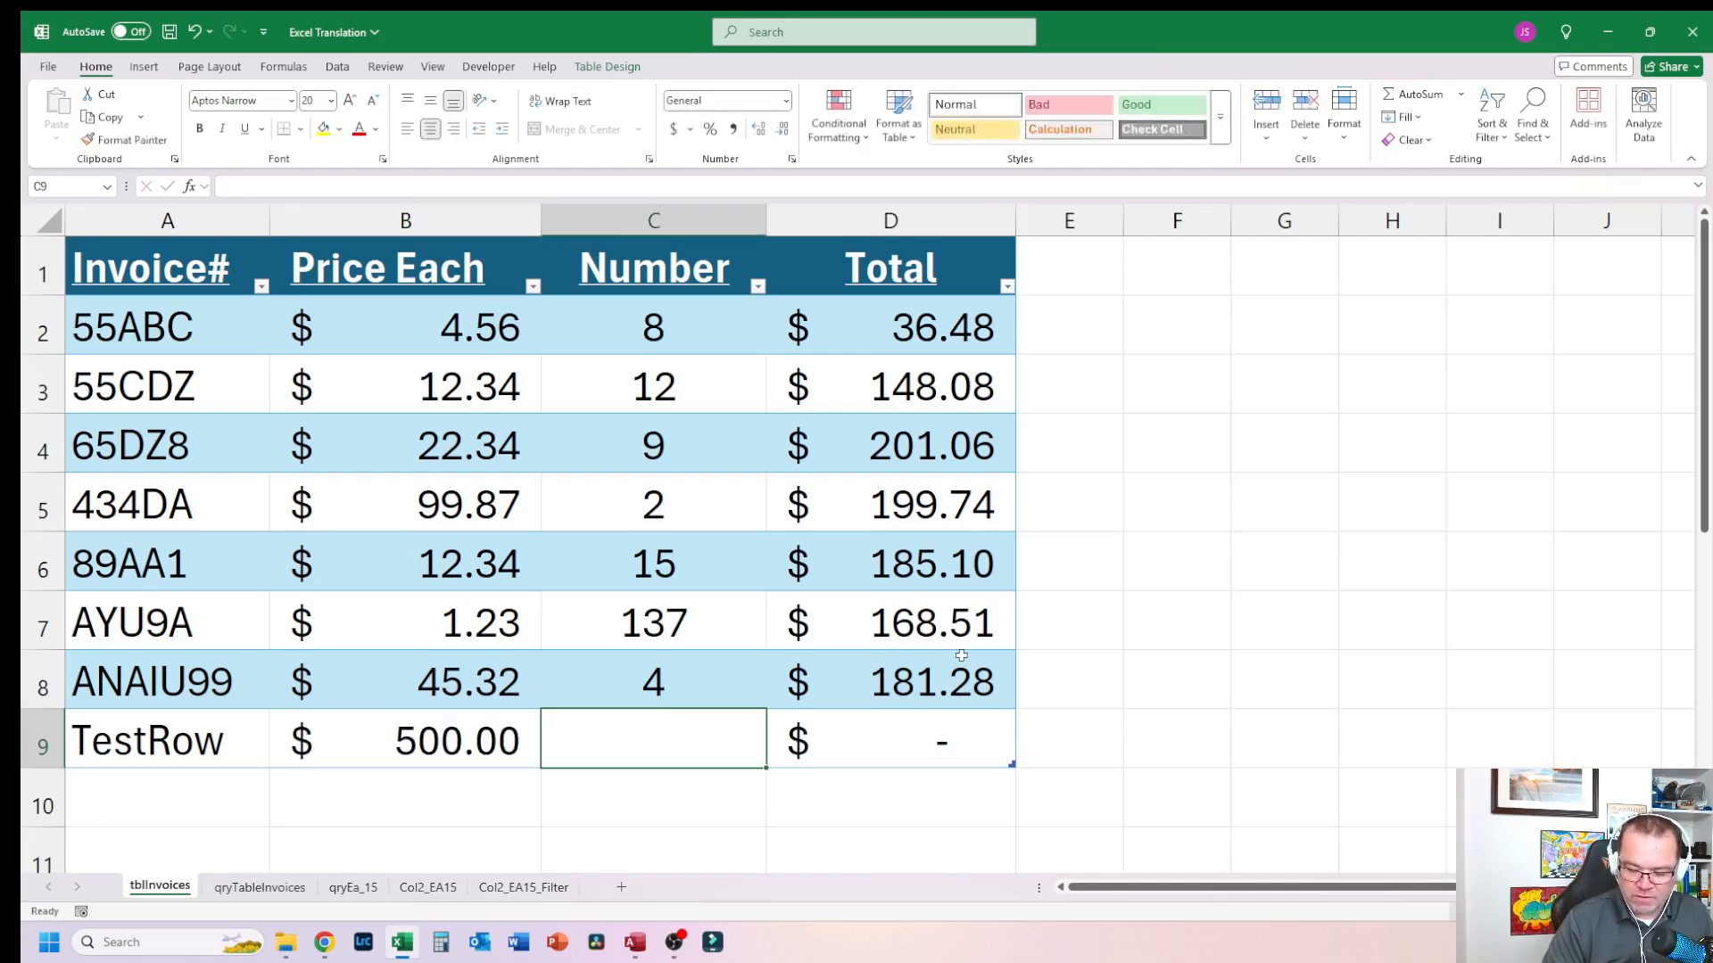
key(shift+Tab)
key(F2)
key(BackSpace)
key(BackSpace)
key(Tab)
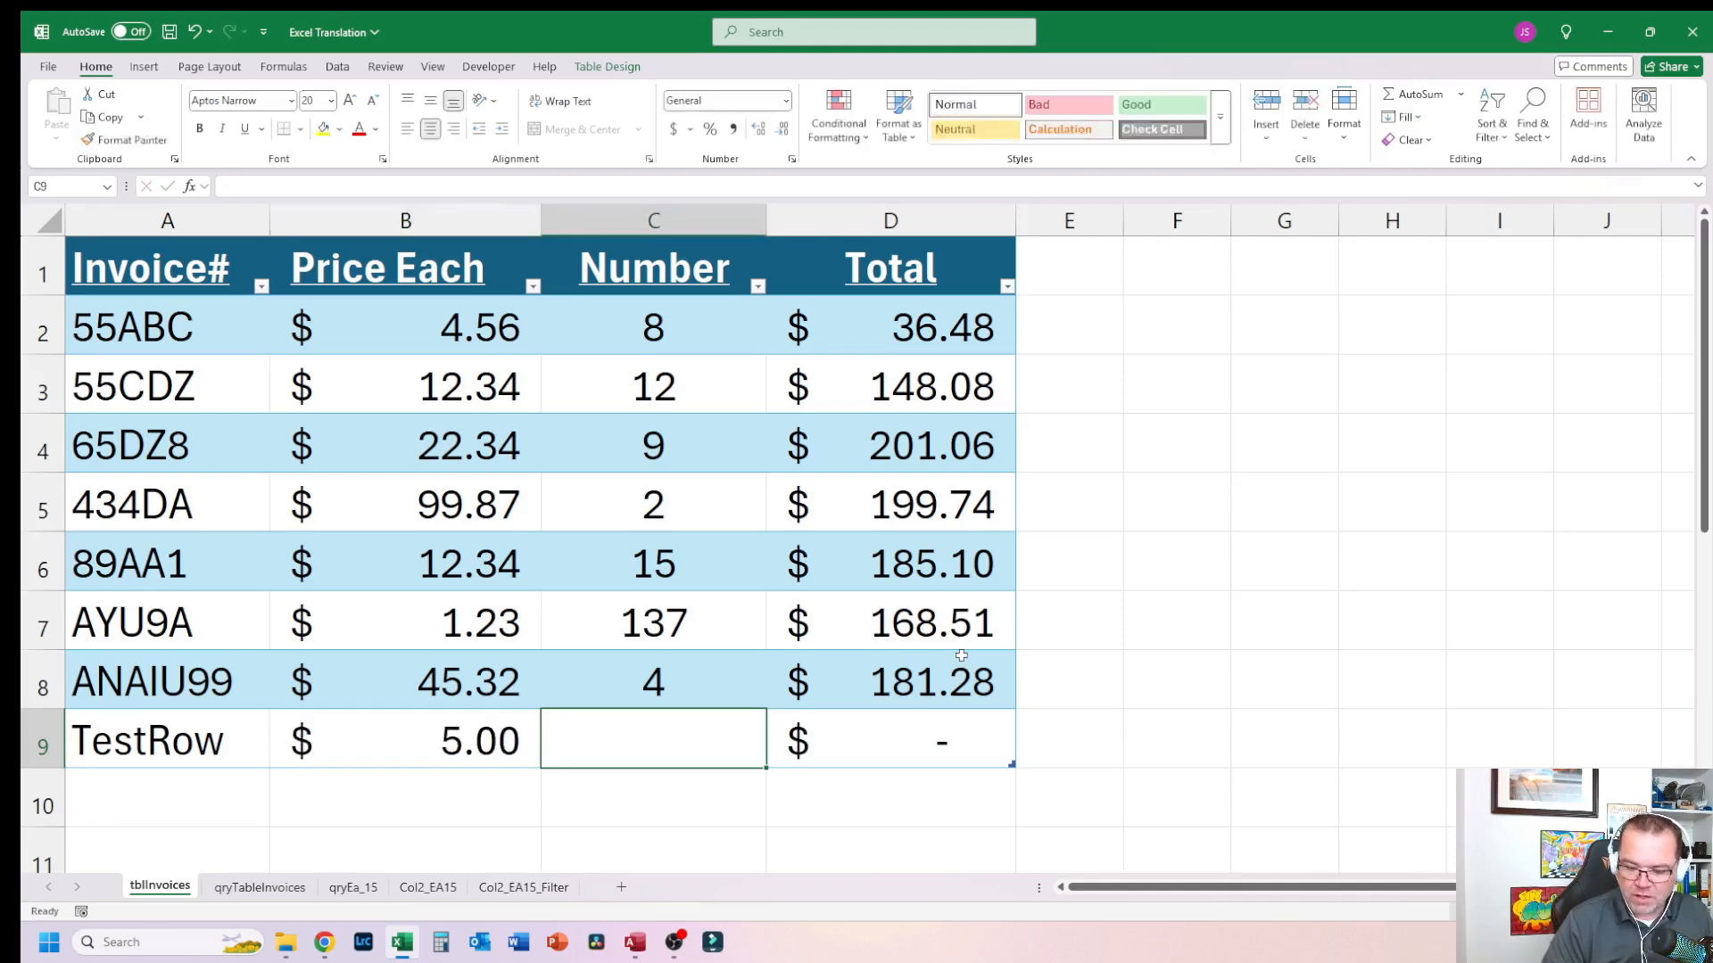
Step: Enter 12 as the TestRow Number and move to the next new table row
text(12)
key(Tab)
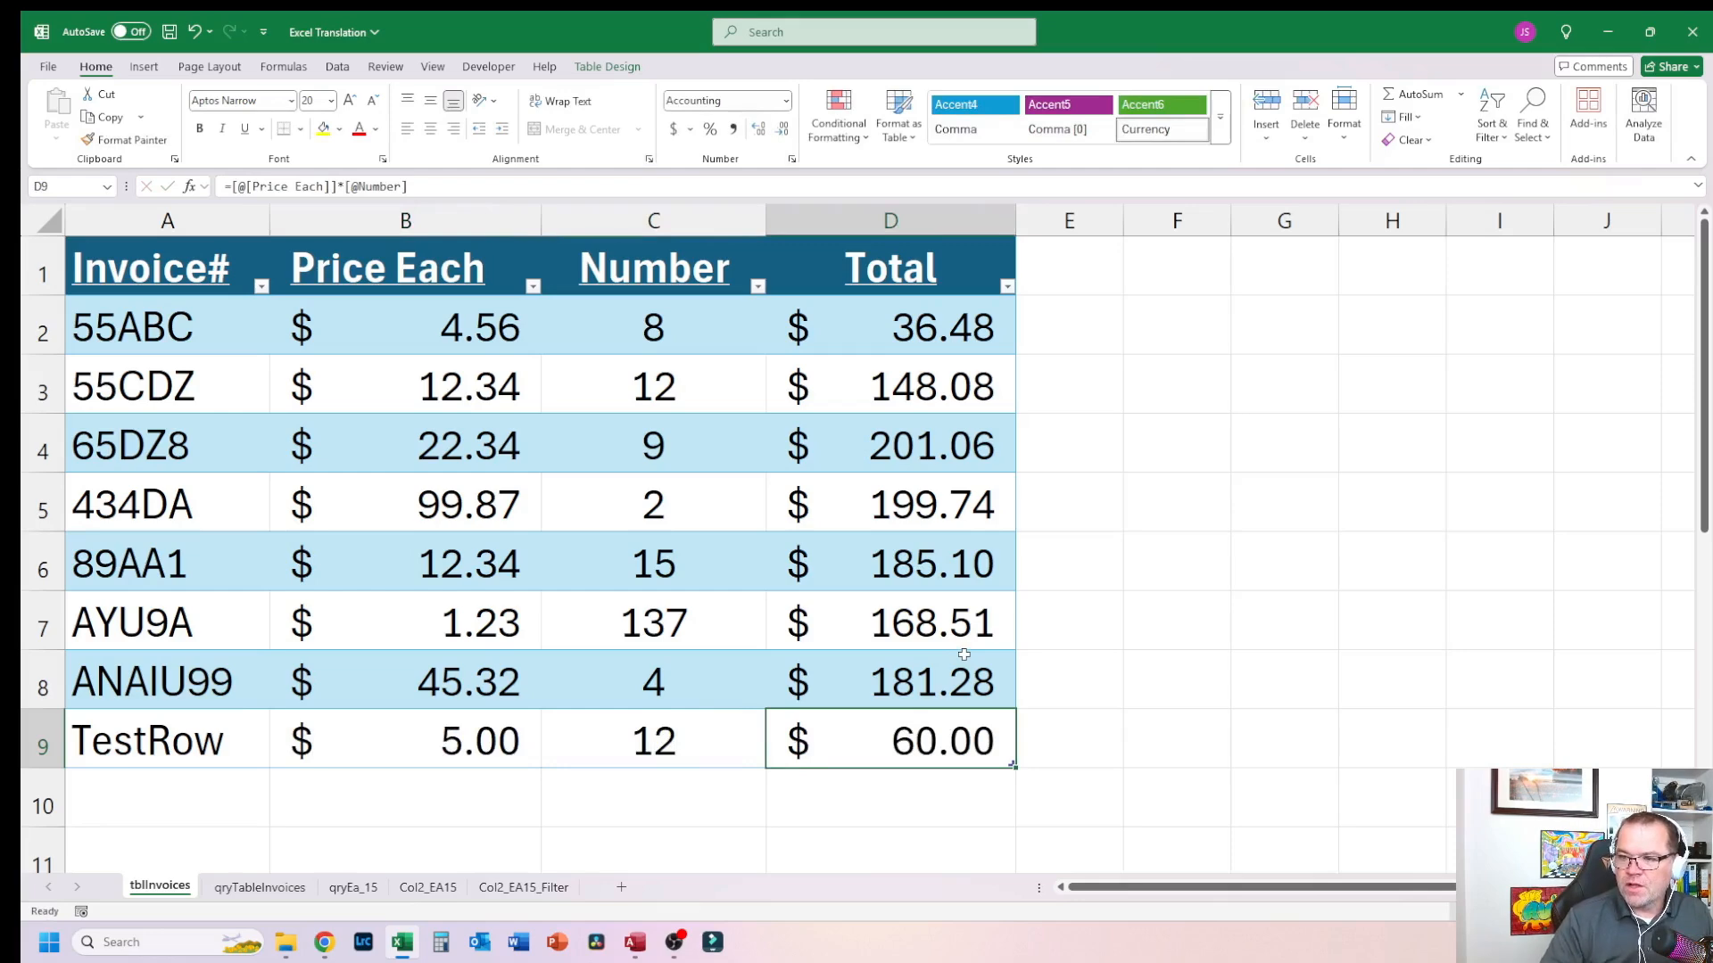
key(Tab)
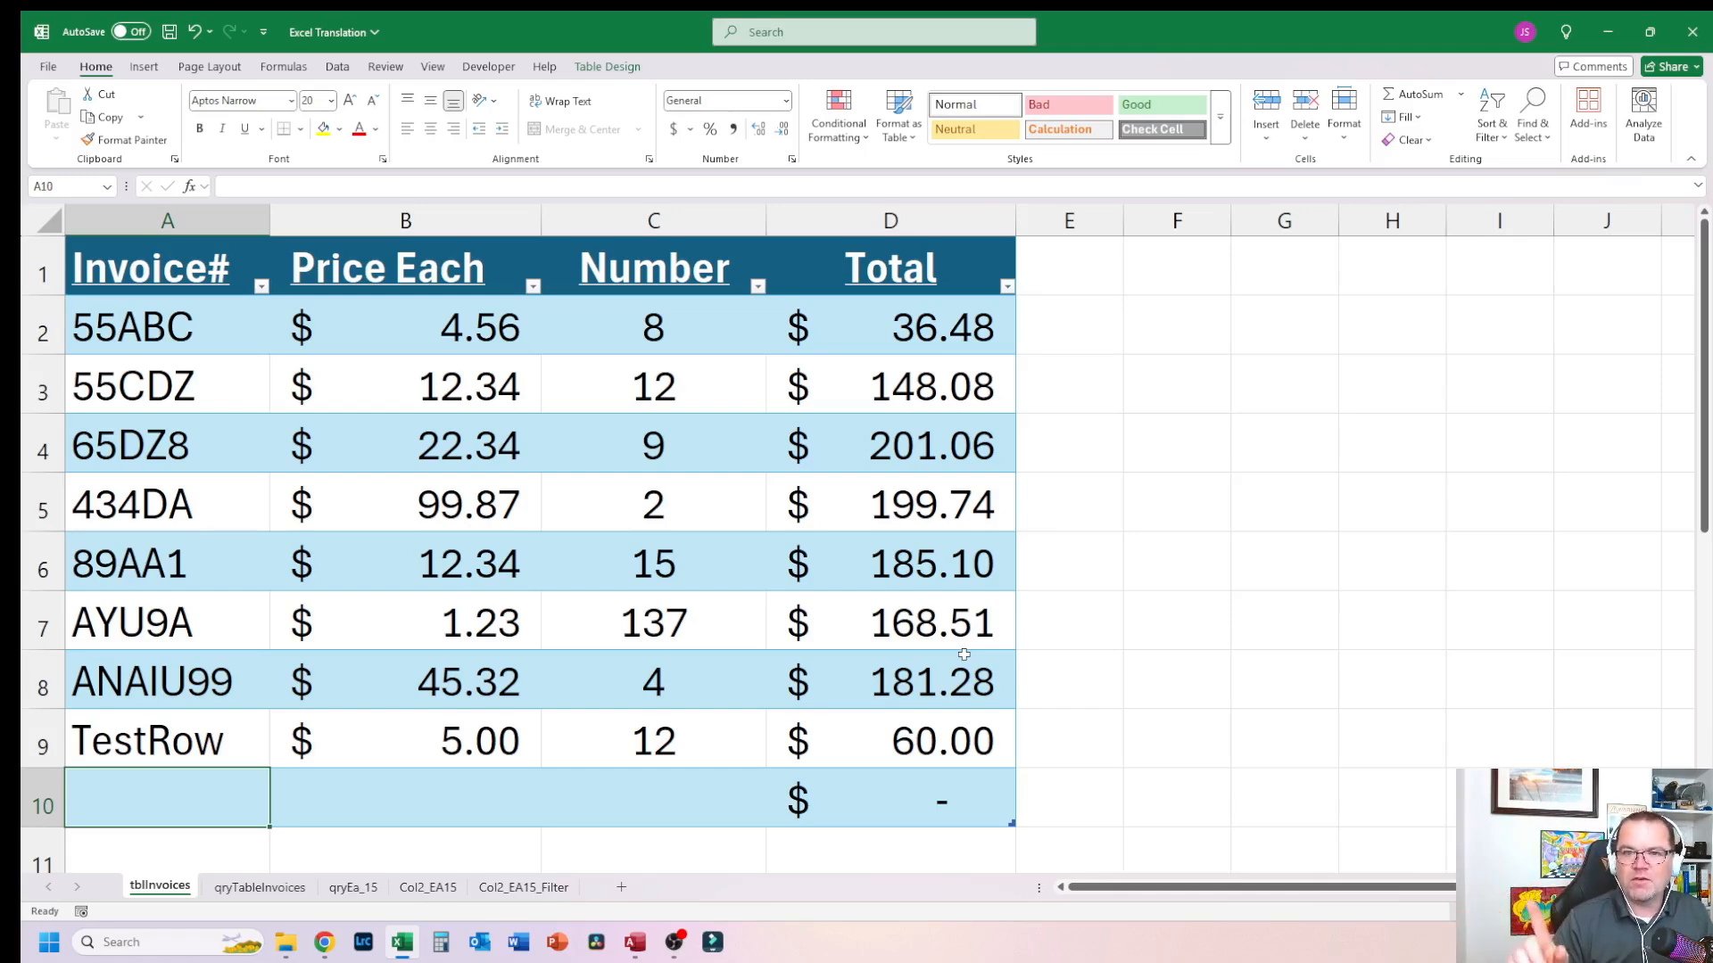
Step: Review the table's cells and Total formulas after the new row
click(669, 549)
click(373, 311)
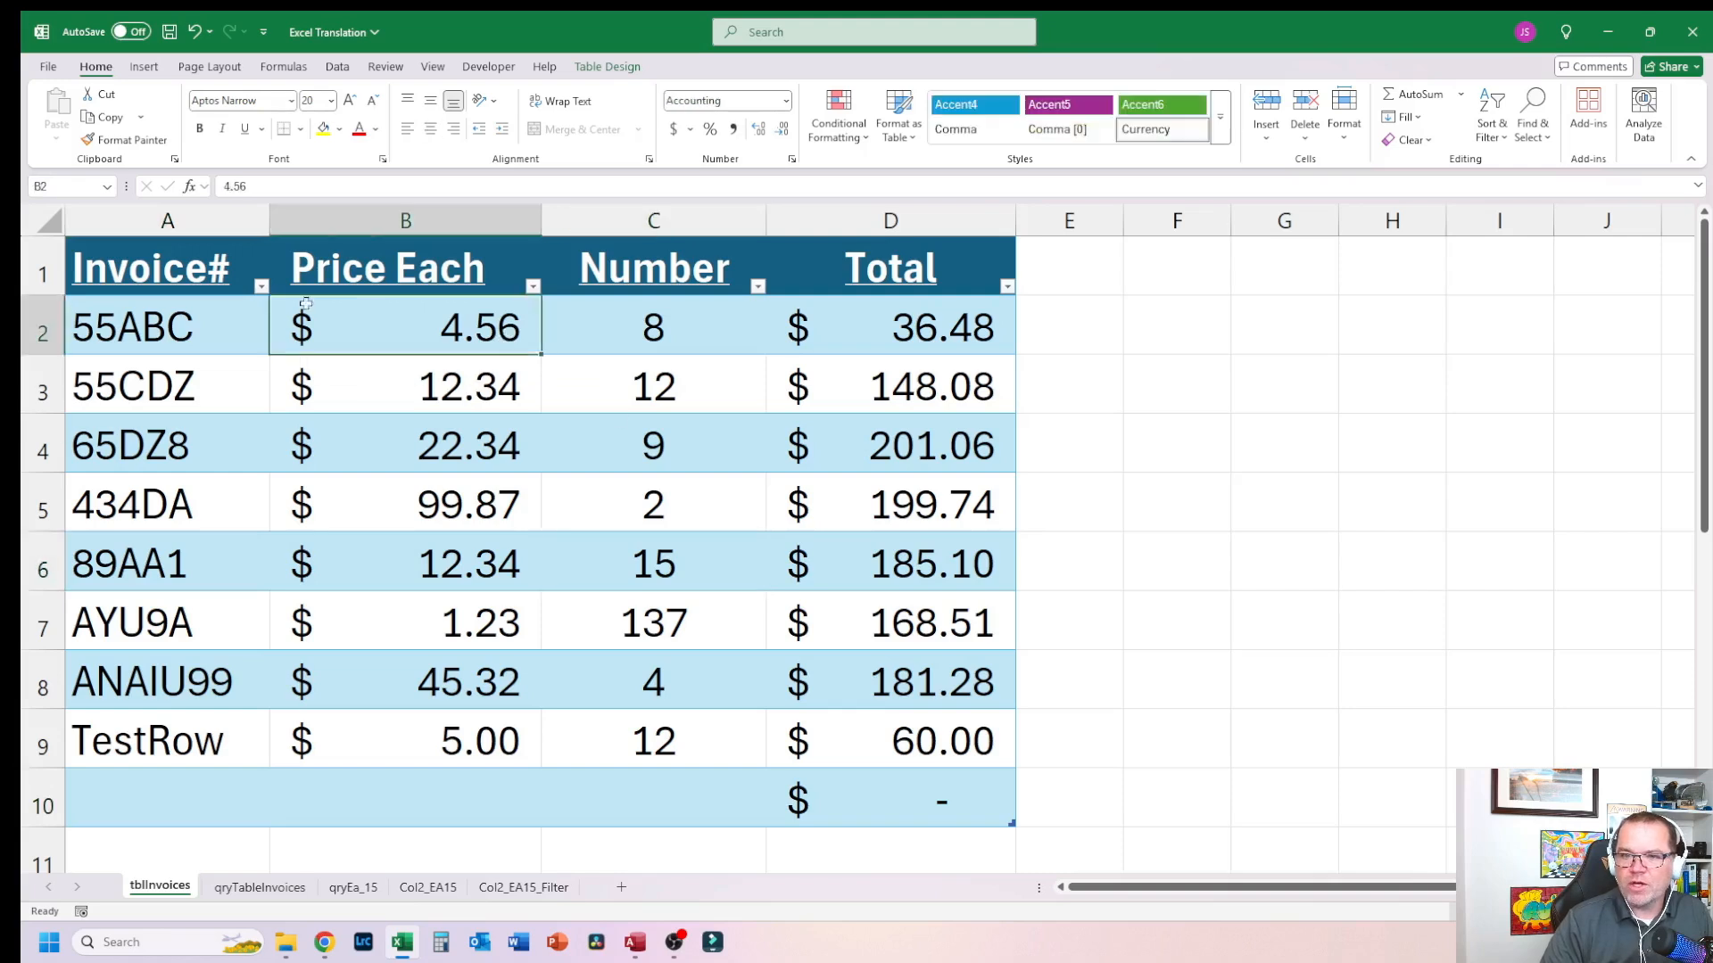
click(171, 308)
click(883, 307)
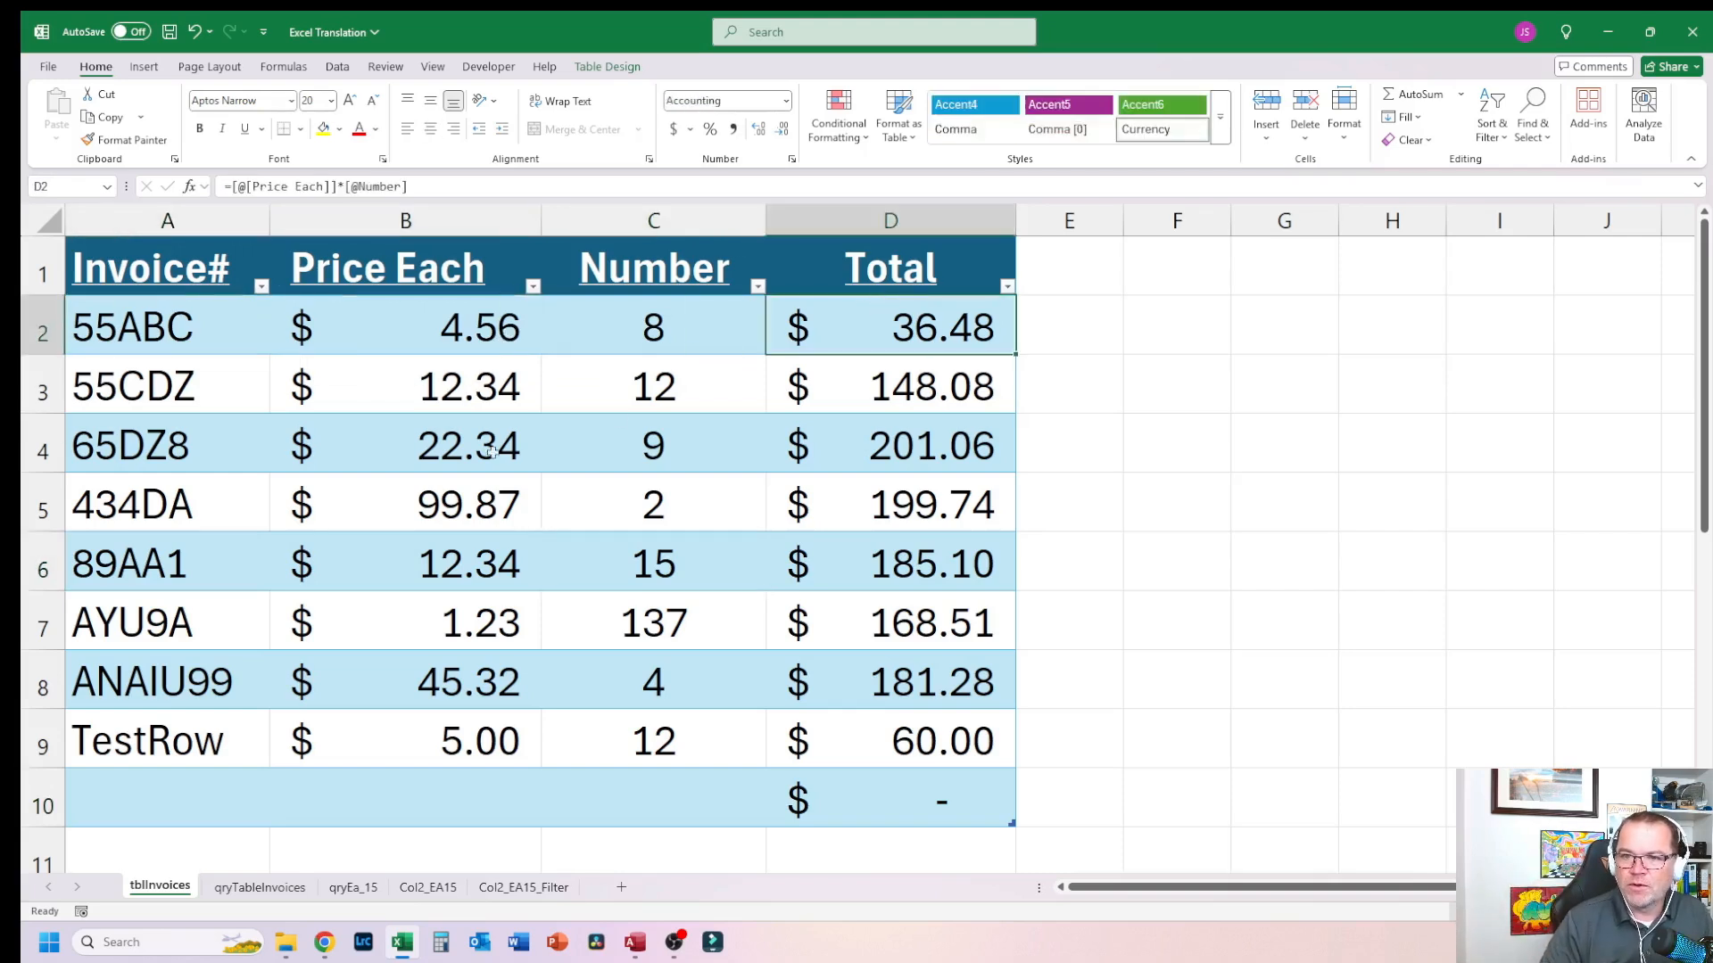
click(919, 452)
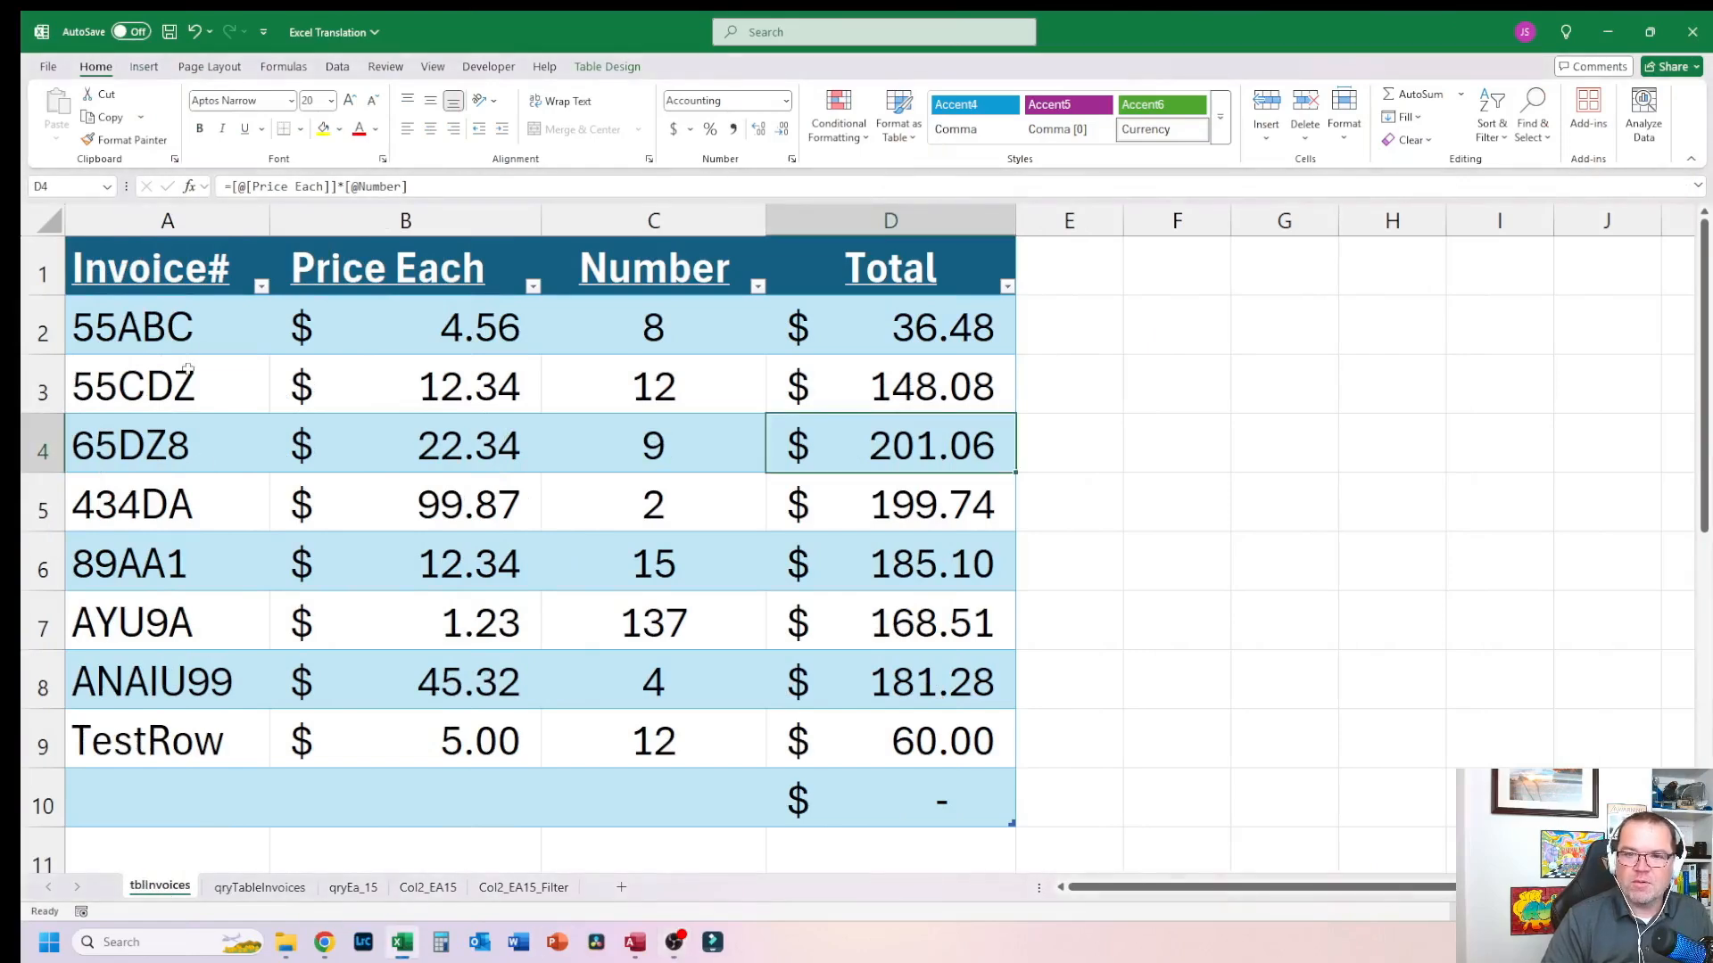
click(179, 319)
click(147, 266)
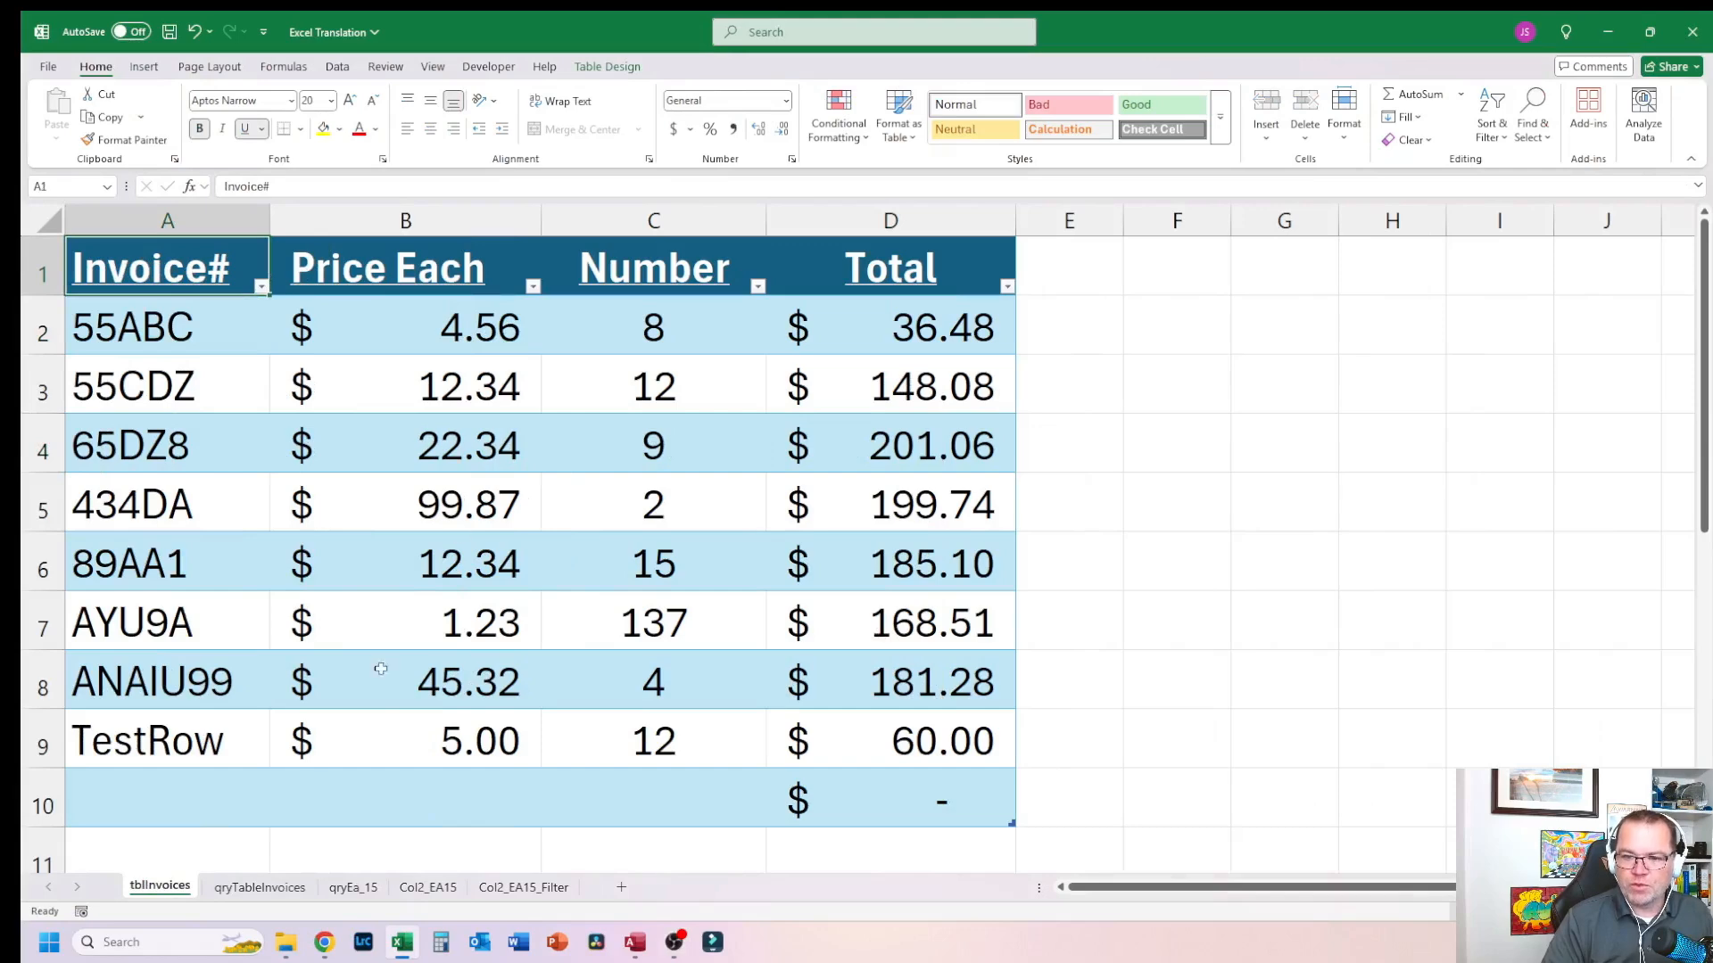
Step: Examine the qryTableInvoices sheet that references tblInvoices, then return to the tblInvoices sheet
click(260, 887)
click(381, 364)
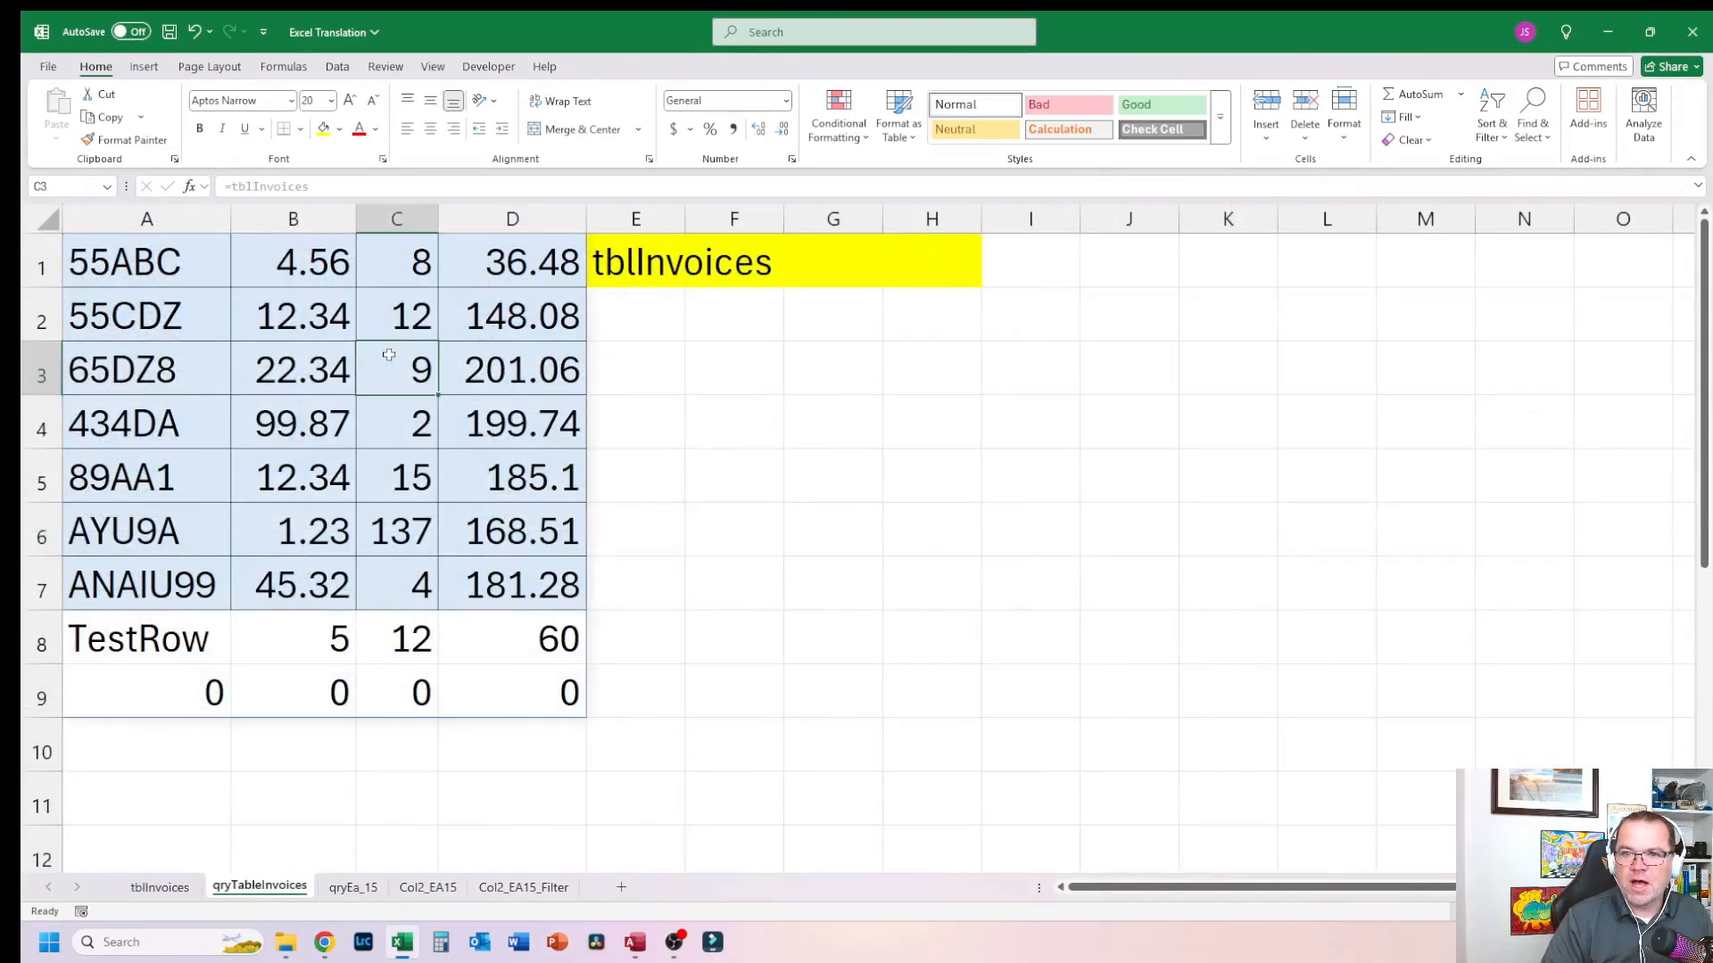
click(142, 259)
drag(198, 272, 536, 589)
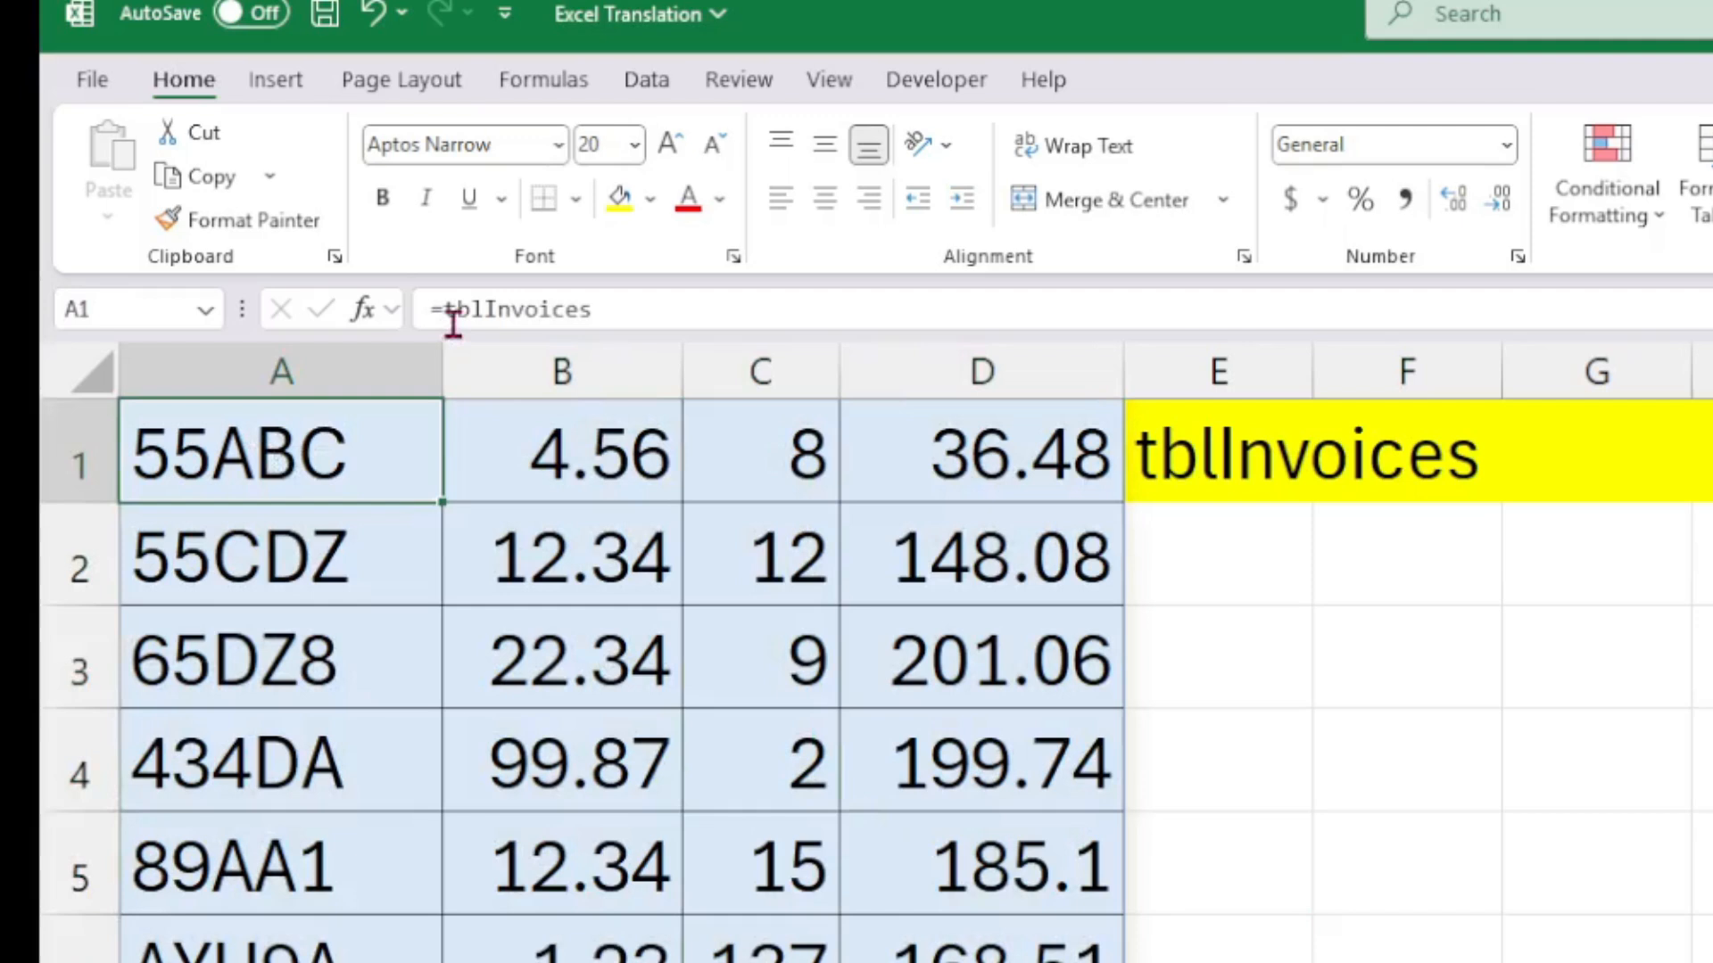
click(213, 344)
click(366, 482)
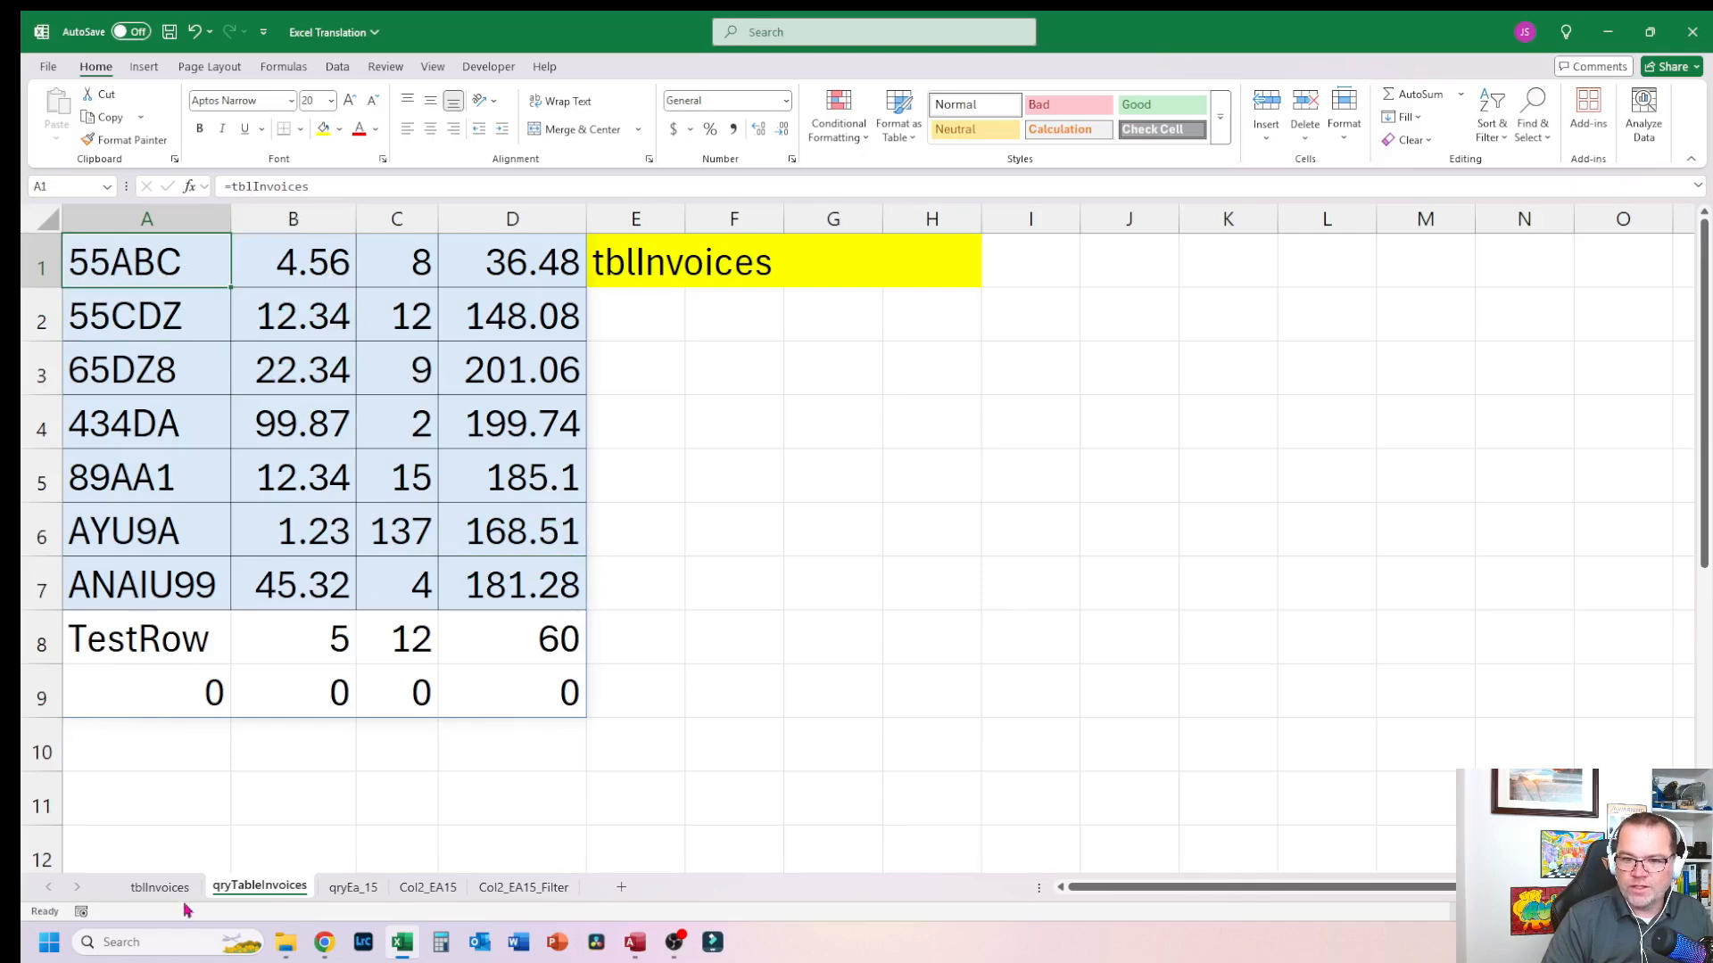
click(161, 888)
click(259, 887)
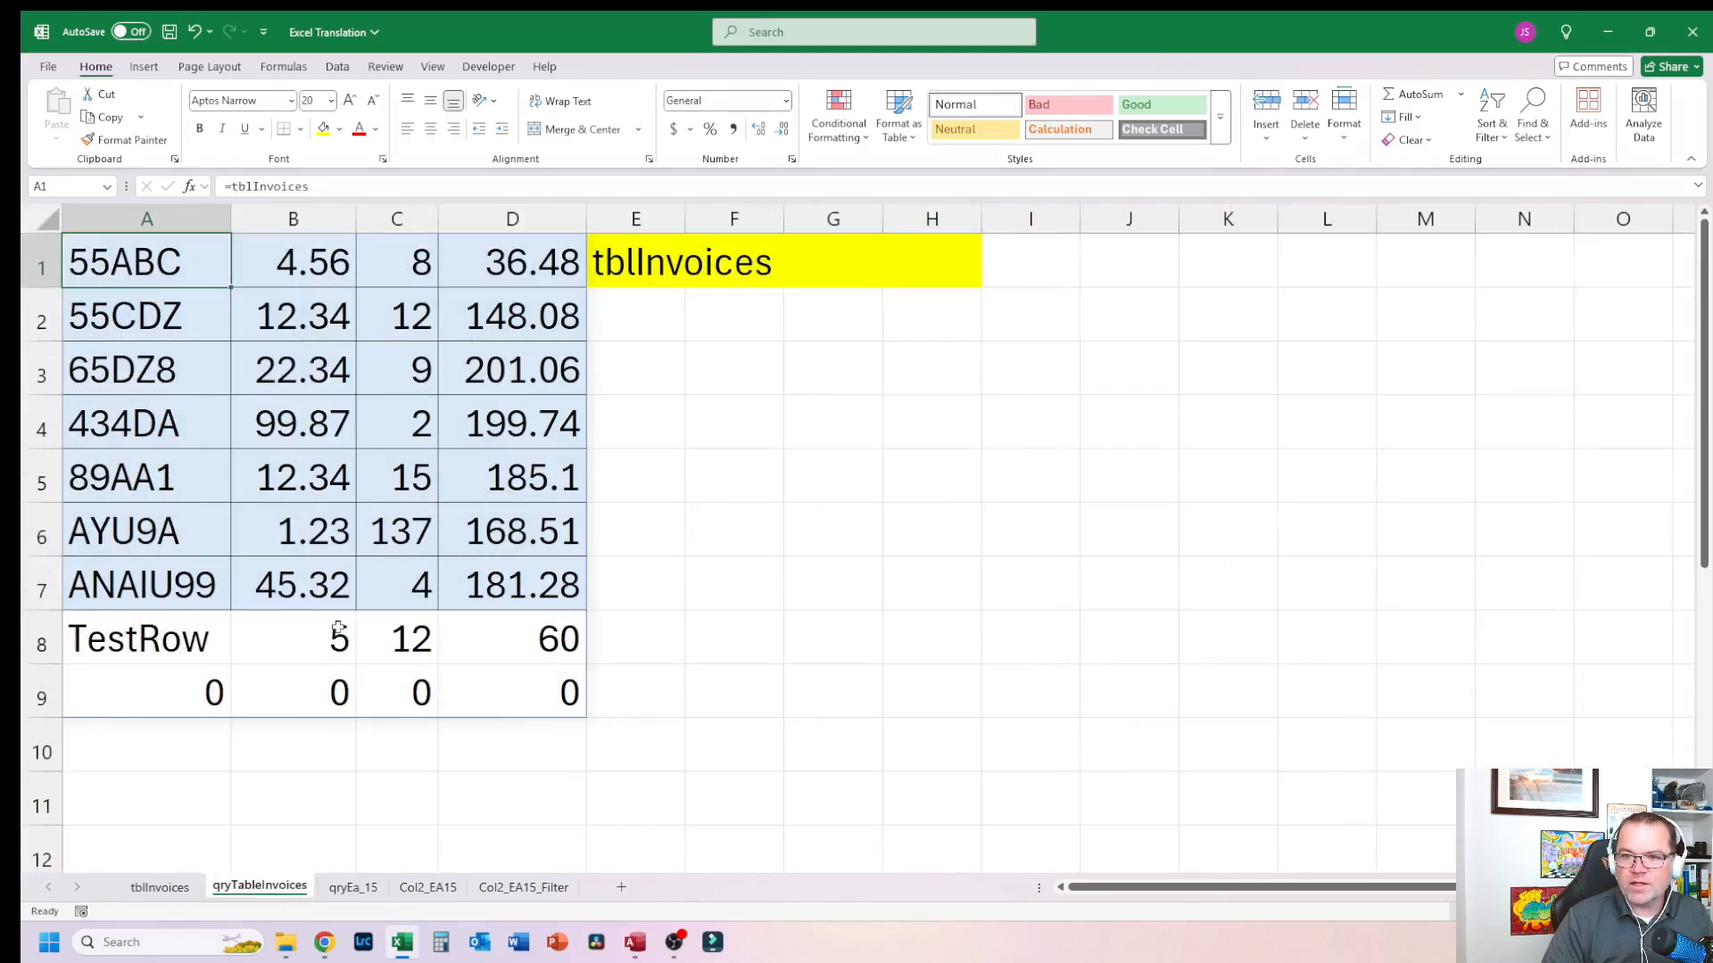
click(161, 888)
Step: Add a table row with invoice Testrow2, price 10 and Number 12
click(917, 745)
key(Tab)
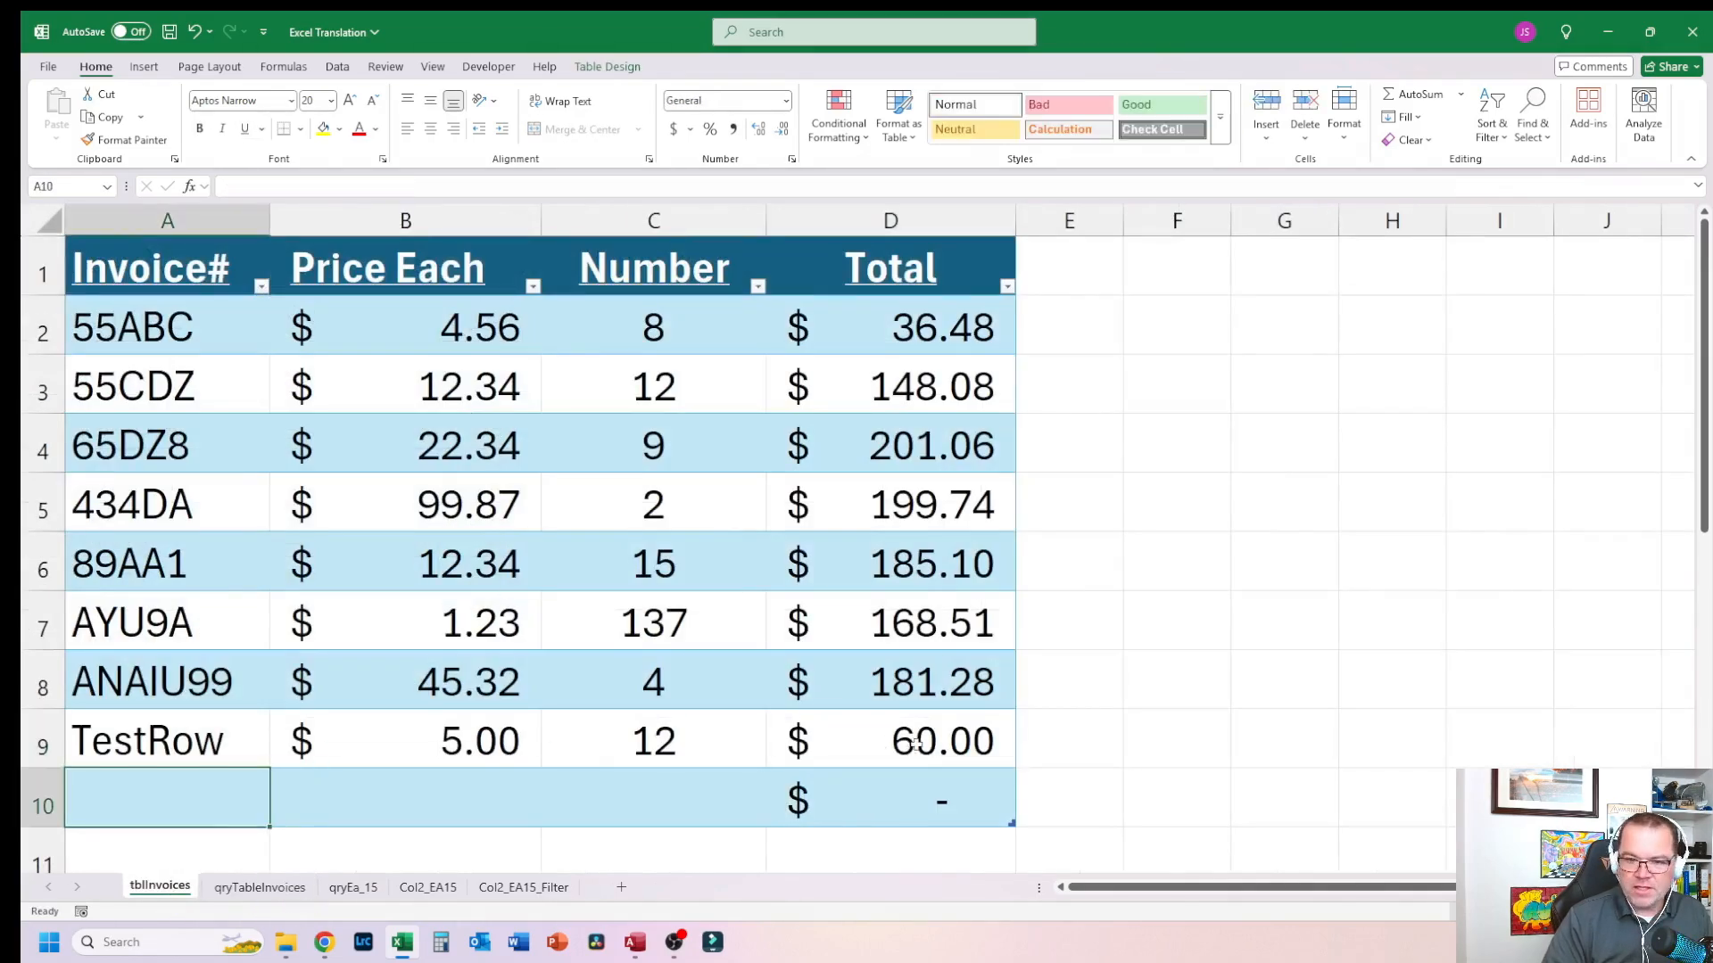
text(Tesr)
key(BackSpace)
text(trow)
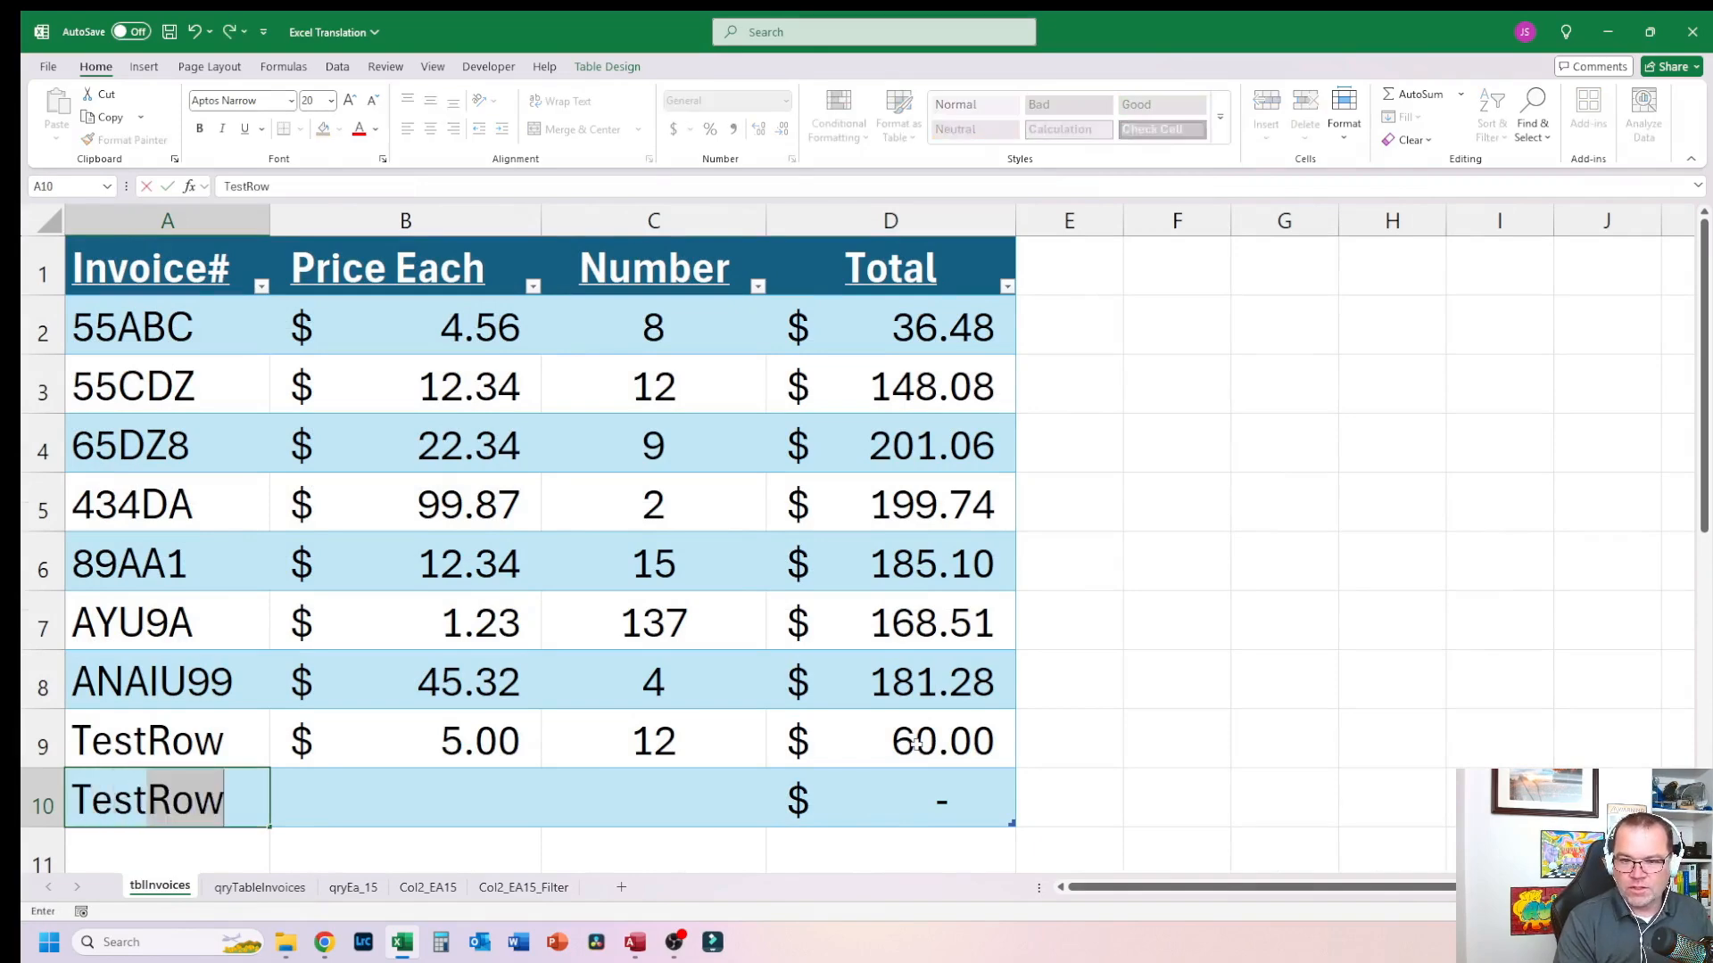
text(2)
key(Tab)
text(10)
key(Tab)
text(12)
key(Tab)
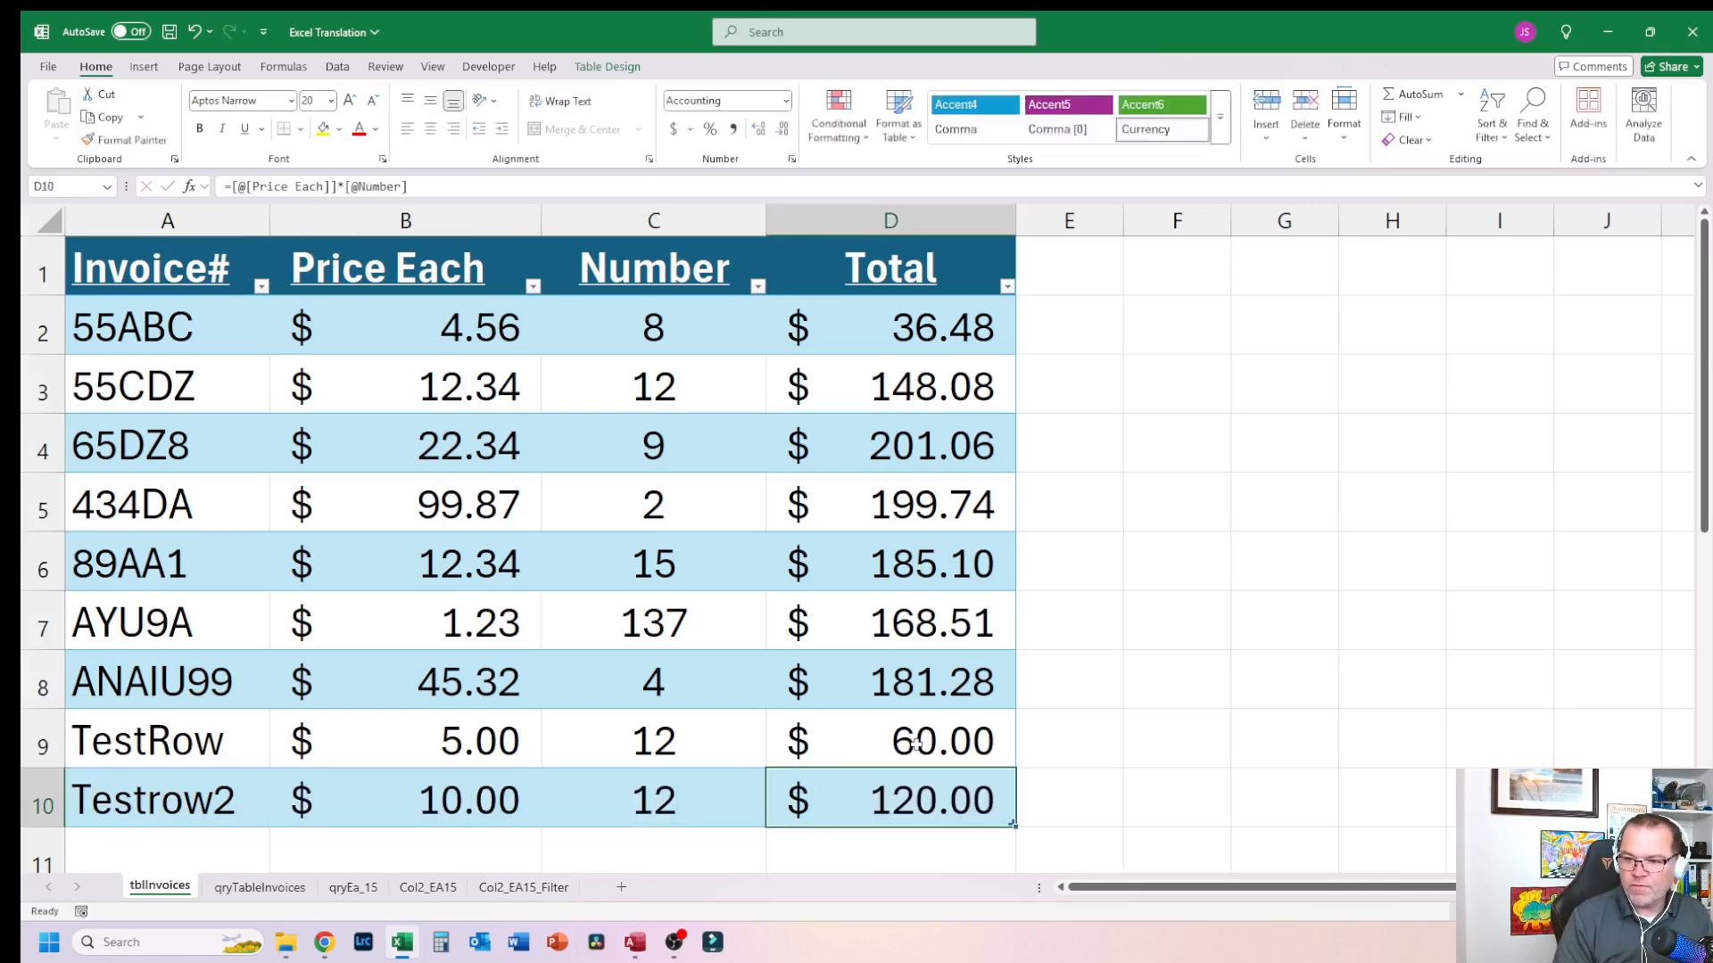
Step: Examine the qryTableInvoices sheet's results and its tblInvoices reference cell, then return to the tblInvoices sheet
click(260, 887)
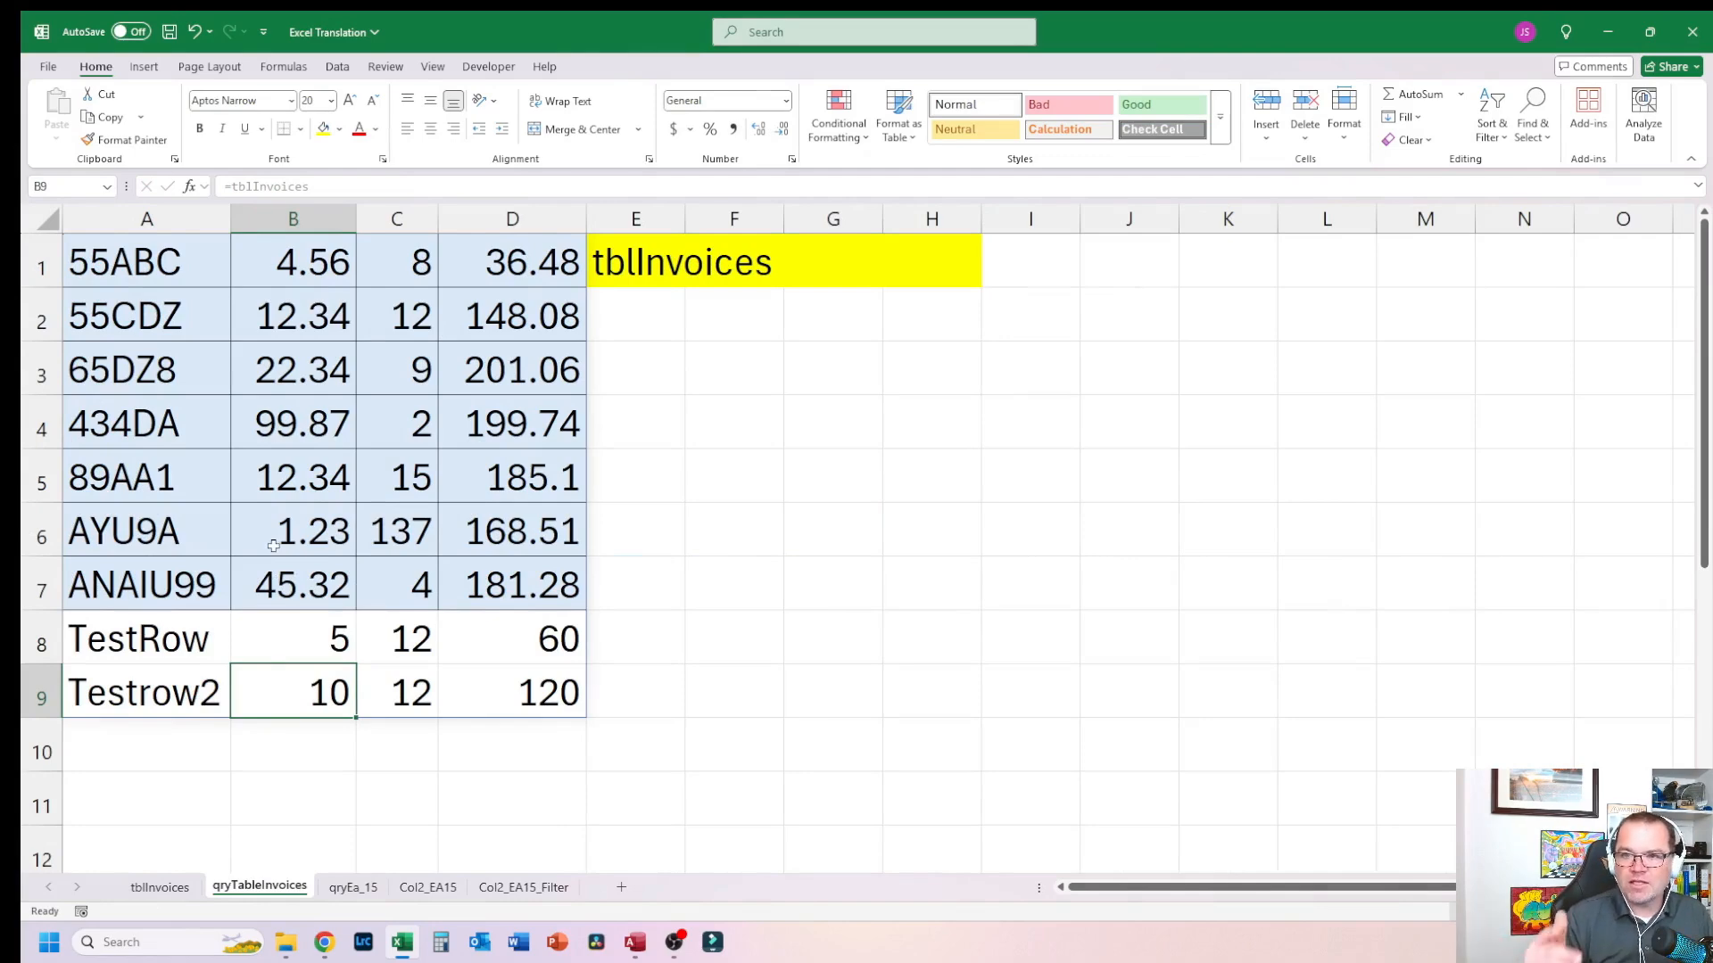
key(ctrl+Home)
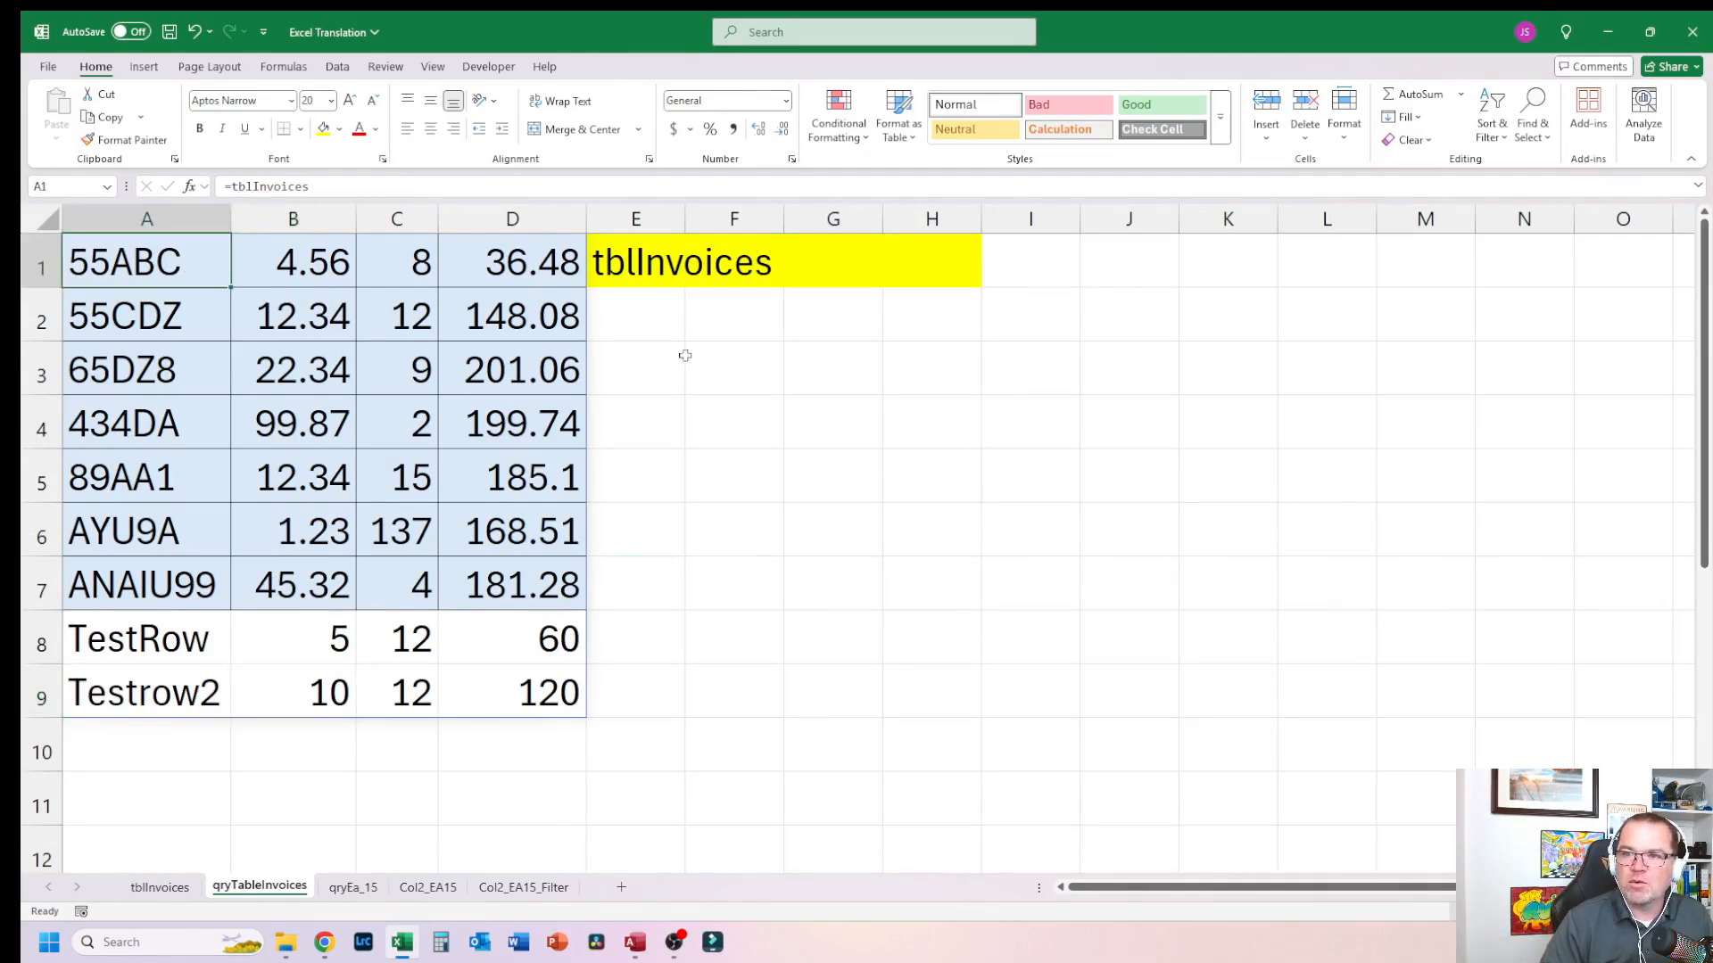
click(734, 368)
click(678, 260)
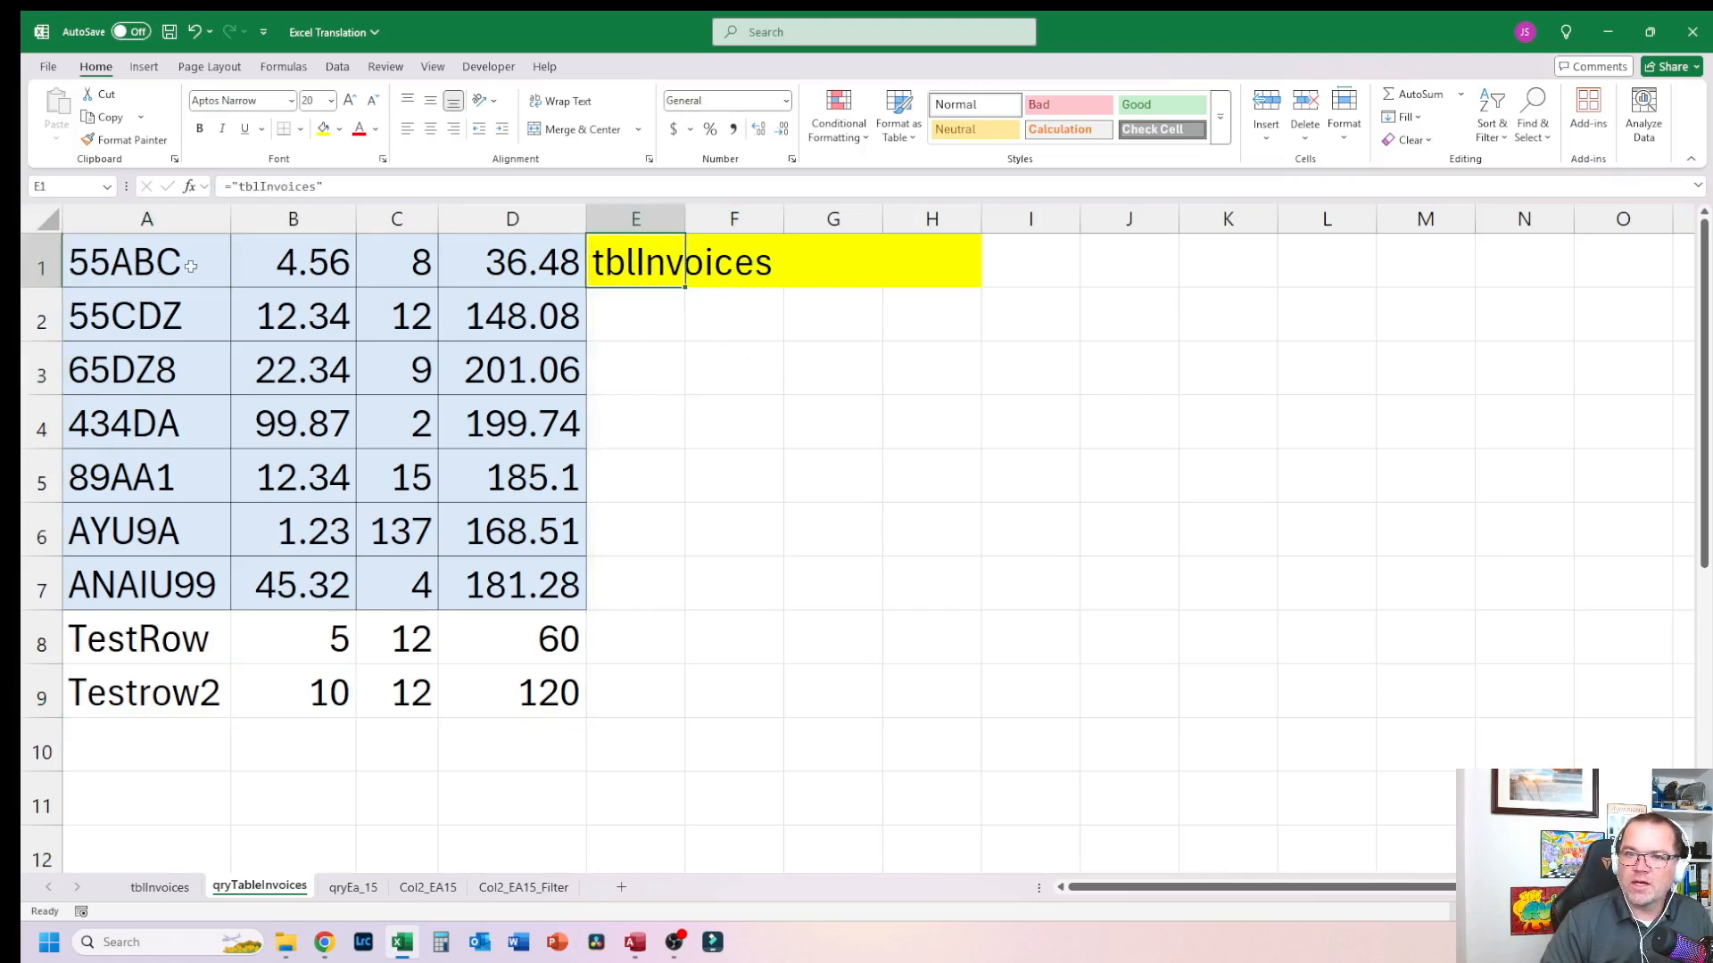
click(183, 265)
click(674, 265)
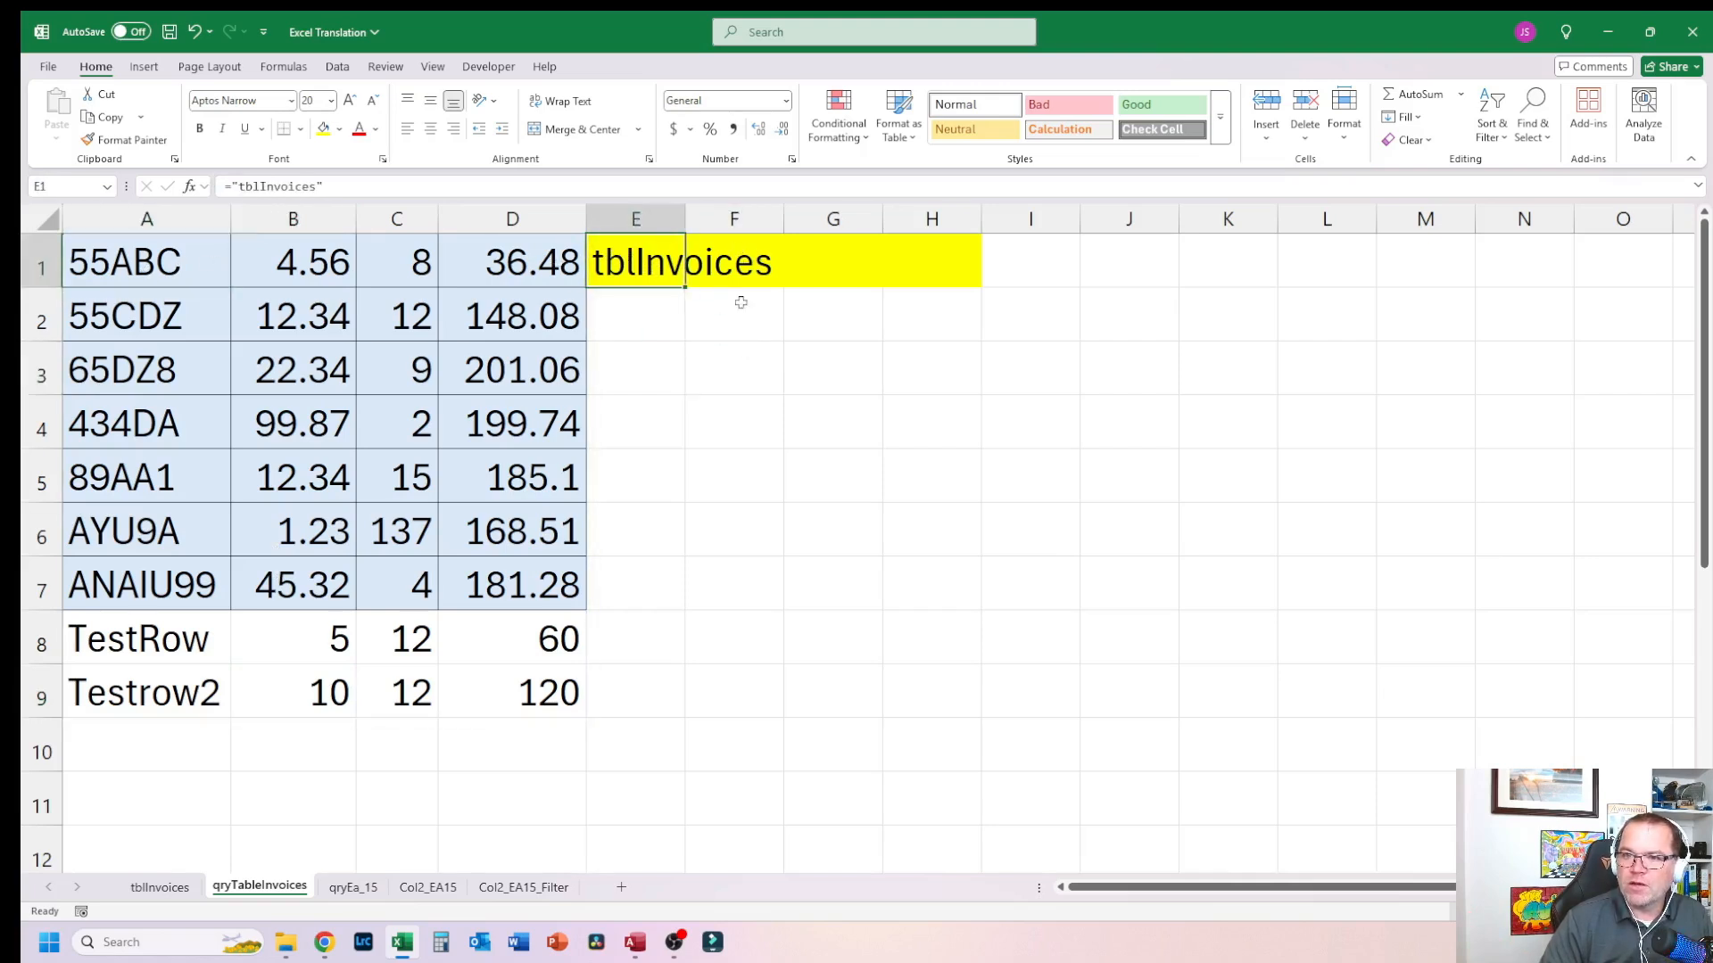
click(988, 323)
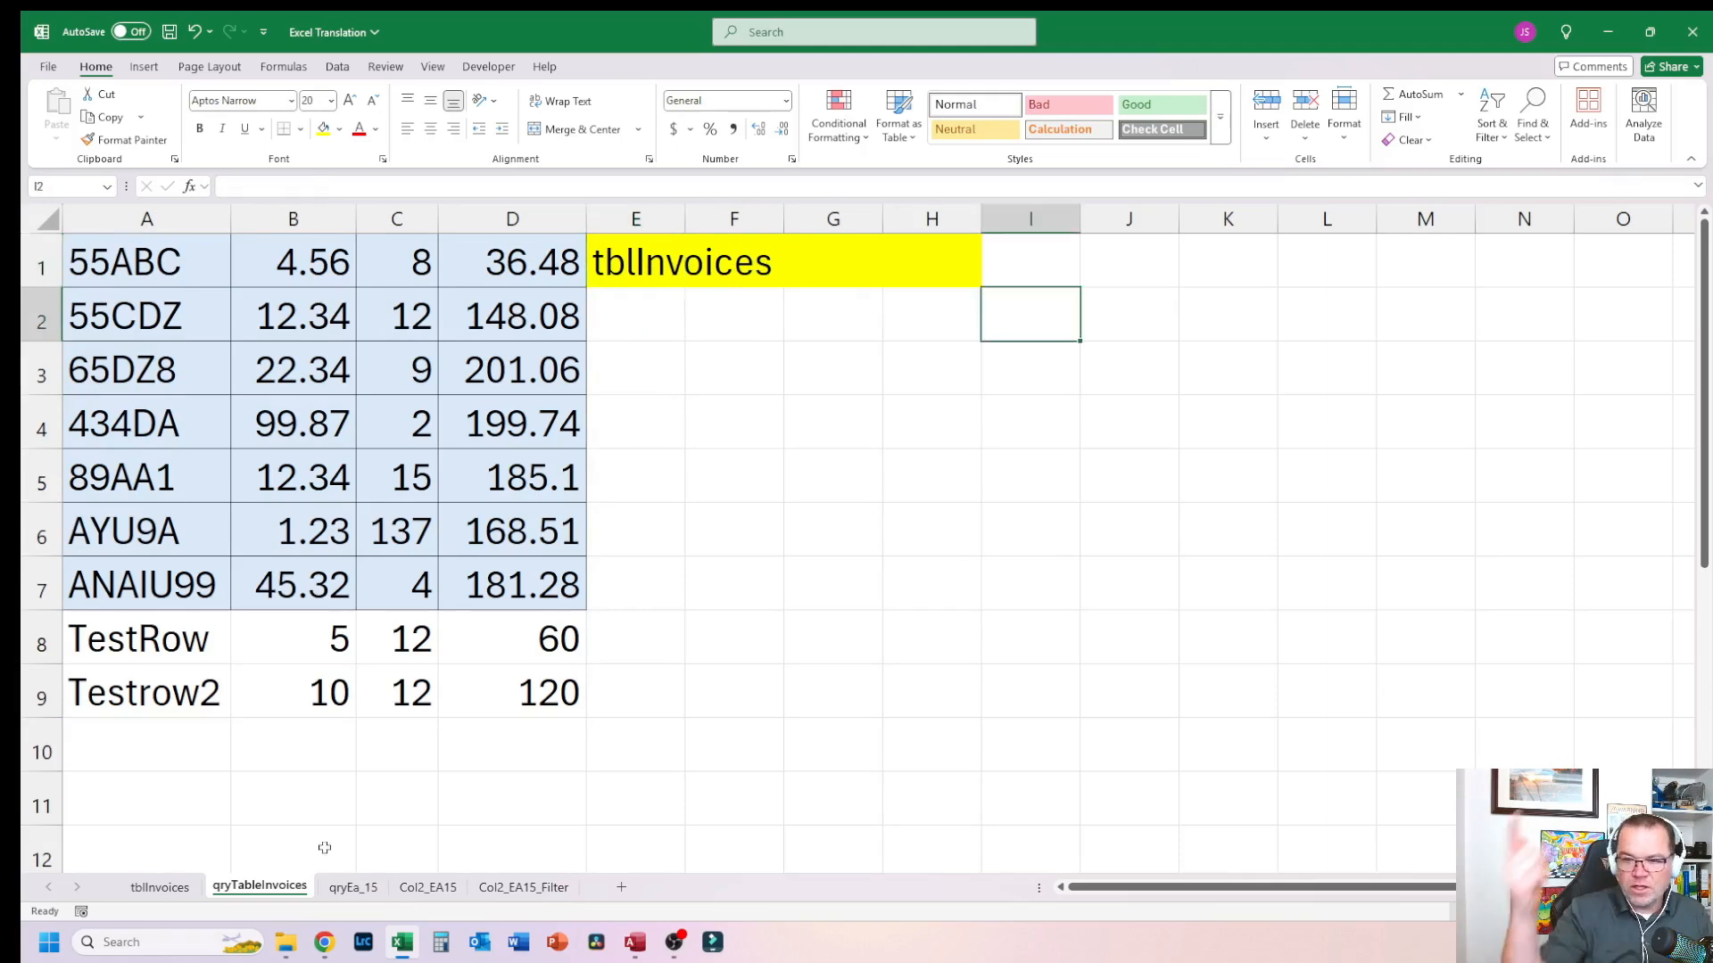
click(177, 891)
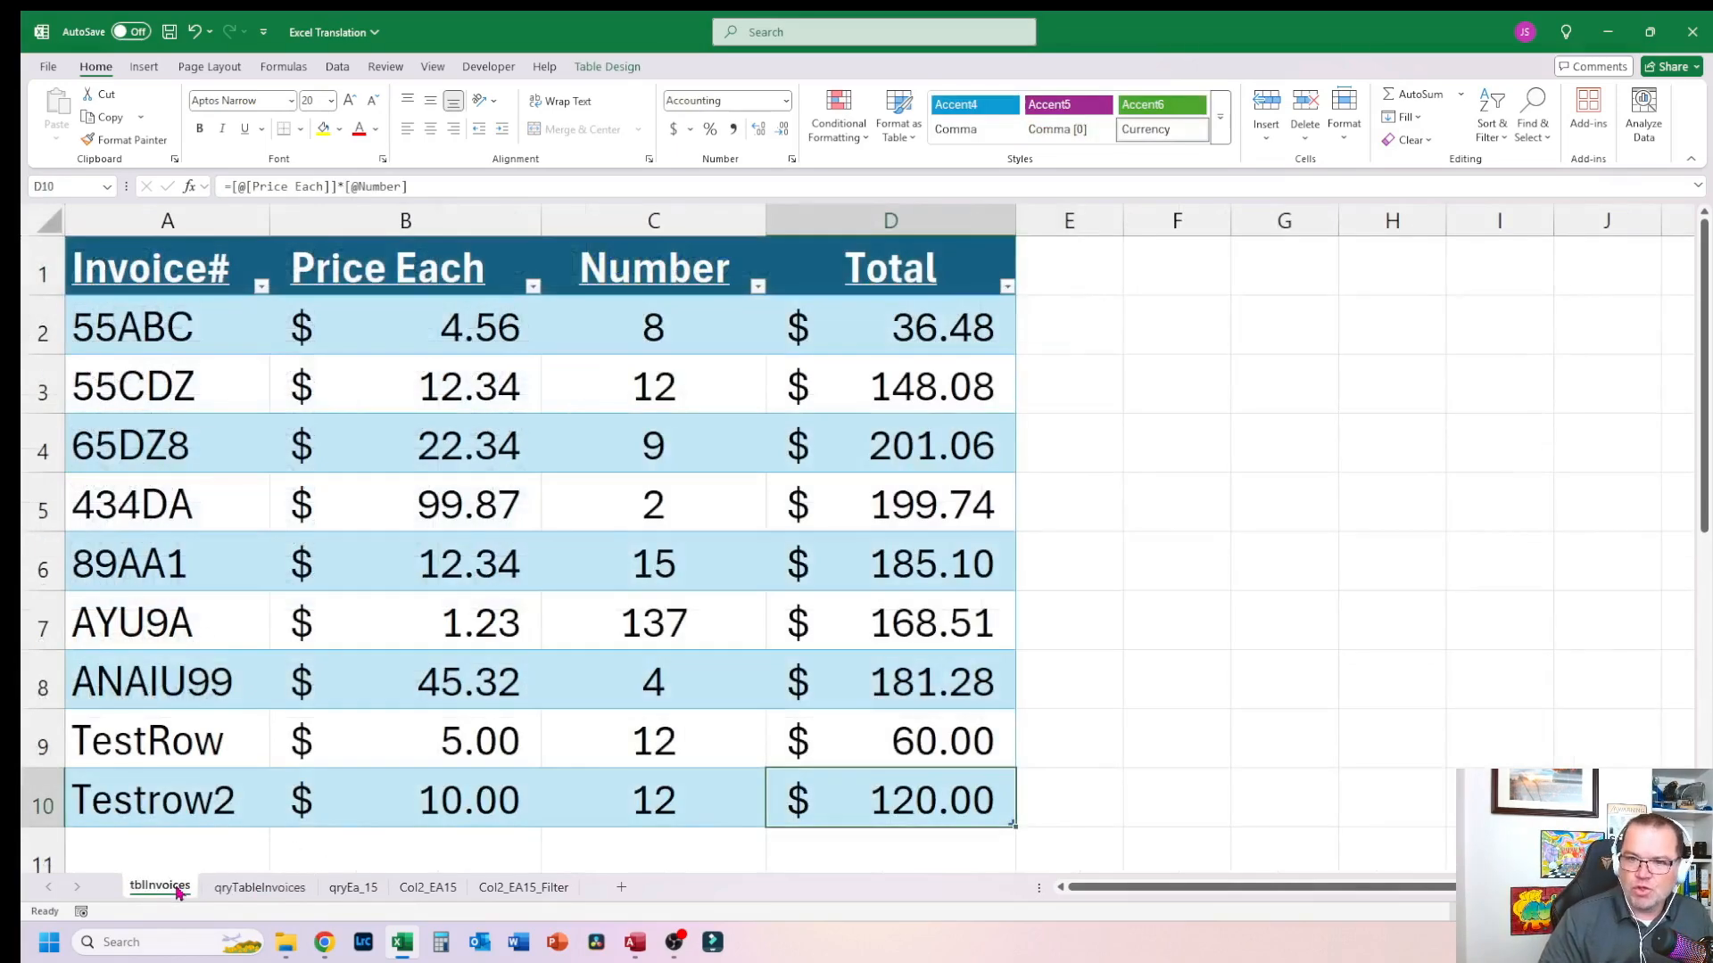
Step: Examine the qryEa_15 sheet's IF formula filtering tblInvoices by Price Each over 15, then return to the table
click(259, 890)
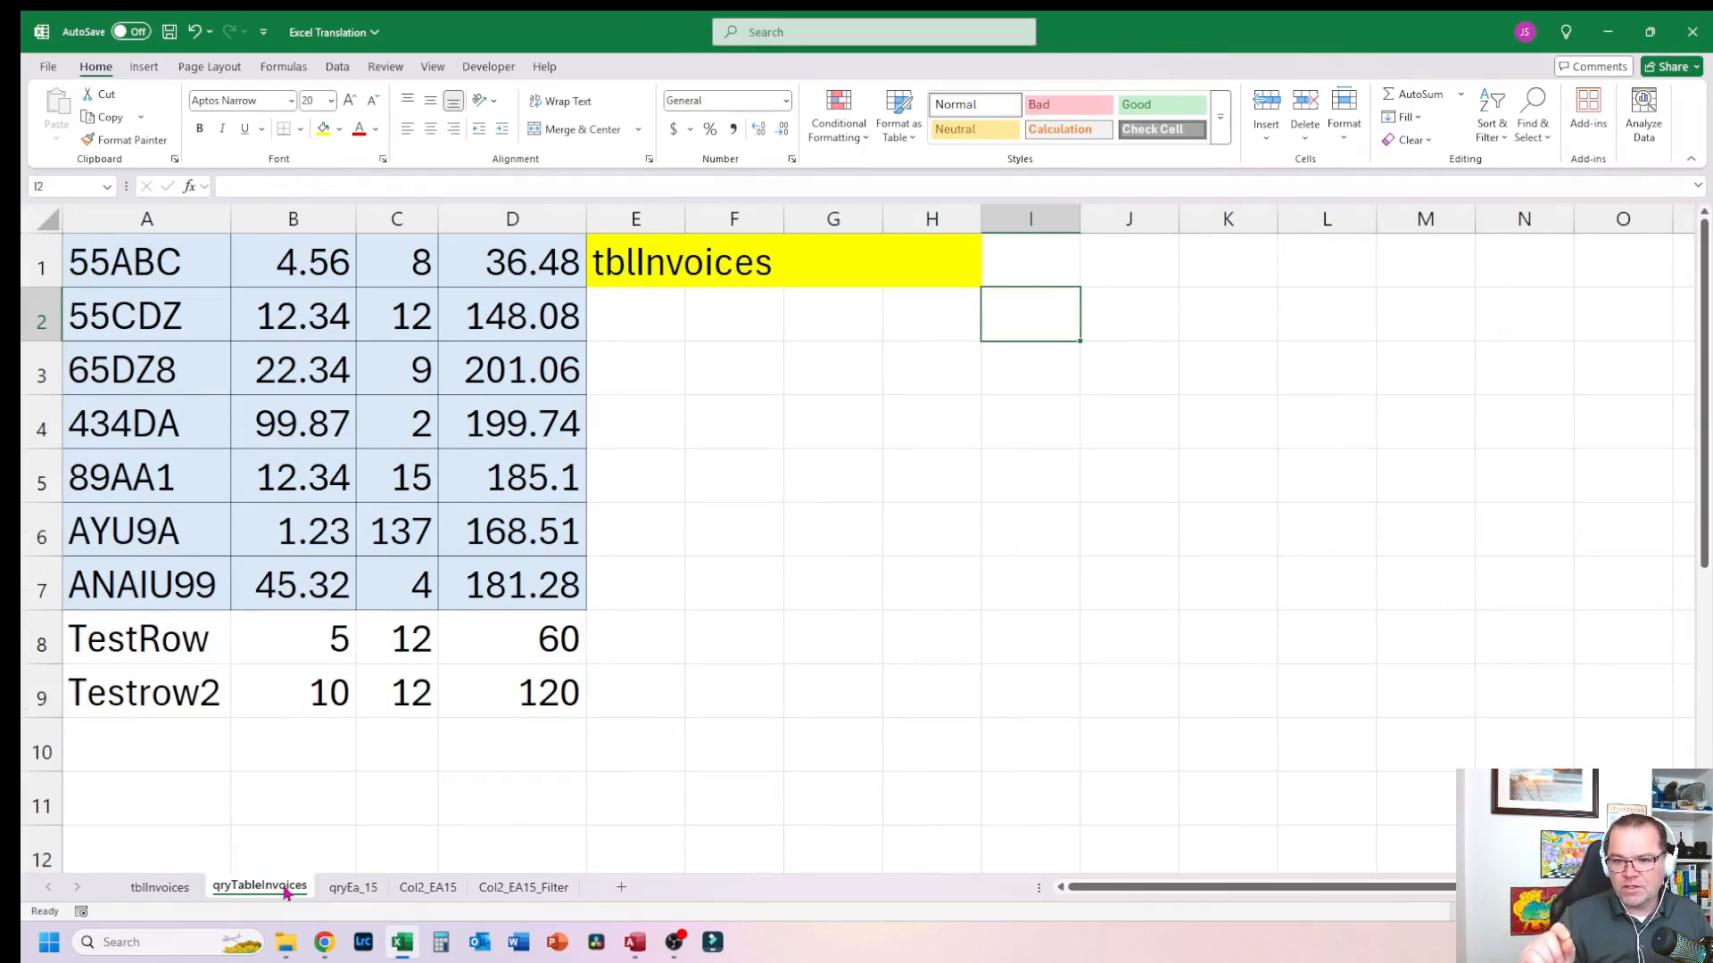
click(351, 887)
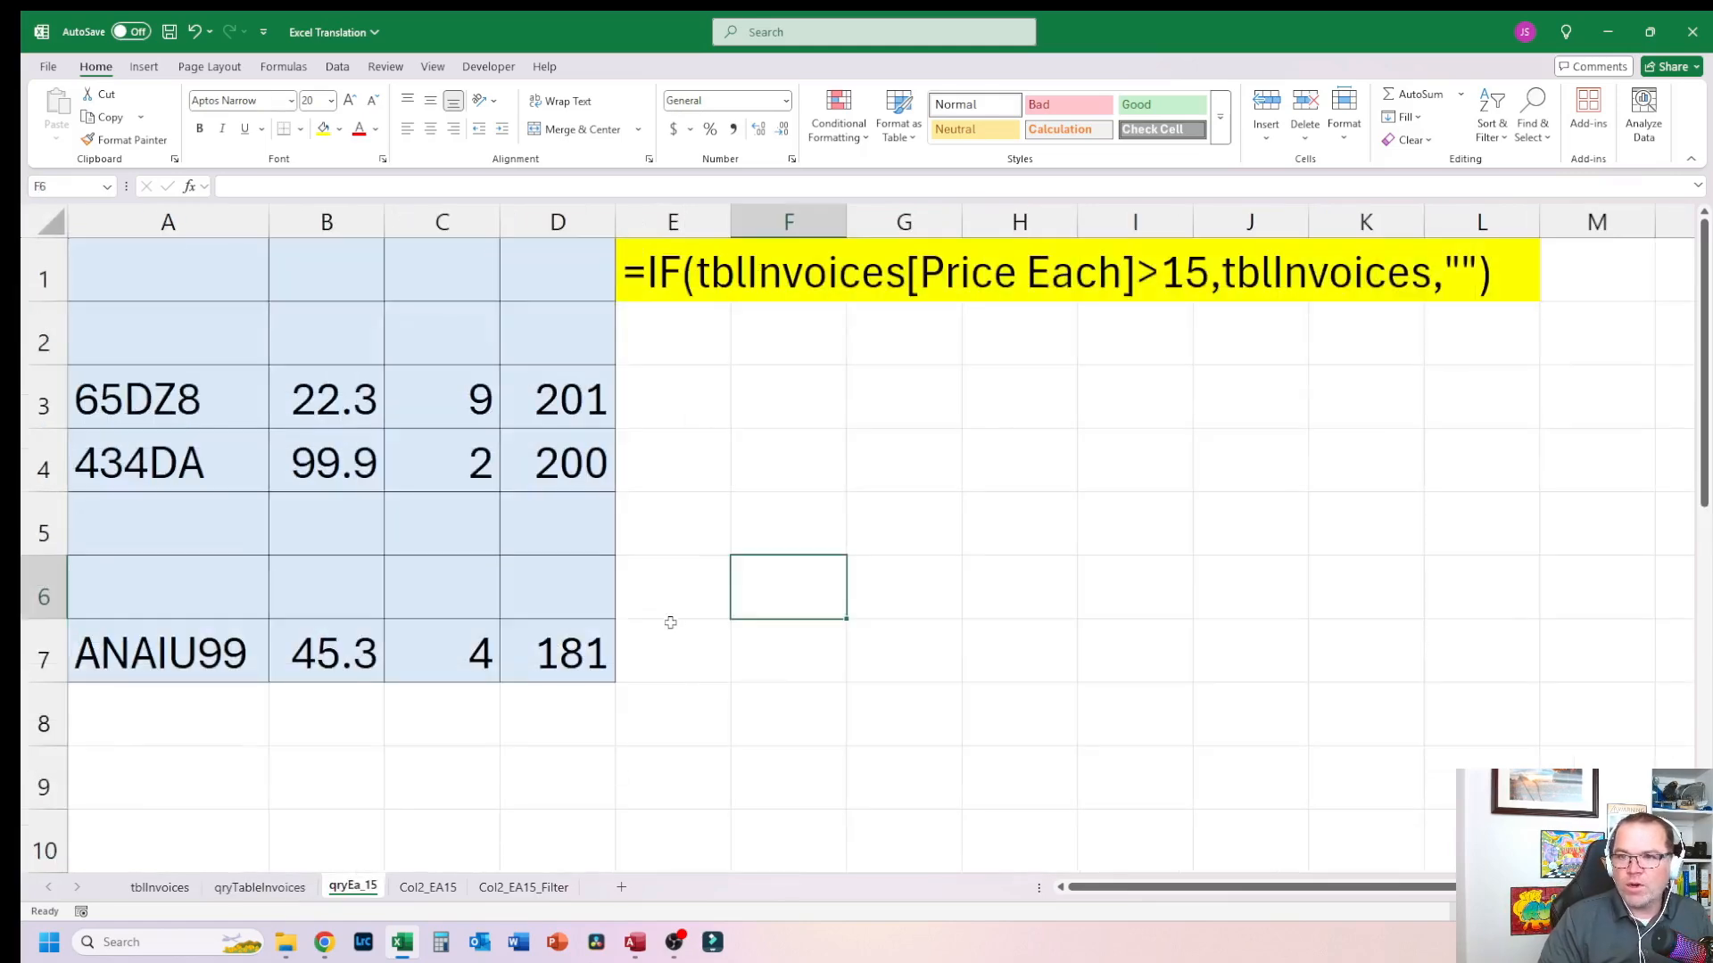
click(196, 278)
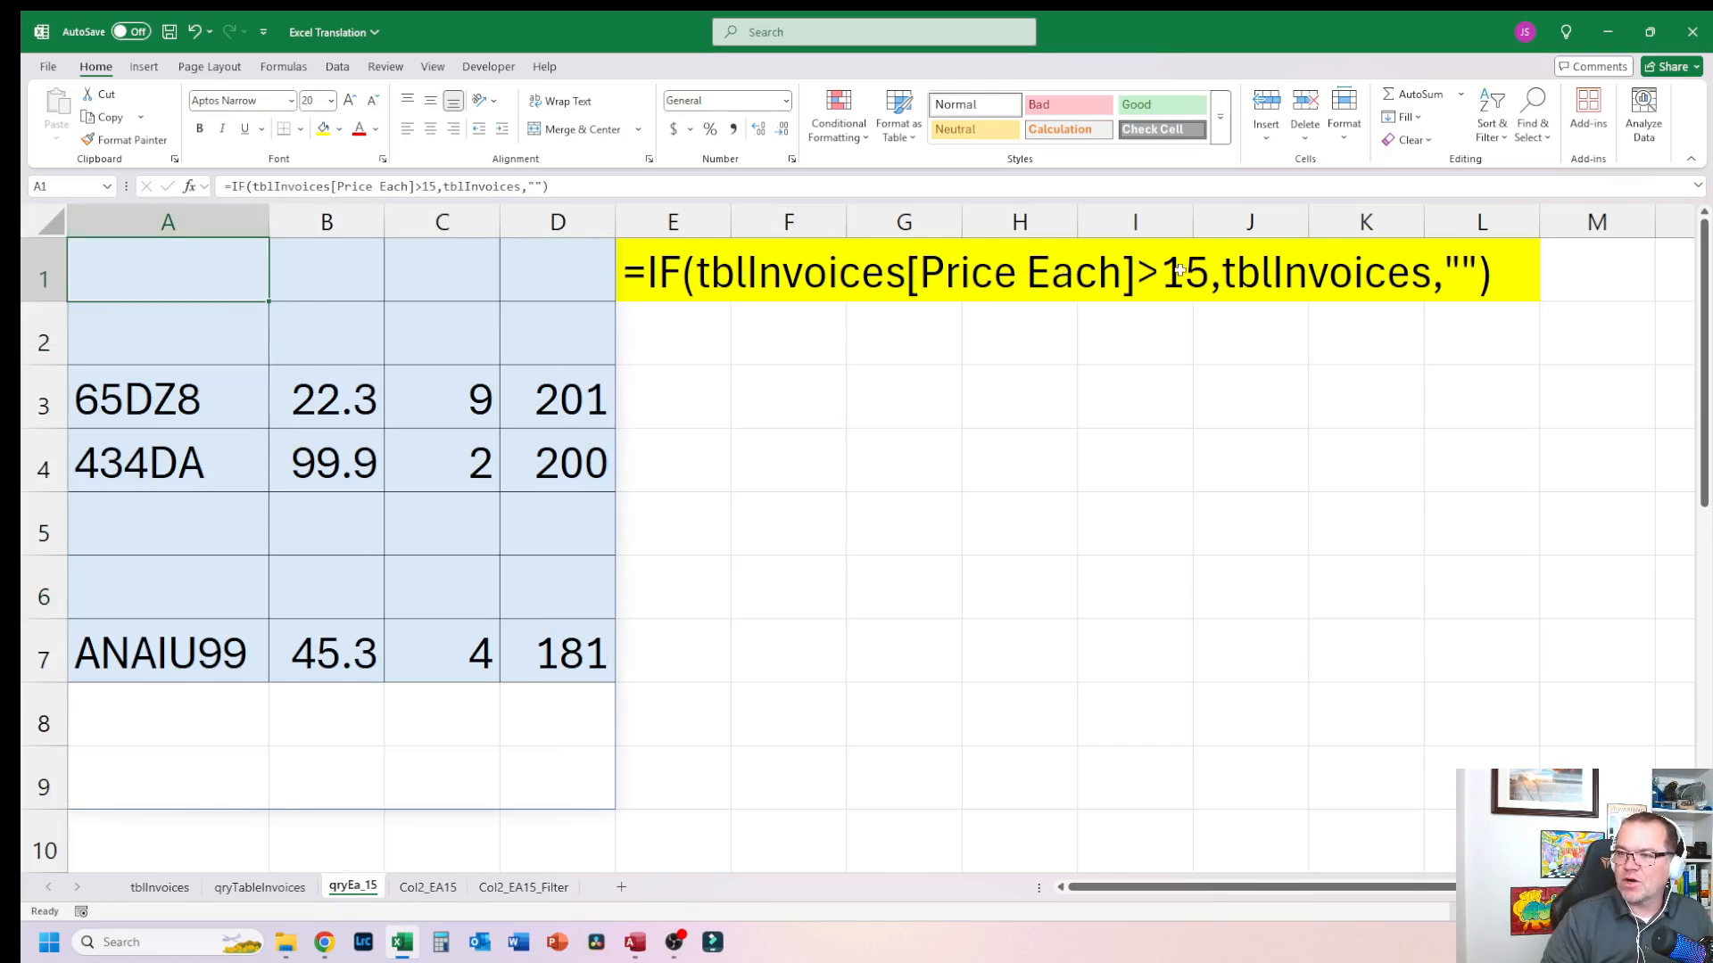
click(1296, 279)
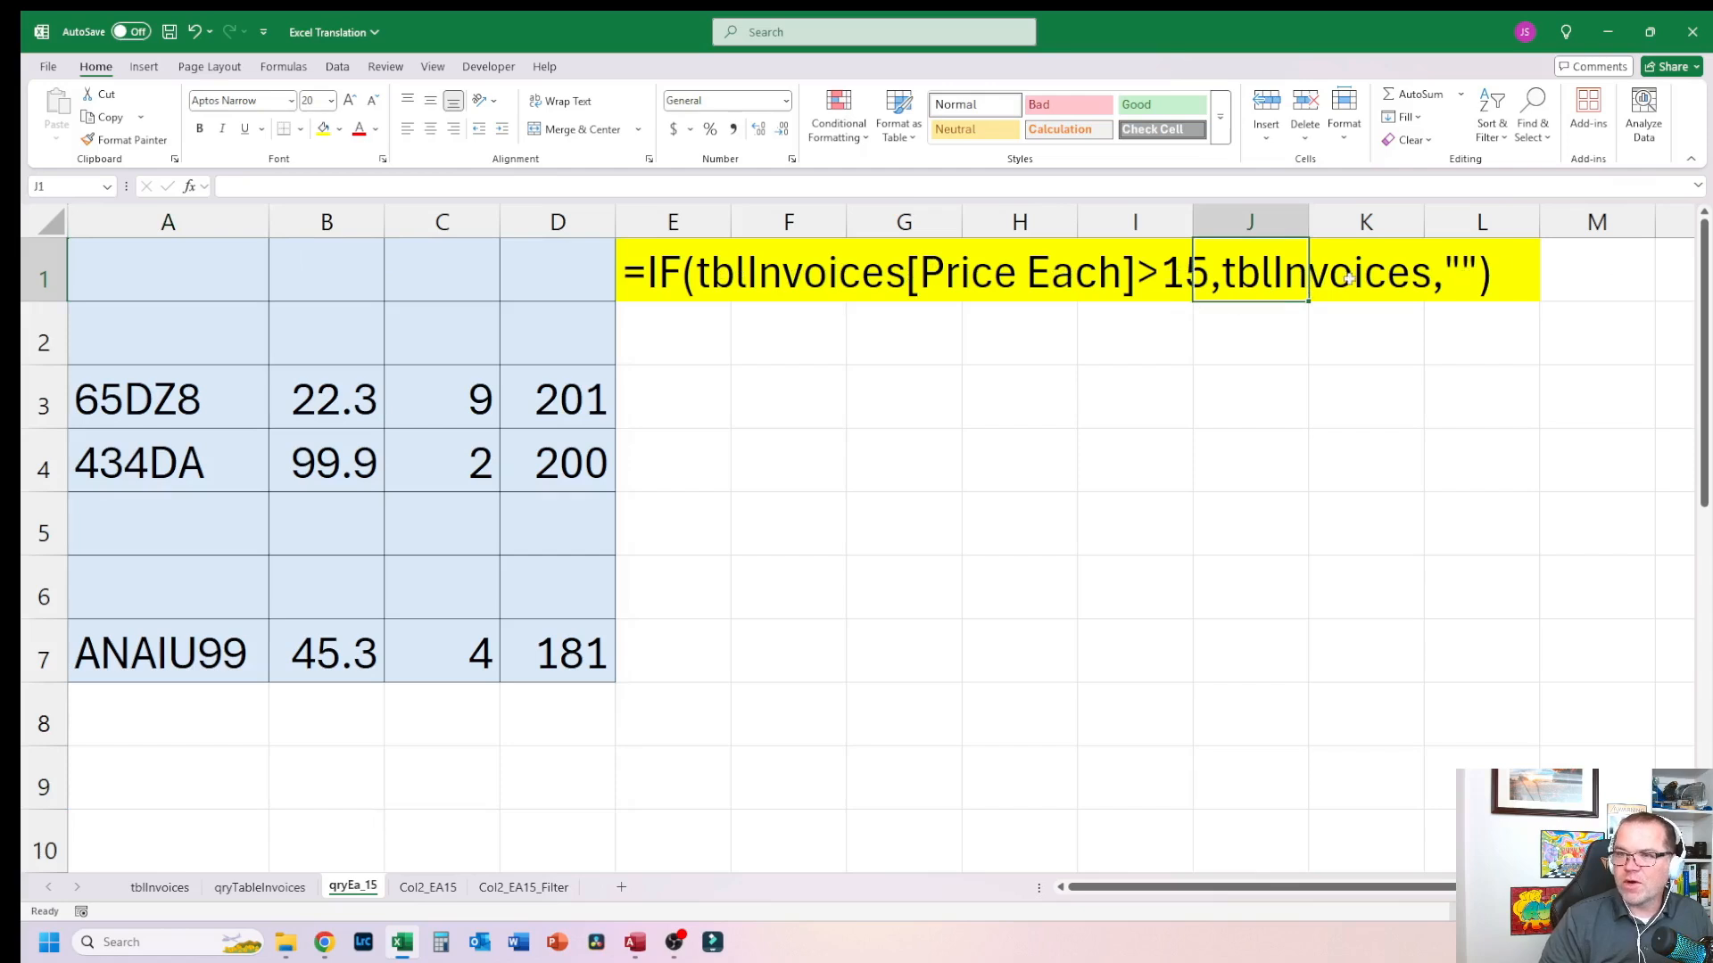
click(1032, 374)
click(122, 287)
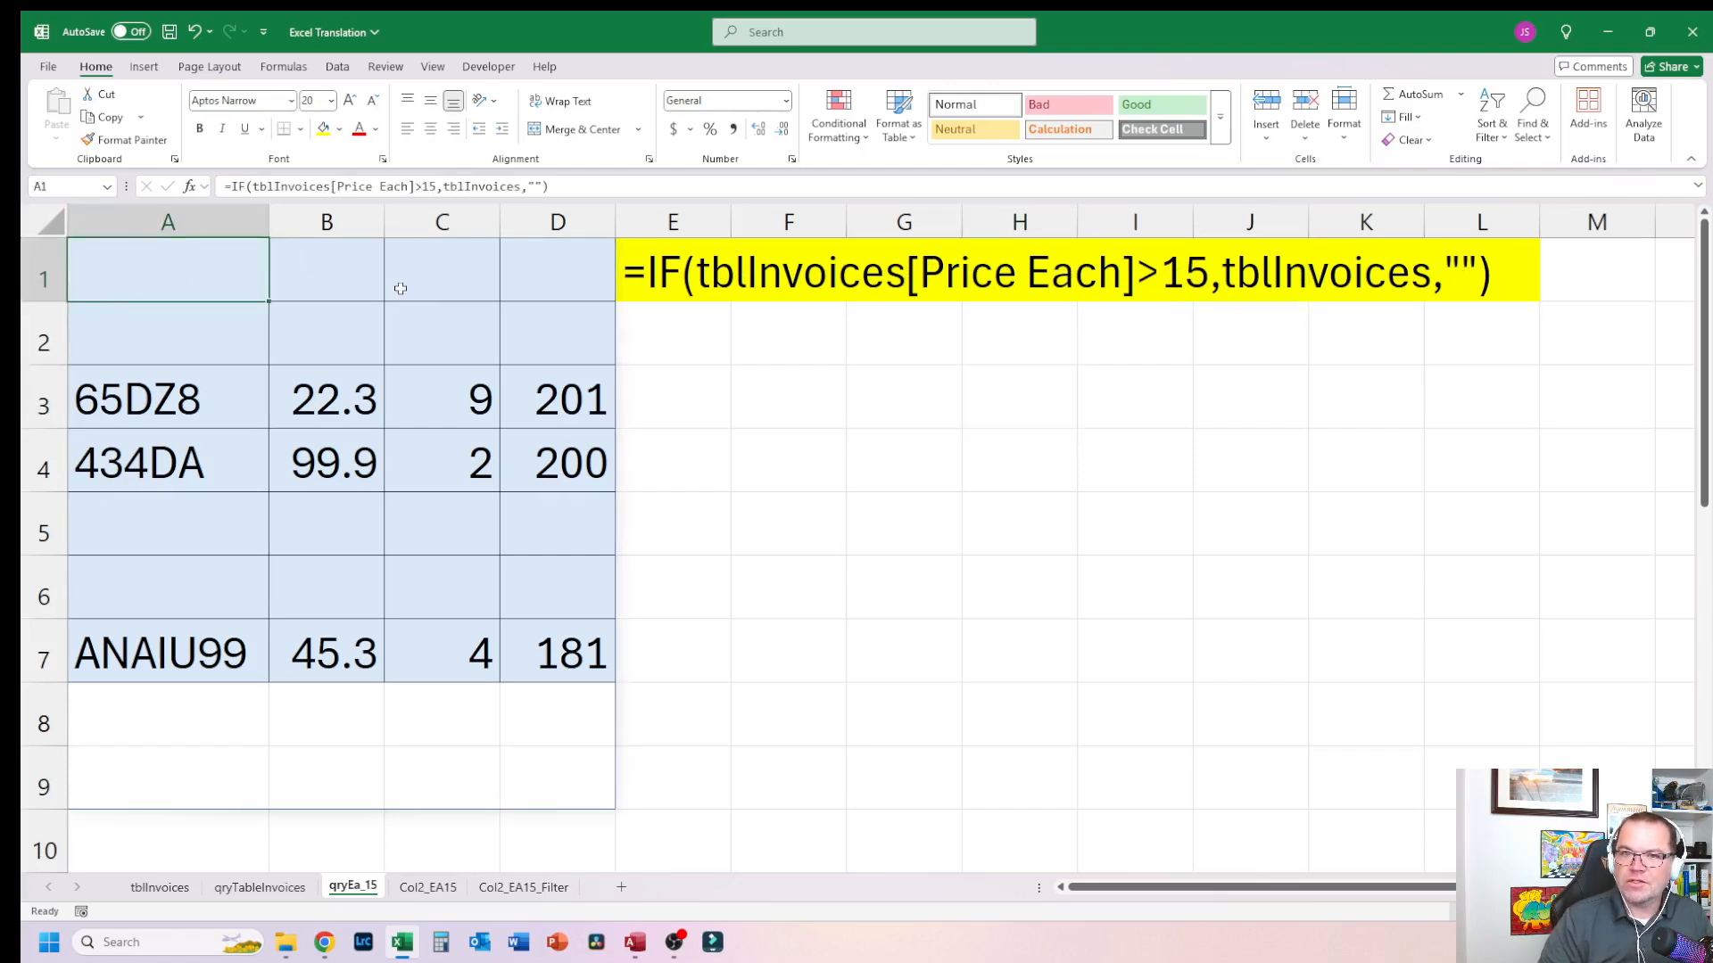
click(162, 887)
click(204, 270)
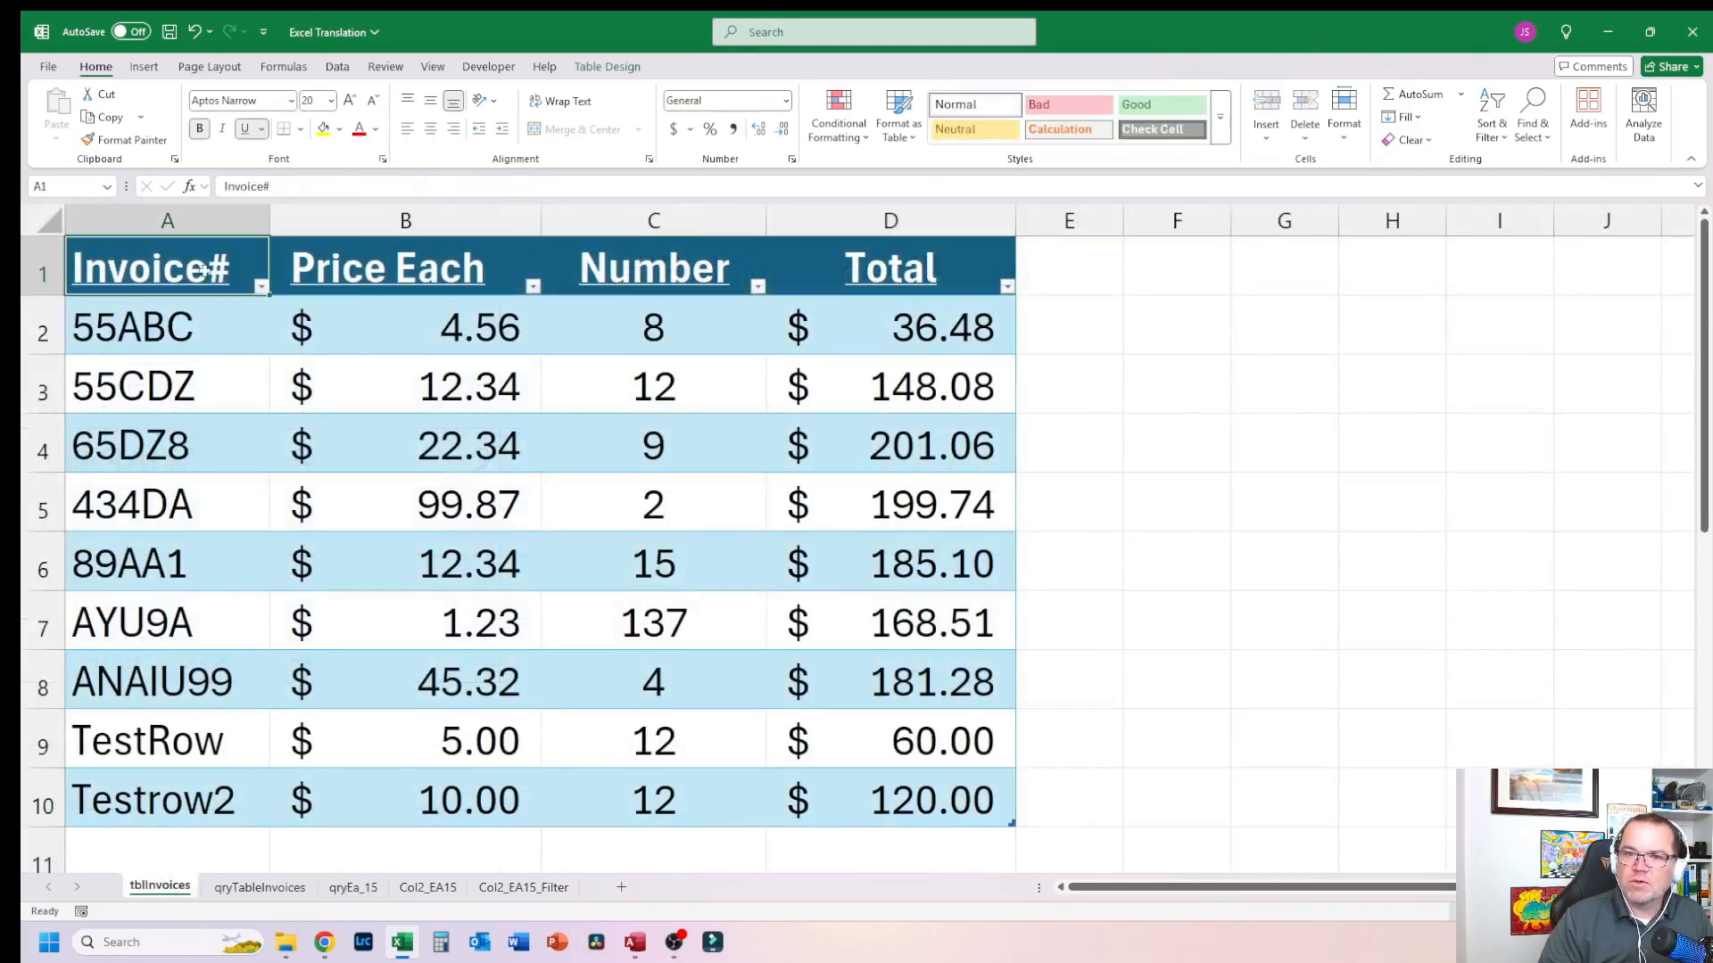
Step: Review the tblInvoices column headers and the Total formula in the last row
click(925, 808)
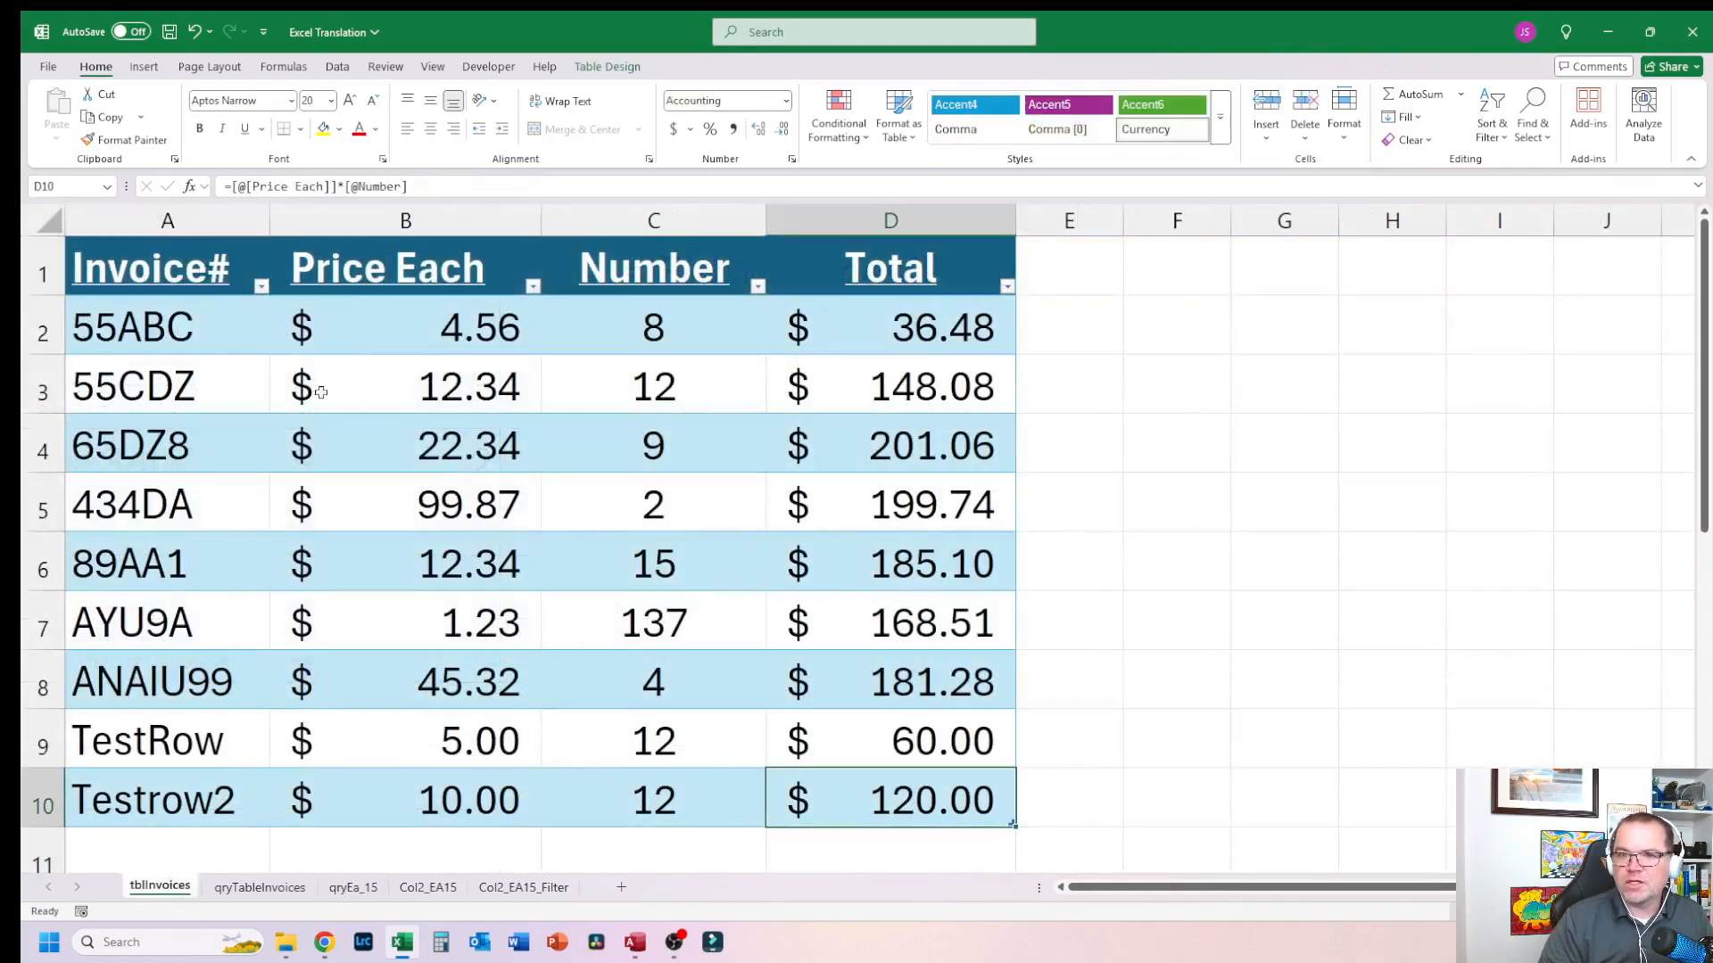
click(185, 281)
click(408, 279)
click(649, 278)
click(862, 278)
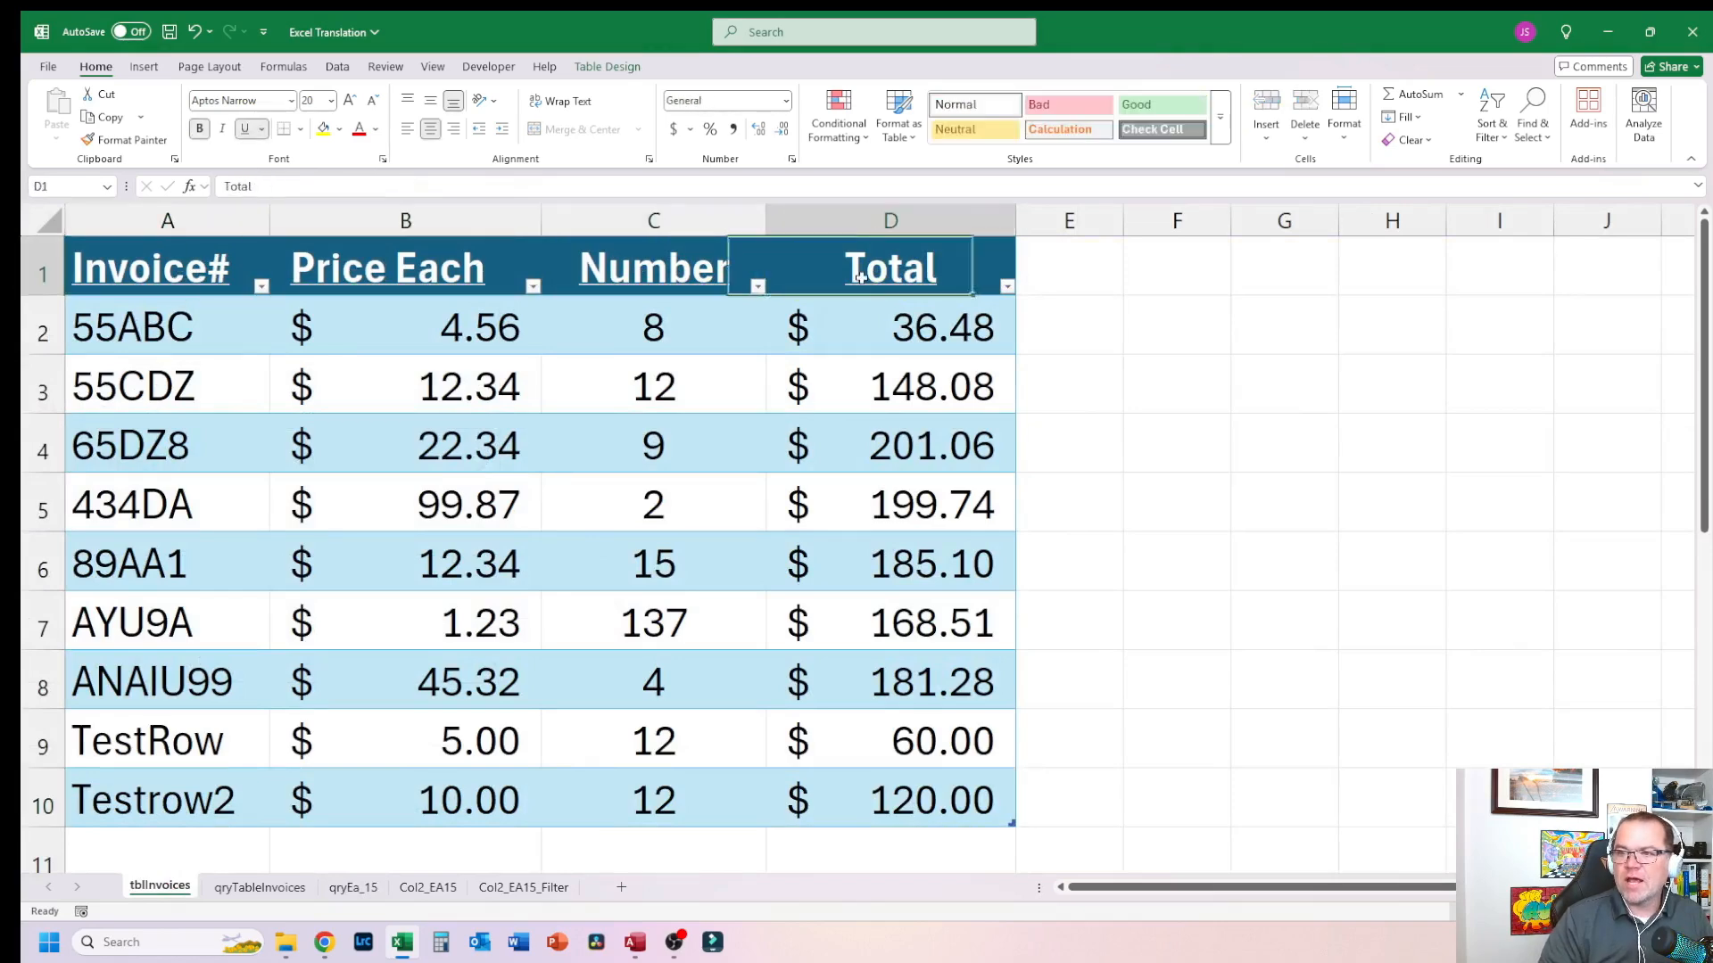
Step: Compare the qryEa_15 spilled range with the invoice rows in tblInvoices
click(373, 890)
drag(164, 278, 103, 715)
click(579, 714)
drag(572, 752, 173, 738)
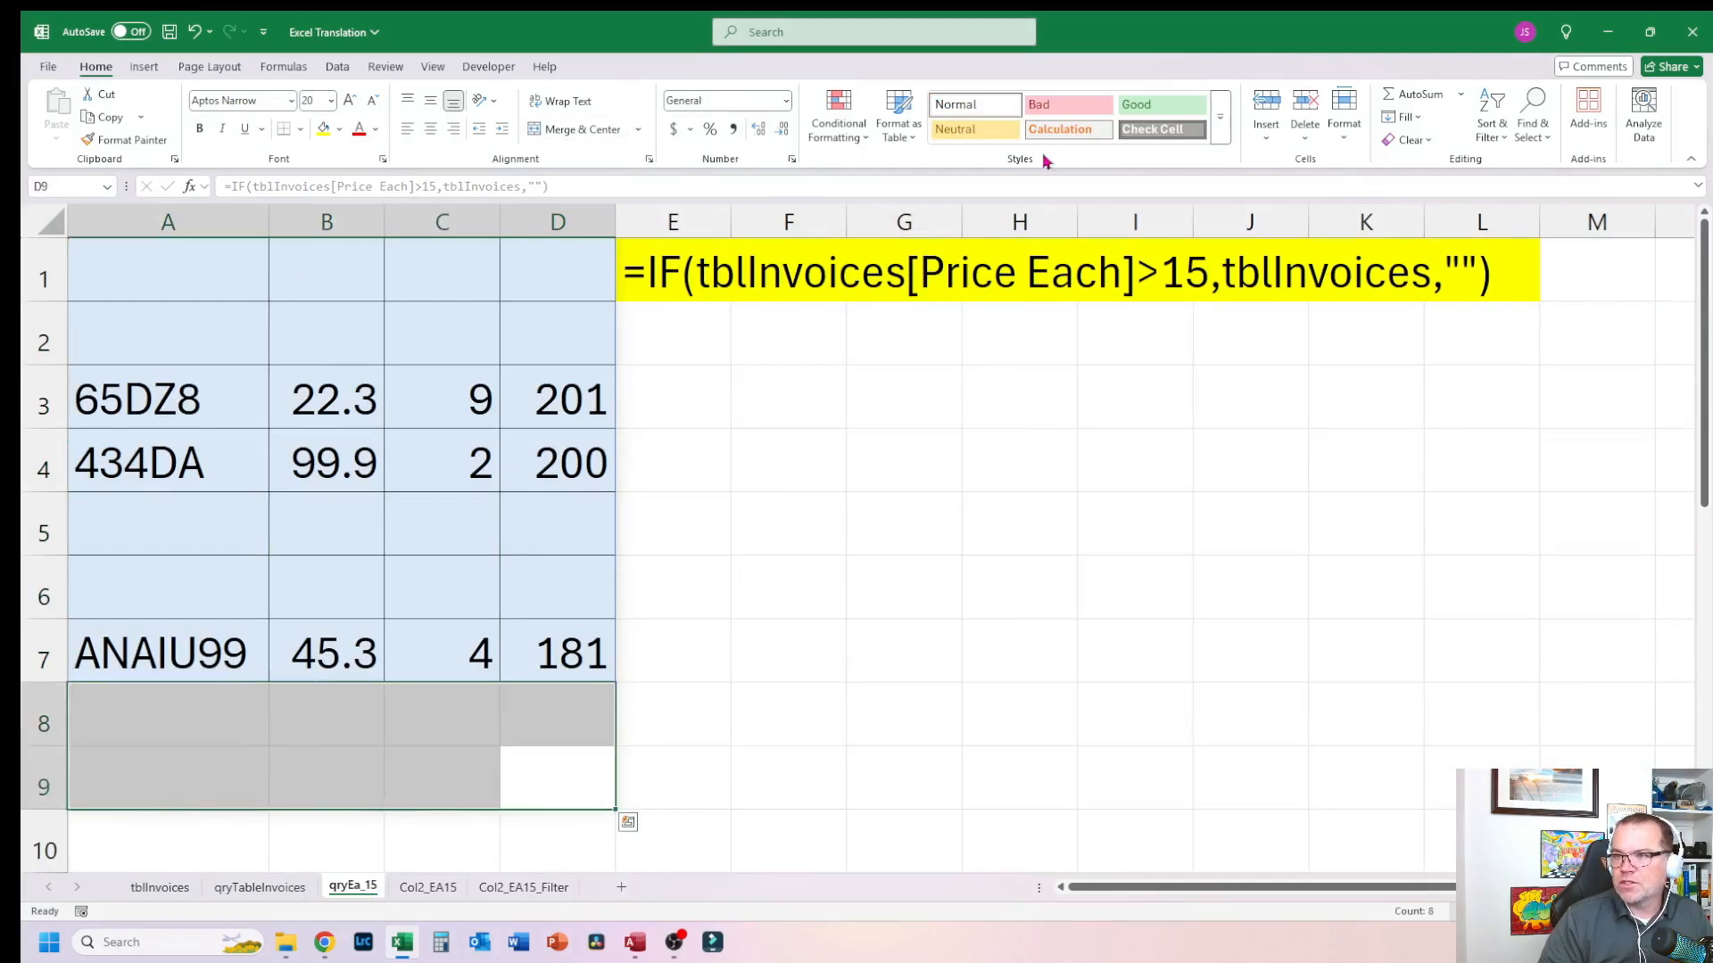
click(443, 272)
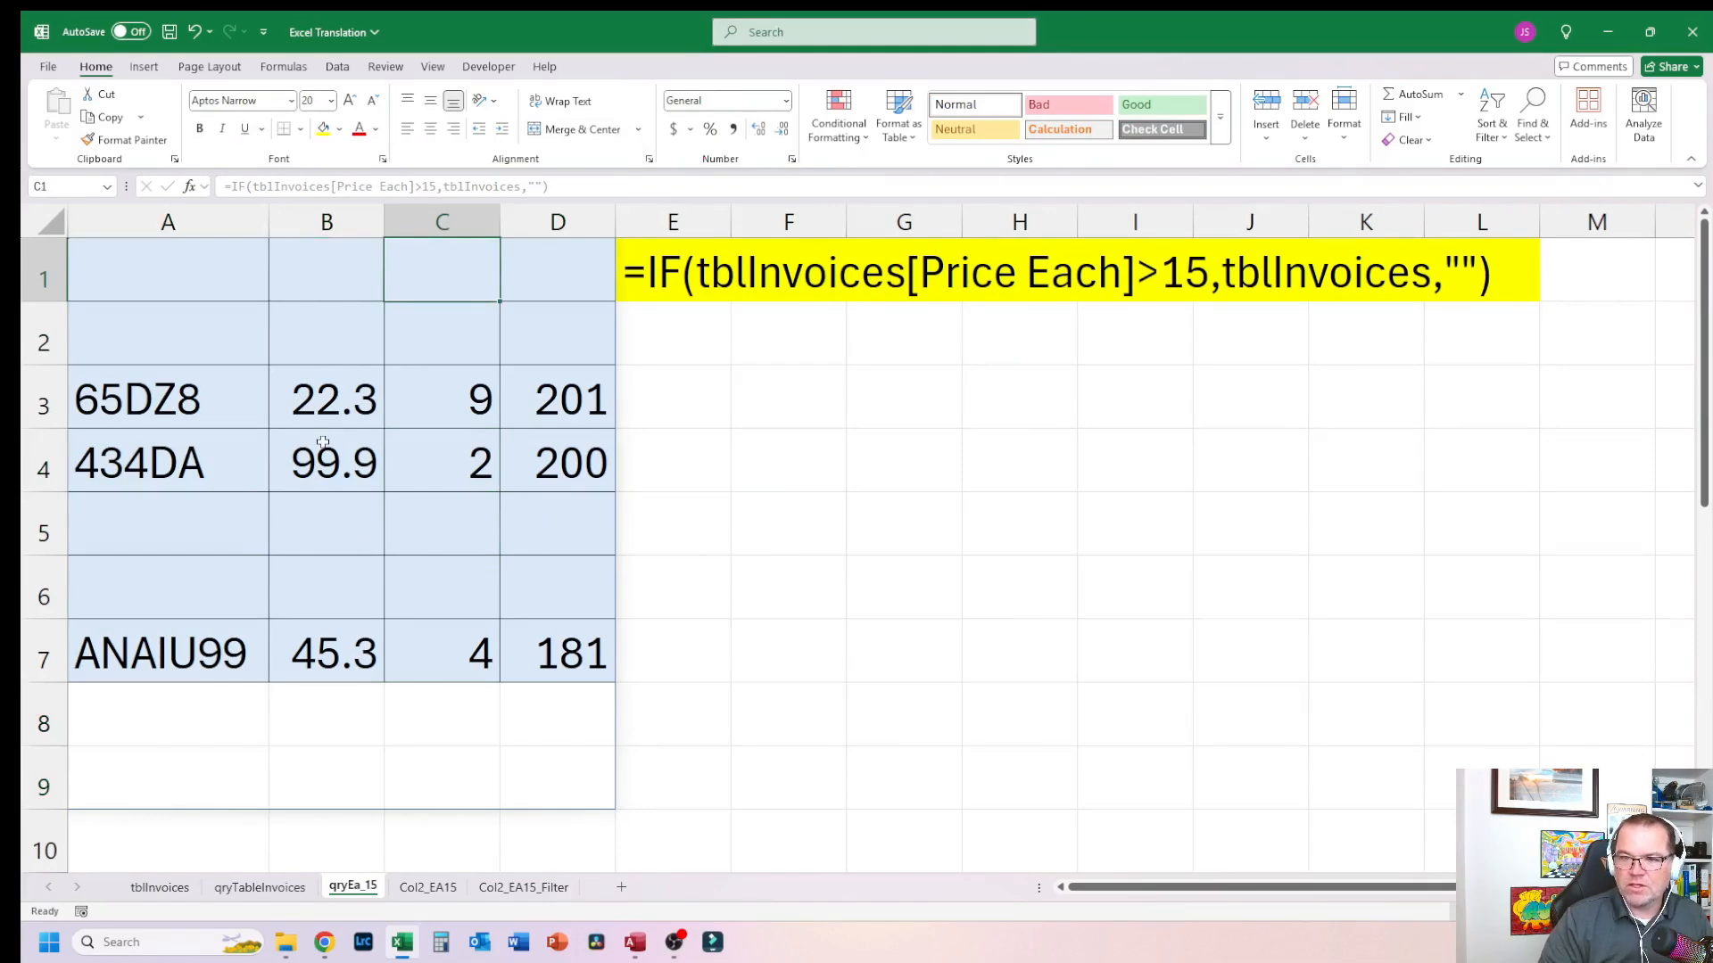
click(345, 465)
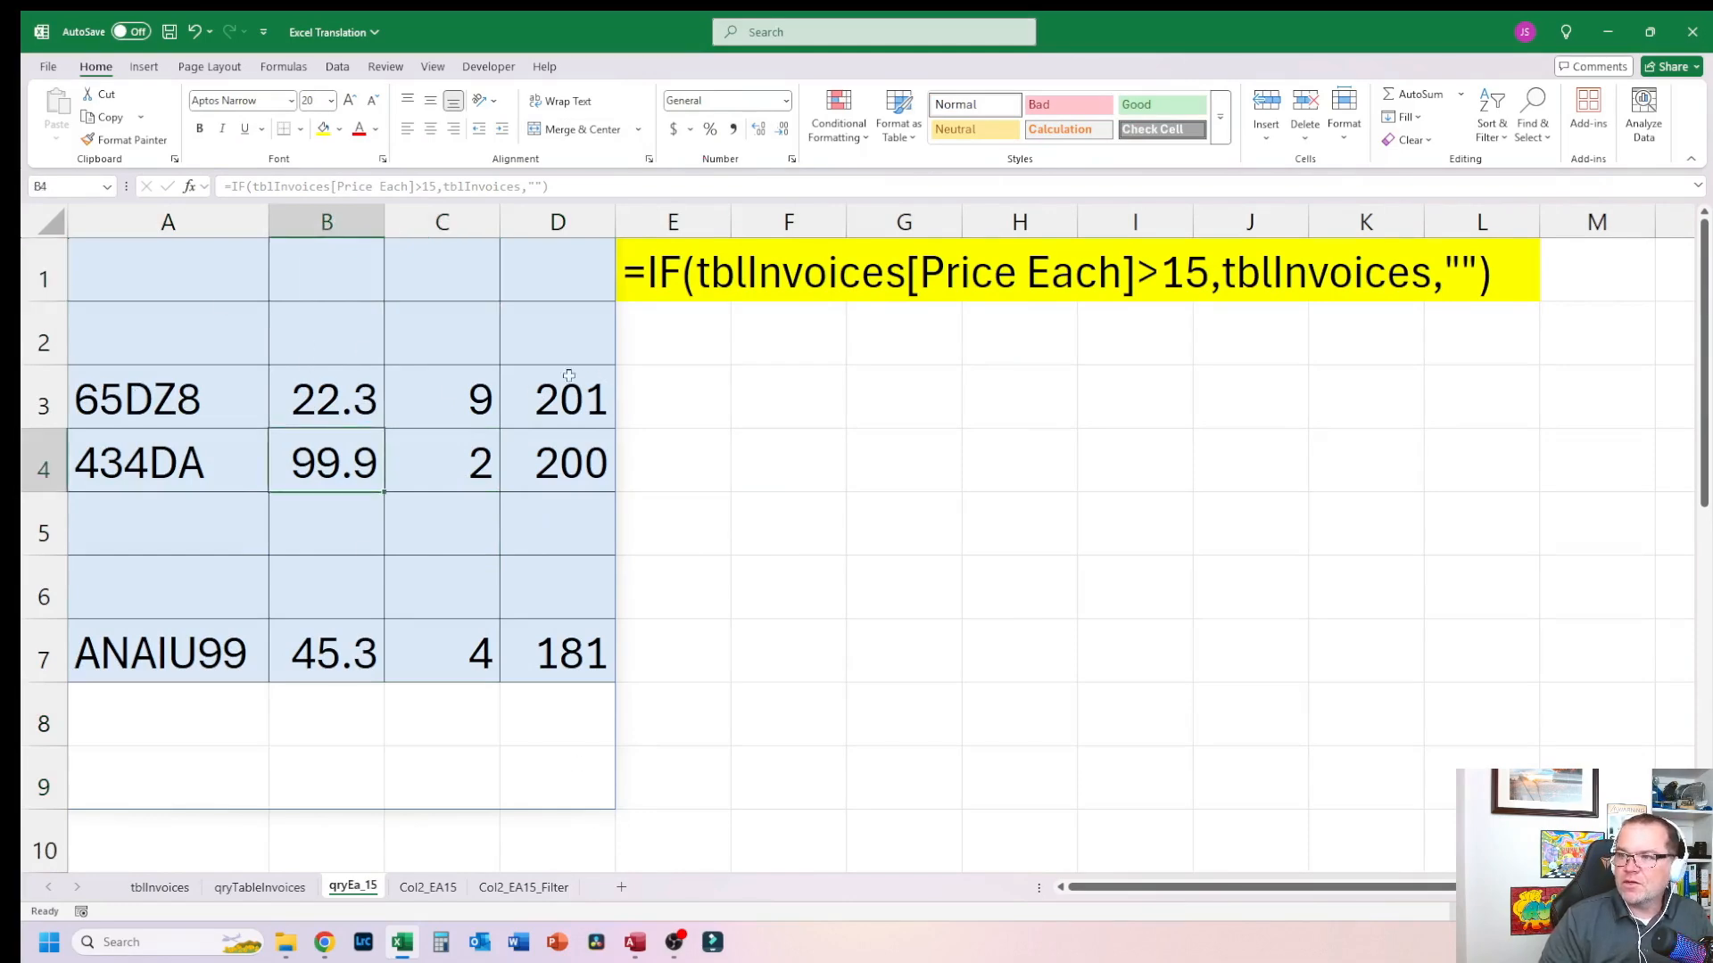
click(153, 888)
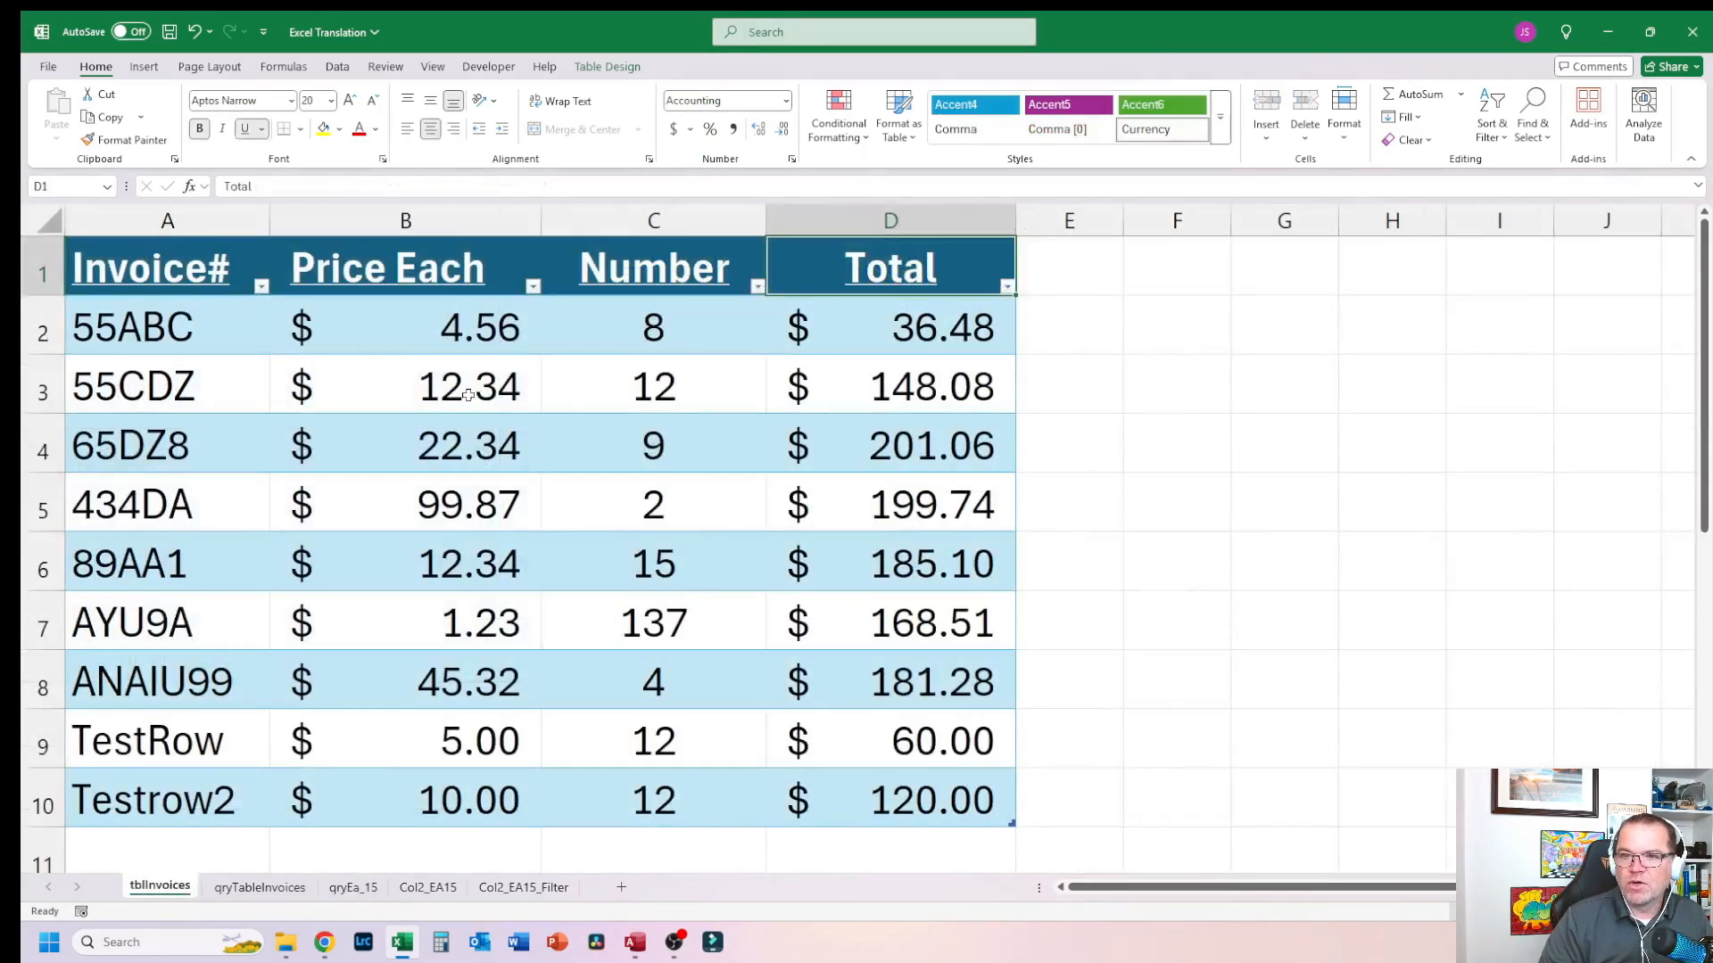
click(158, 388)
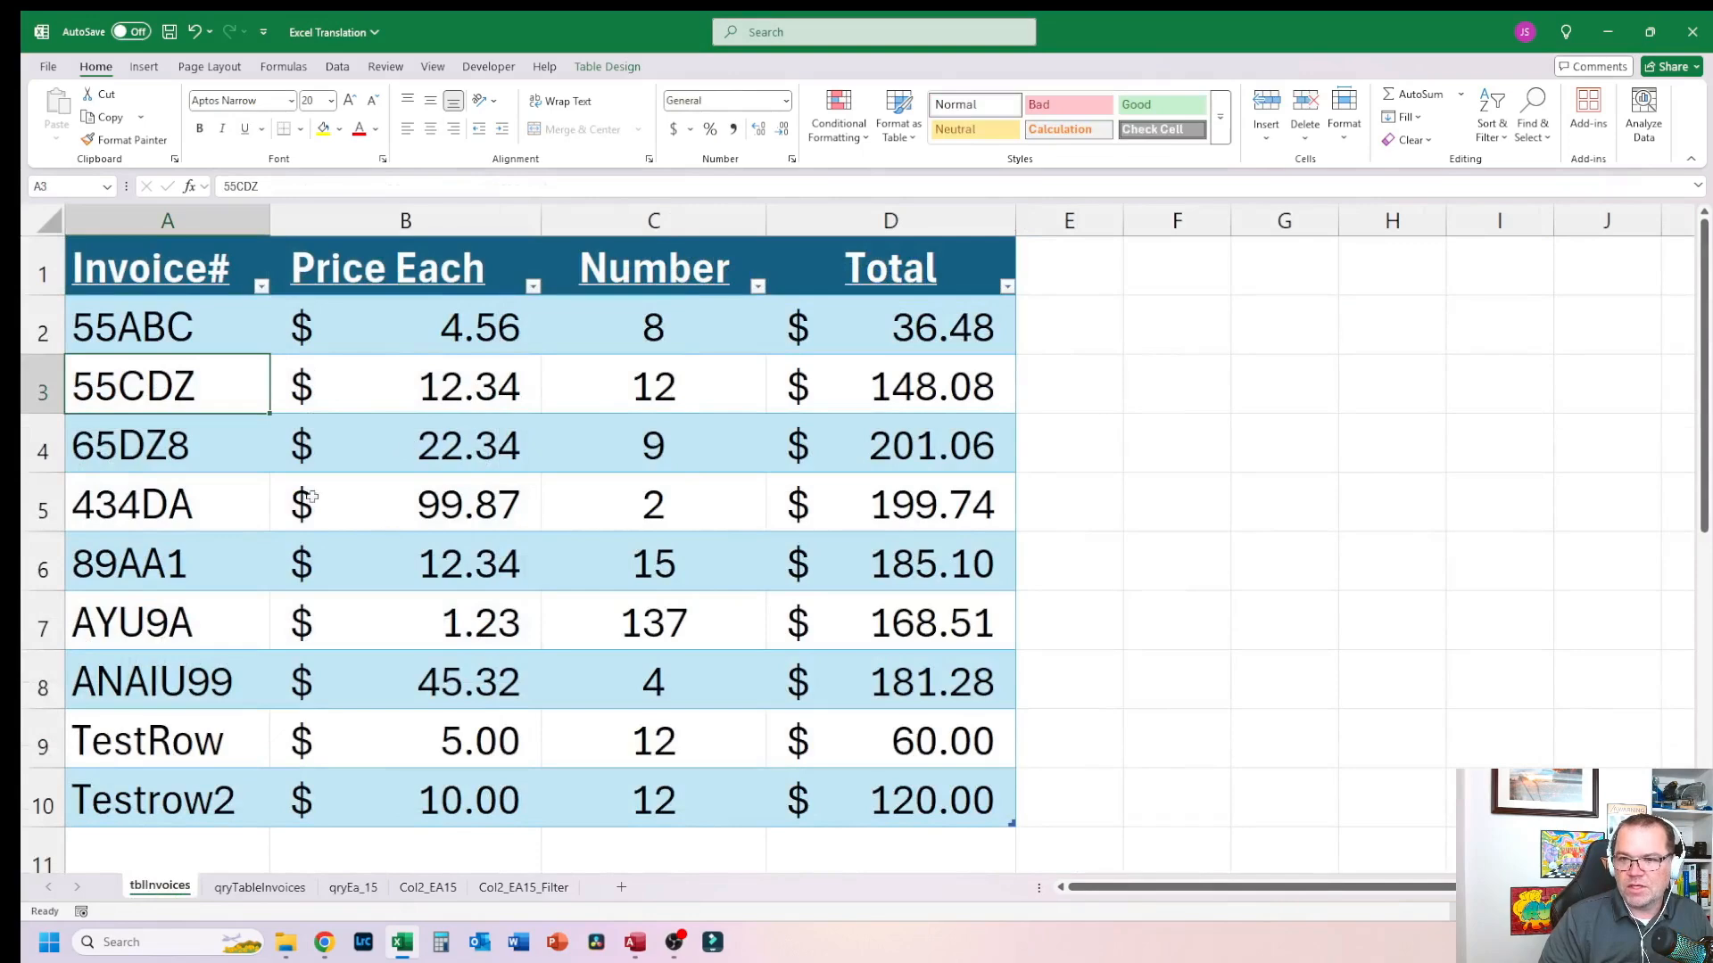
click(181, 521)
click(190, 679)
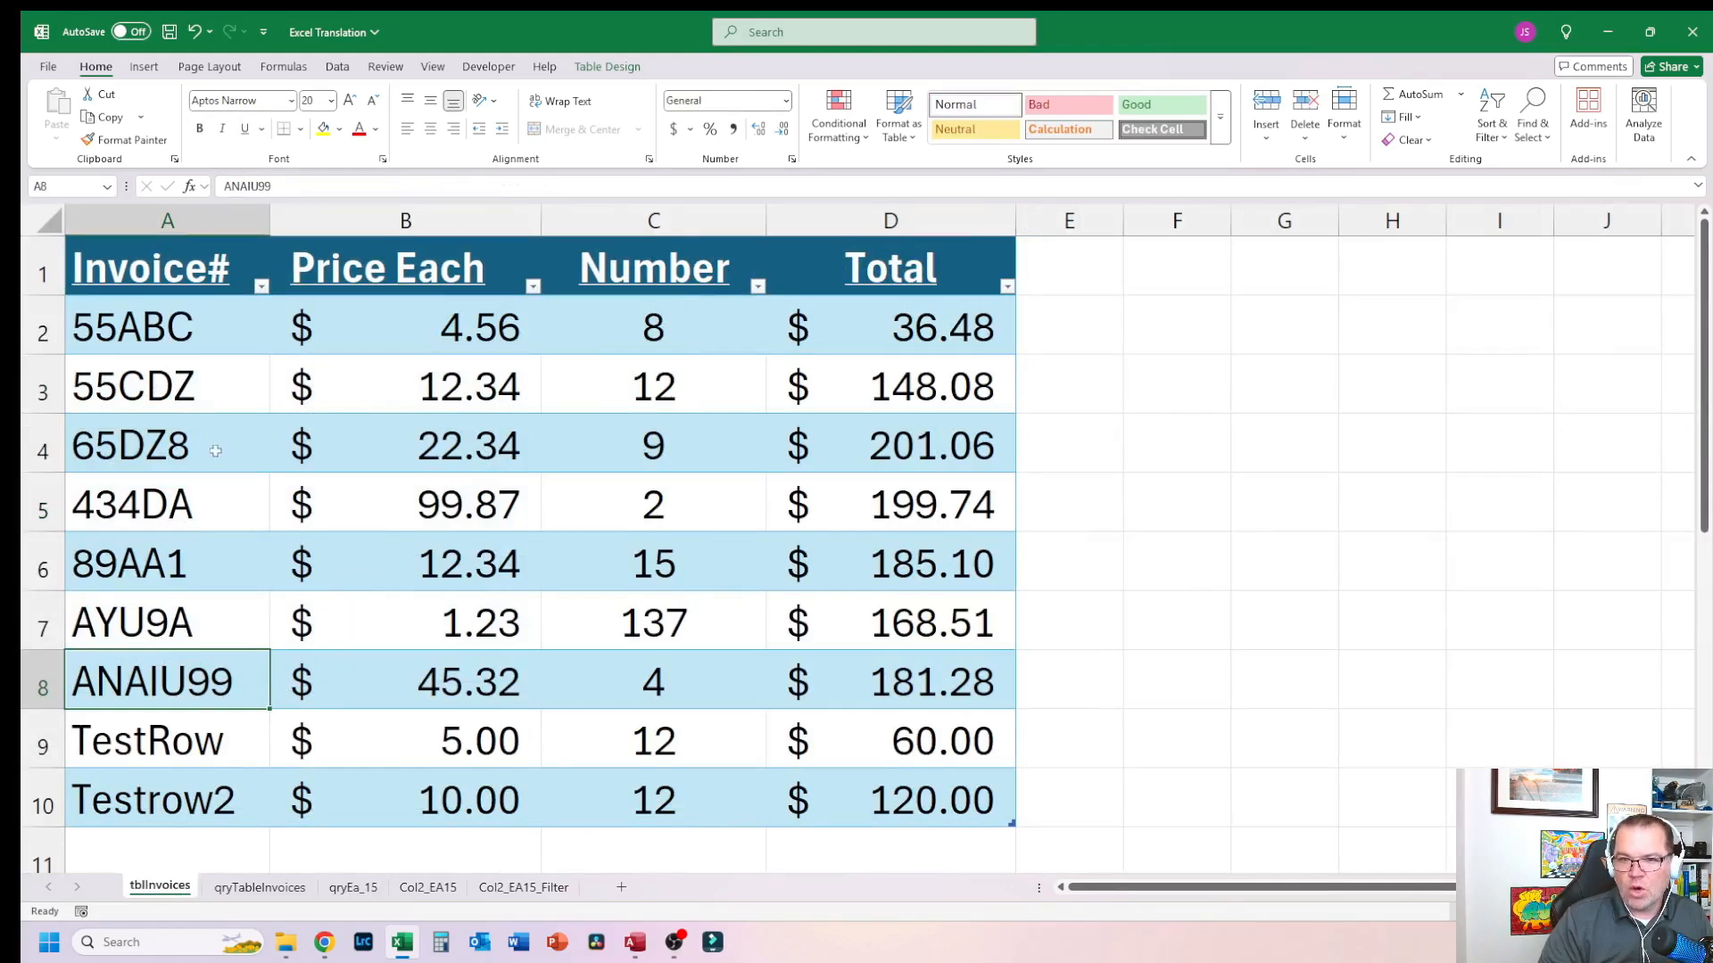
Step: Examine the Col2_EA15 sheet's two-column filtered results and compare them with qryEa_15
click(421, 886)
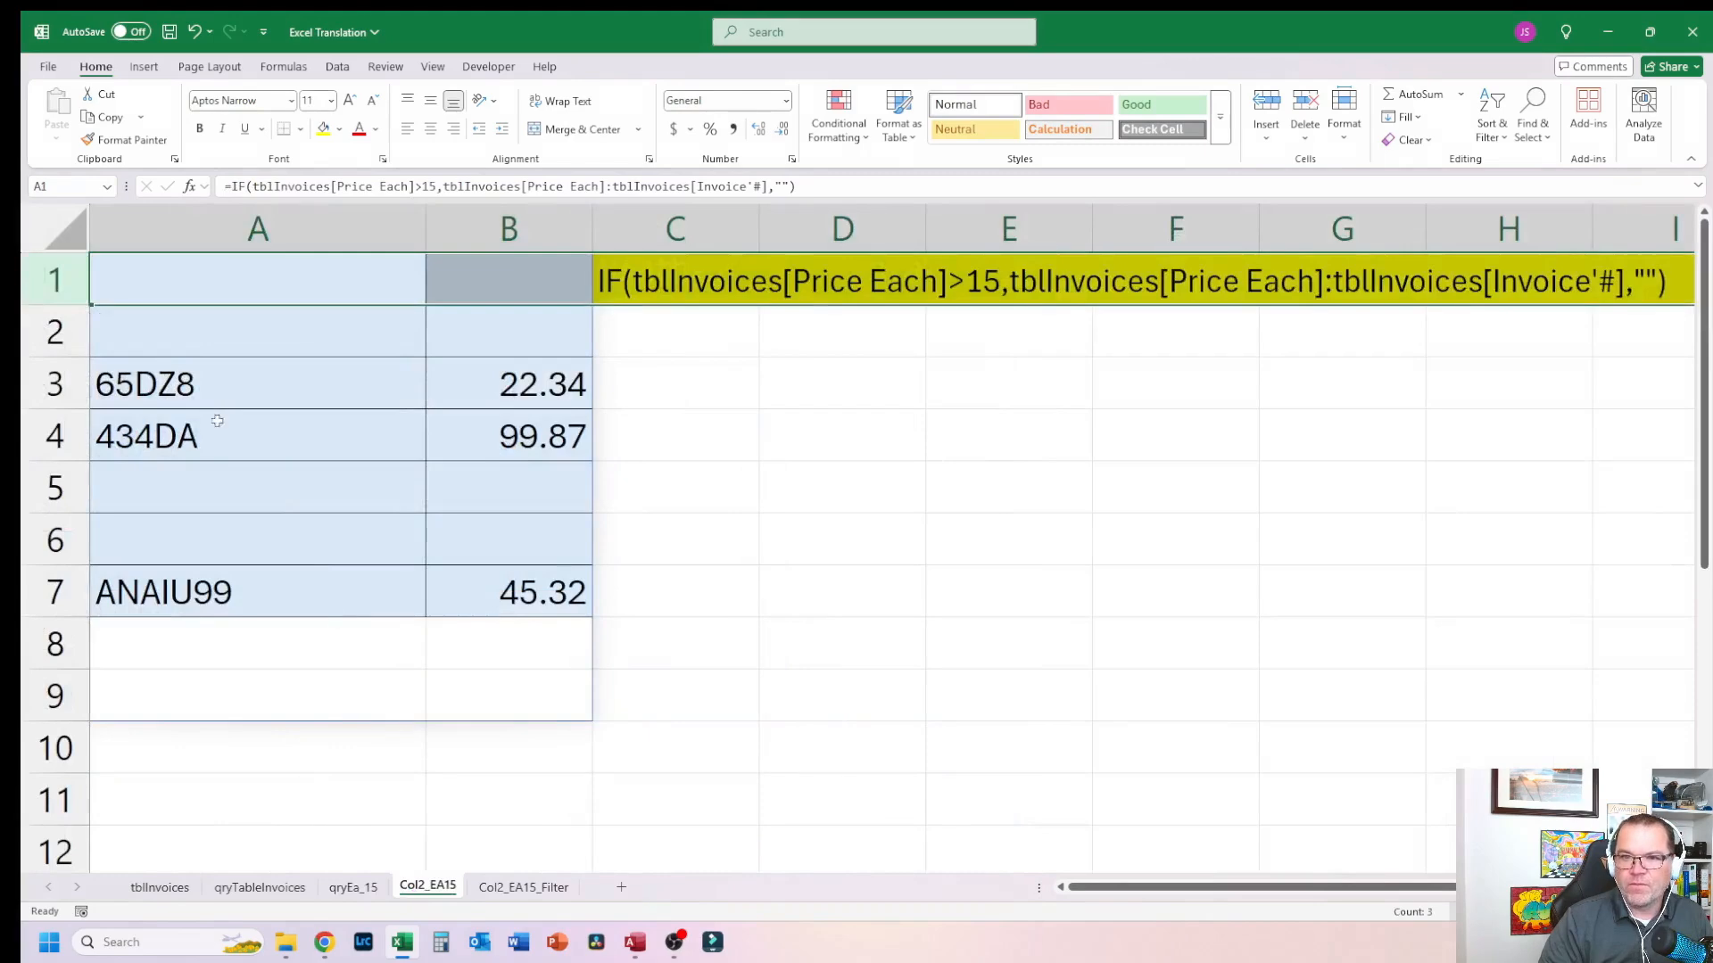
click(186, 443)
click(223, 587)
click(221, 379)
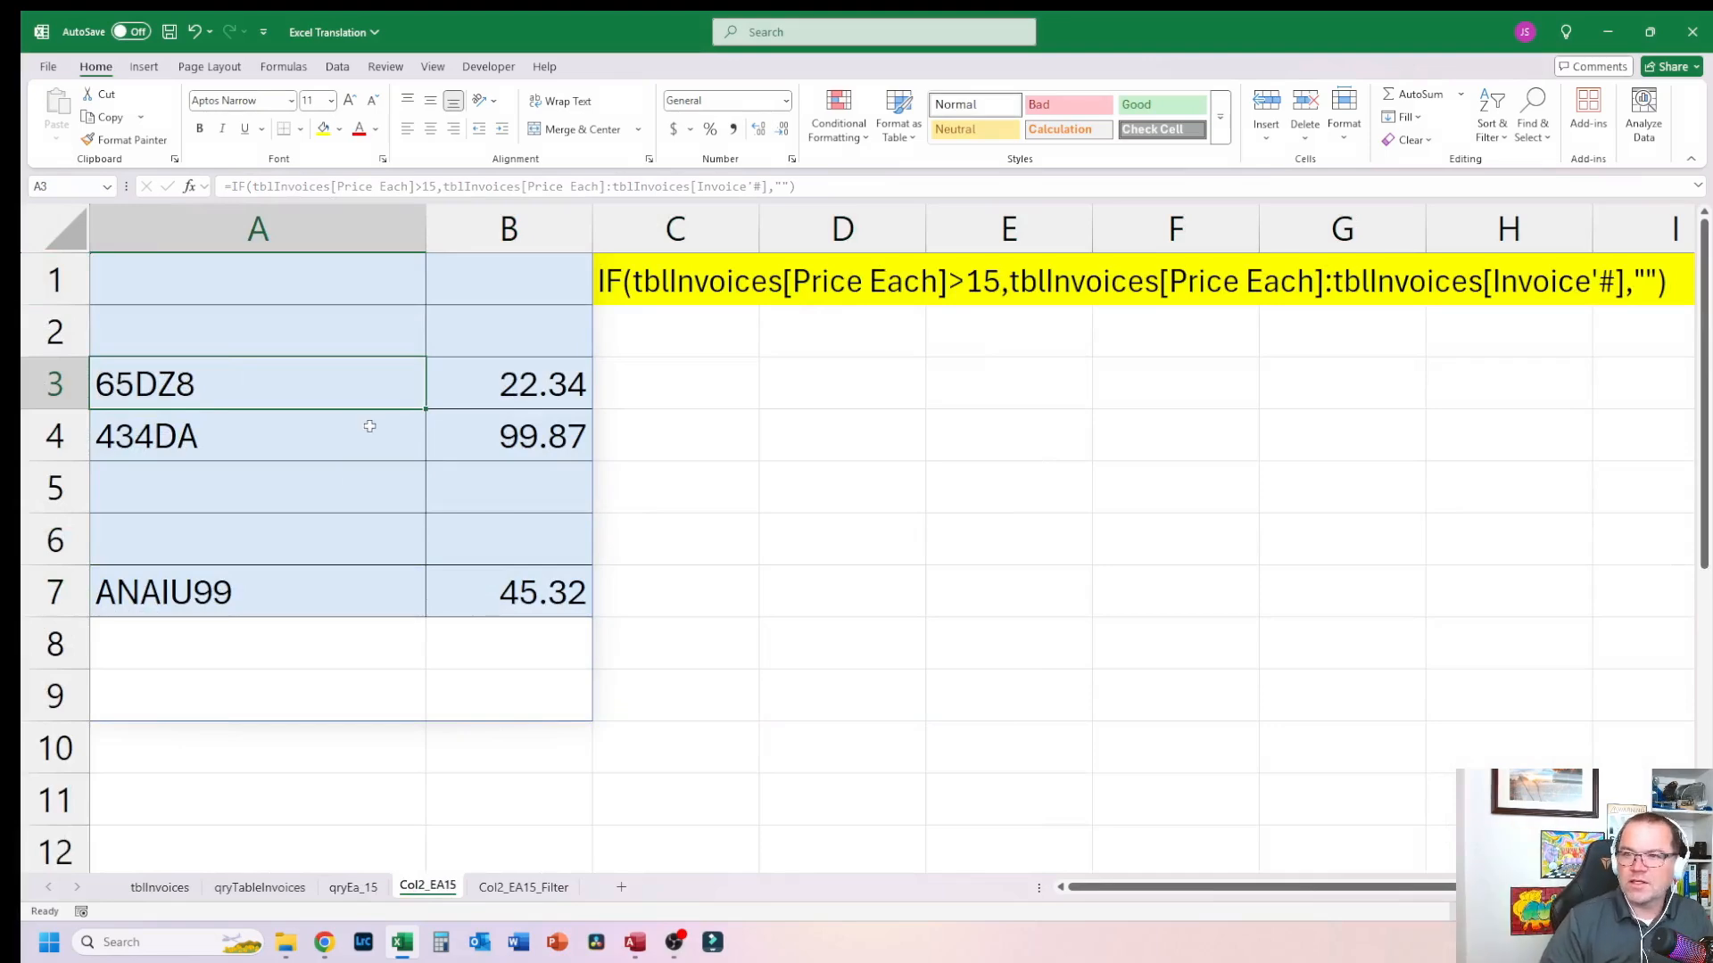
click(353, 887)
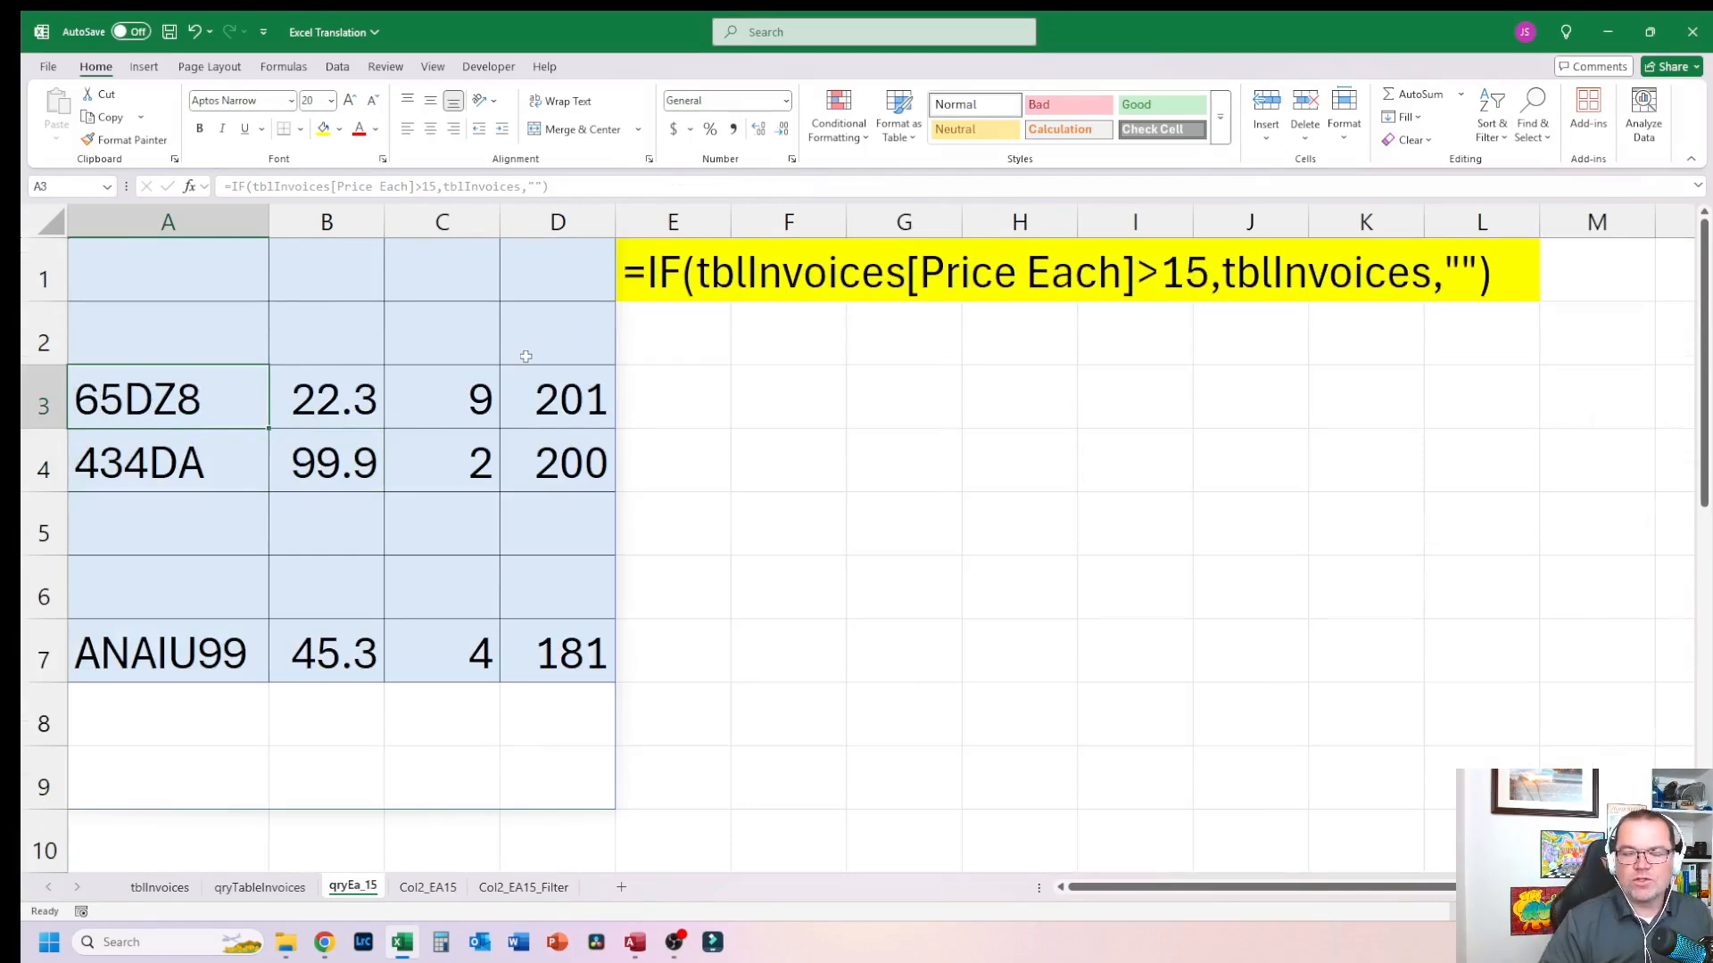
Step: Inspect the Col2_EA15 formula text using tblInvoices[Price Each]:tblInvoices[Invoice#] as the returned range
click(429, 889)
click(634, 304)
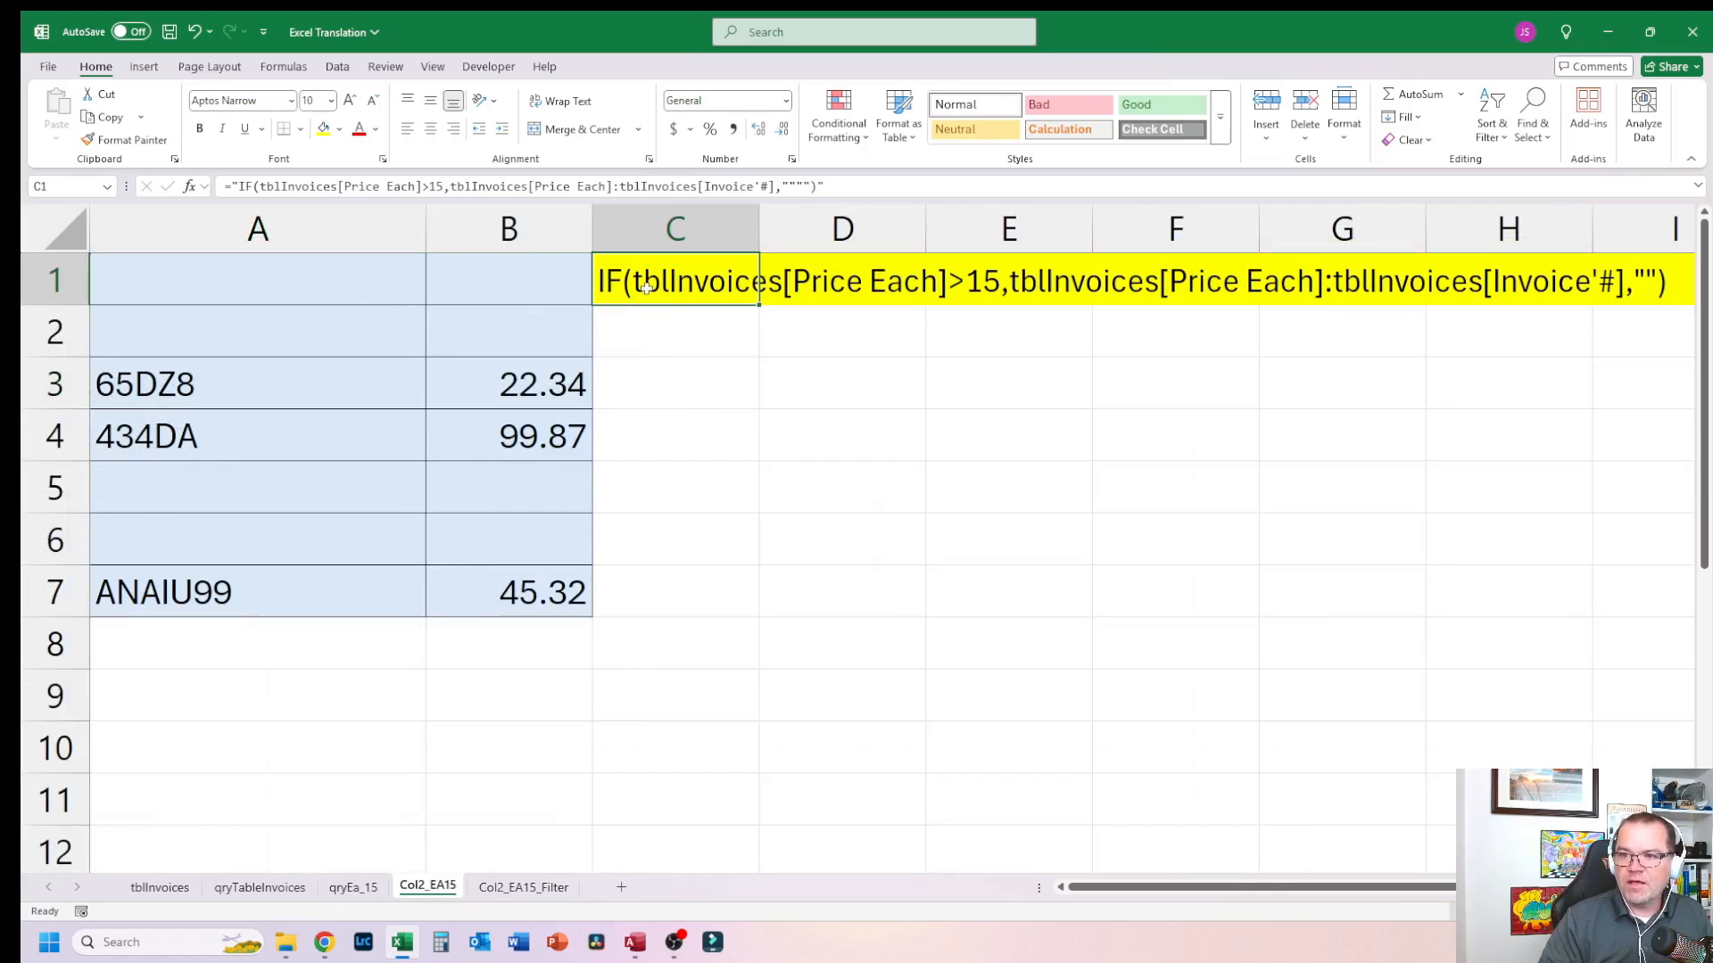
click(895, 284)
click(987, 282)
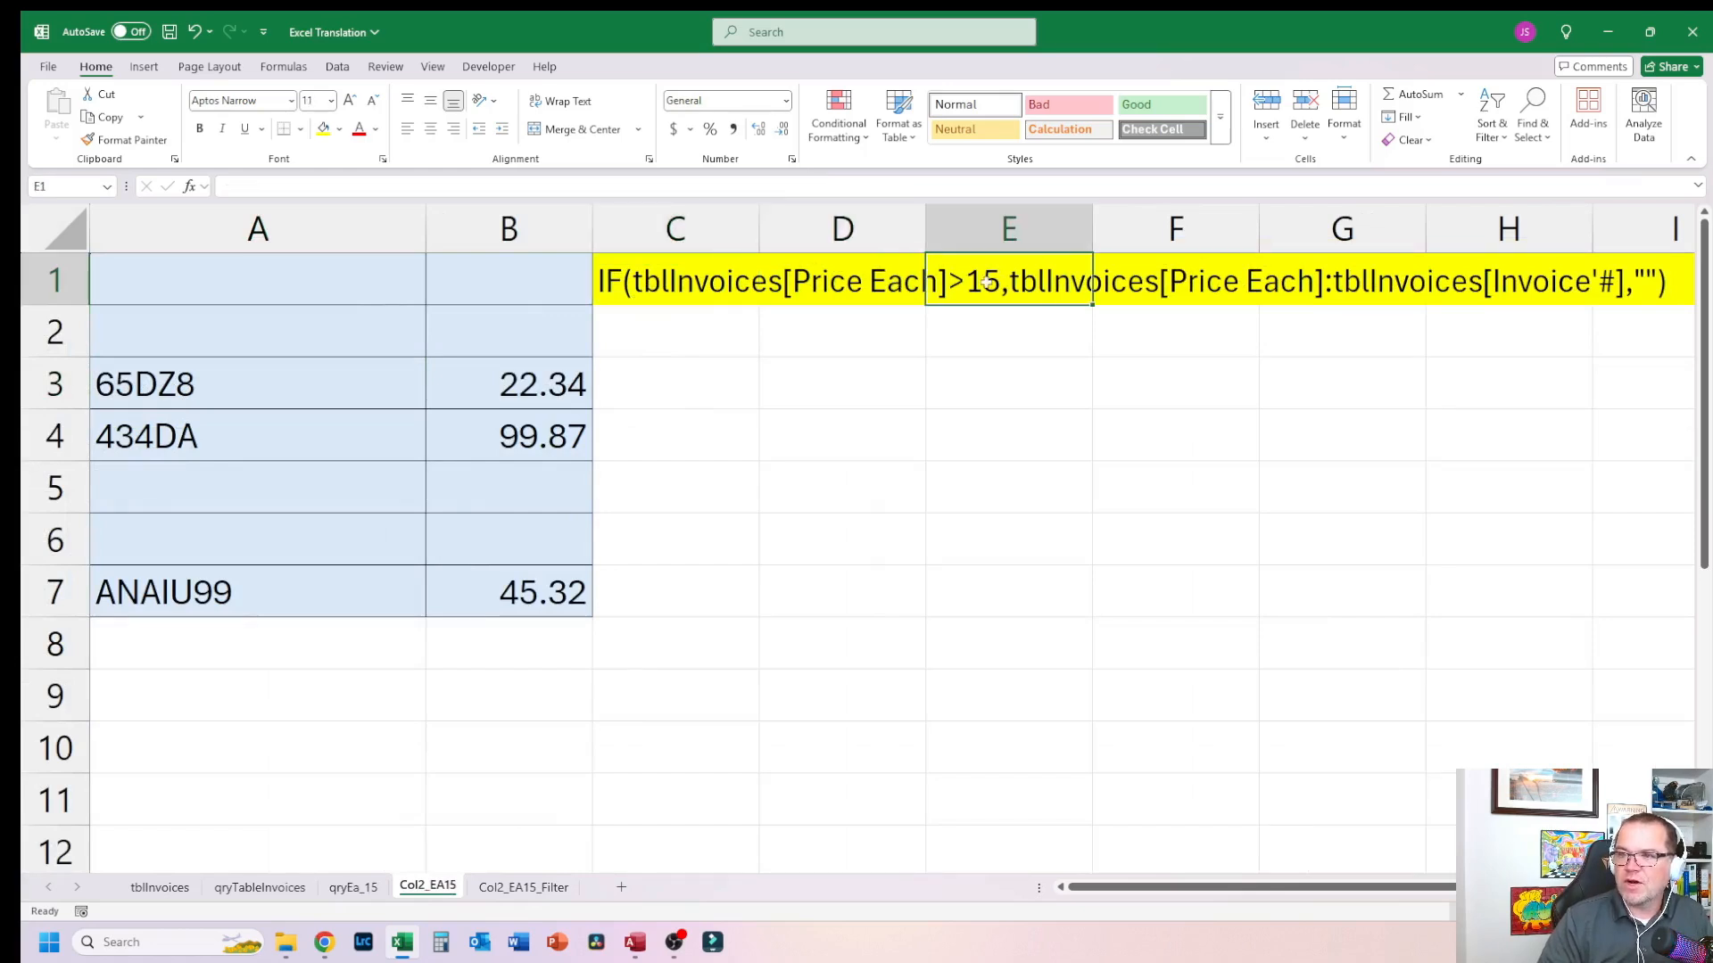
click(1287, 282)
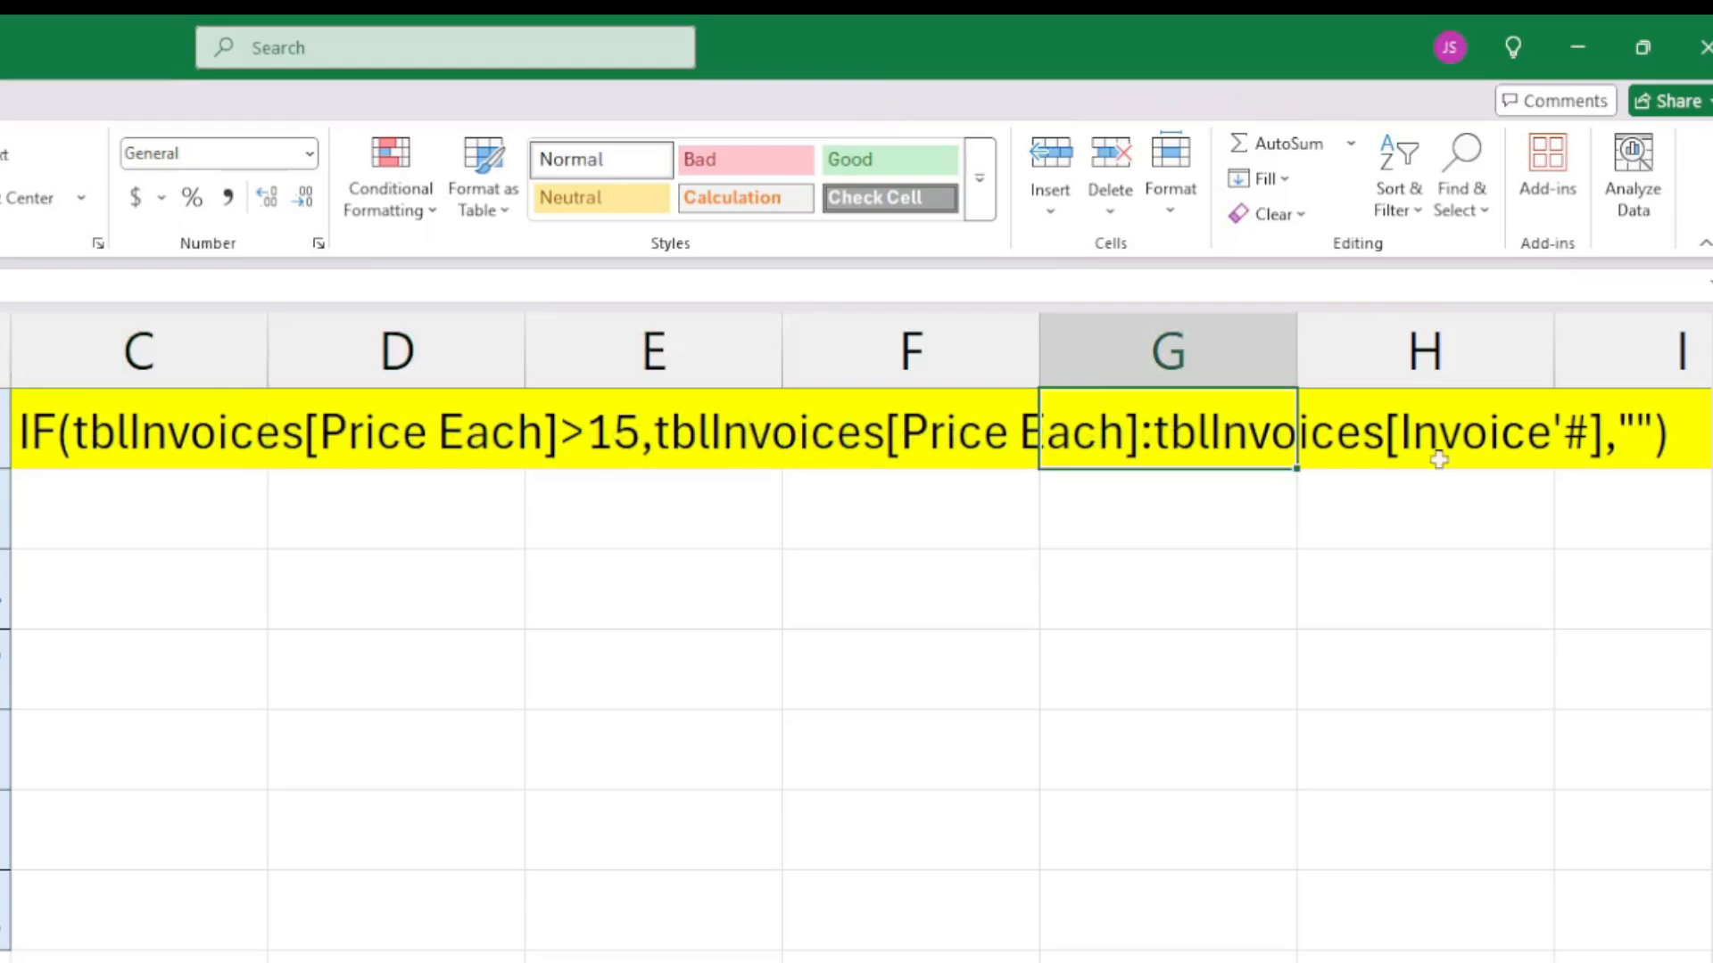
click(1563, 437)
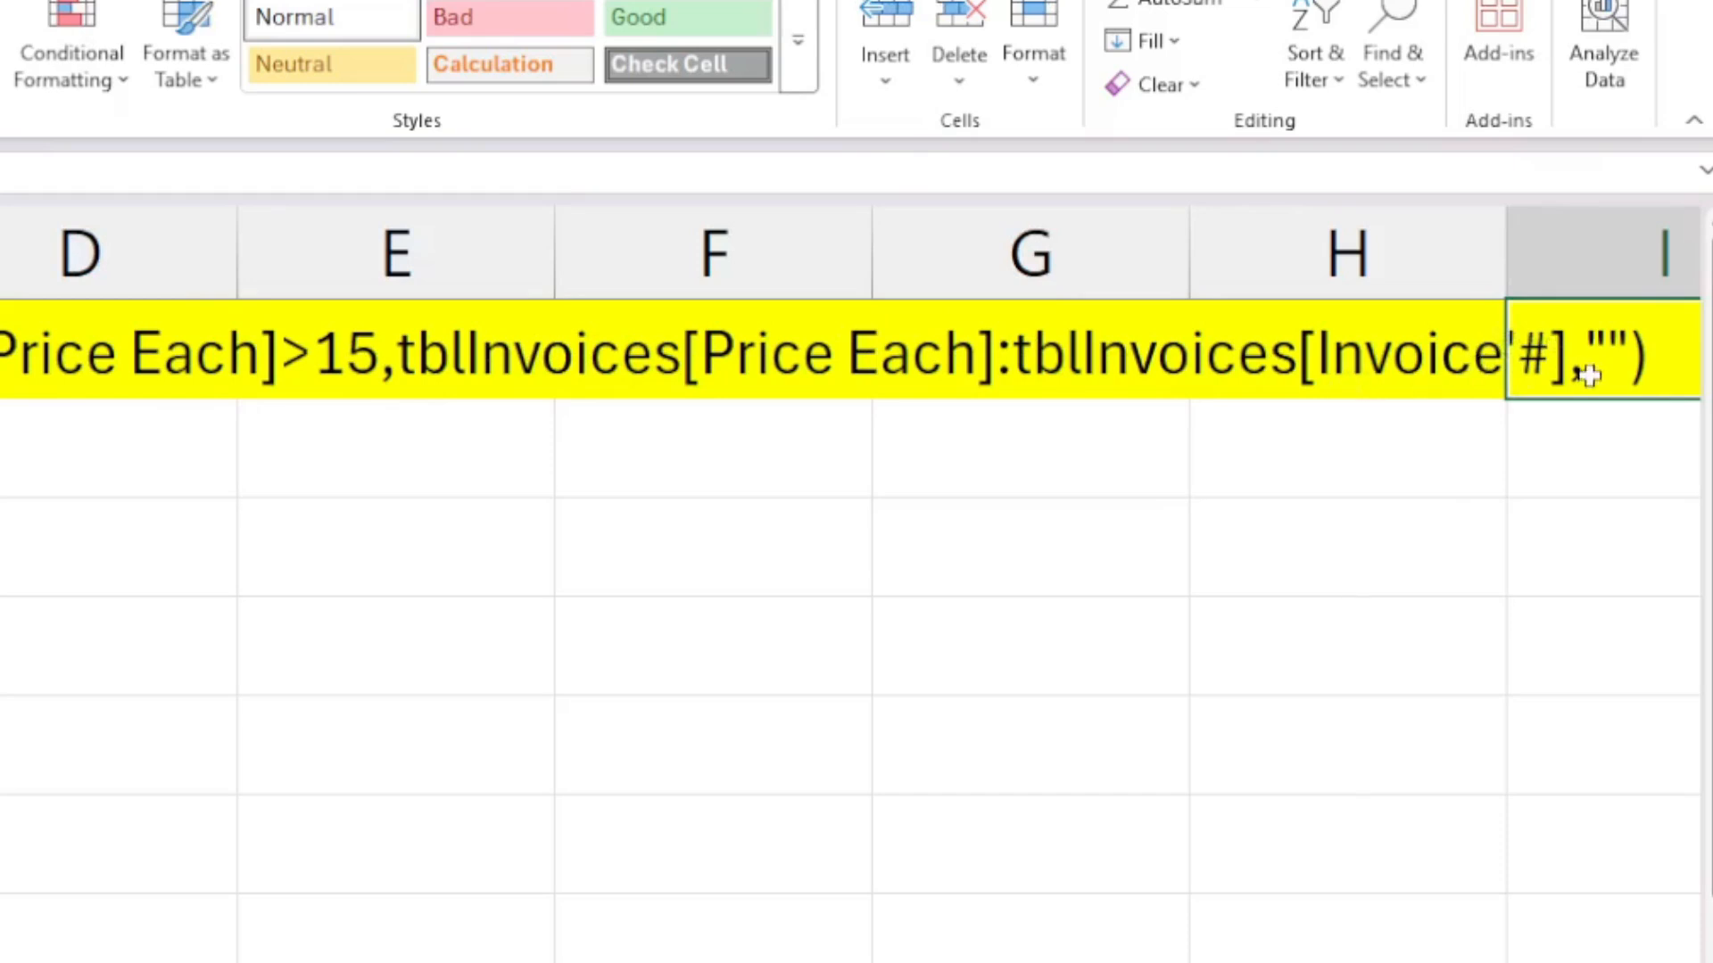
click(803, 487)
drag(267, 284, 522, 589)
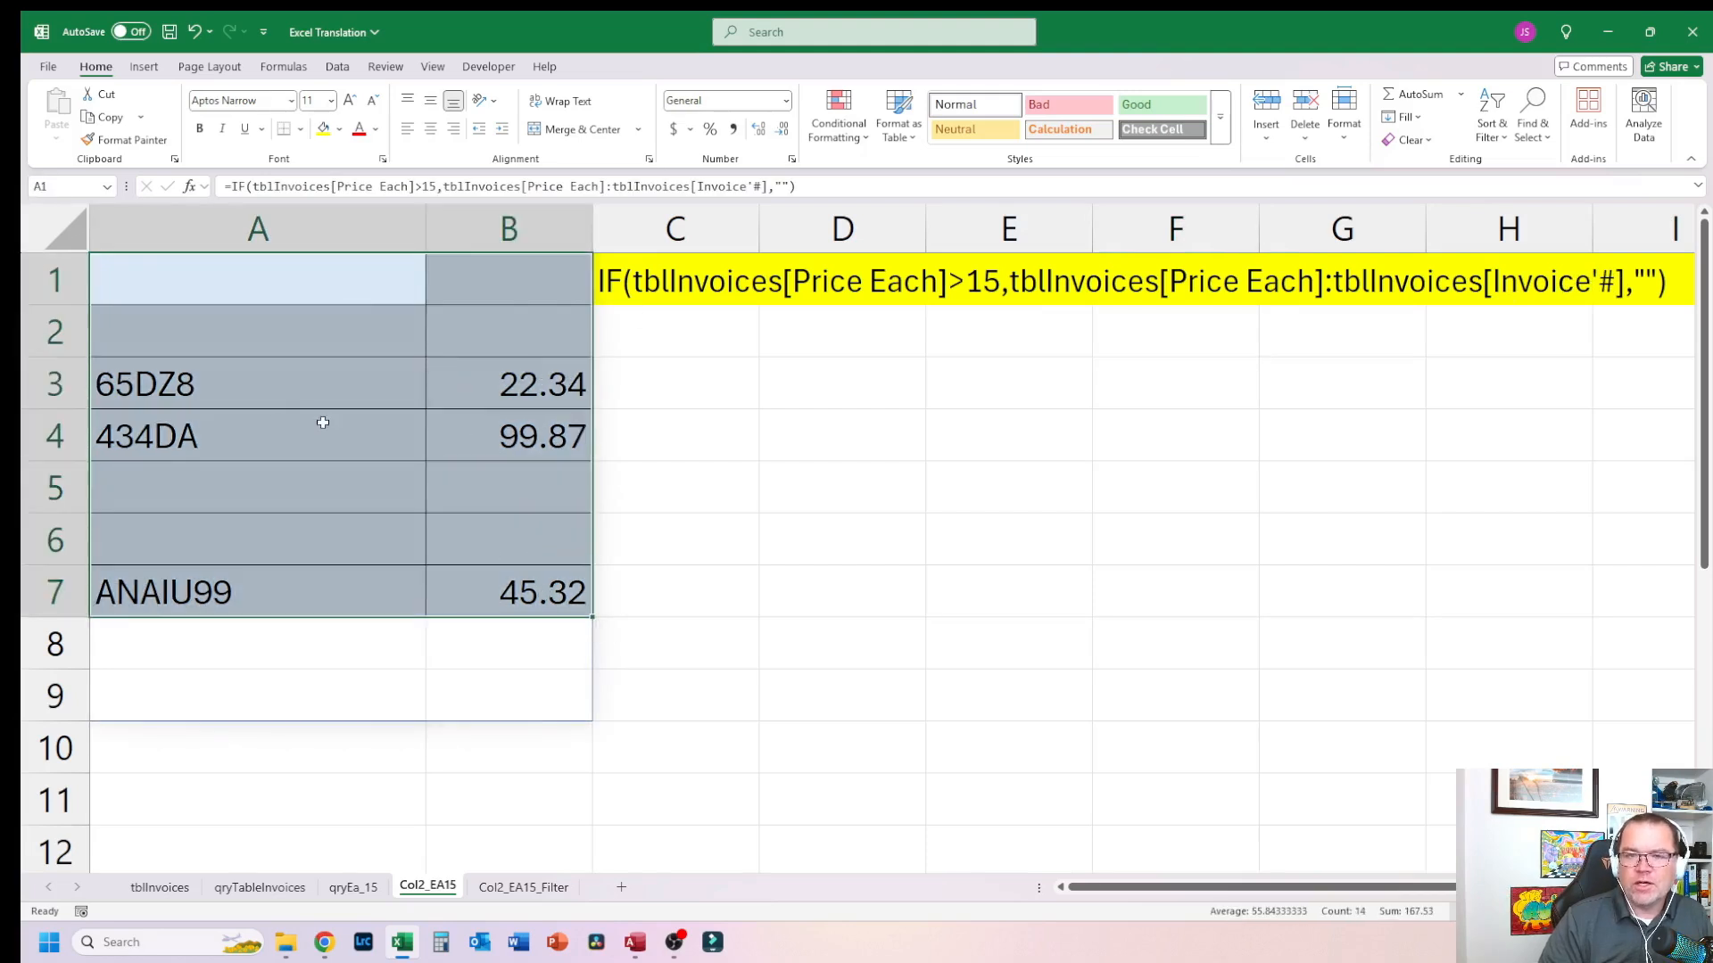
Step: Compare the spill ranges on qryEa_15 and Col2_EA15 with the table's Total column, then open the Col2_EA15_Filter sheet
click(353, 890)
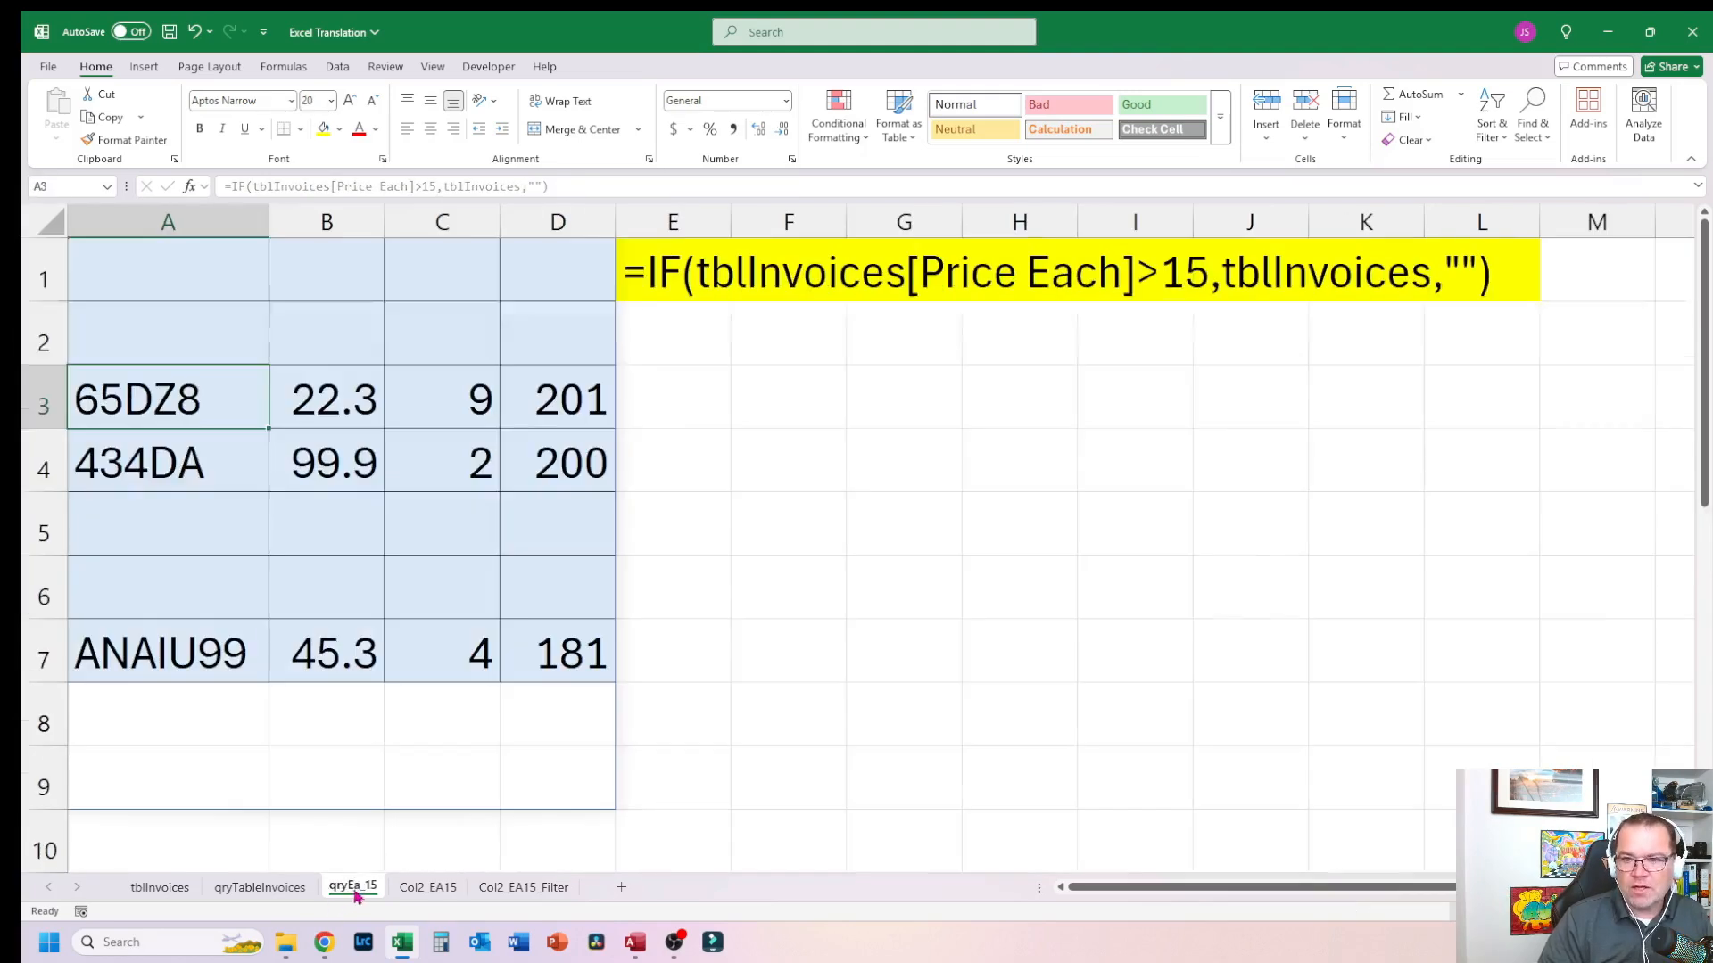
drag(135, 289, 593, 776)
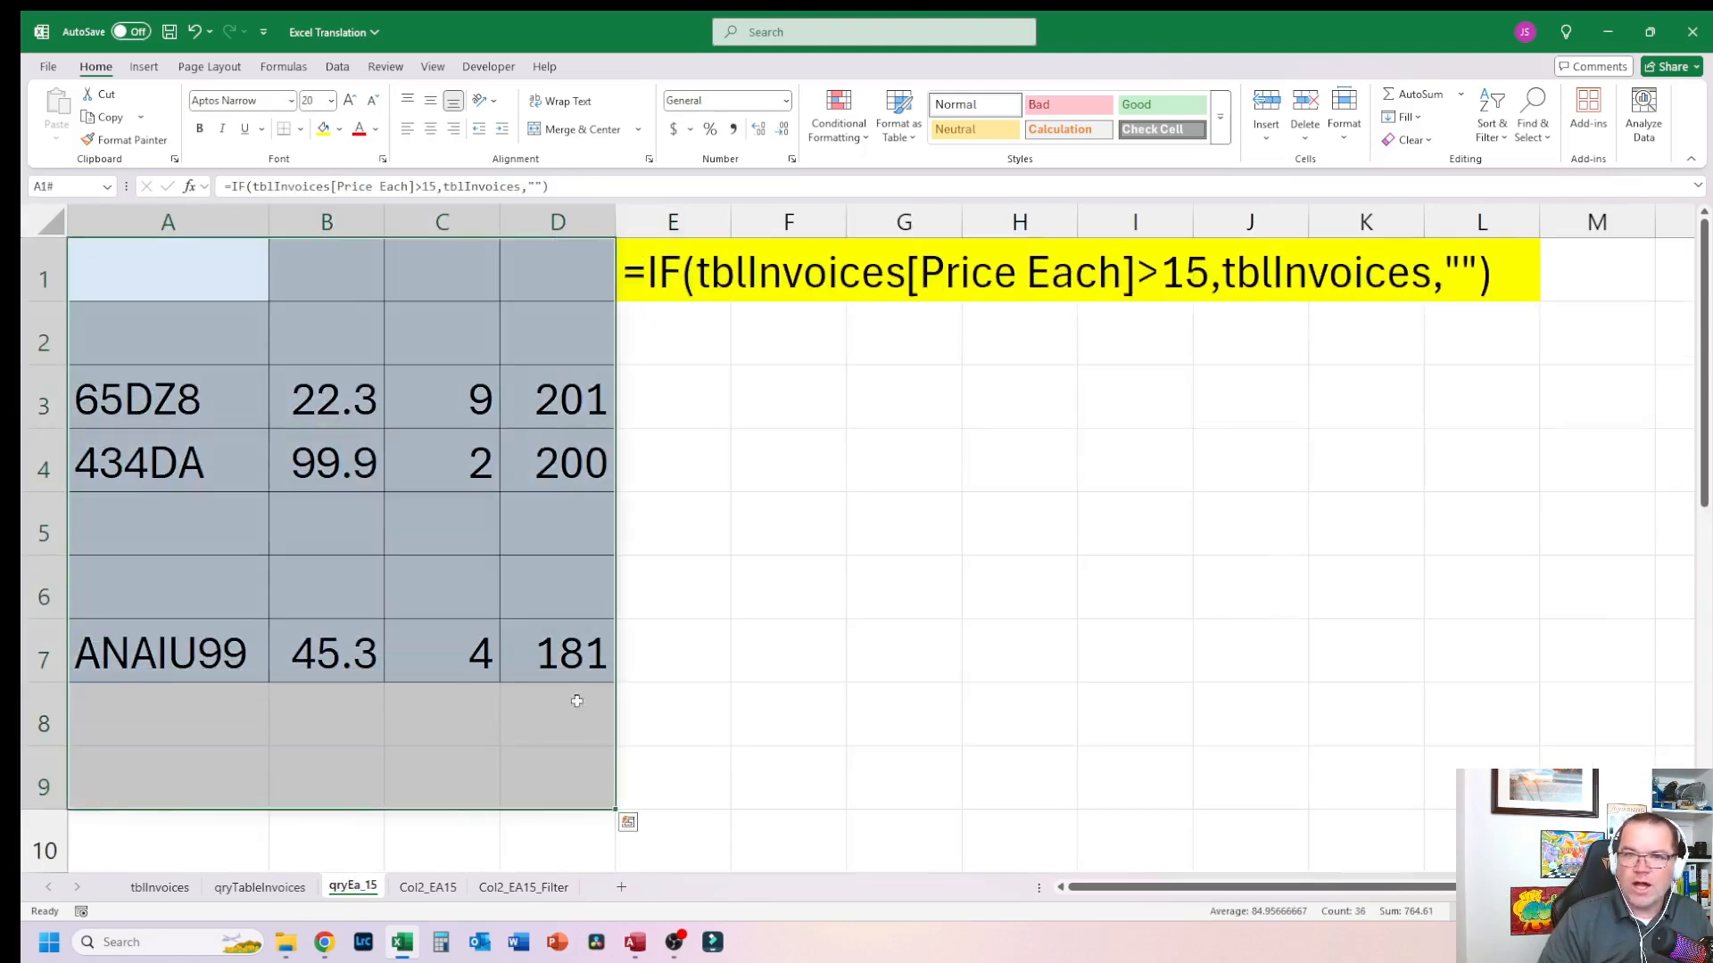
click(424, 889)
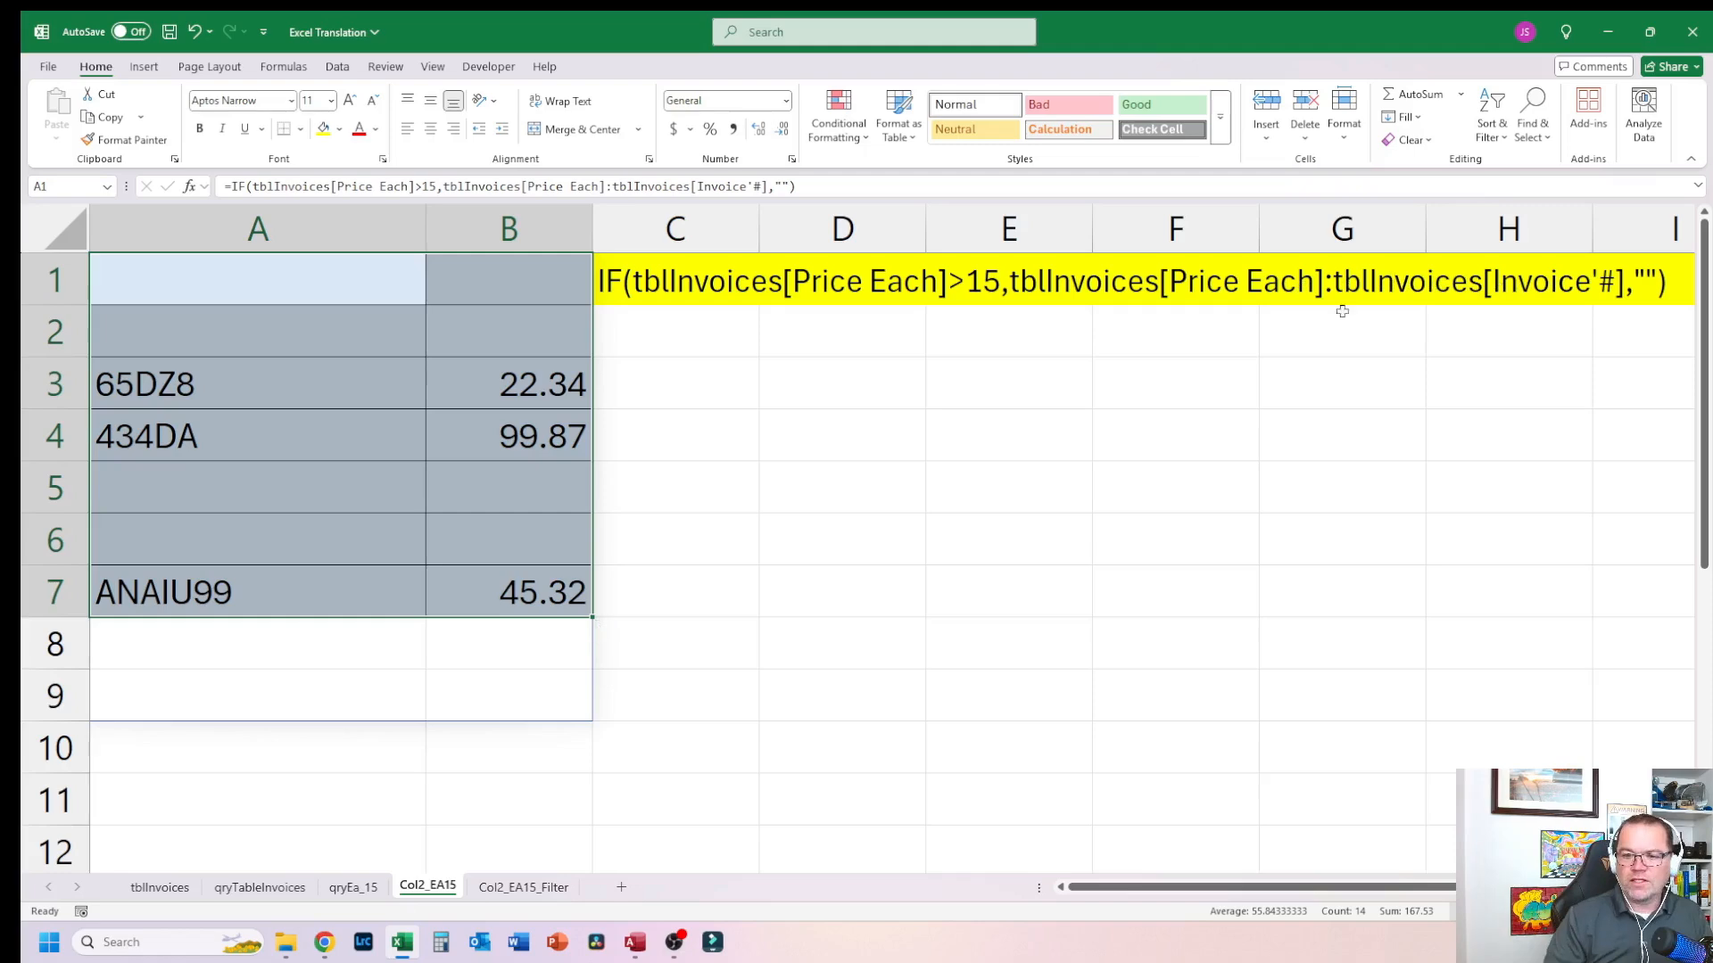
click(161, 887)
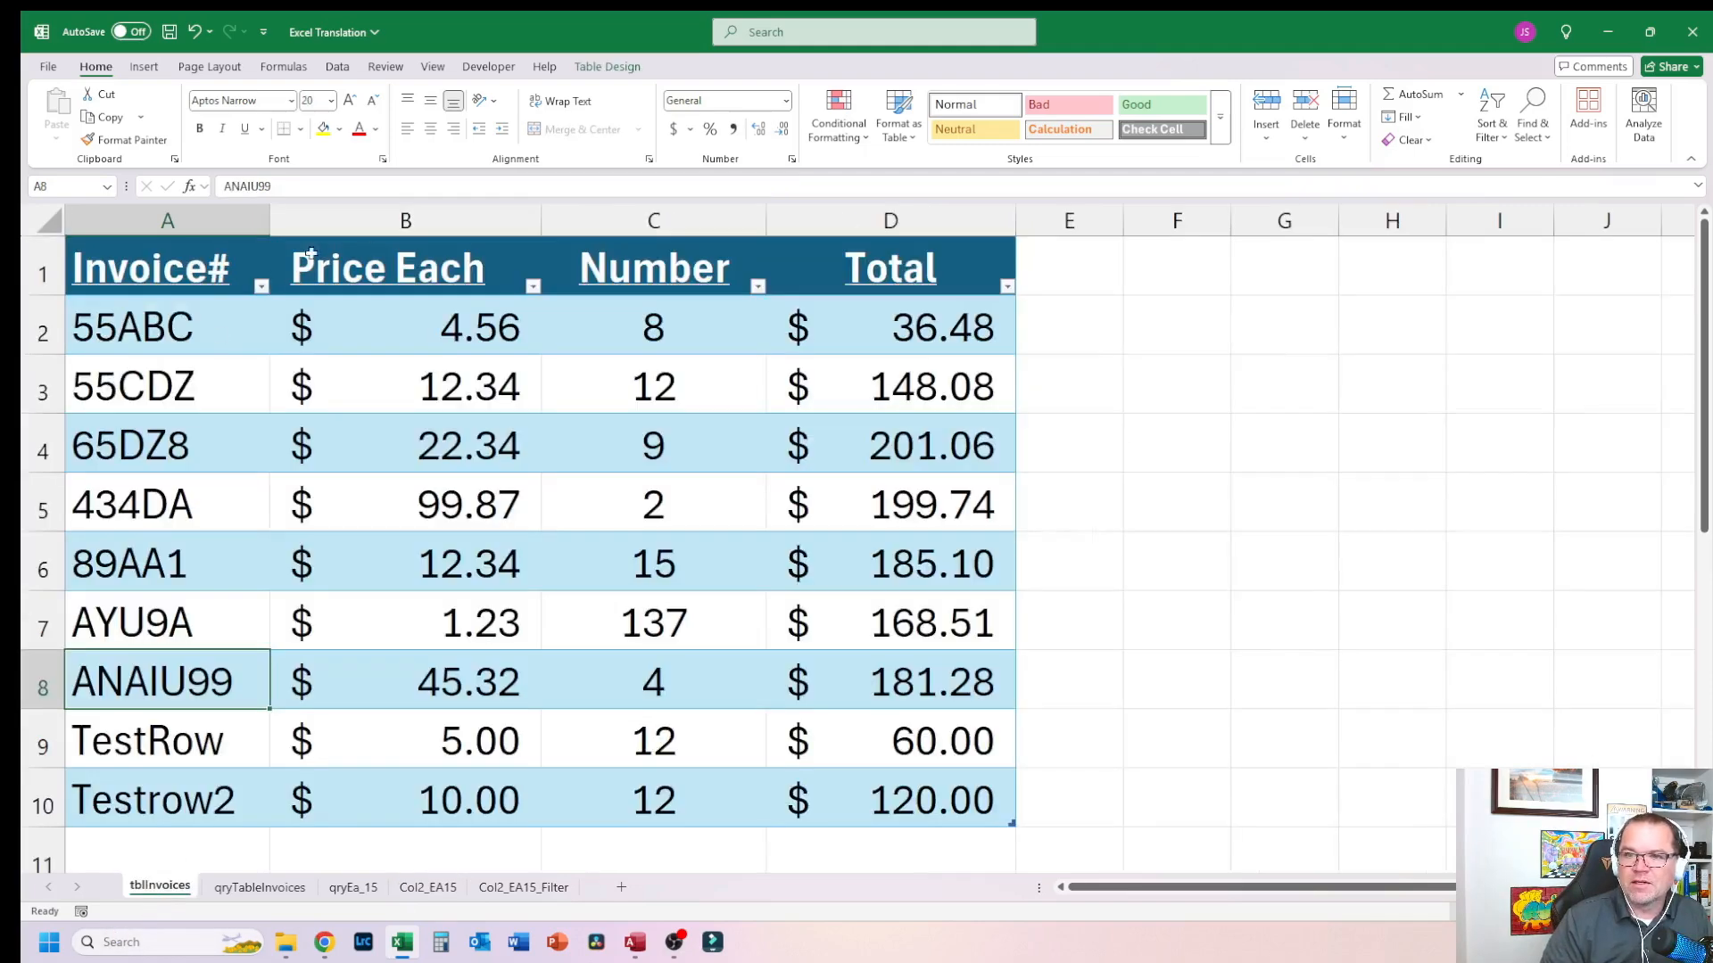
click(930, 213)
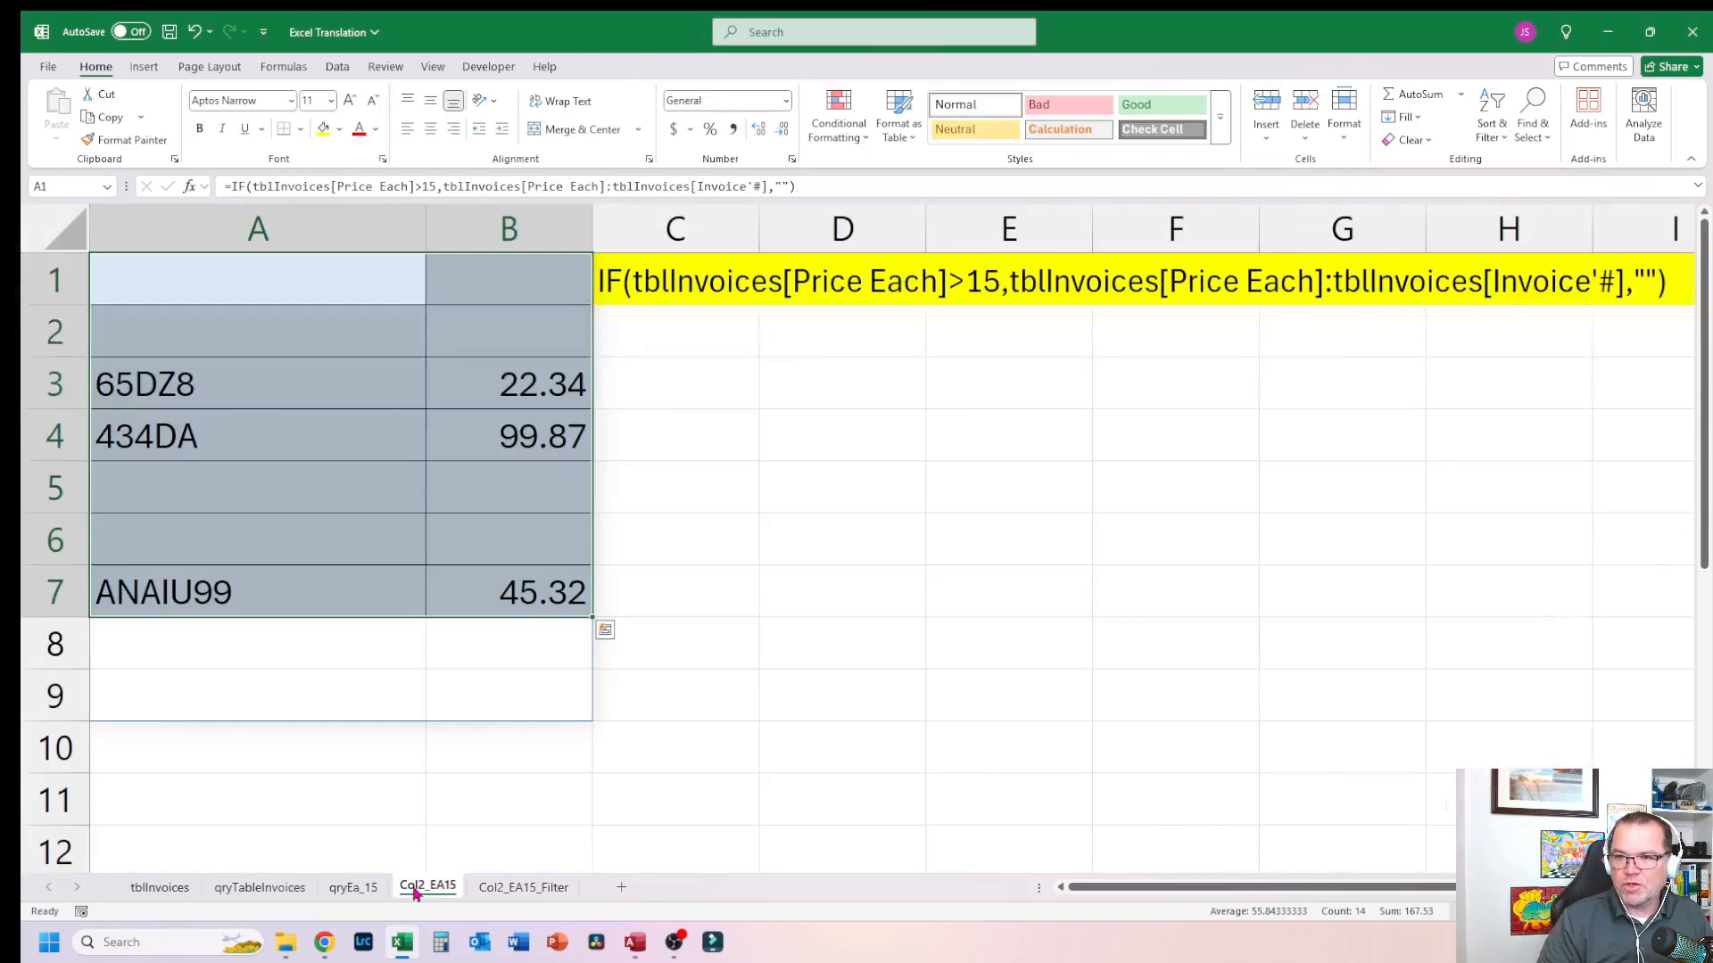
click(427, 887)
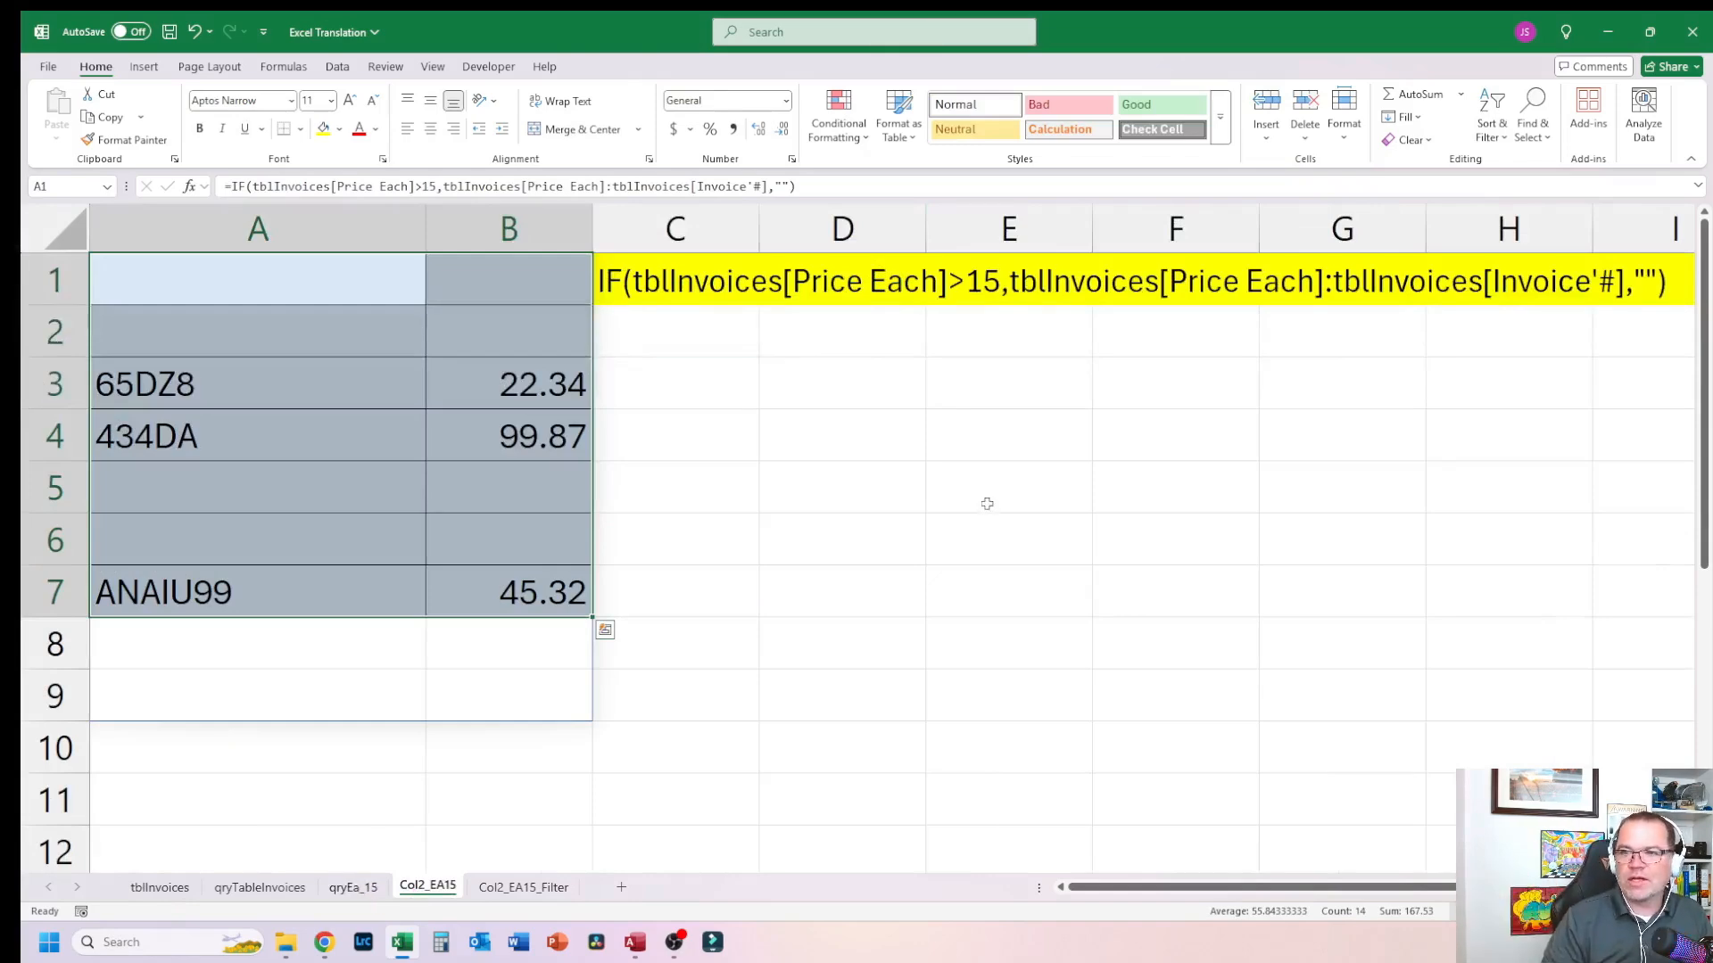
click(768, 517)
click(625, 298)
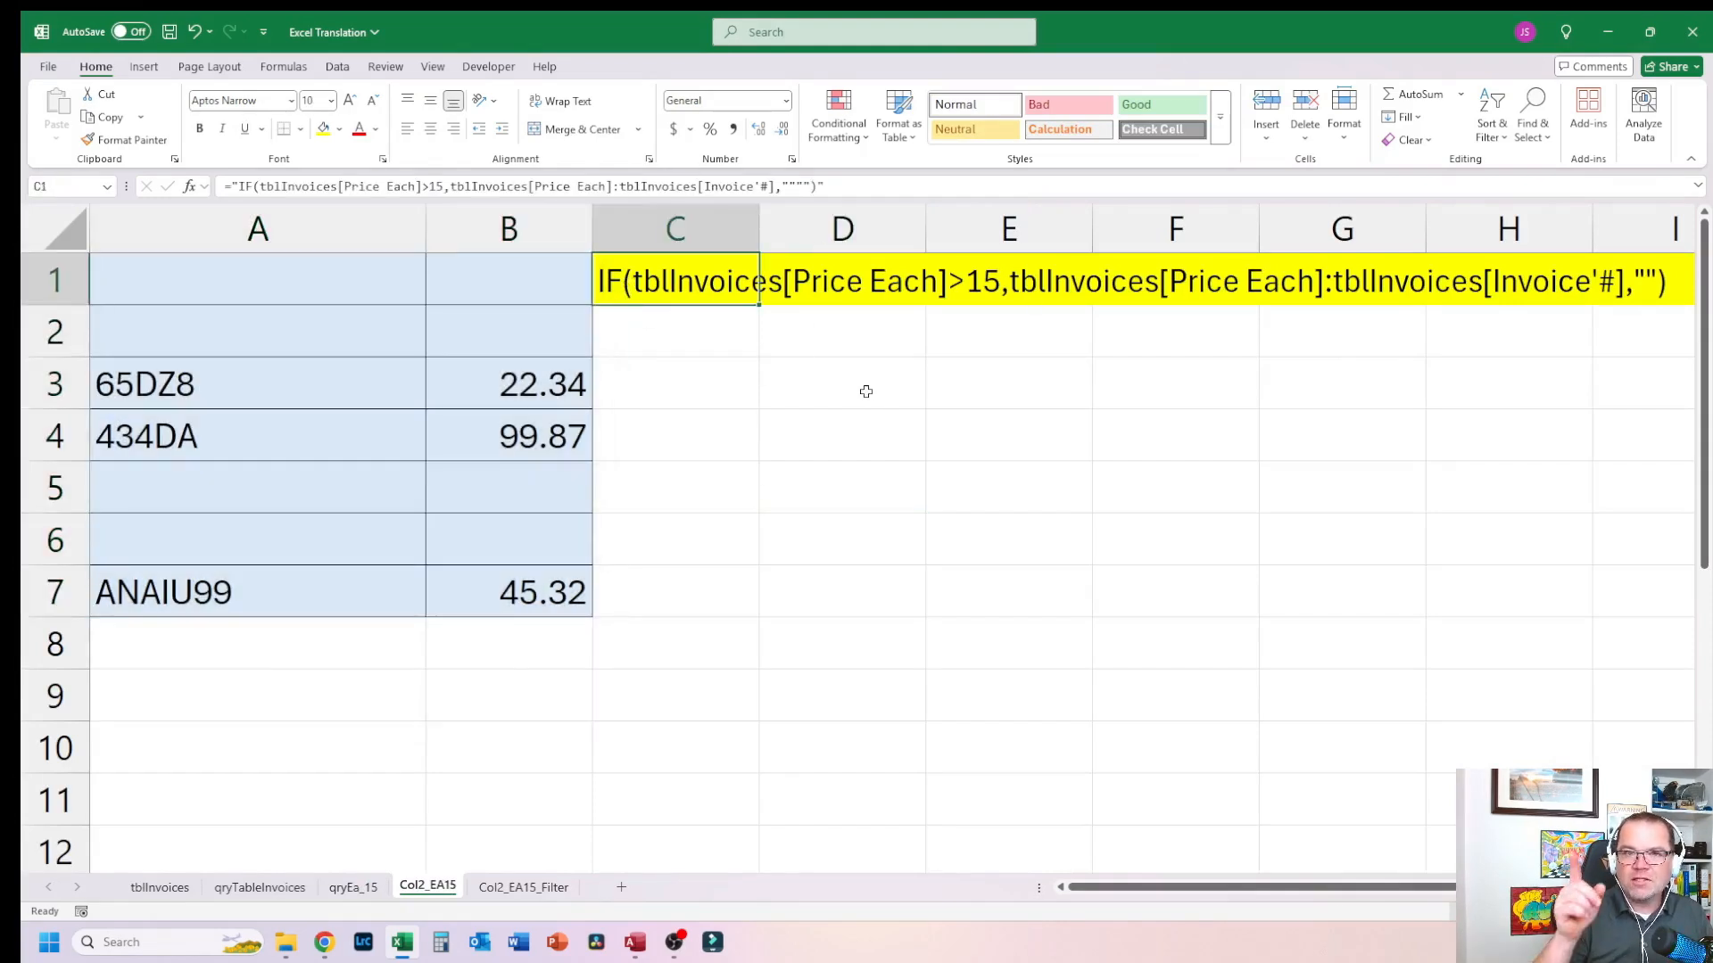
click(511, 894)
click(715, 488)
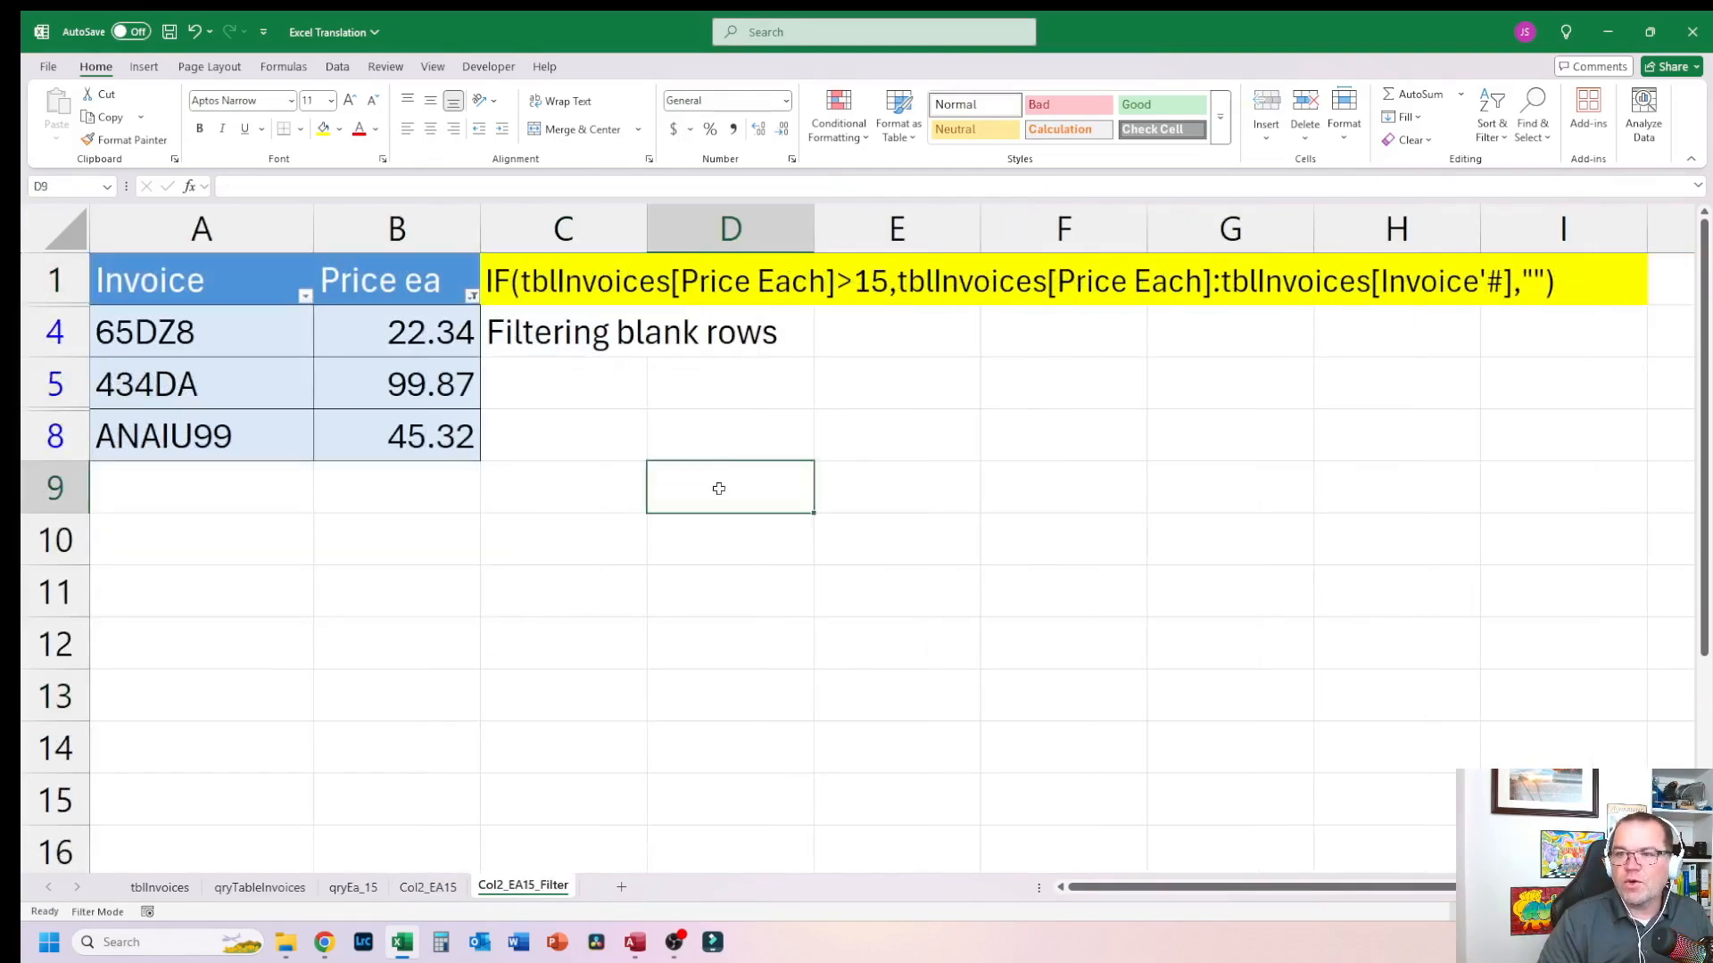
Step: Reapply the Price ea column filter on the Col2_EA15_Filter sheet with (Blanks) left unchecked
click(270, 274)
click(387, 277)
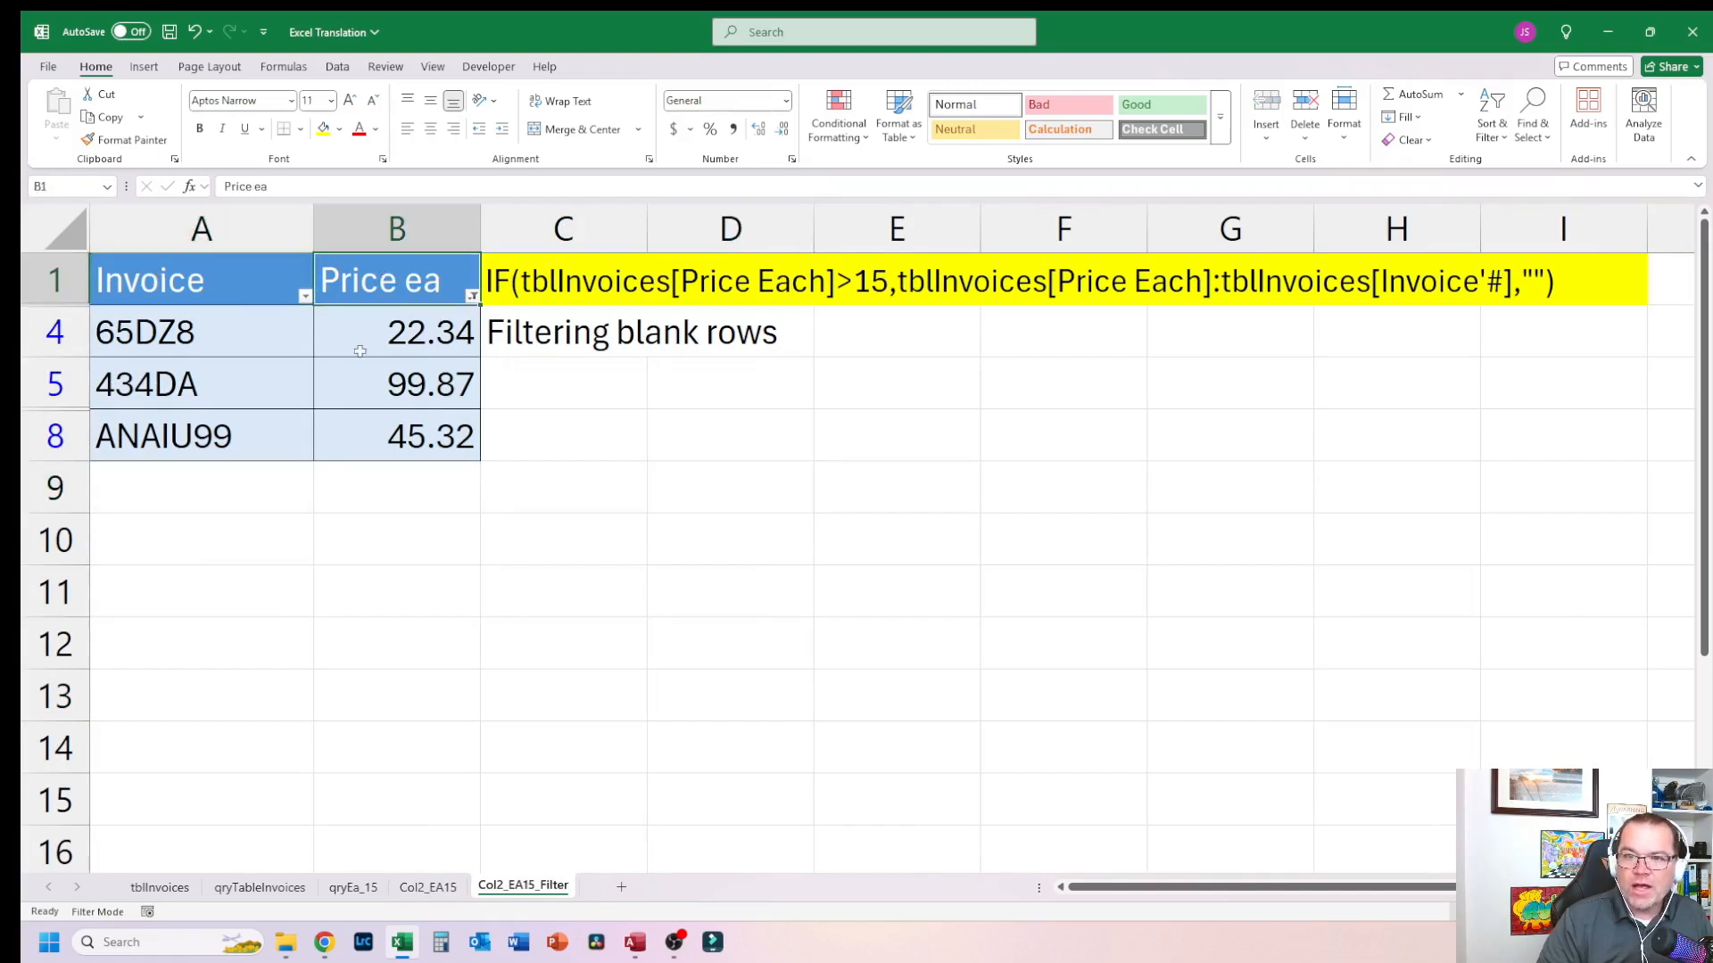
click(361, 349)
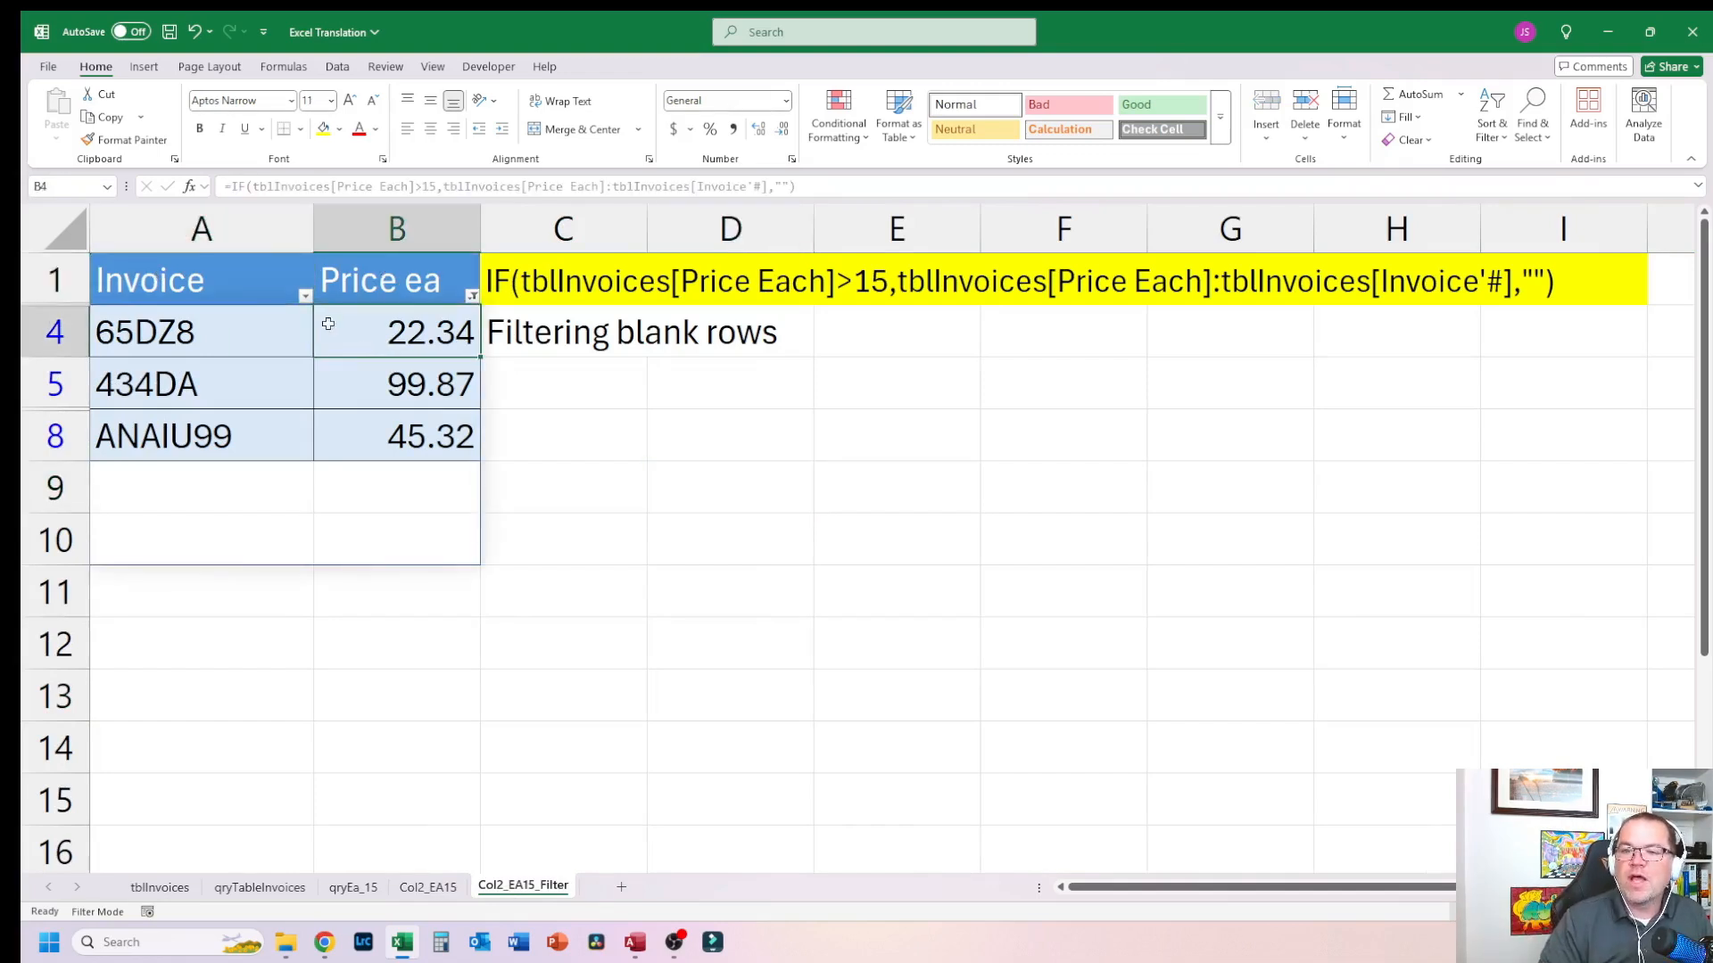
click(473, 297)
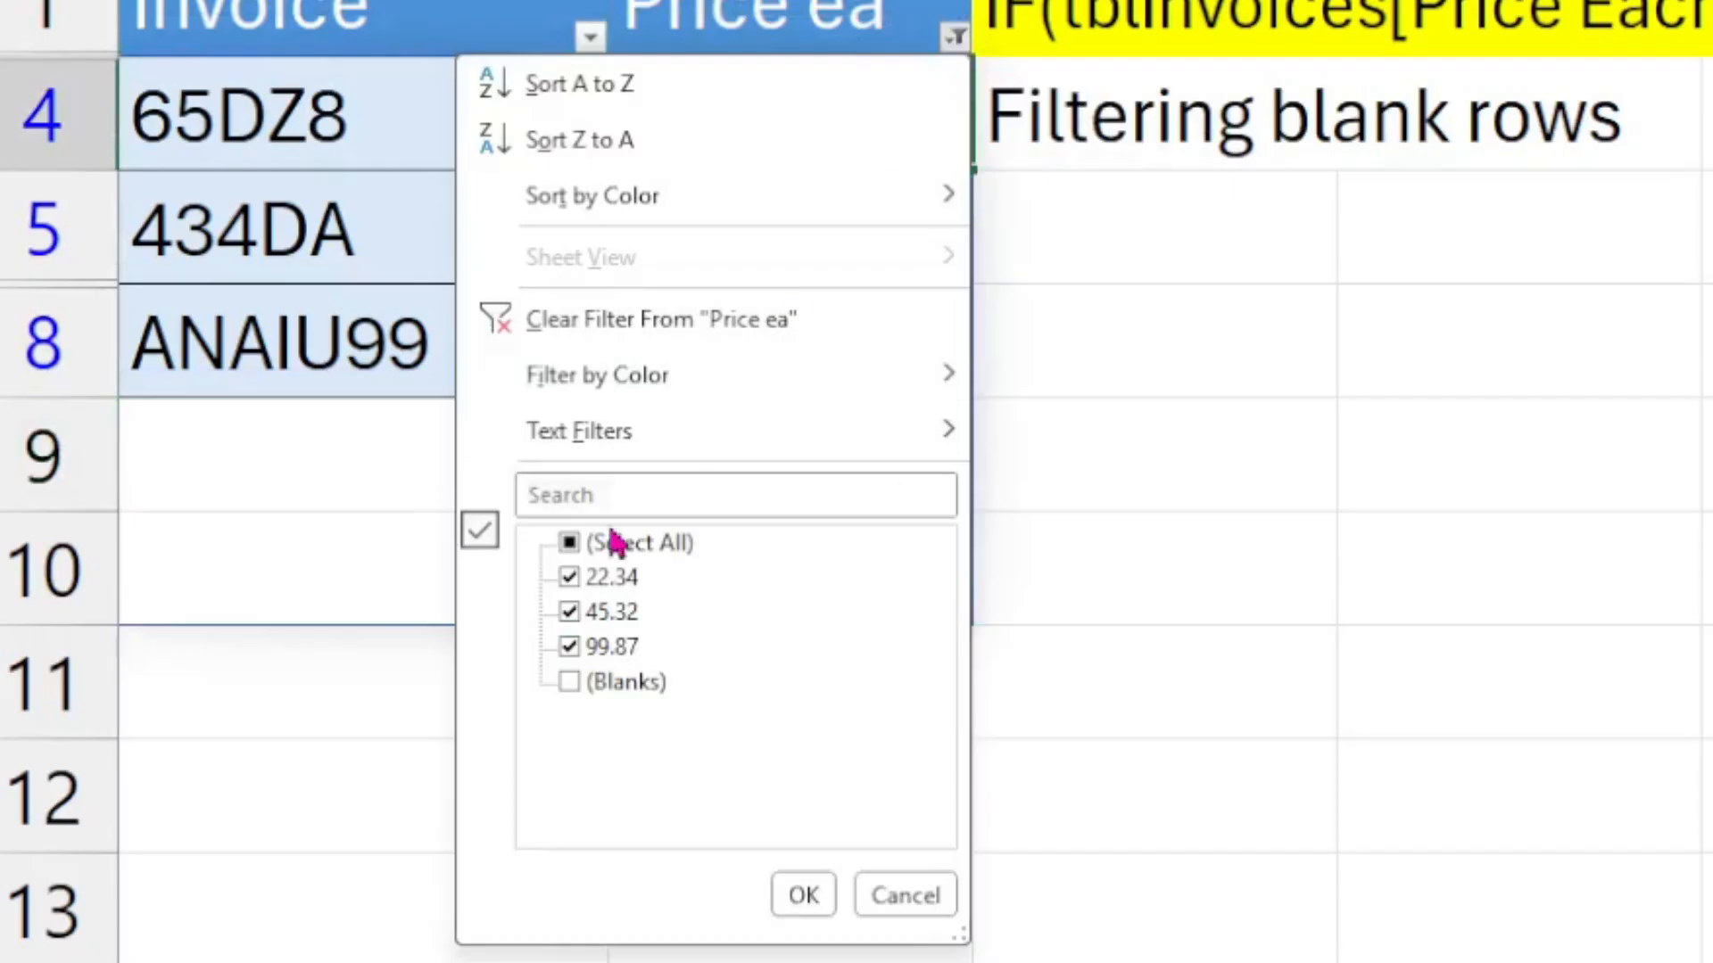
click(319, 595)
click(615, 685)
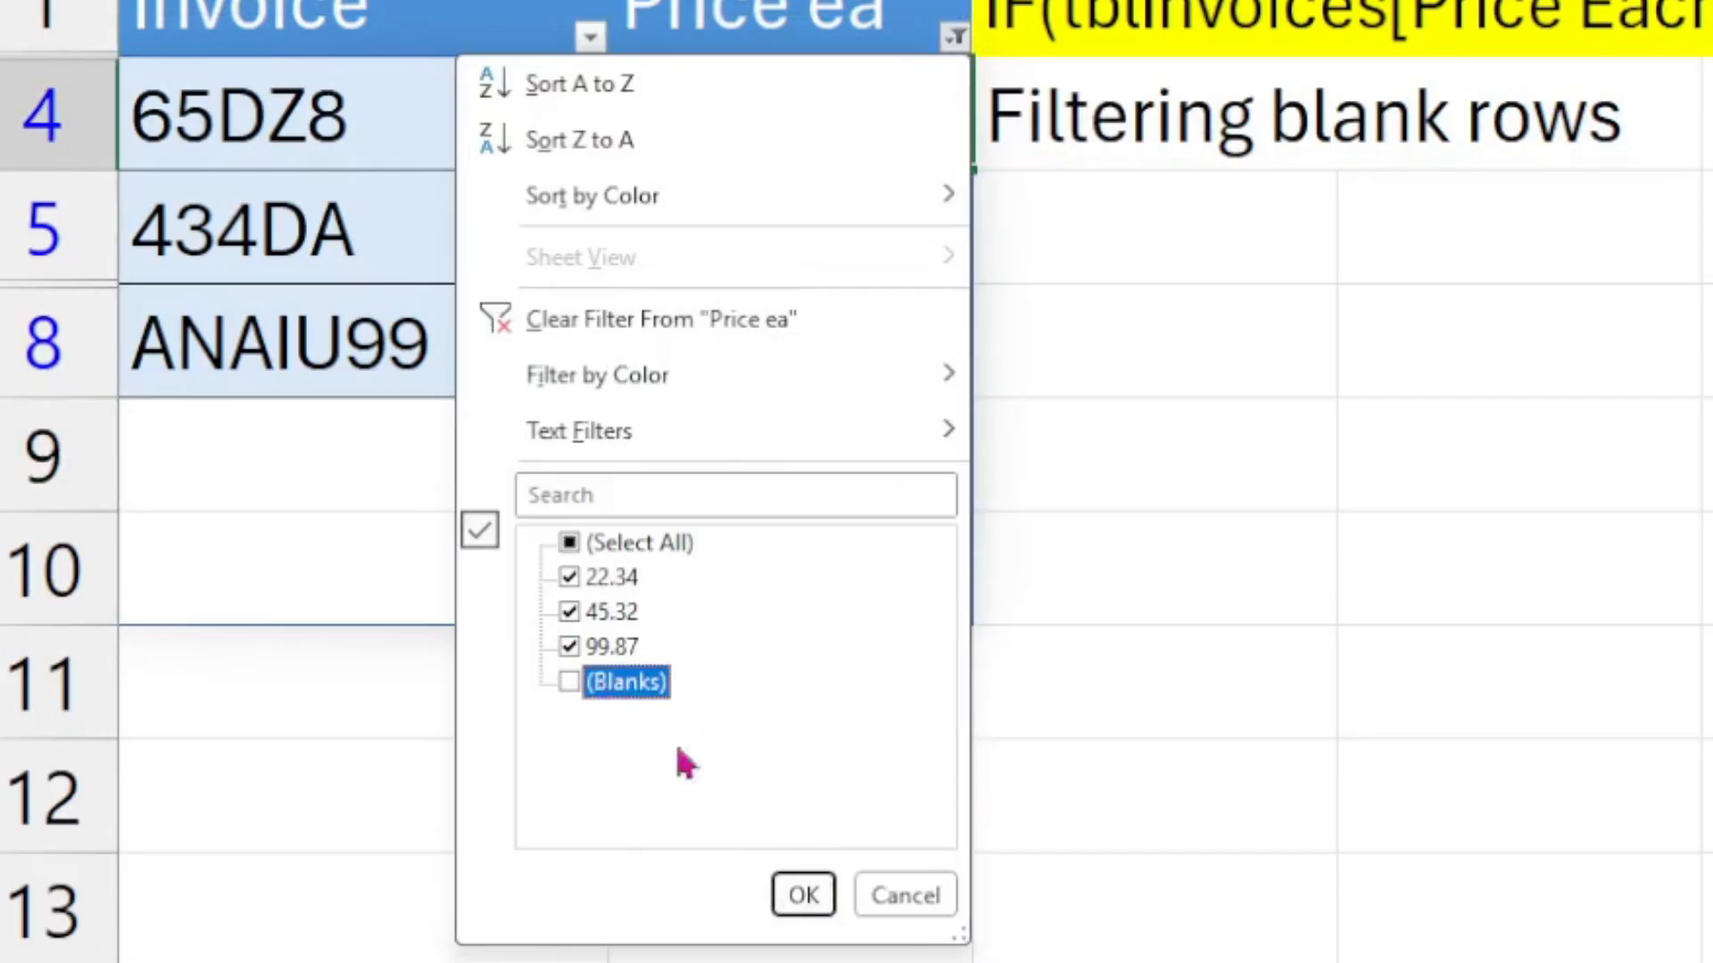
click(803, 897)
Step: Review the filtered rows, then examine the Total column values in the tblInvoices table
click(906, 406)
click(899, 126)
click(891, 340)
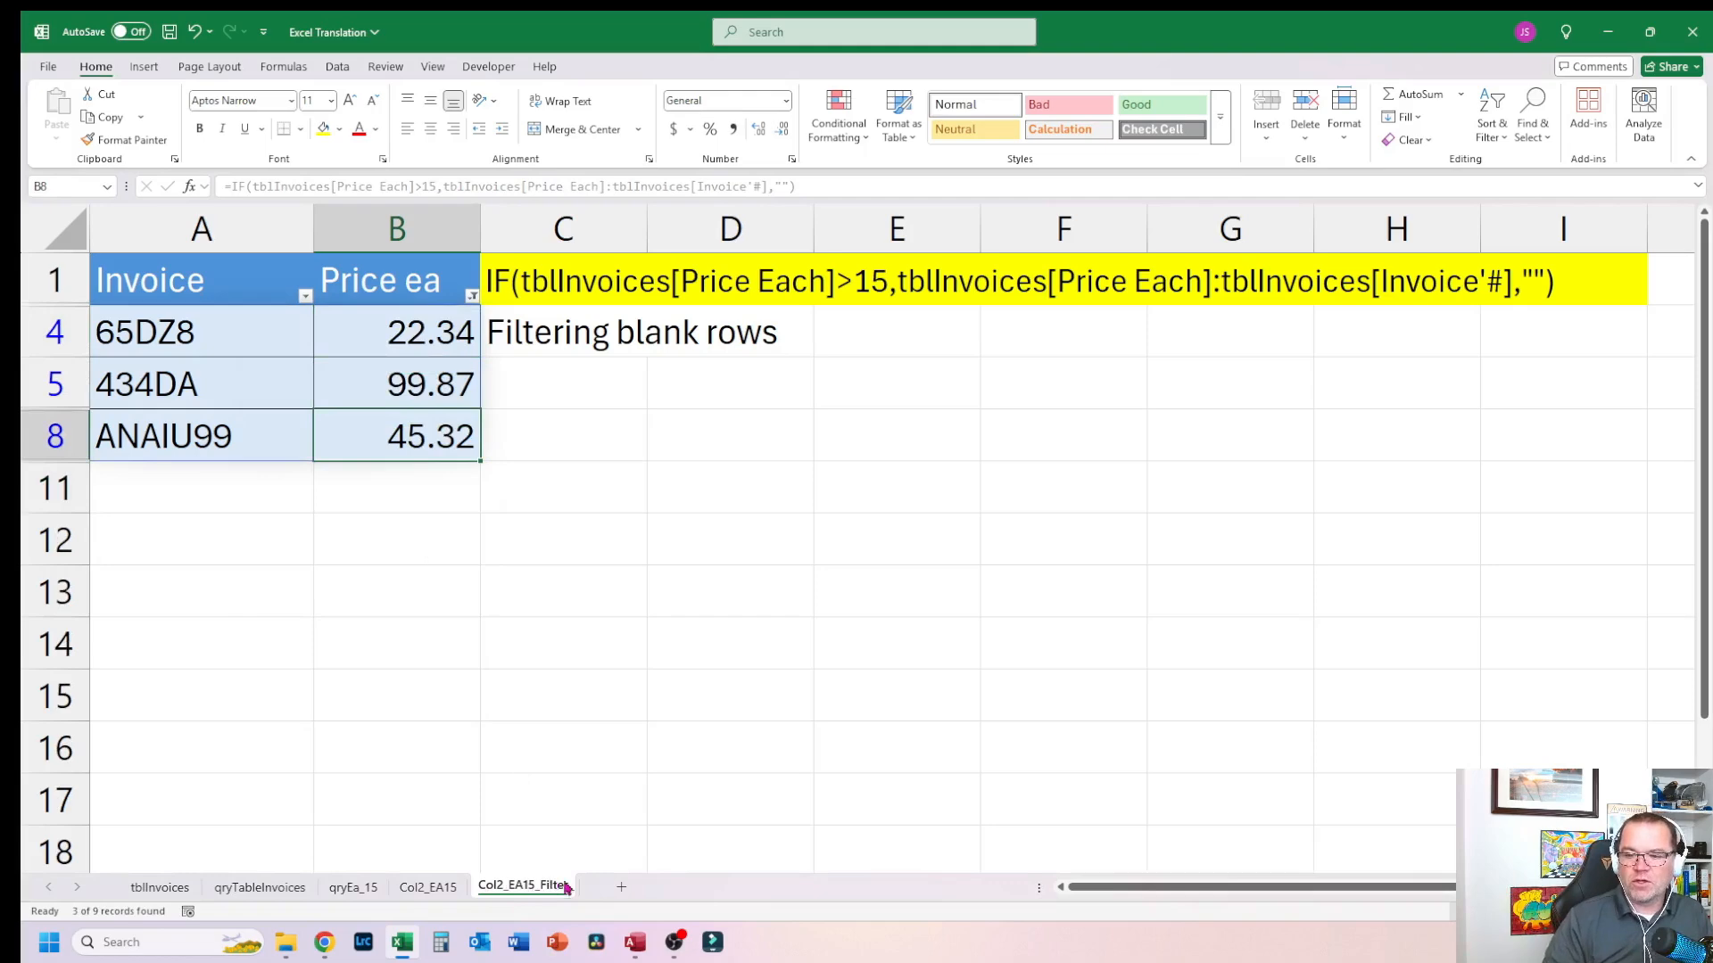
click(160, 887)
click(132, 310)
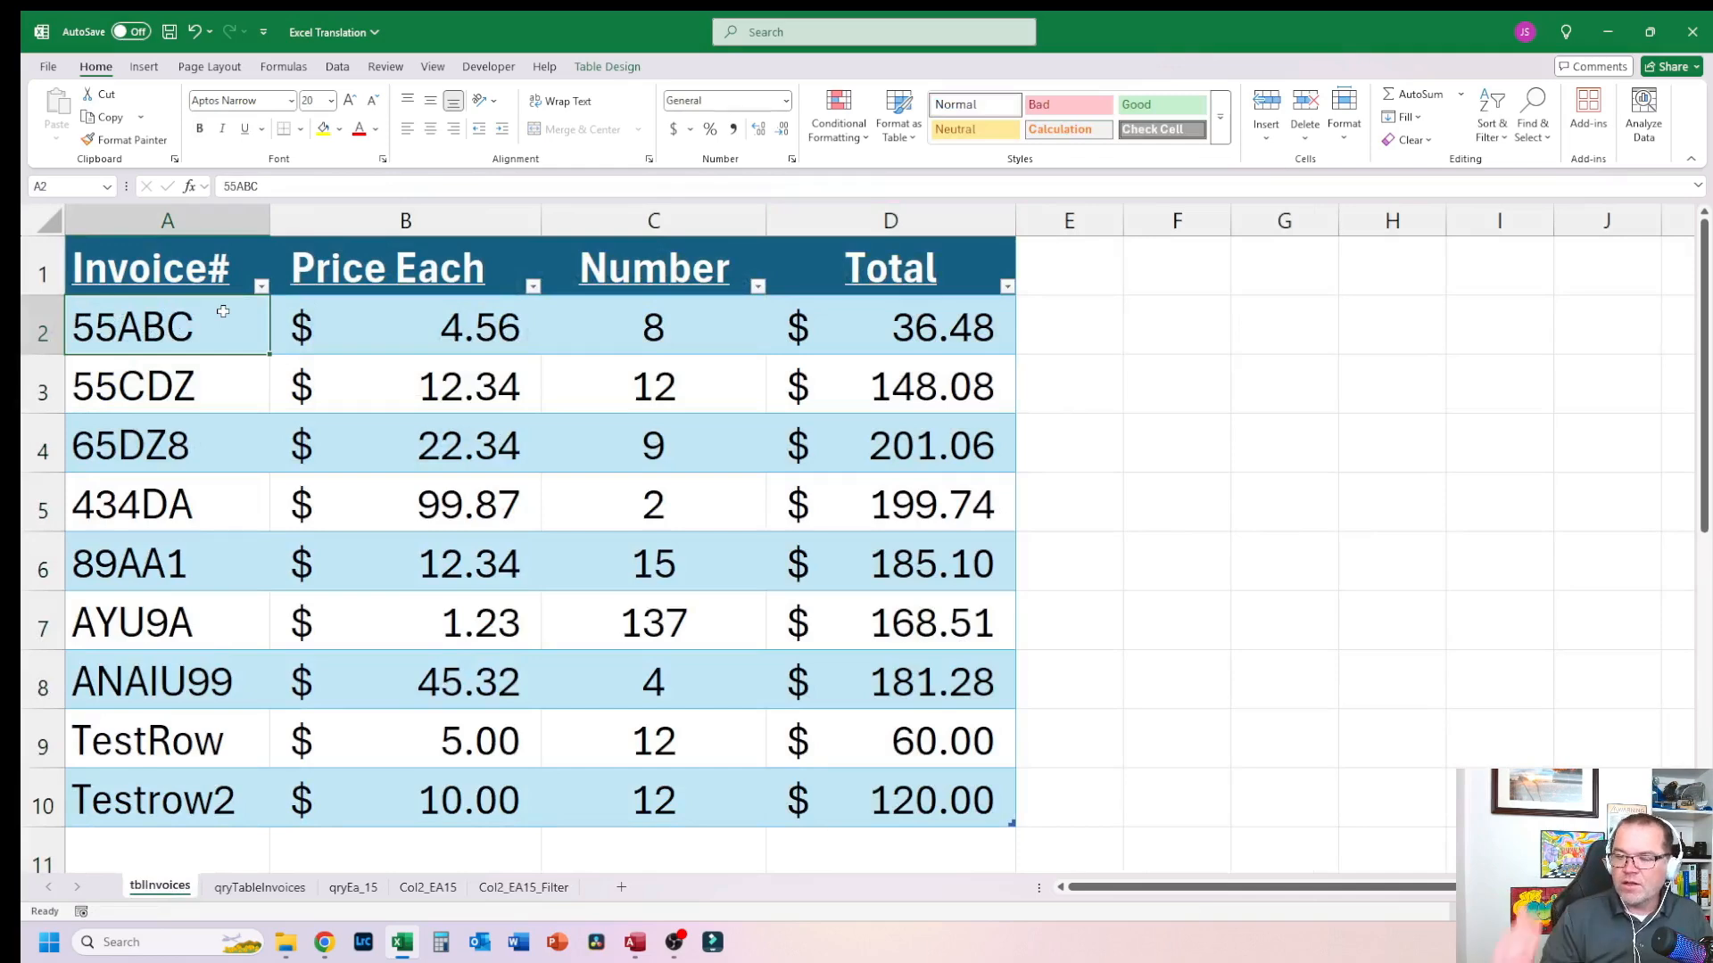
click(884, 383)
click(892, 334)
click(908, 787)
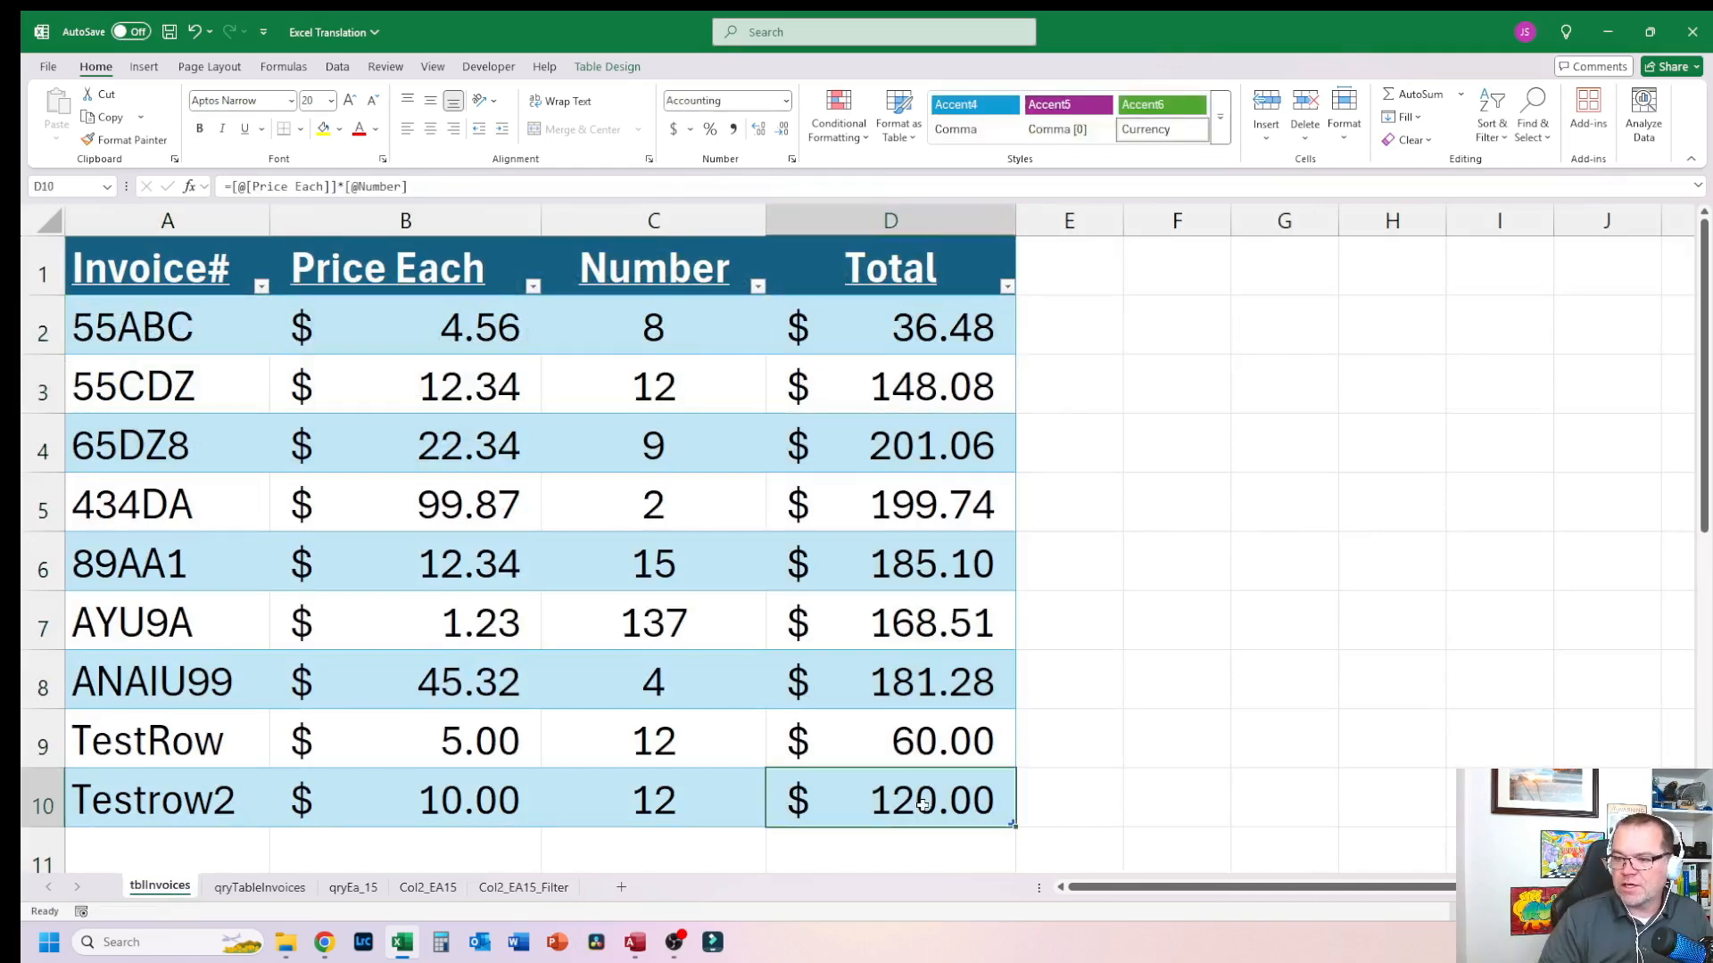
Step: Inspect the spilled results on the qryTableInvoices and qryEa_15 sheets
click(268, 887)
click(318, 343)
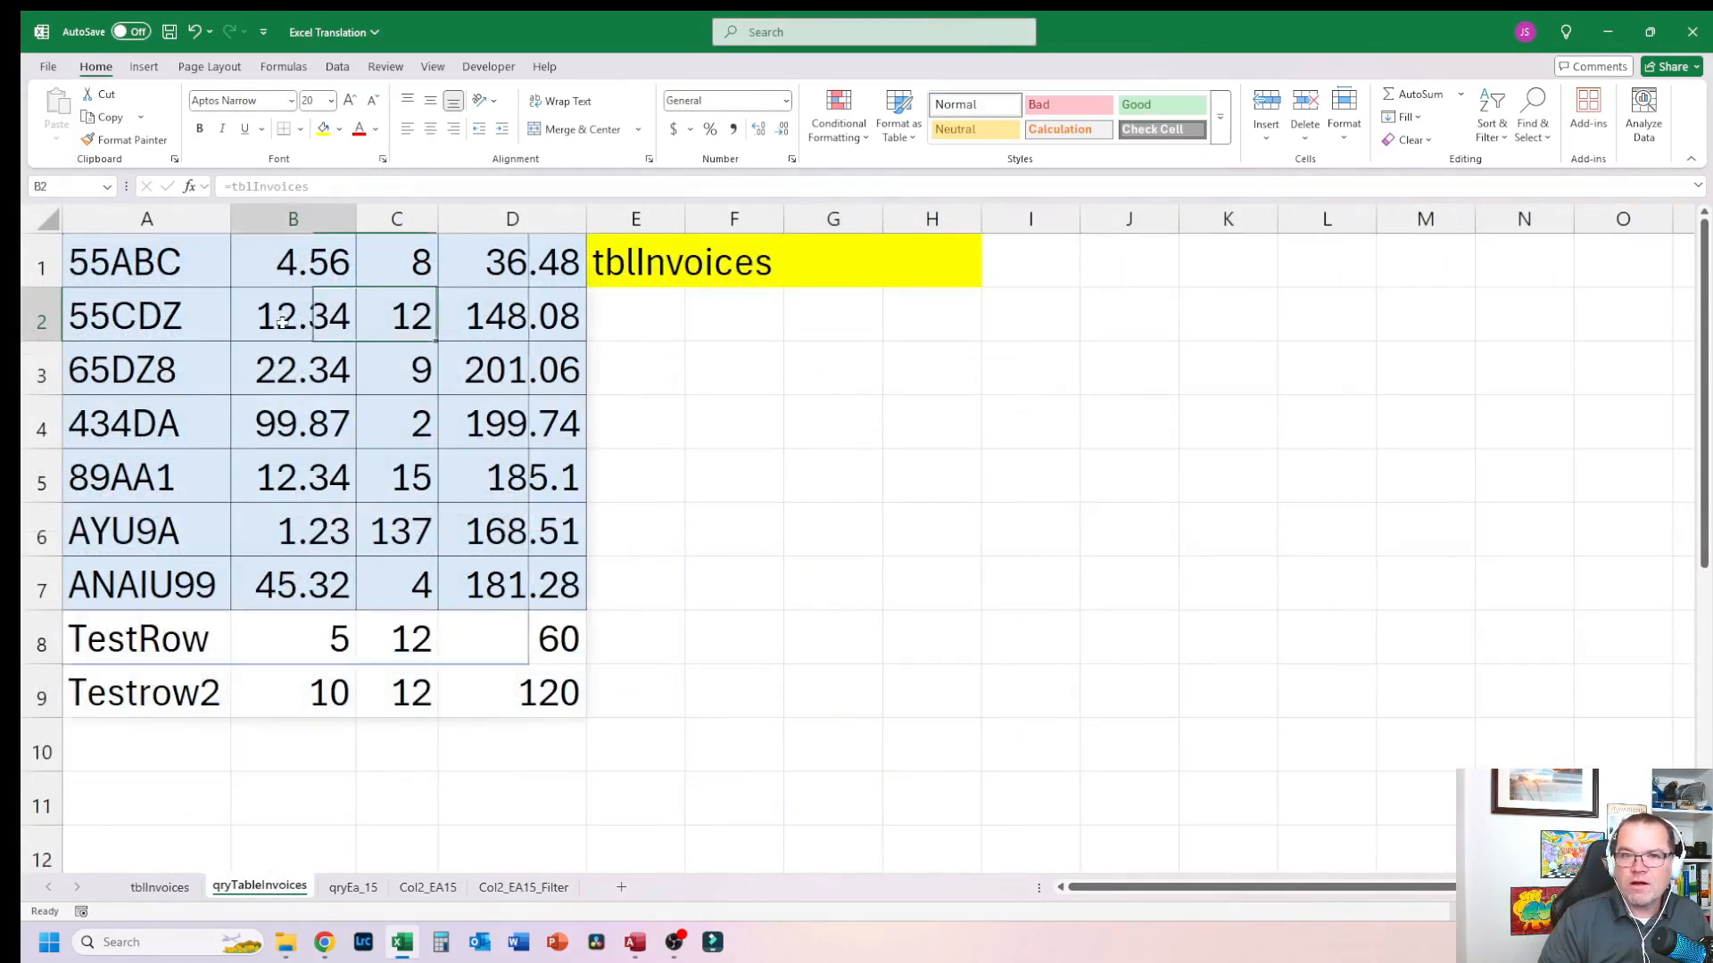
click(165, 286)
click(553, 580)
click(164, 273)
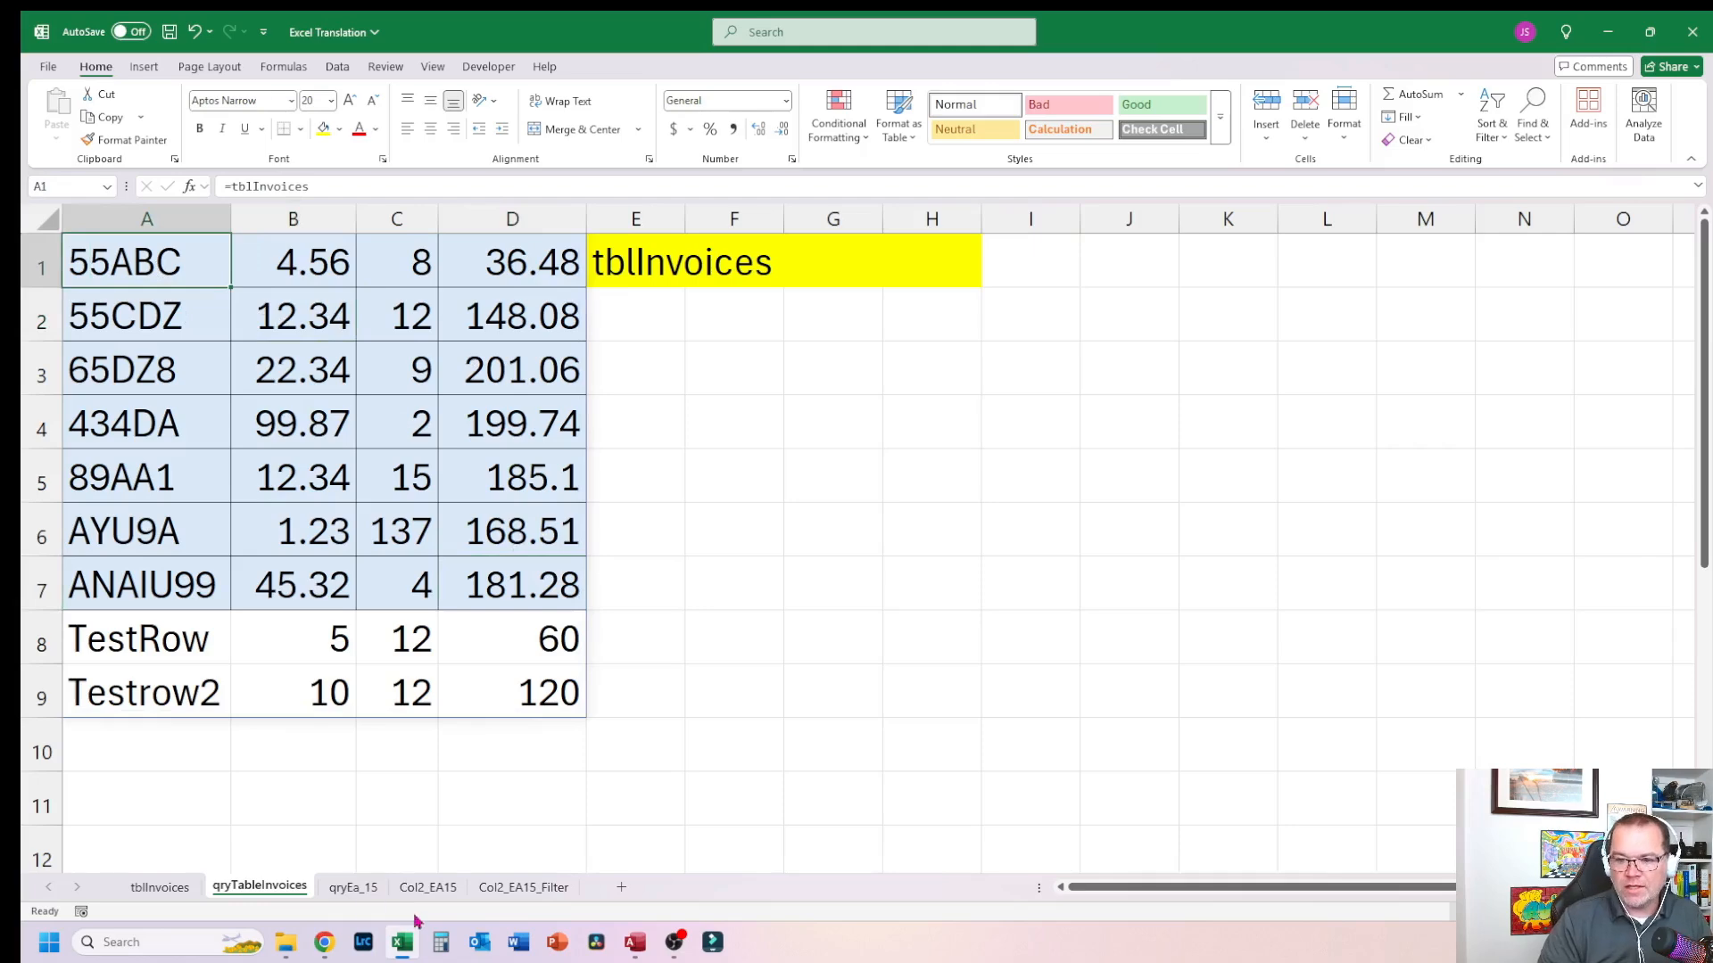
click(353, 886)
click(317, 462)
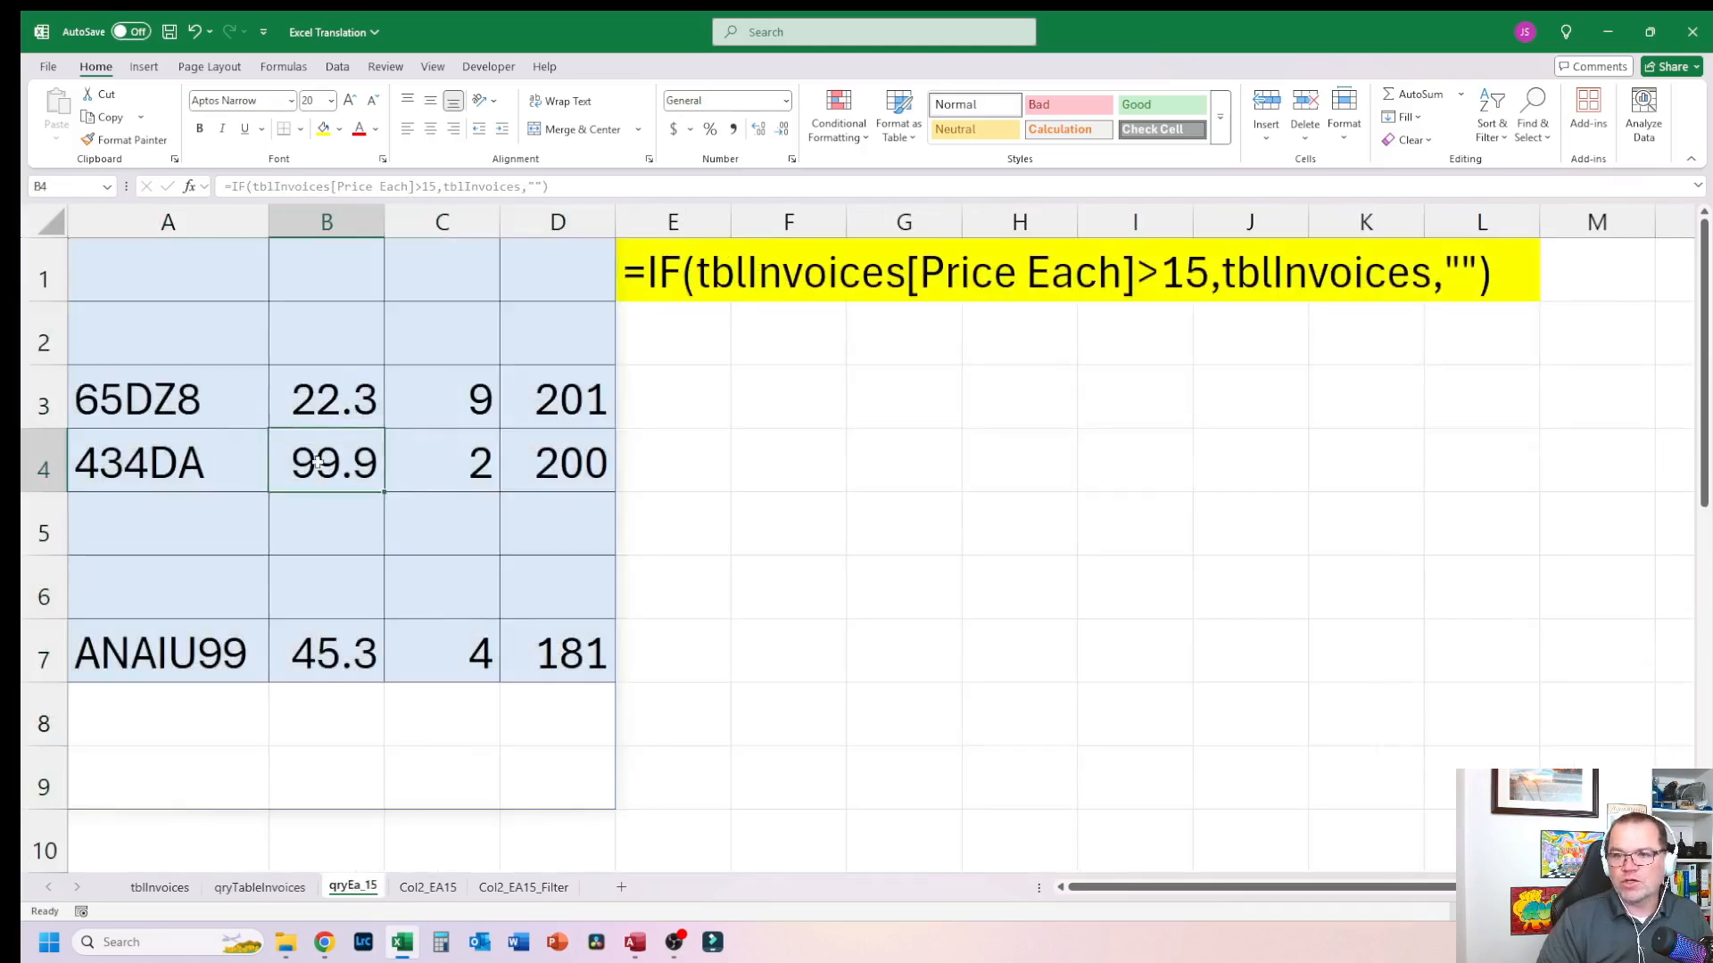
click(376, 391)
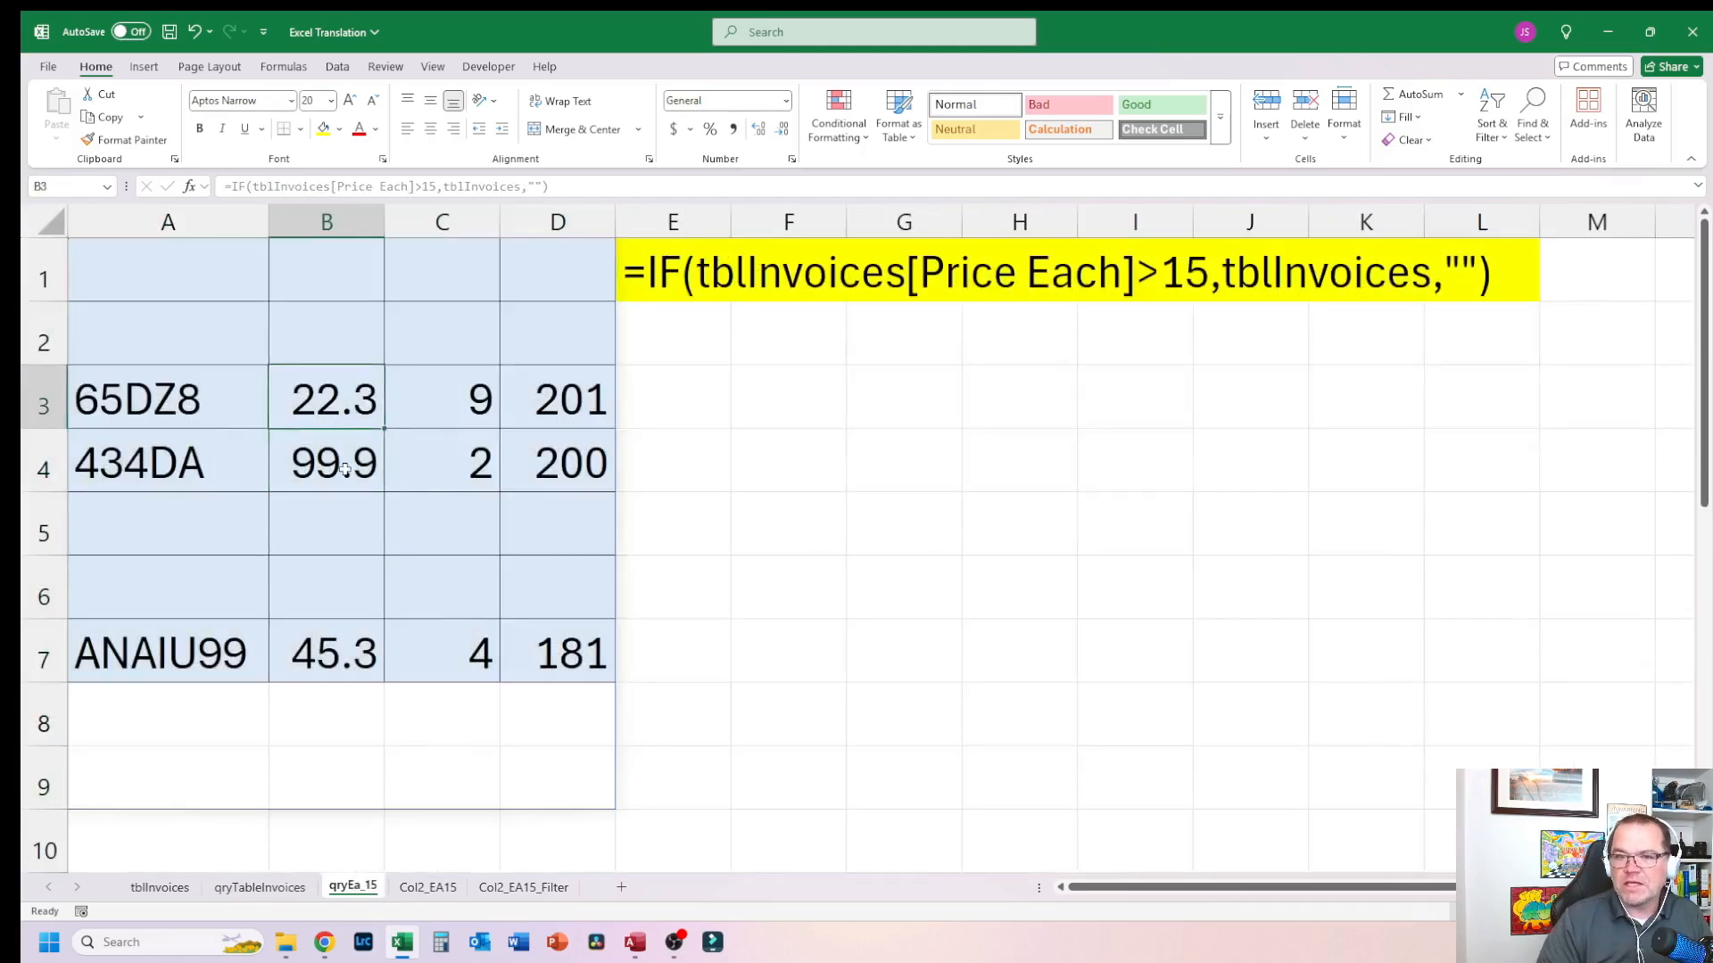
Step: Switch between the Col2_EA15, Col2_EA15_Filter and tblInvoices sheets to compare their results
click(430, 887)
click(521, 887)
click(429, 887)
click(523, 887)
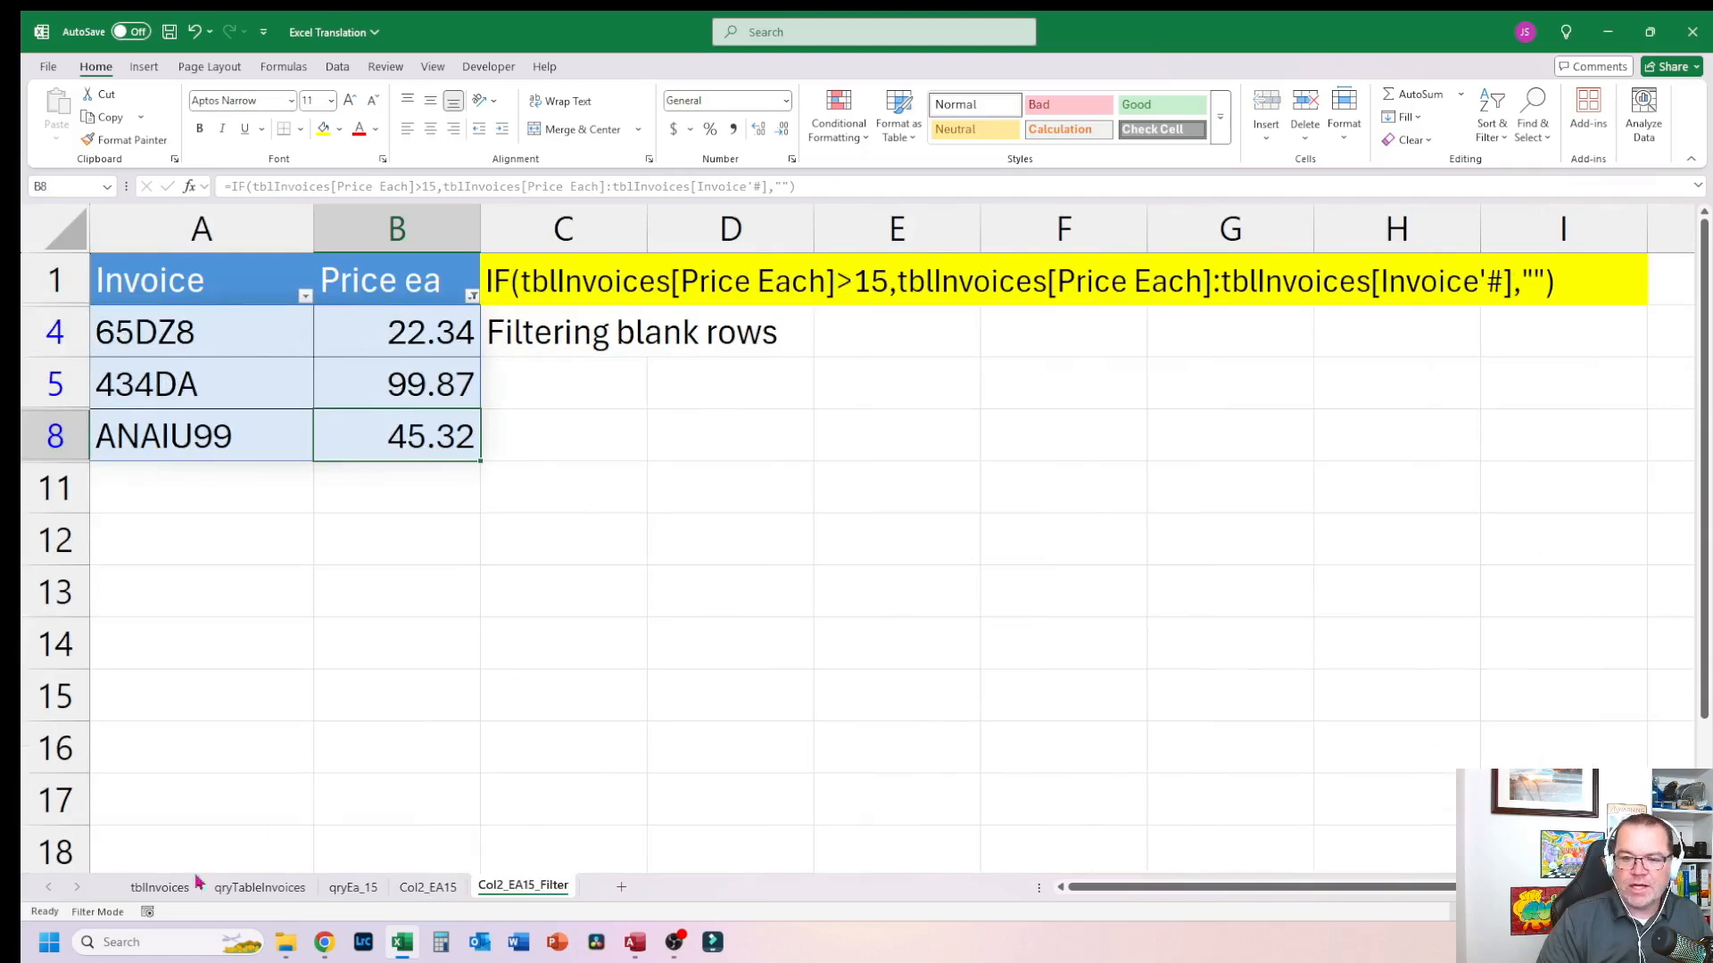
click(159, 886)
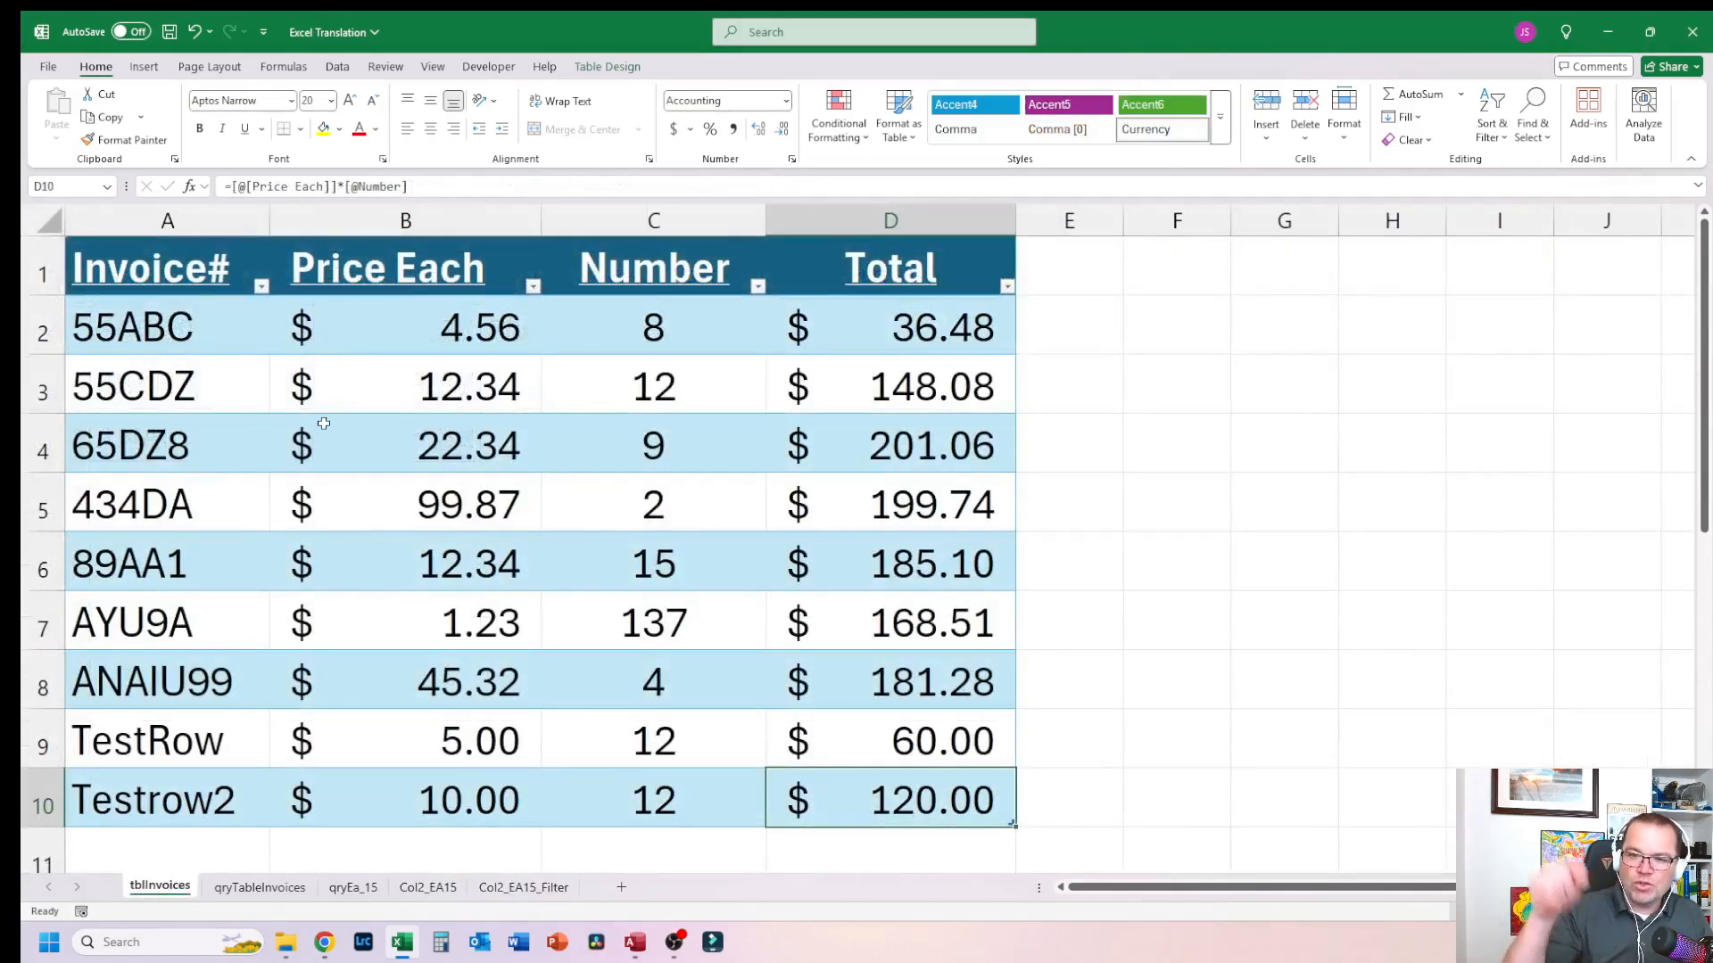
click(522, 887)
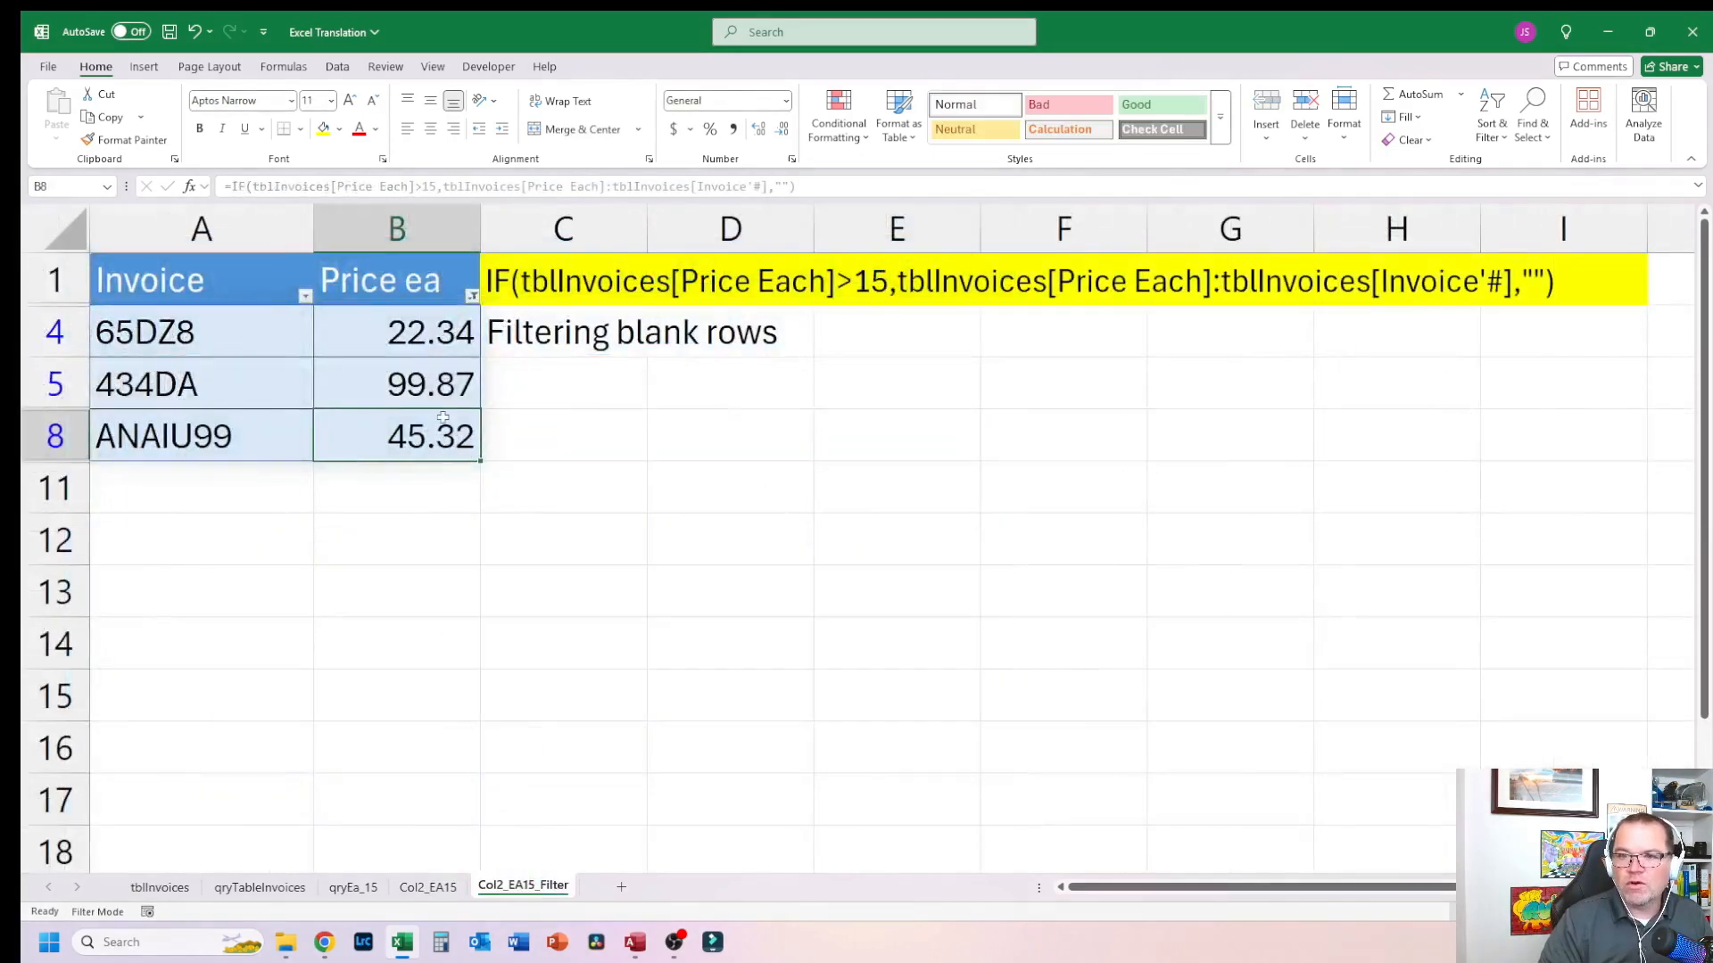
click(195, 292)
click(216, 315)
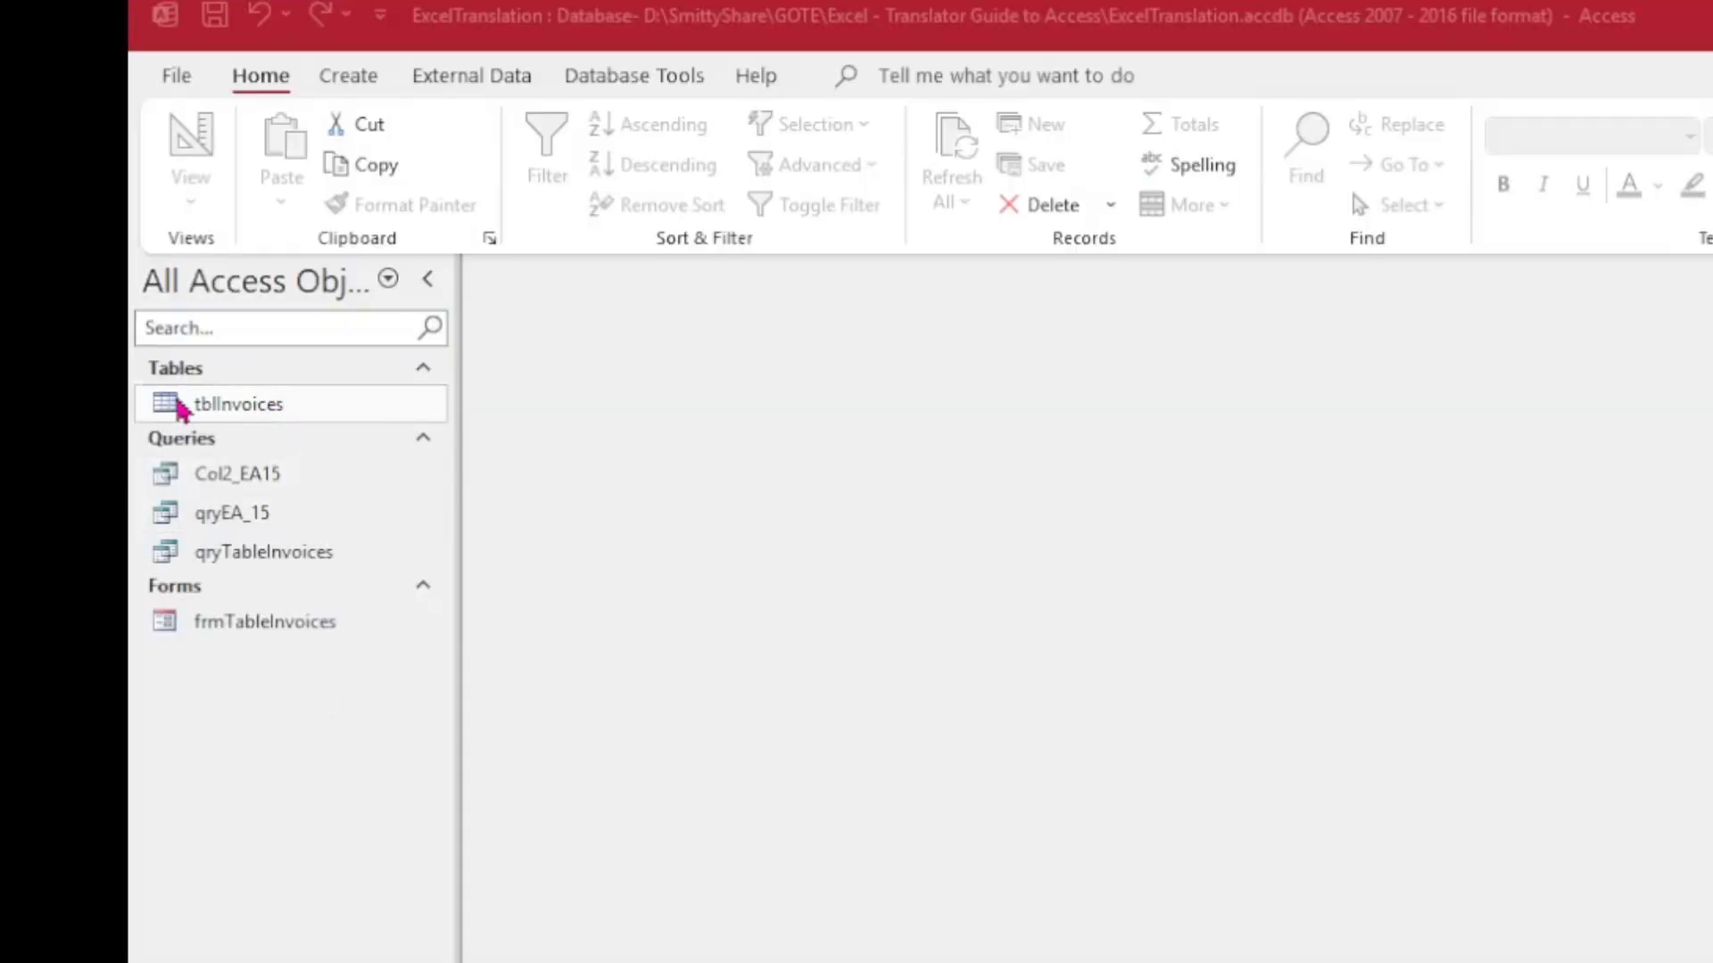
Step: Switch to Access and open the tblInvoices table in Datasheet view
click(203, 408)
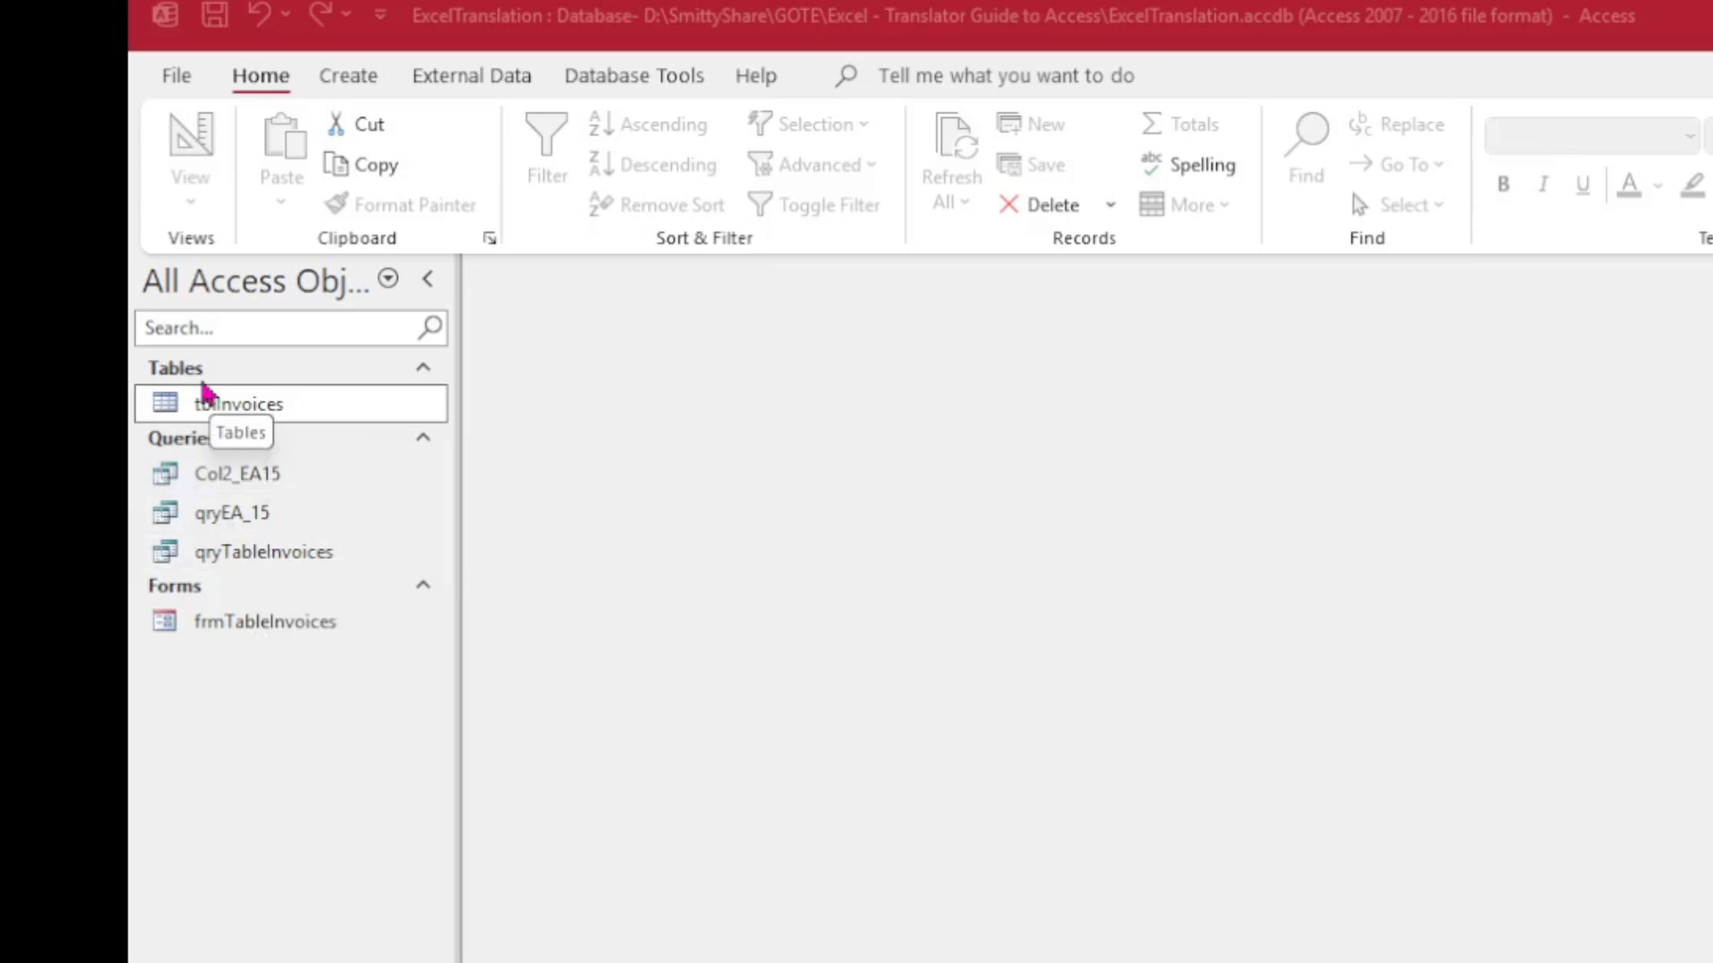
double_click(214, 406)
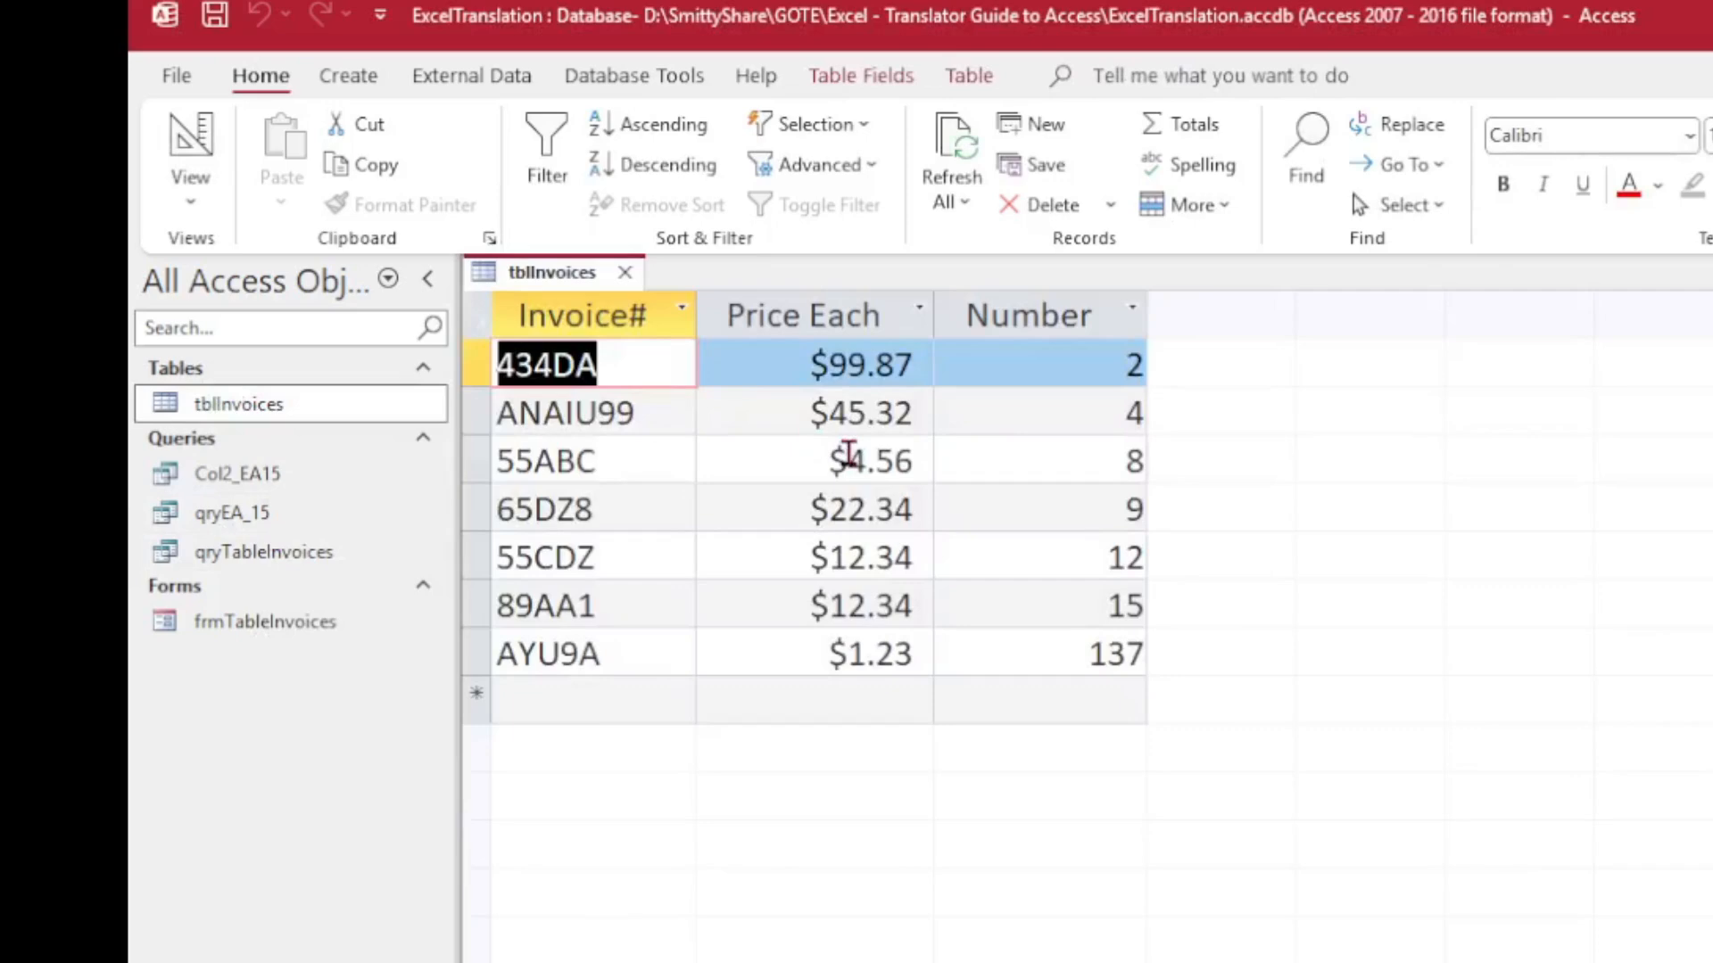
click(923, 691)
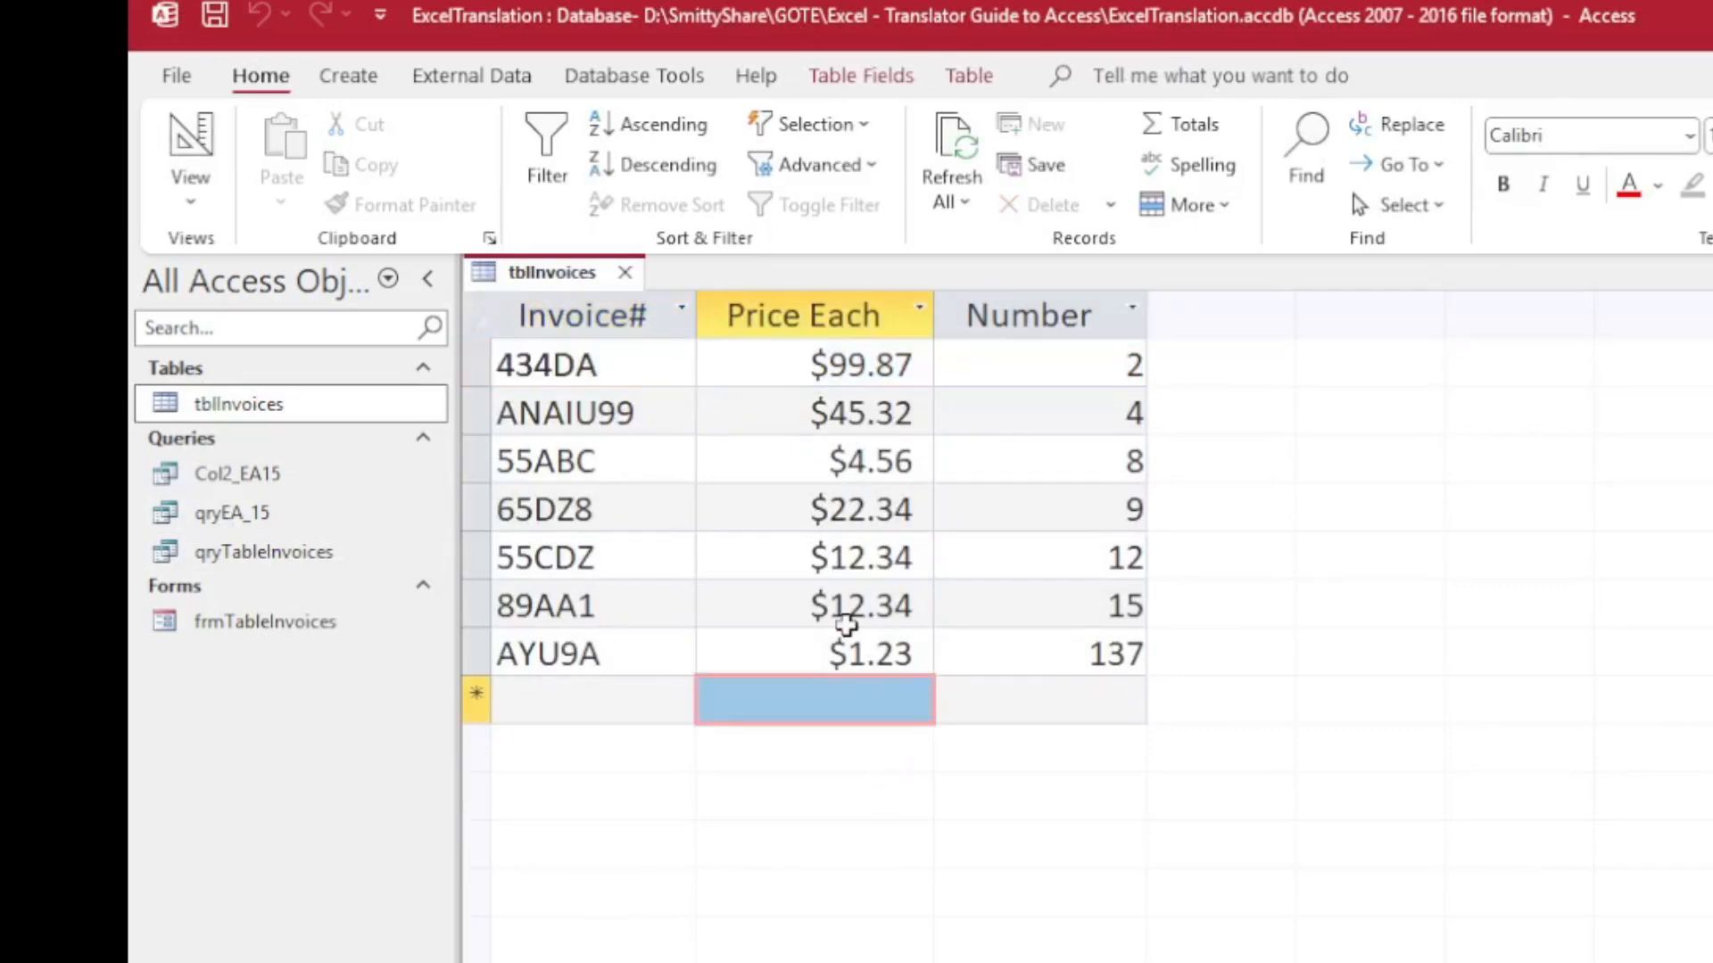
click(1040, 348)
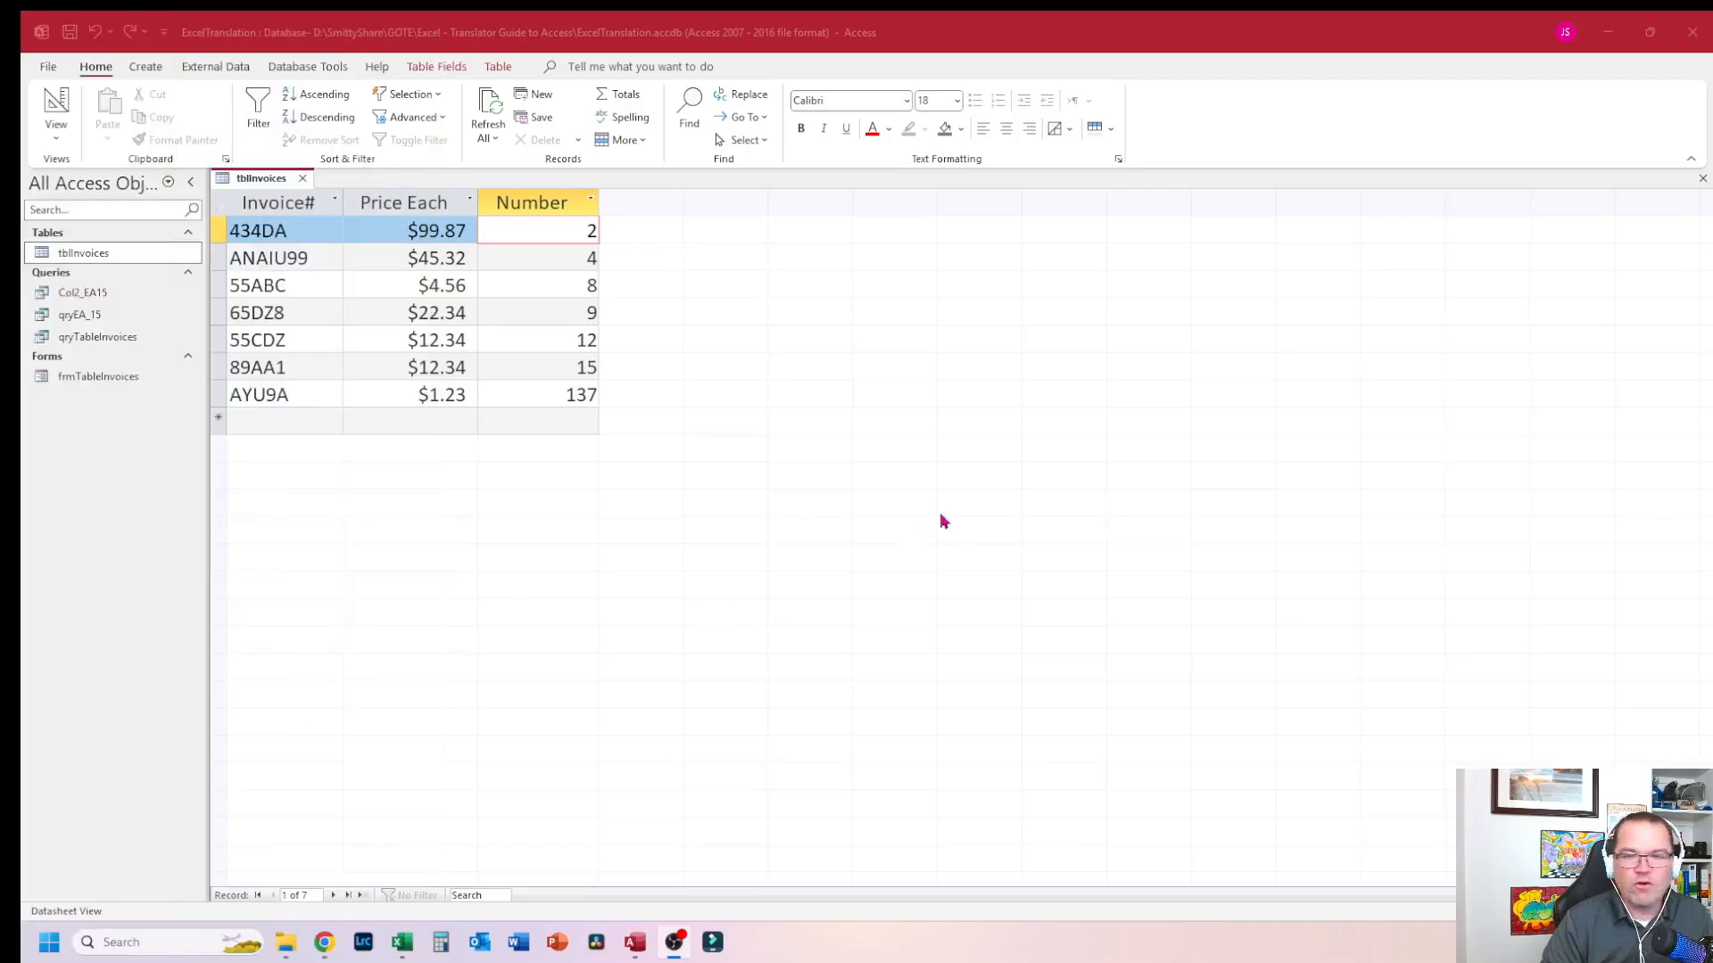
Step: Examine the tblInvoices records in Access, then close the table
click(591, 418)
click(272, 232)
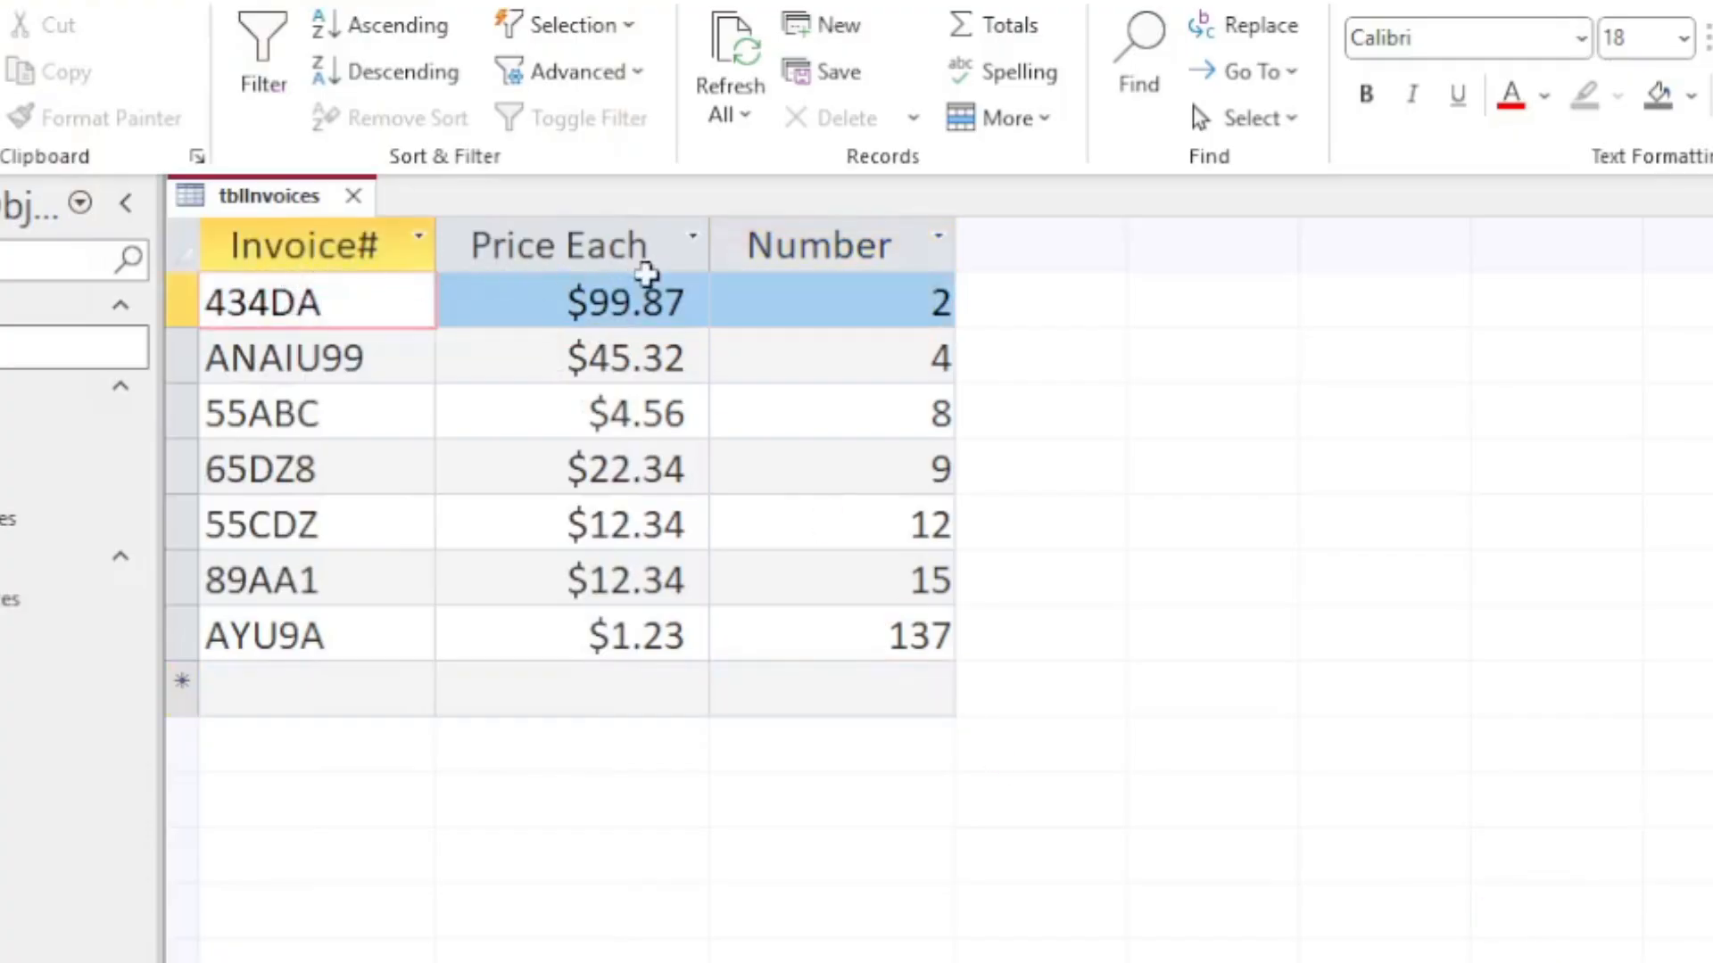
click(930, 303)
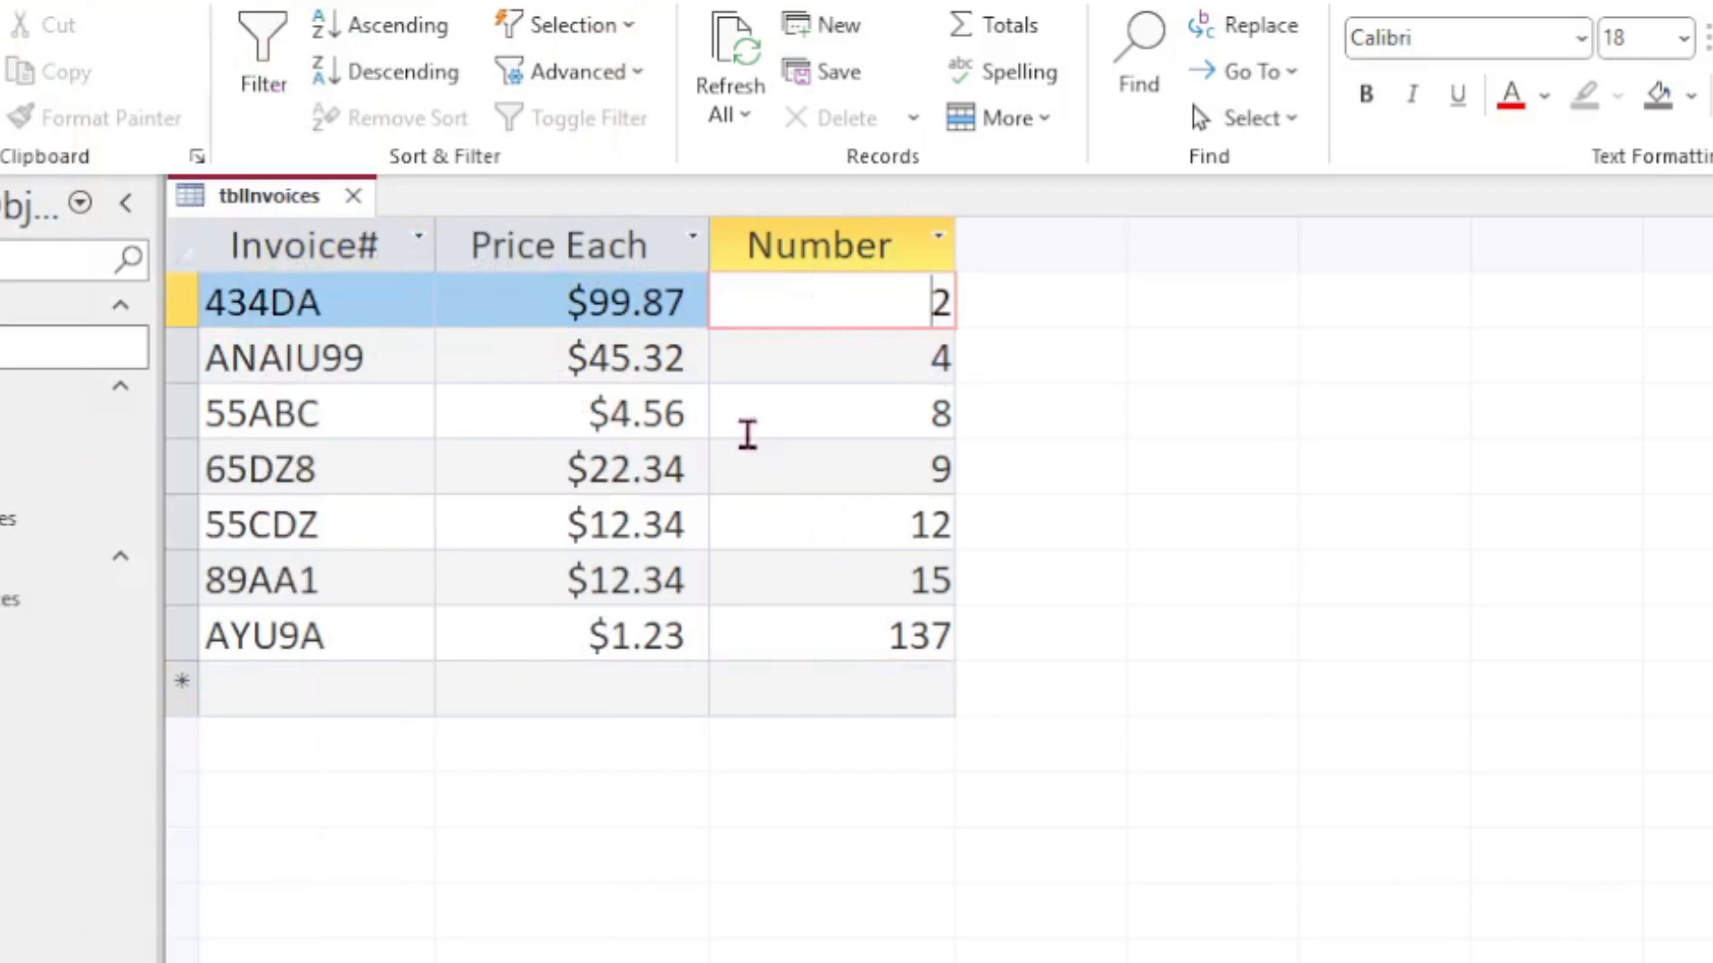
click(370, 421)
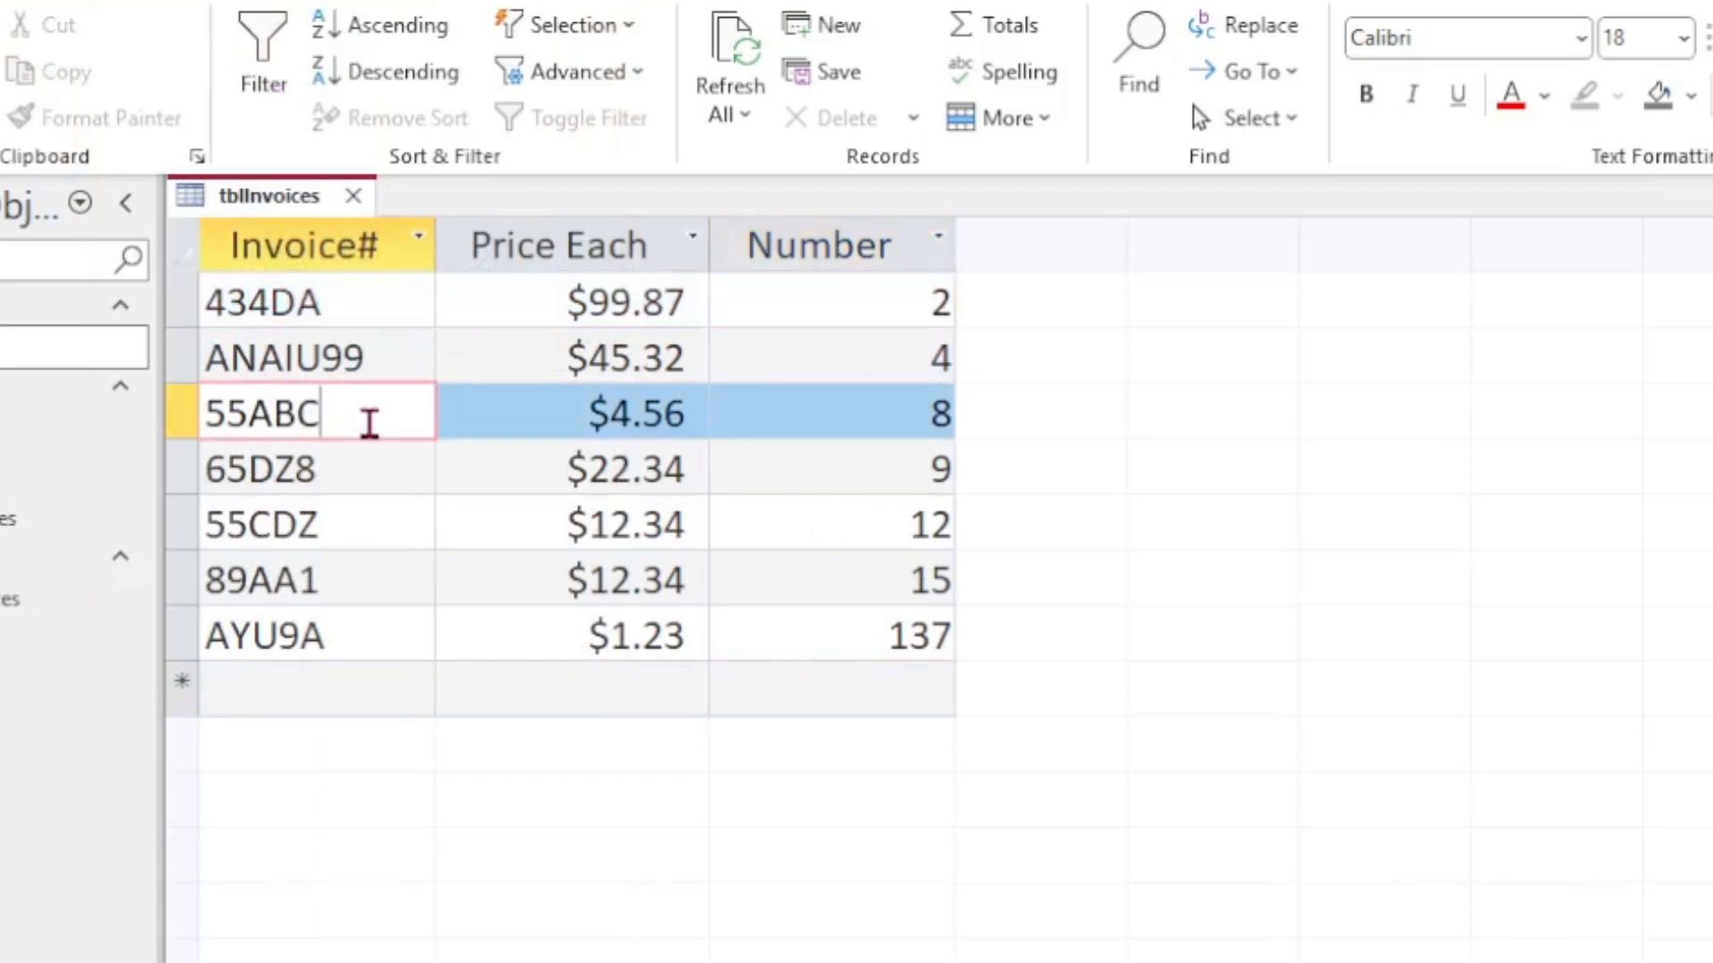
click(354, 196)
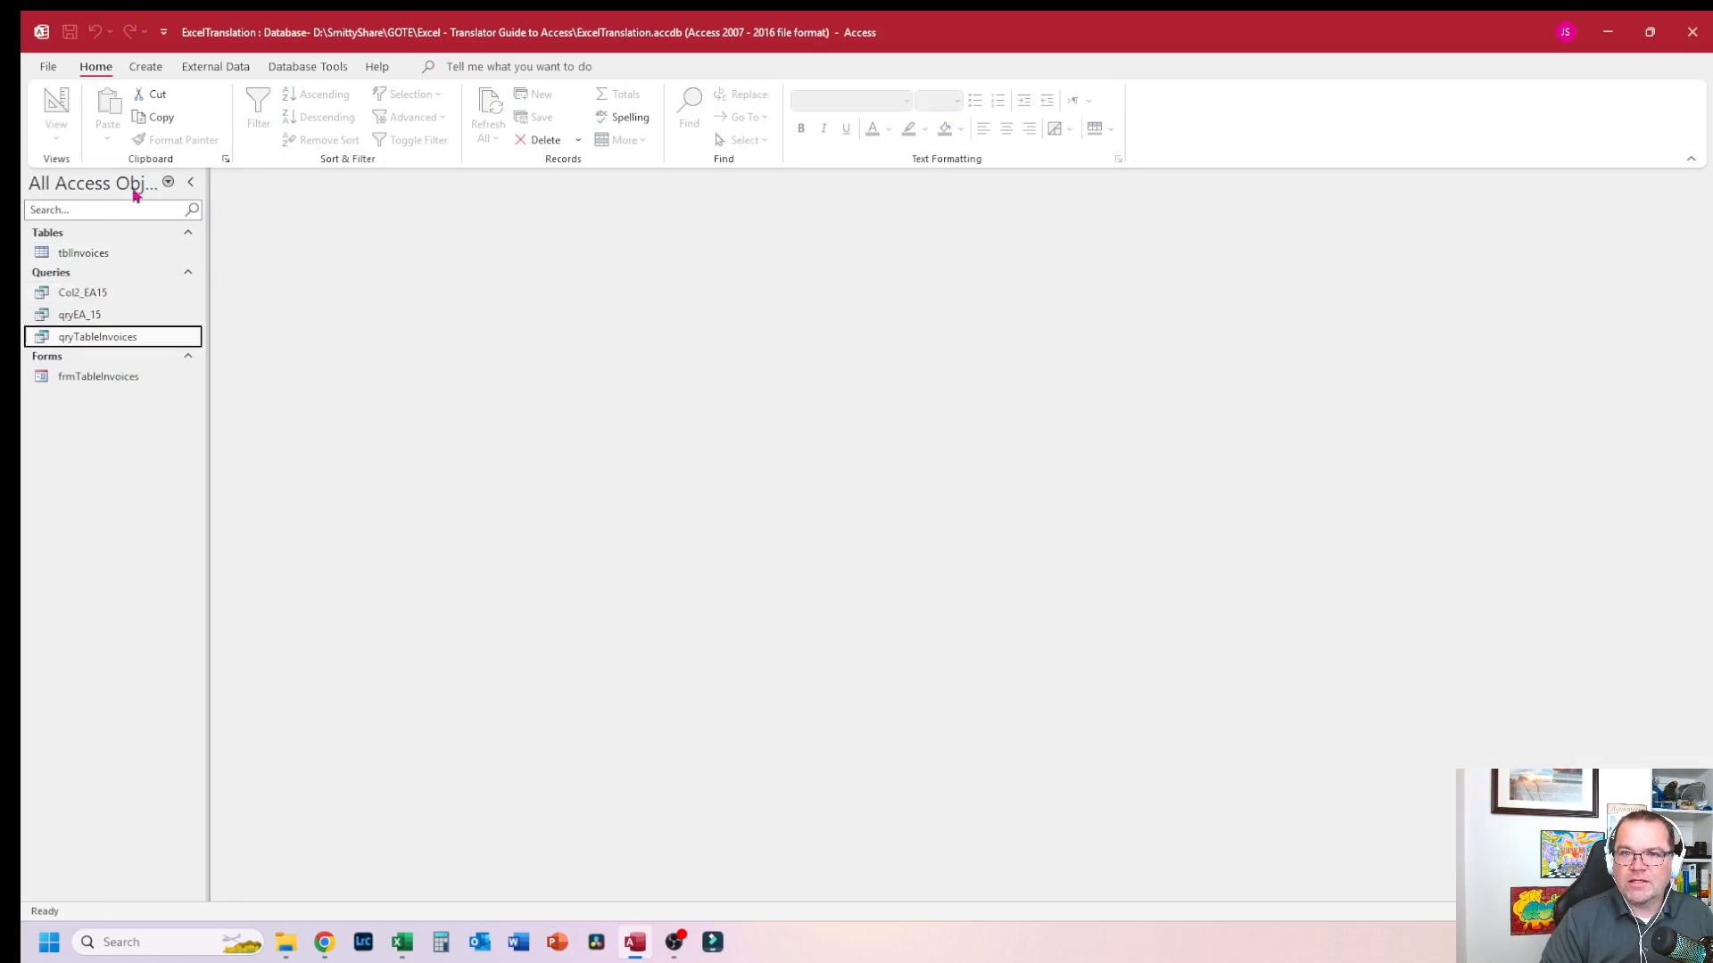
Step: Open the qryTableInvoices query in Design view and inspect its field grid
right_click(122, 338)
click(221, 382)
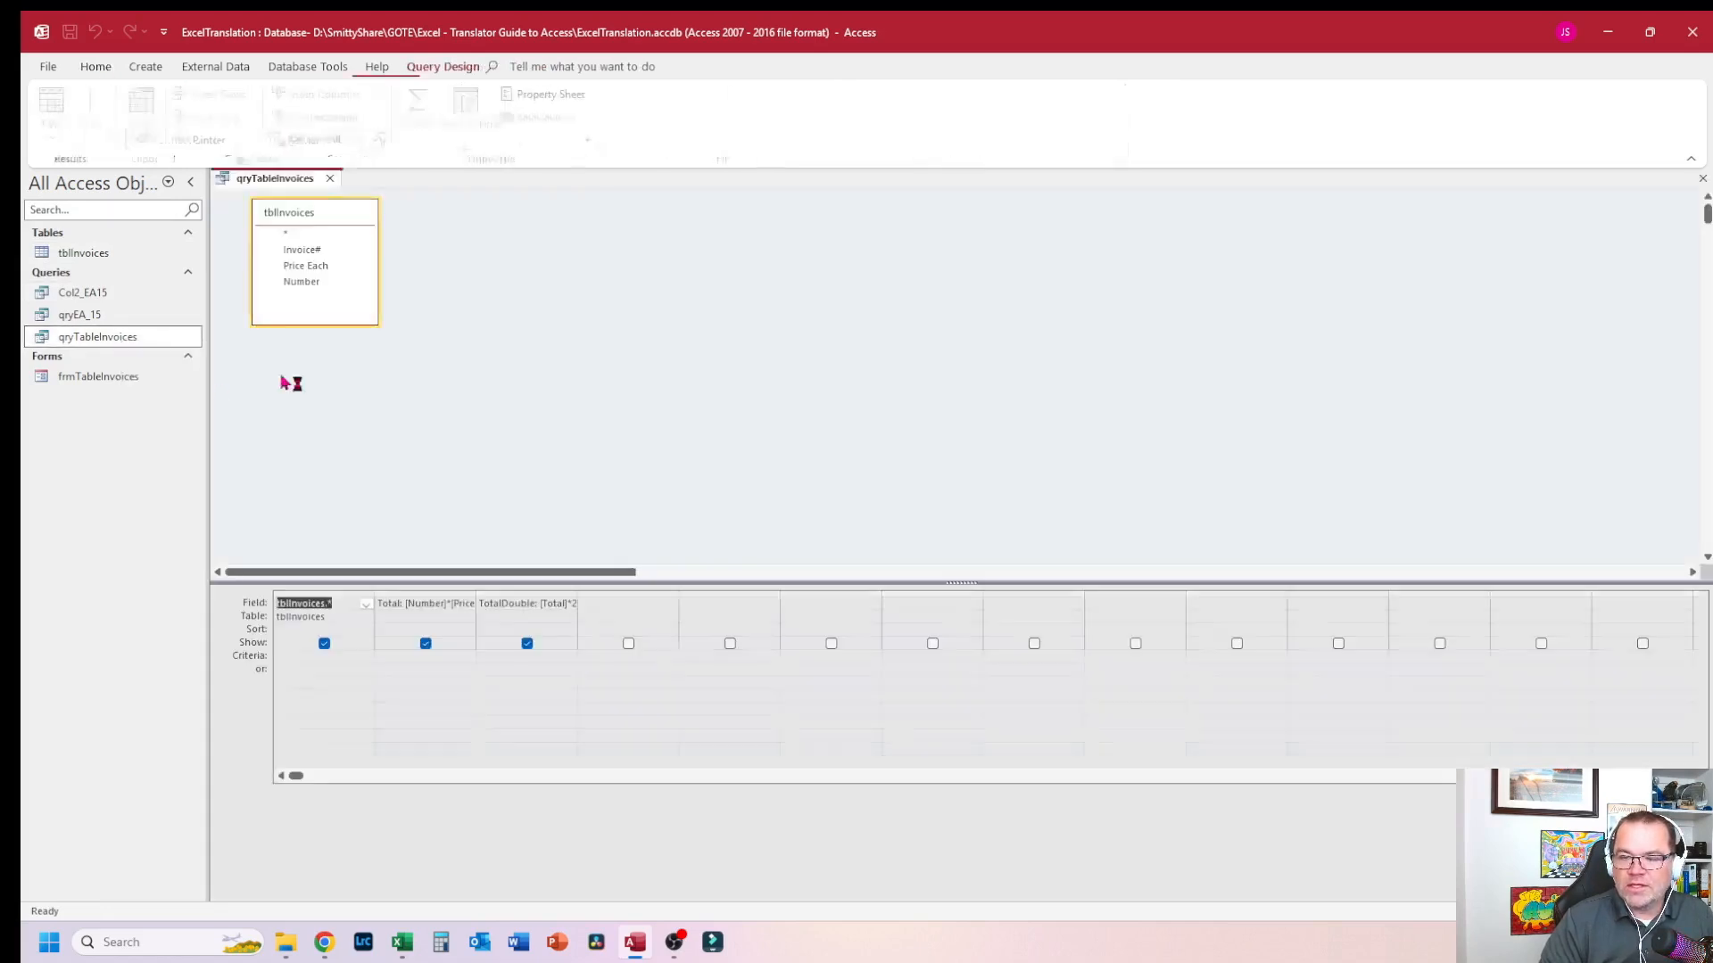
drag(340, 202, 632, 254)
drag(1063, 198, 1195, 214)
drag(1139, 425, 1139, 445)
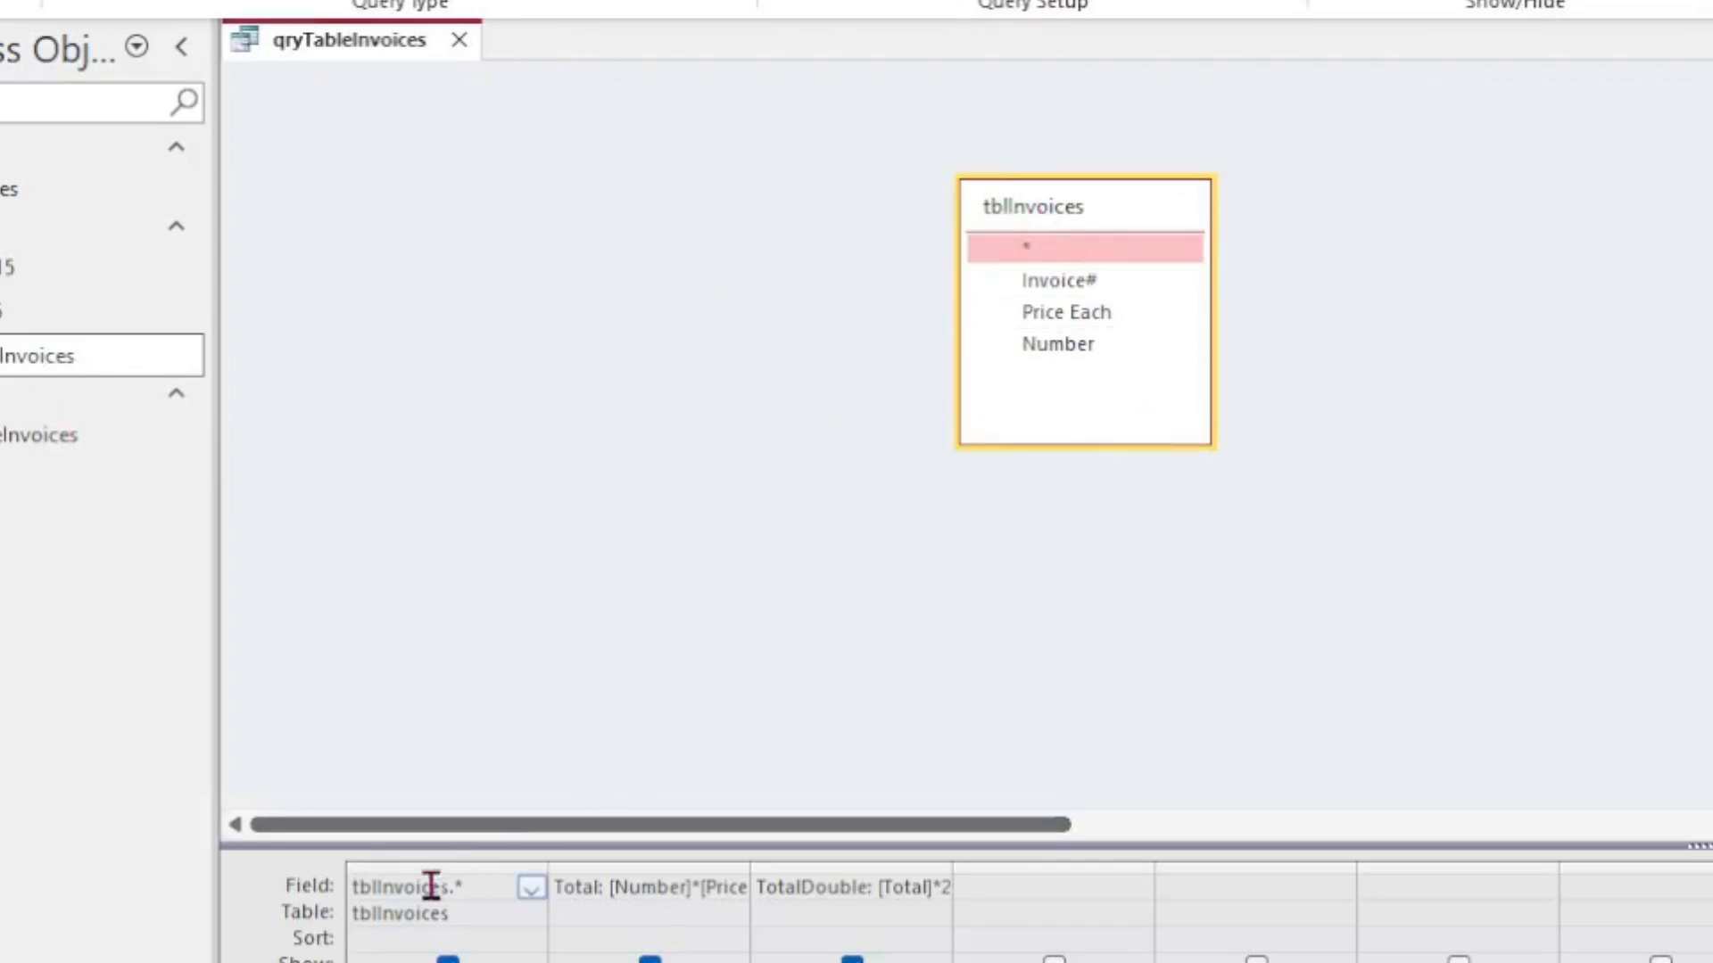
click(1033, 259)
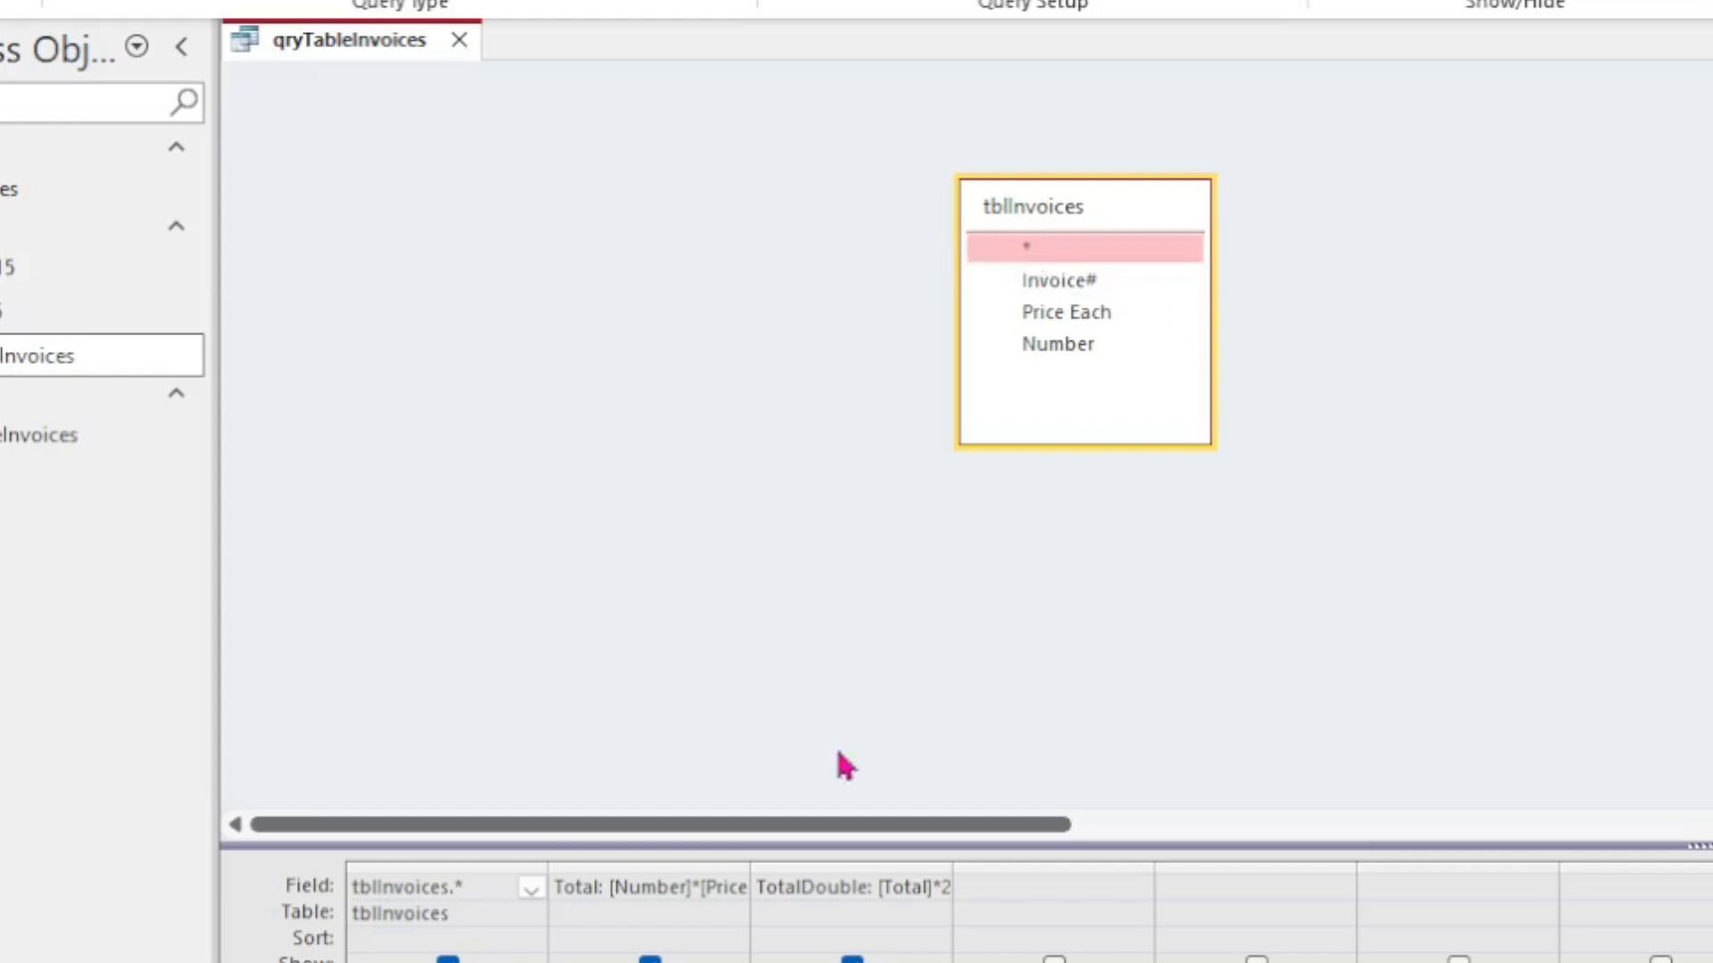
Step: Widen the Total expression column in the query grid, then view the query results in Datasheet view
drag(752, 866, 834, 872)
drag(1102, 461, 1463, 464)
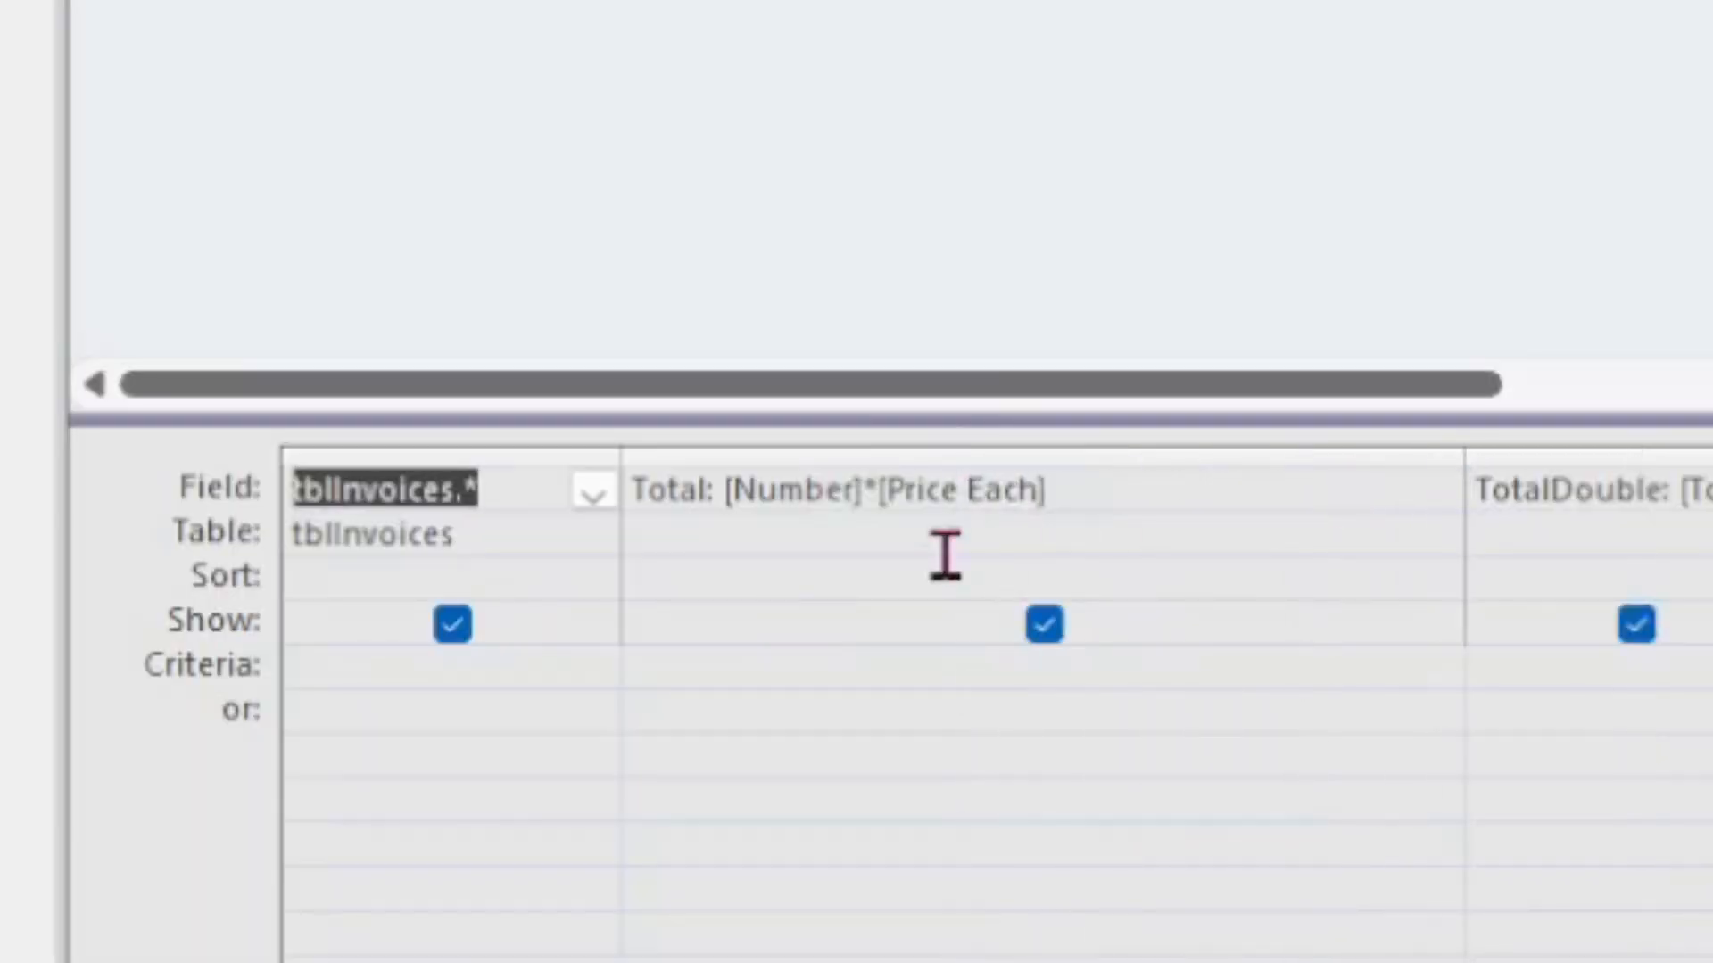
click(1167, 494)
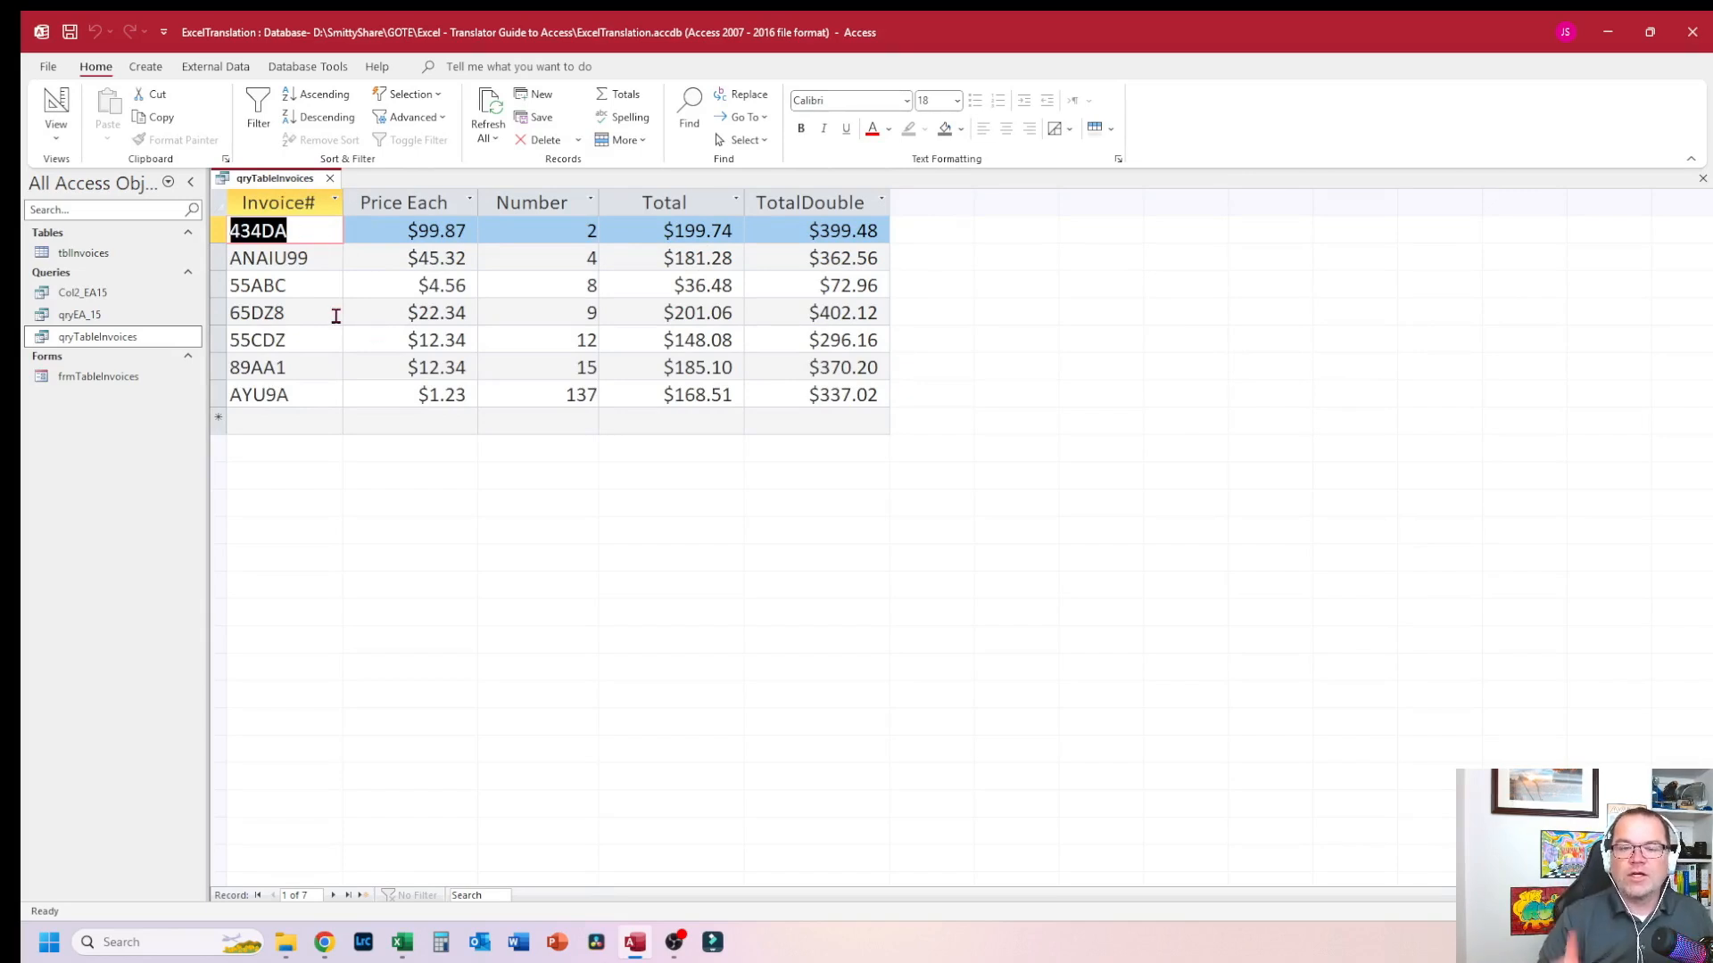
Step: Return to Excel and inspect the qryTableInvoices spilled range
click(401, 942)
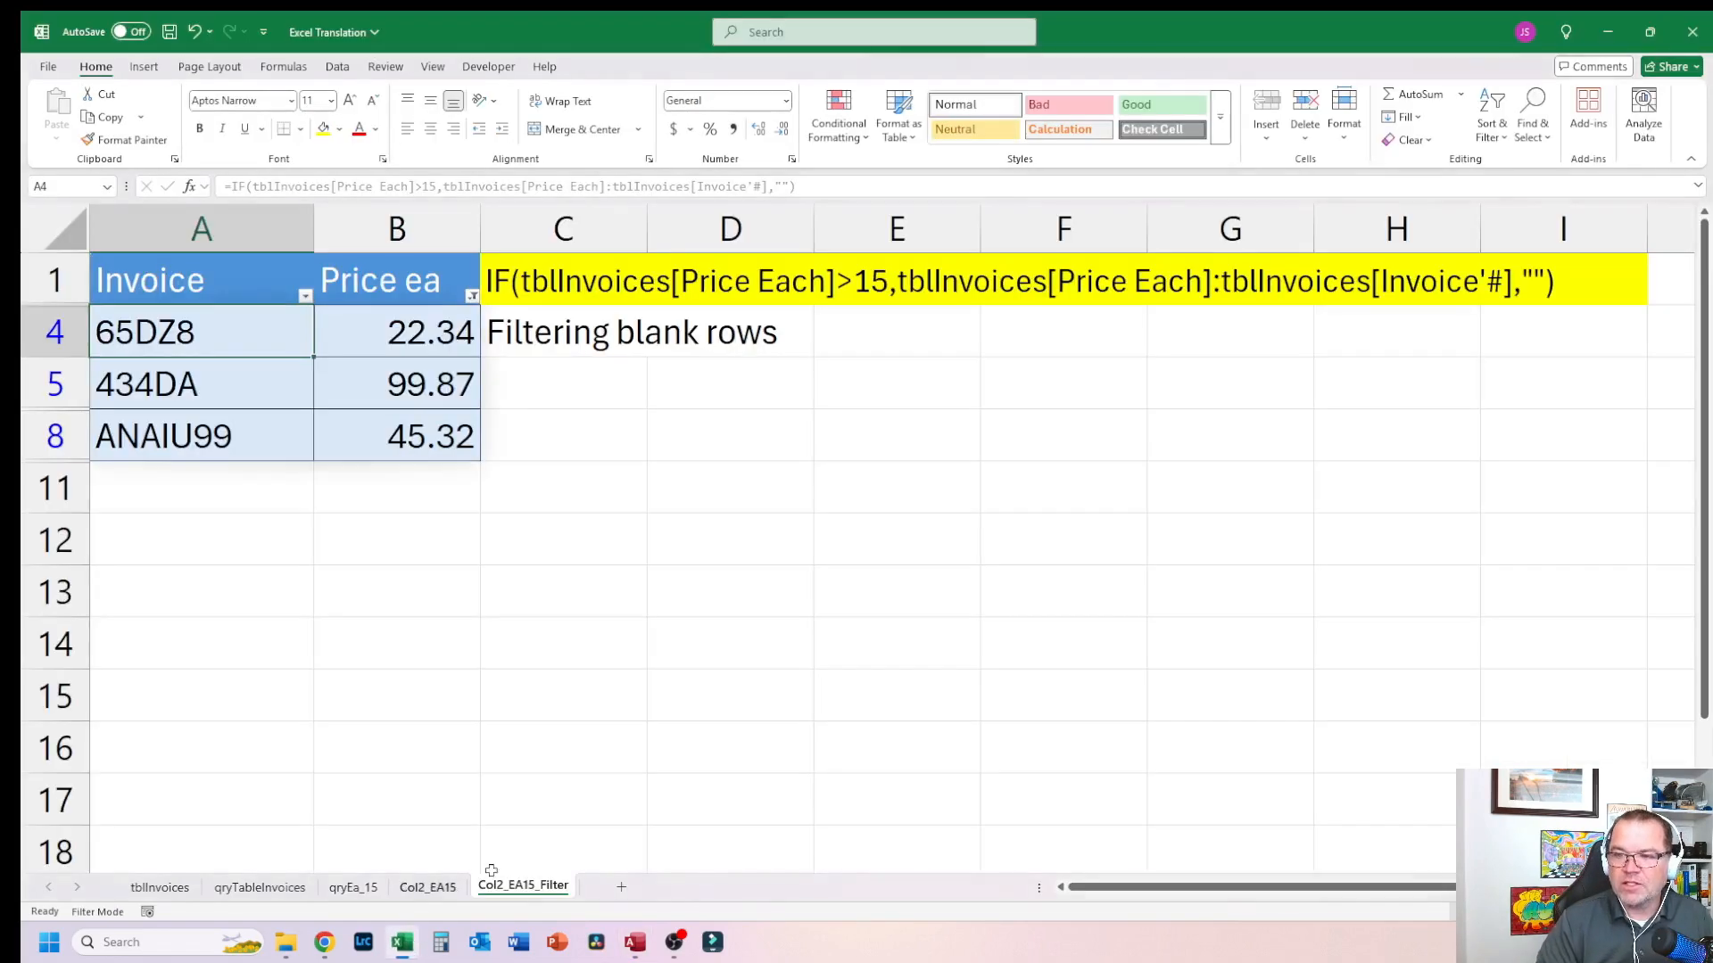
click(566, 593)
click(259, 887)
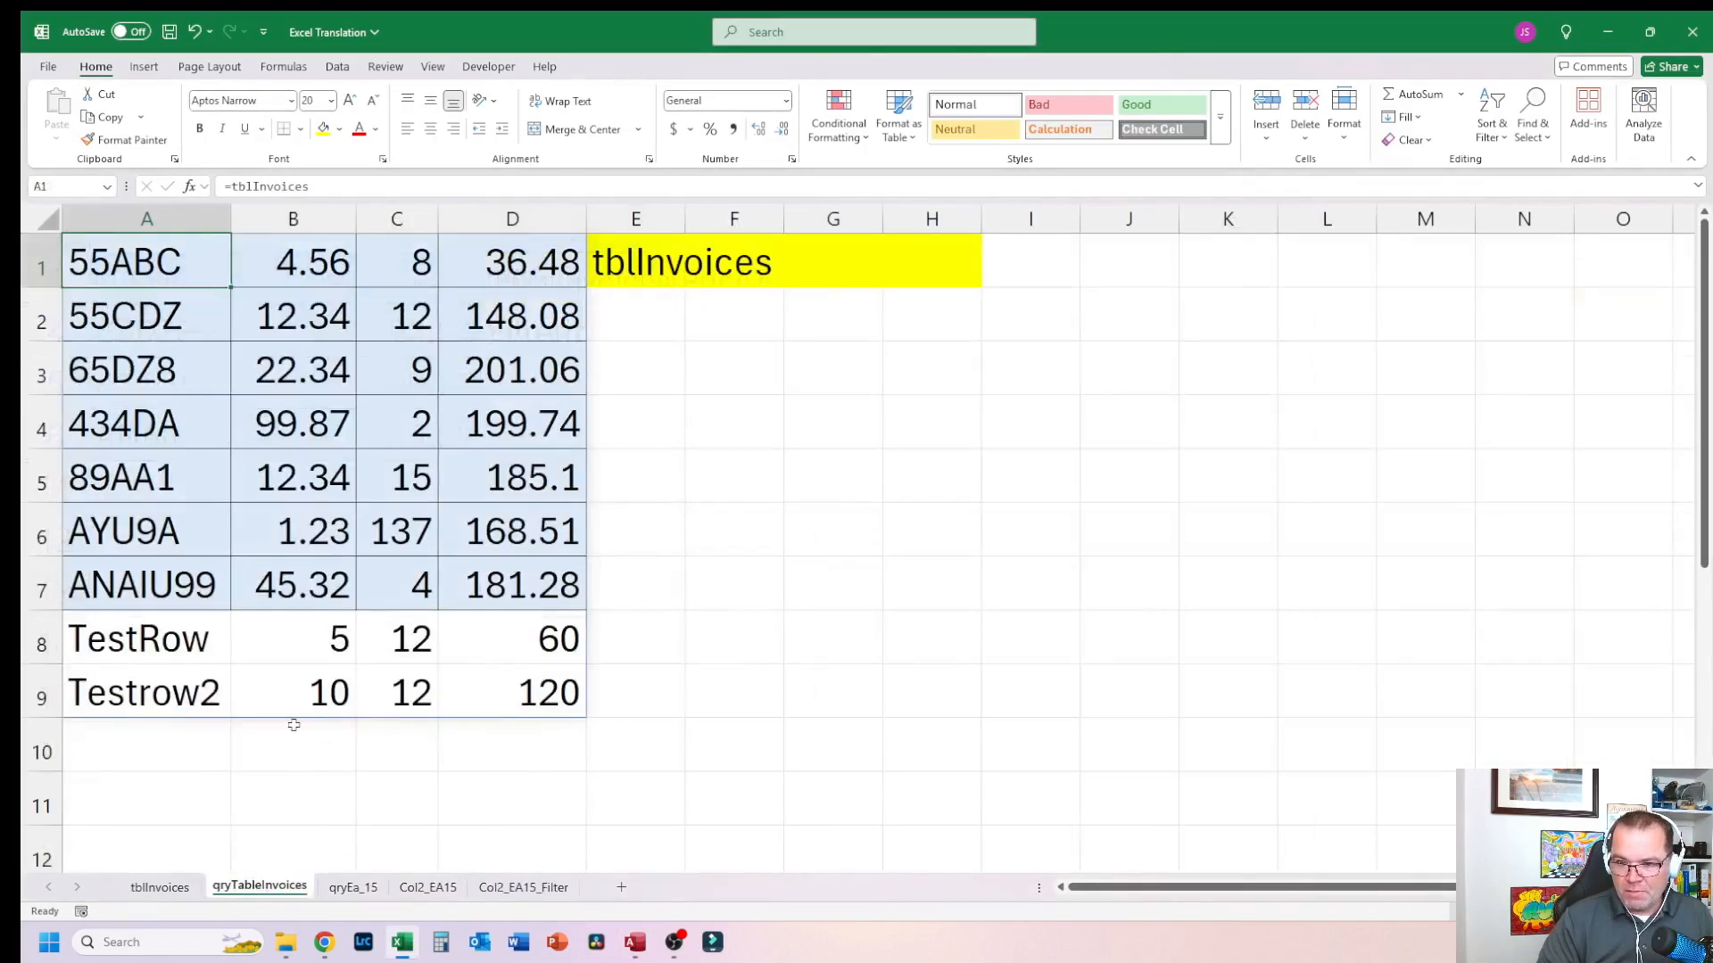
click(530, 682)
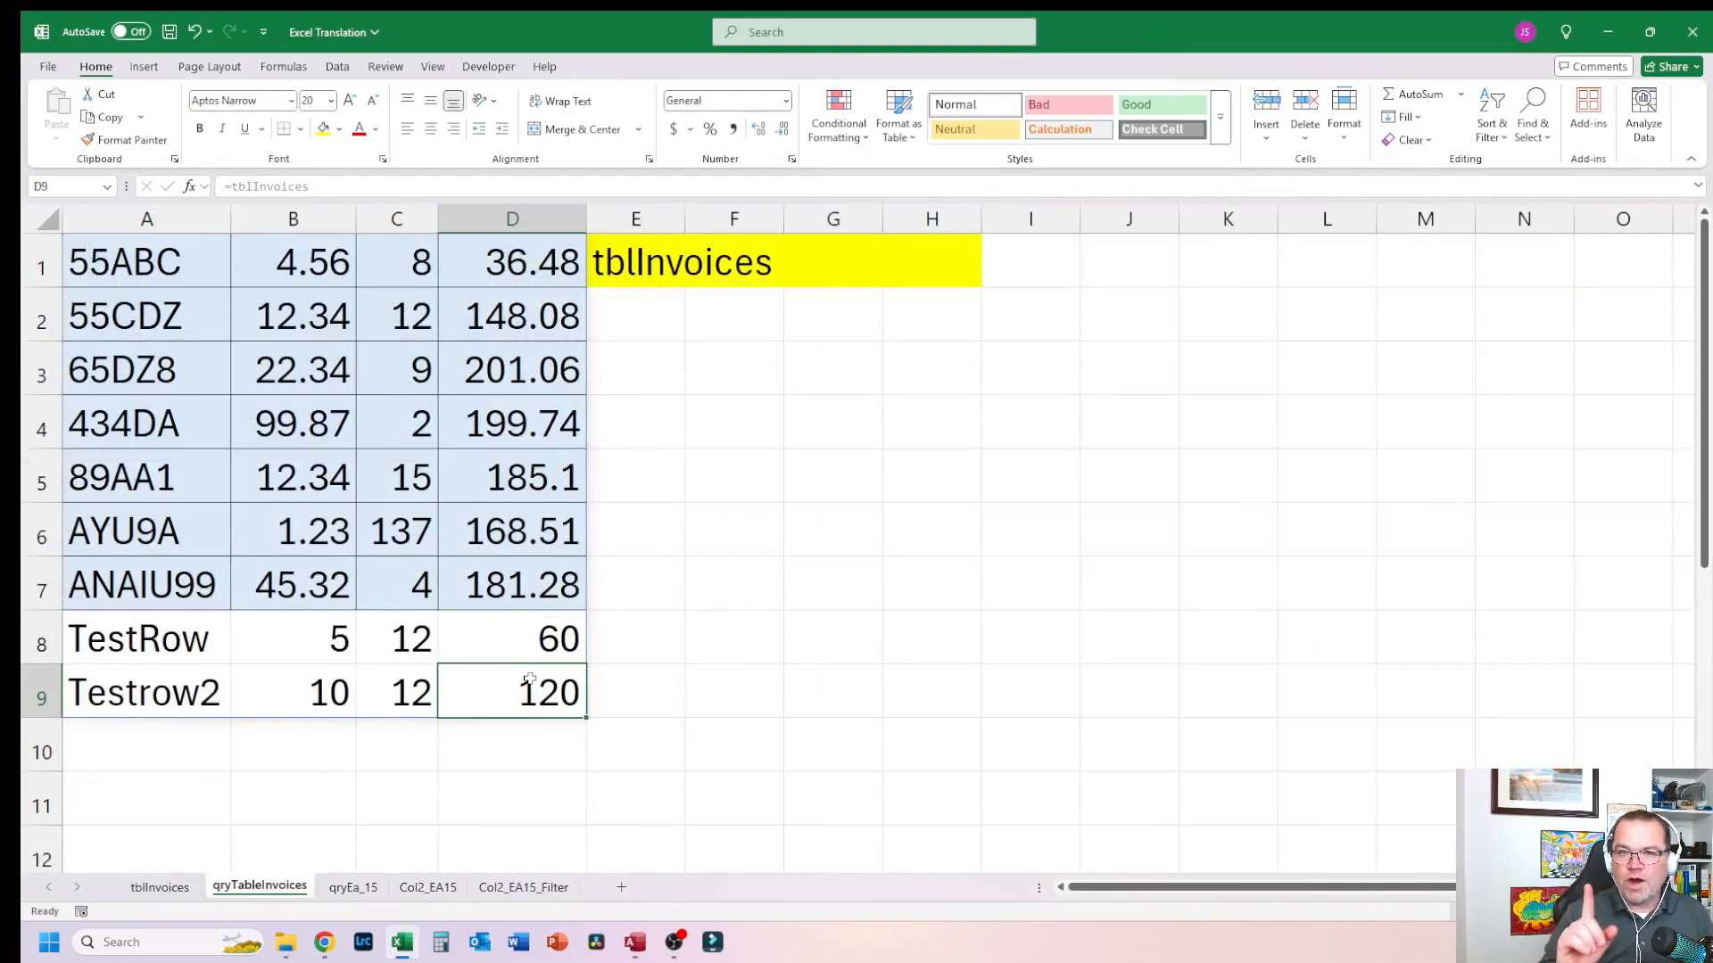
click(299, 591)
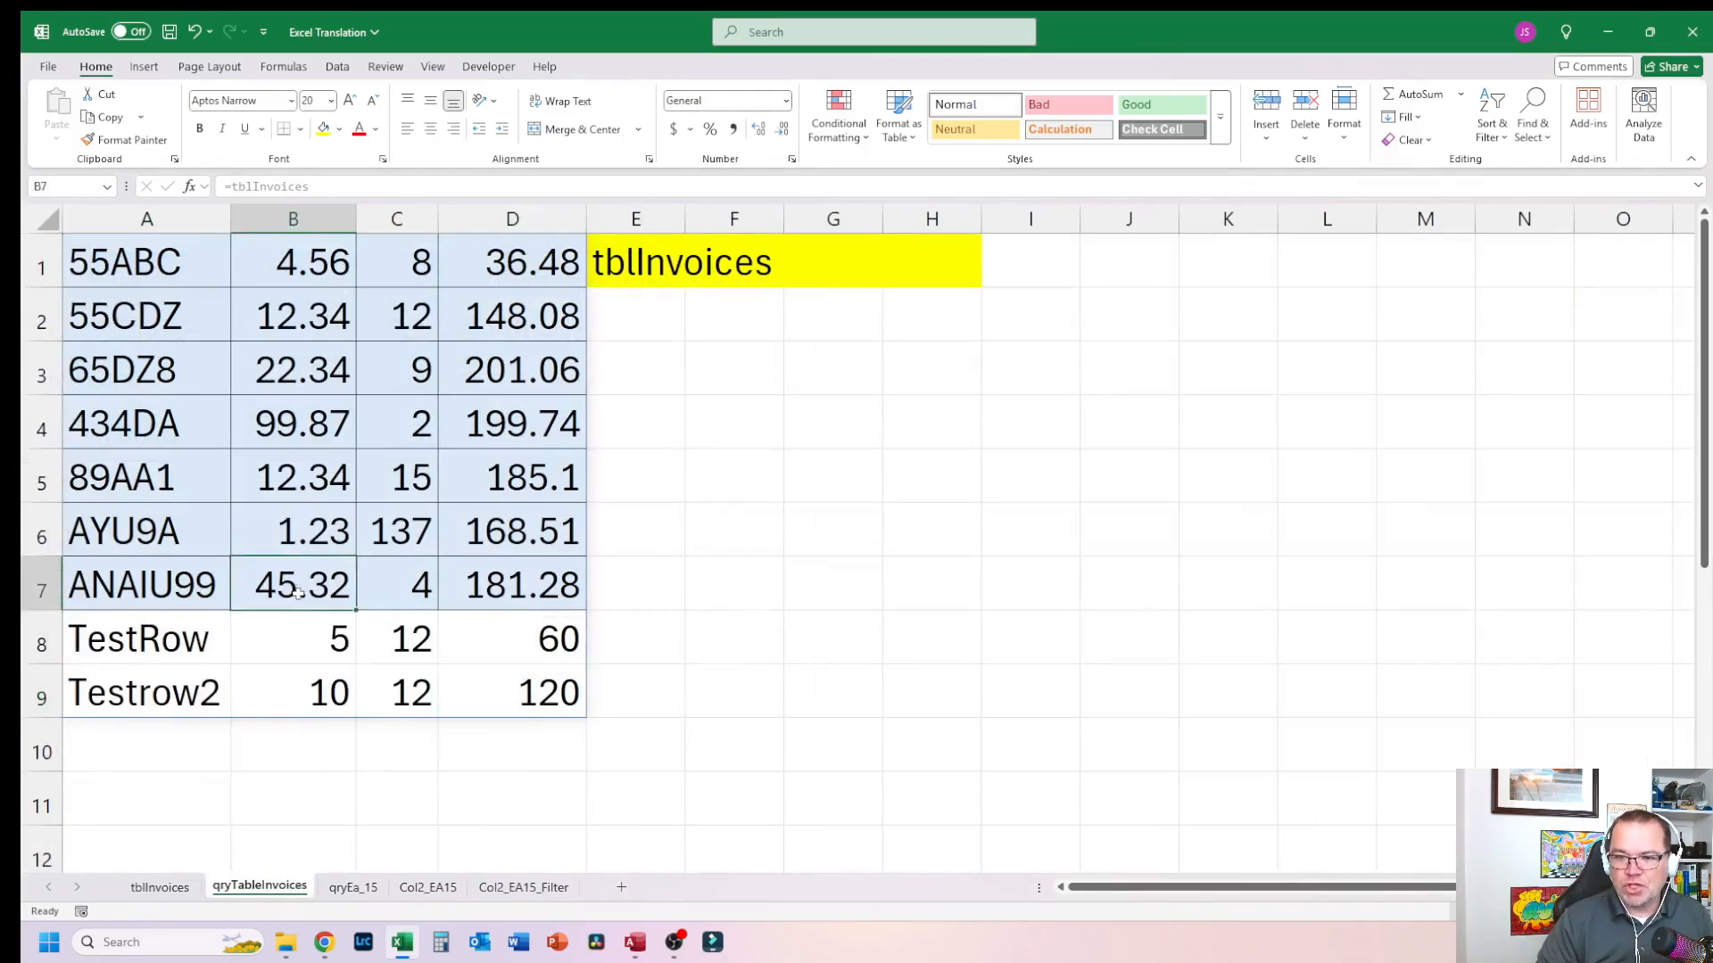
click(363, 591)
text(15)
key(Return)
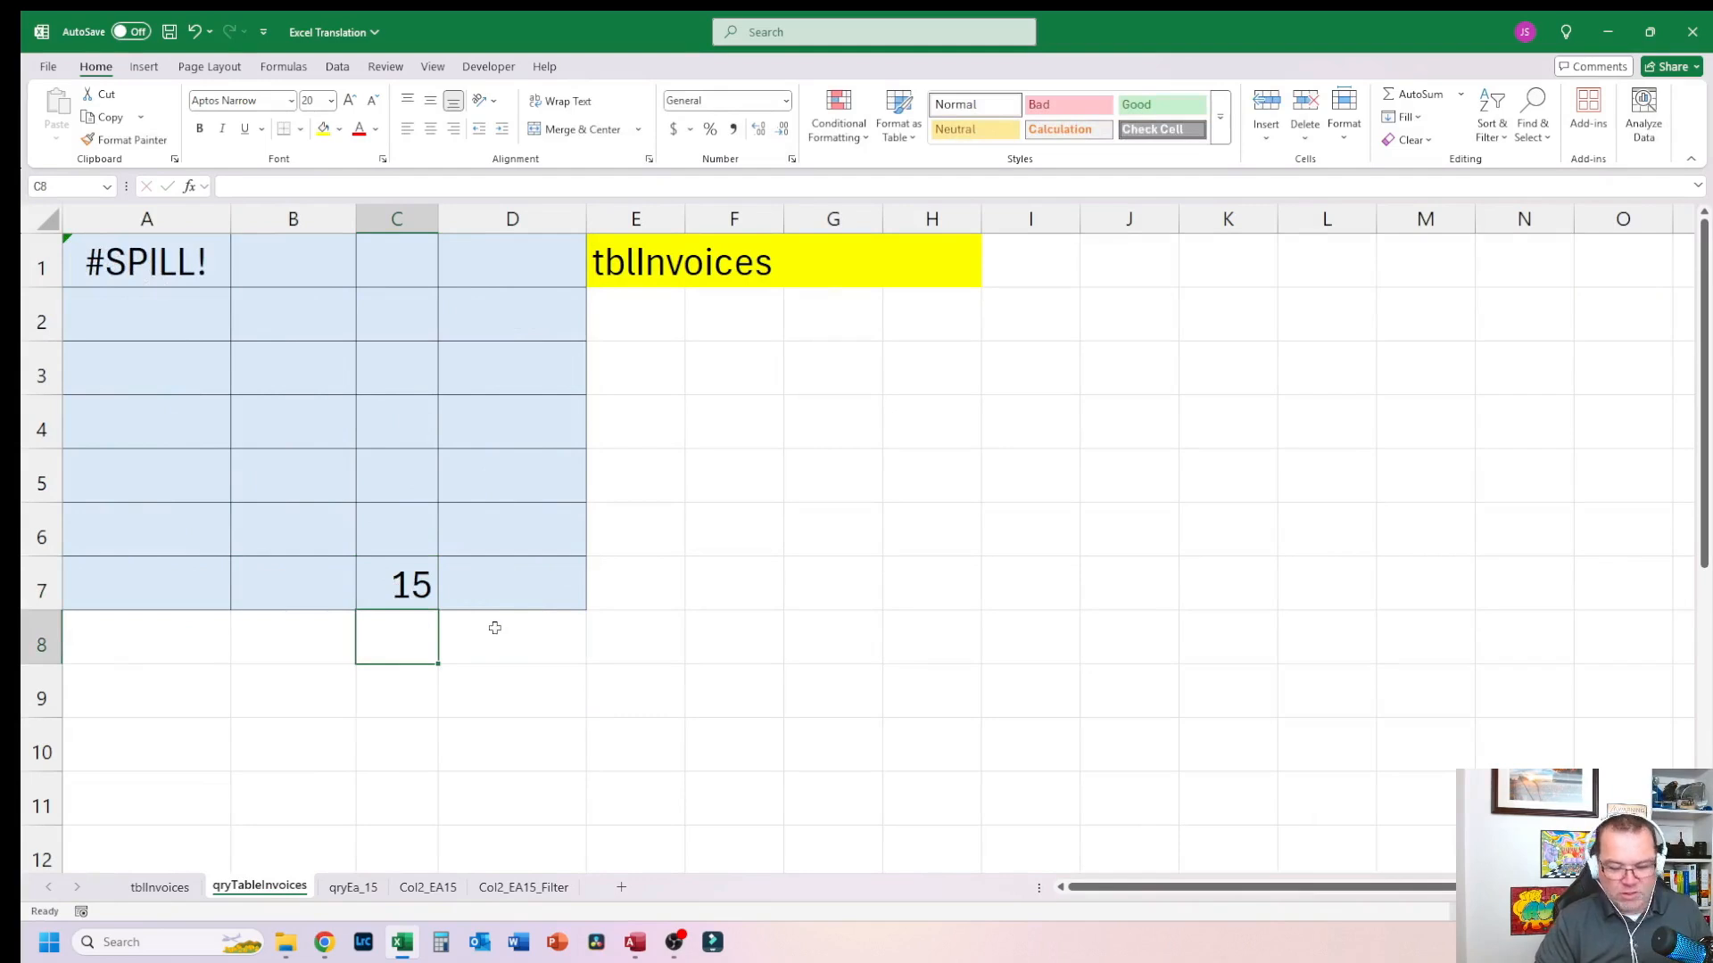
key(ctrl+z)
click(410, 631)
click(416, 586)
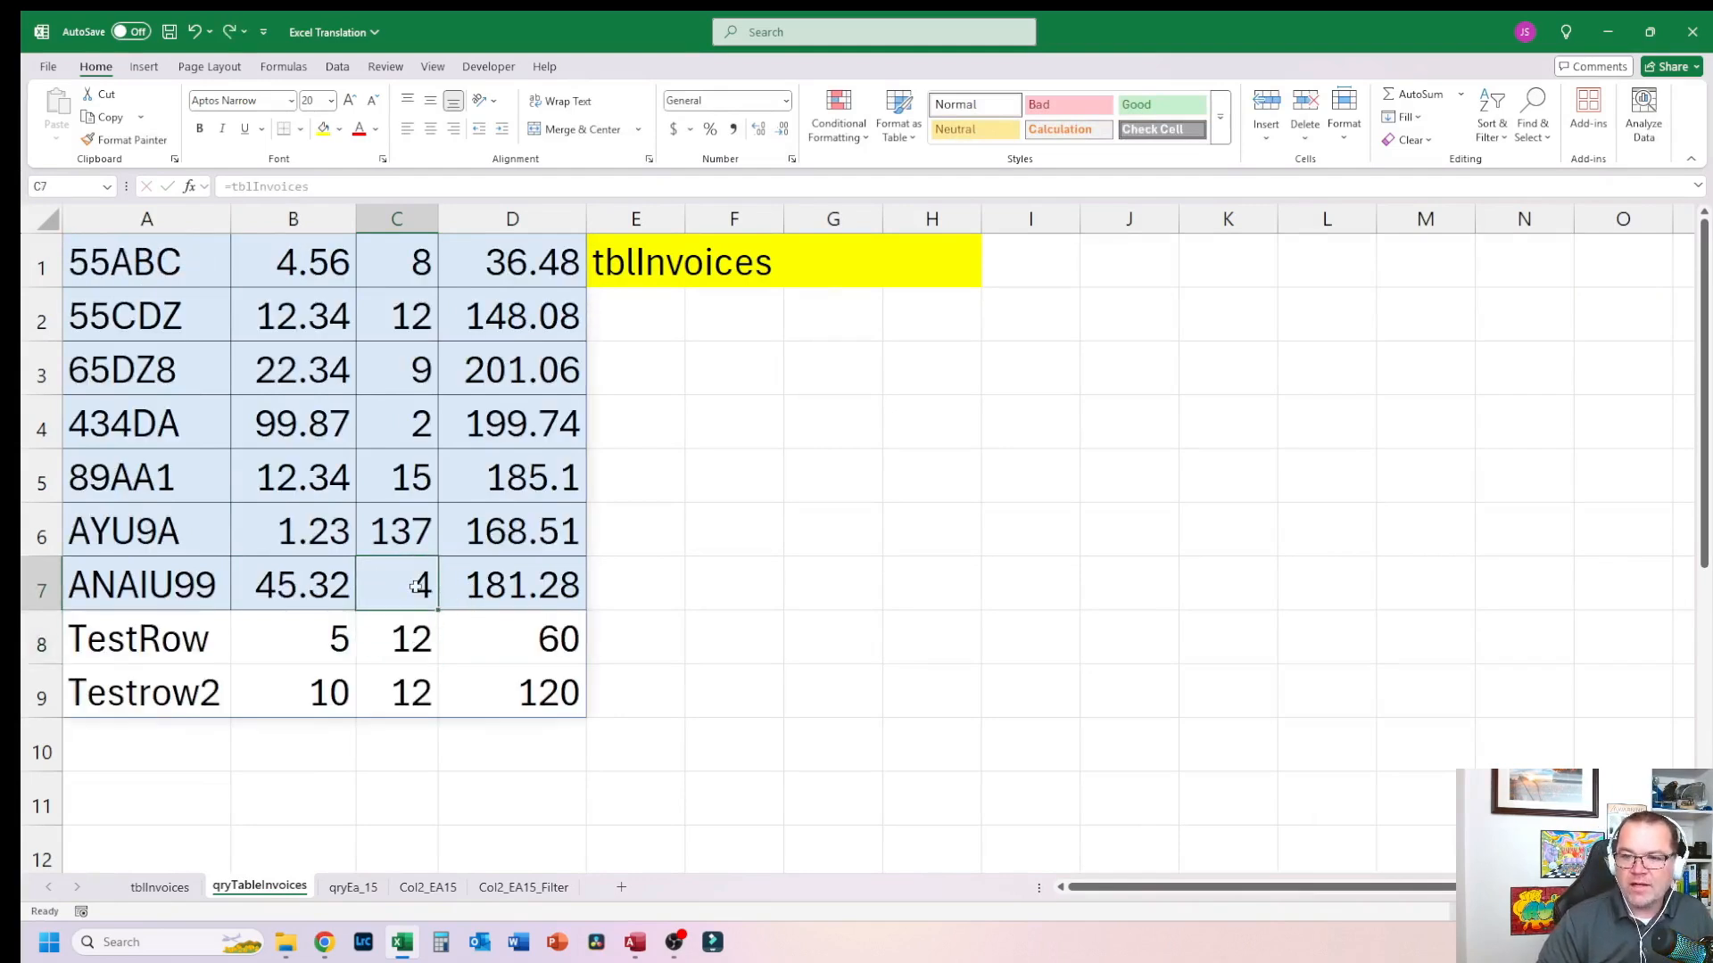
Step: Set ANAIU99's Number to 15 in the Excel tblInvoices table and check the qryTableInvoices sheet
click(160, 886)
click(668, 688)
text(15)
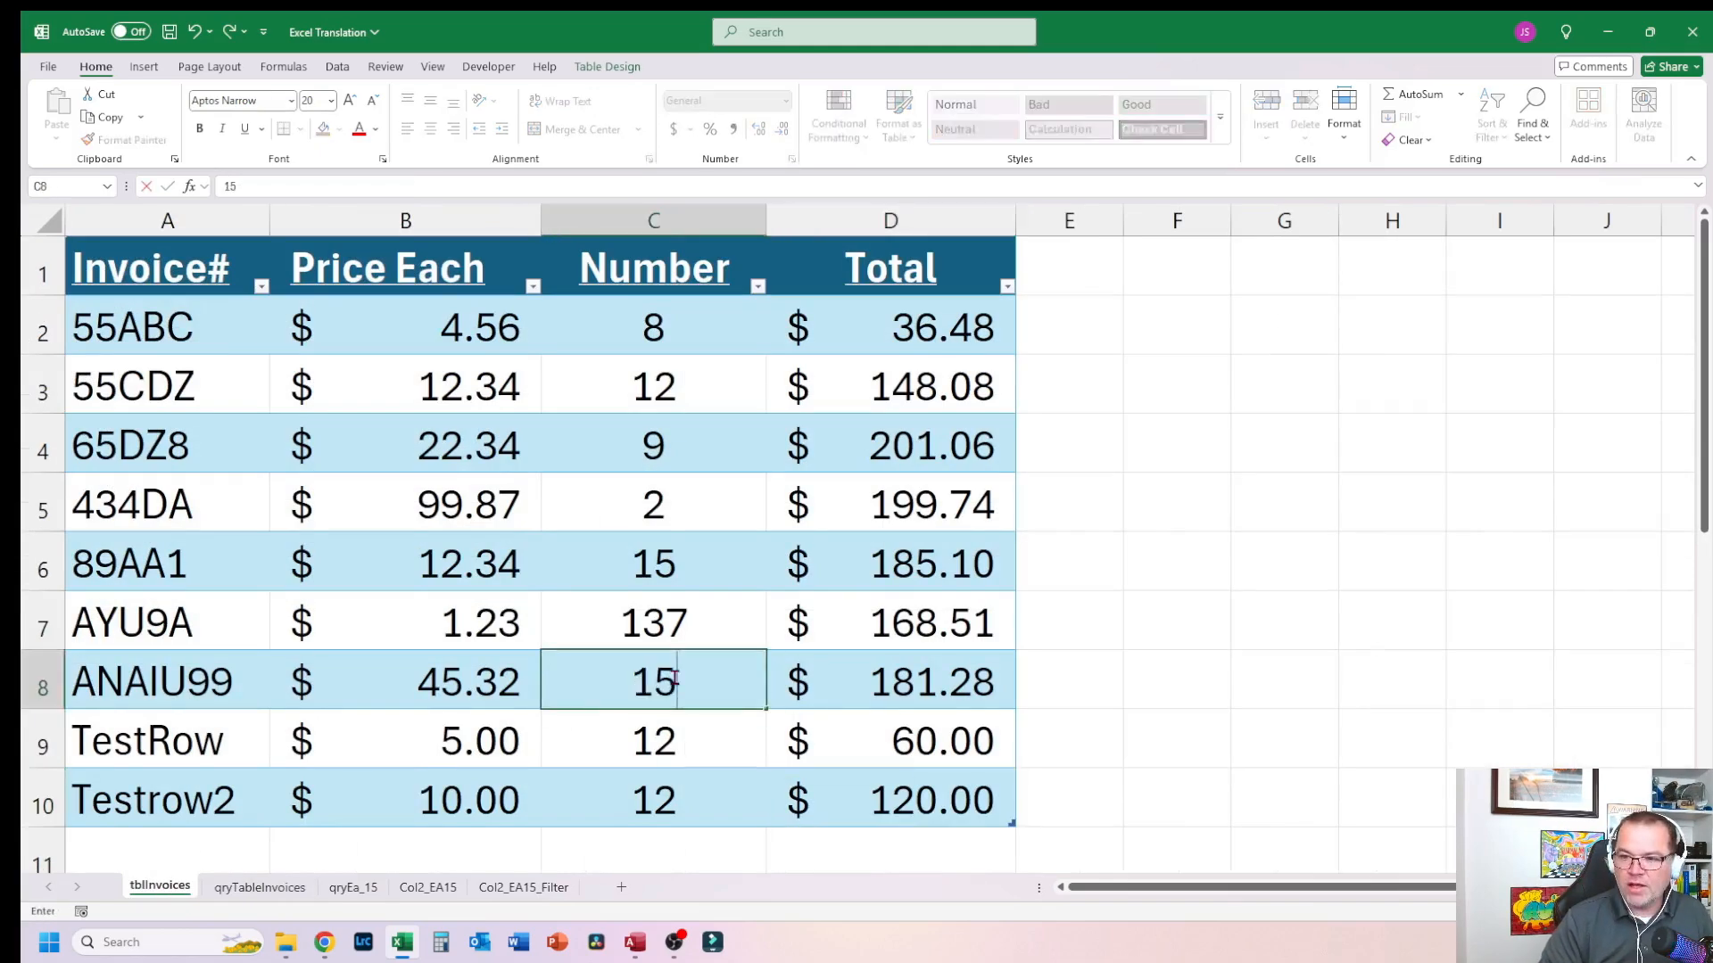
key(Return)
text(.)
key(Escape)
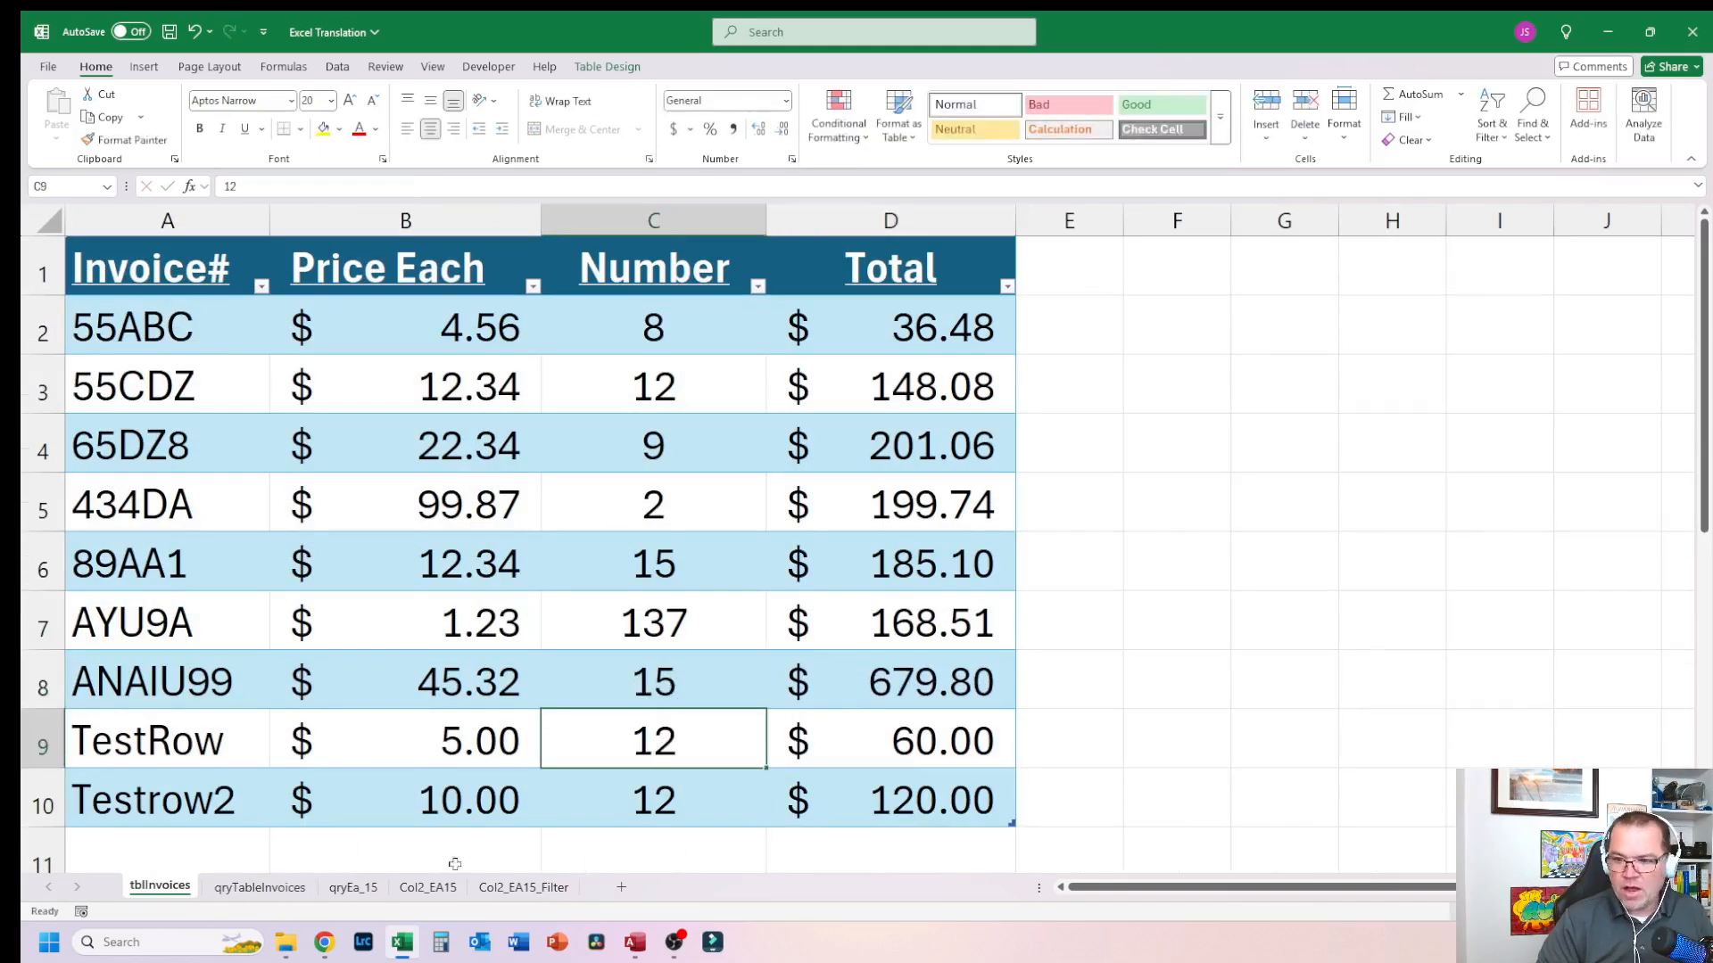
click(297, 889)
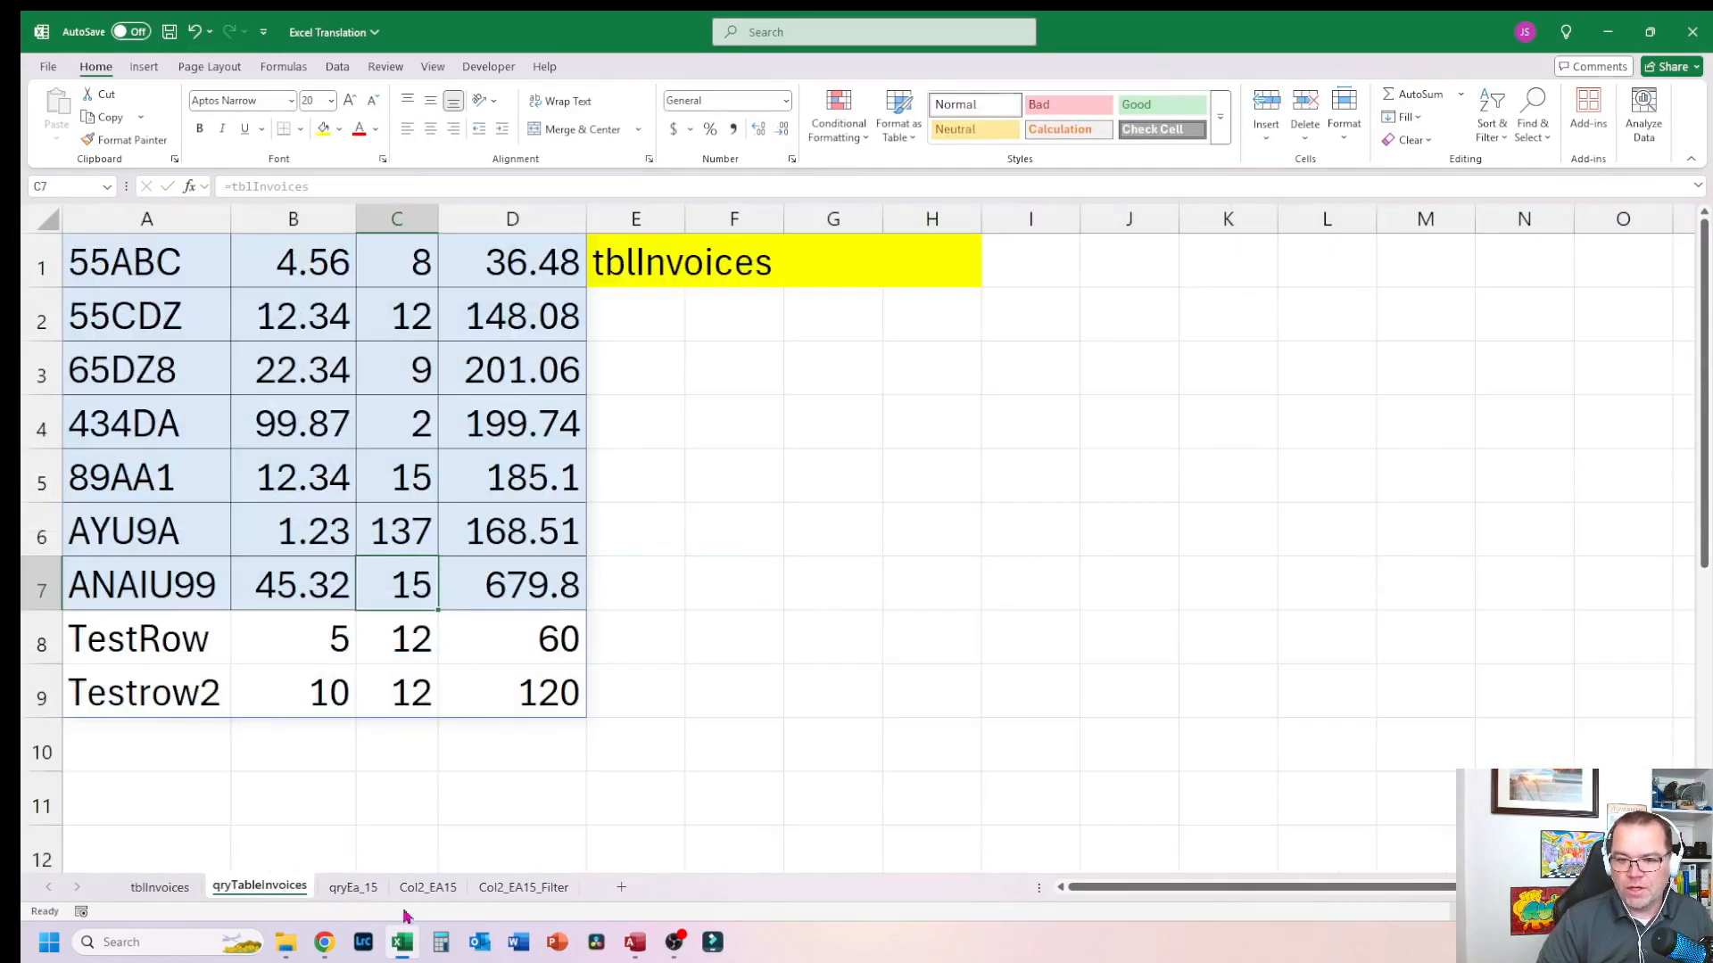
Step: Switch to Access and set 65DZ8's Number to 99 in the qryTableInvoices query datasheet, then save the record
click(634, 942)
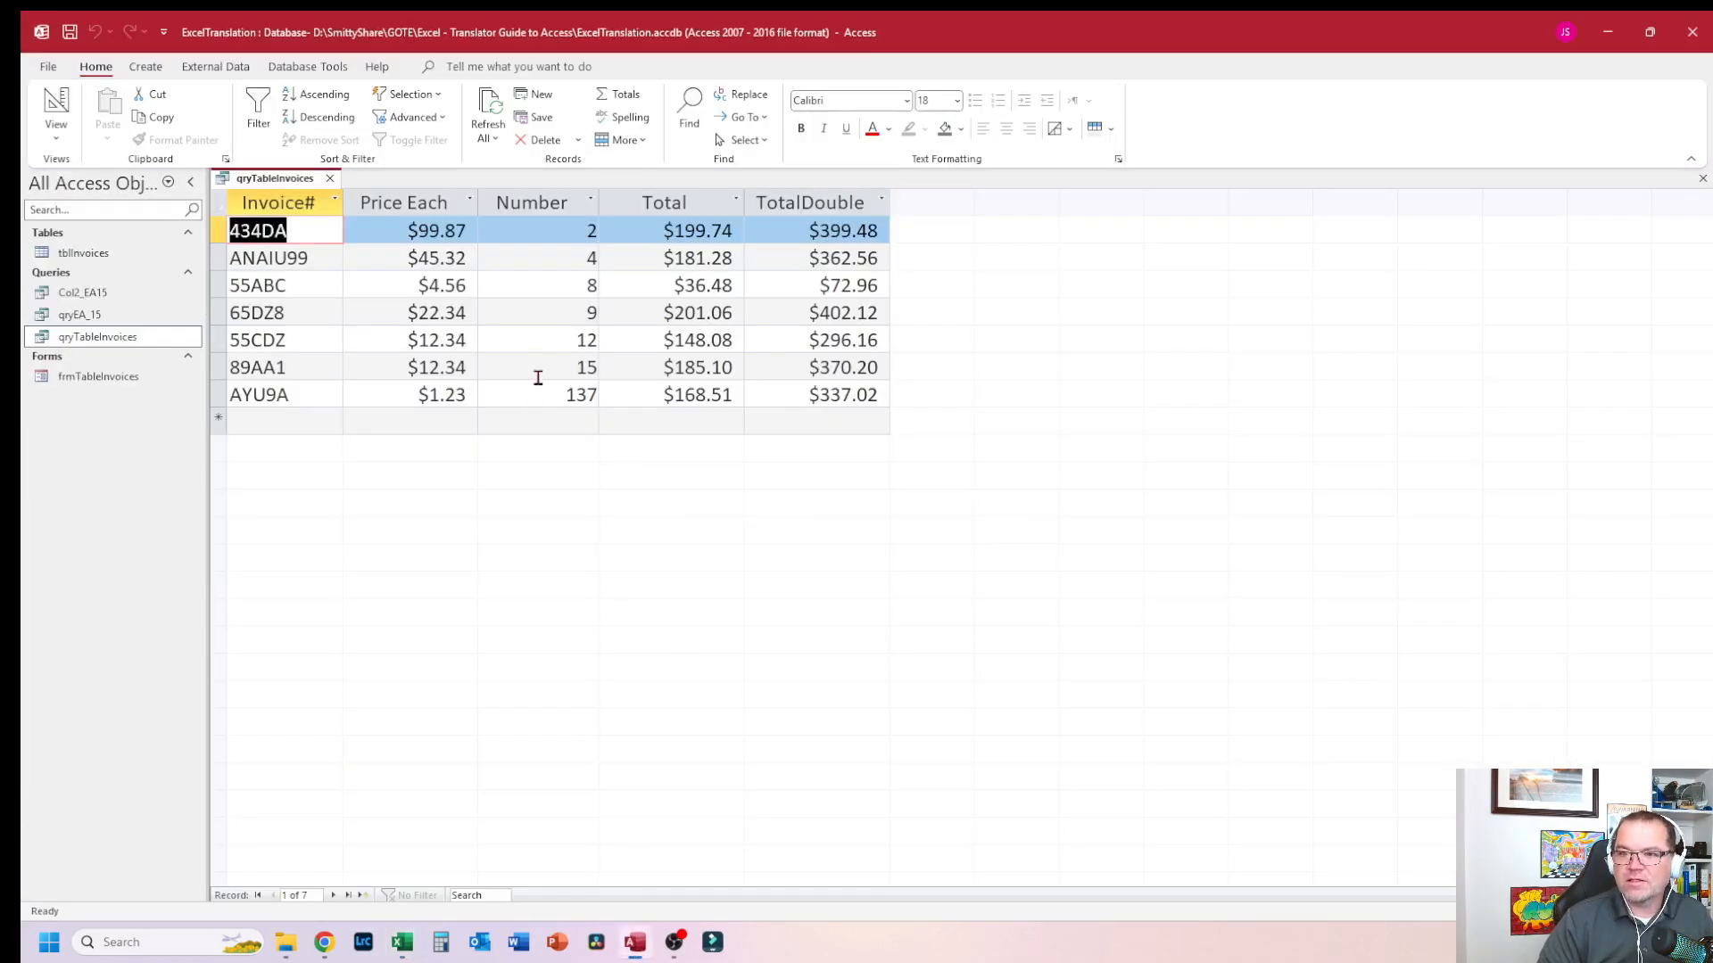
click(526, 395)
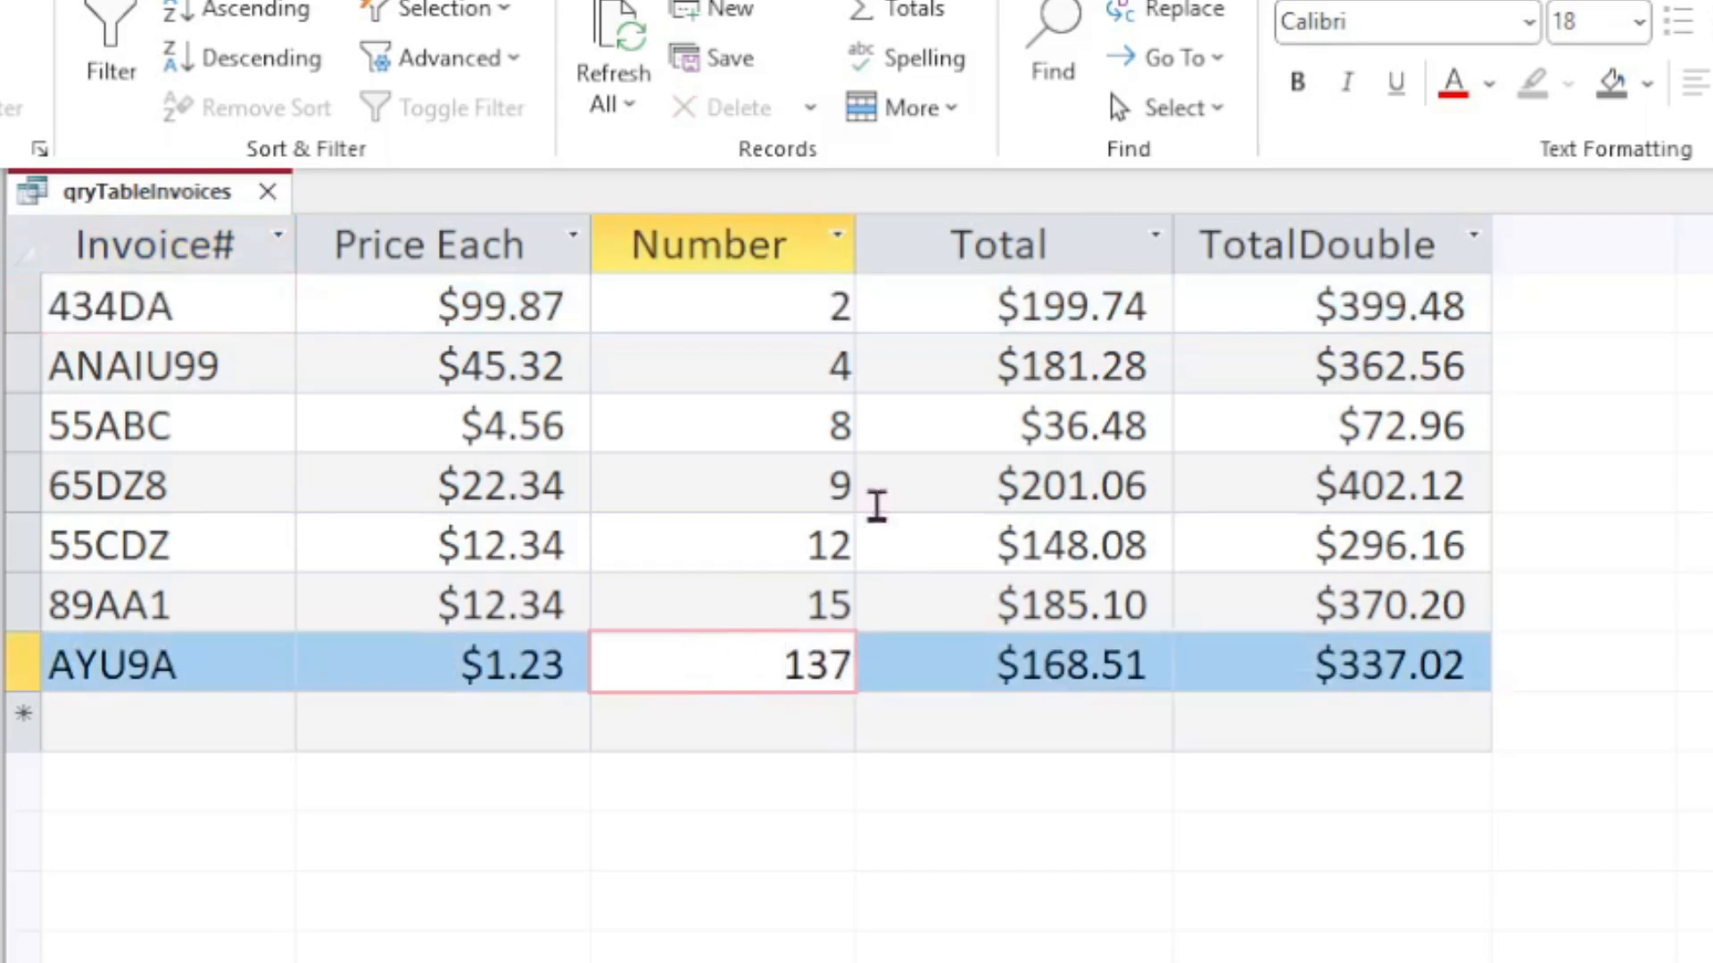
click(829, 489)
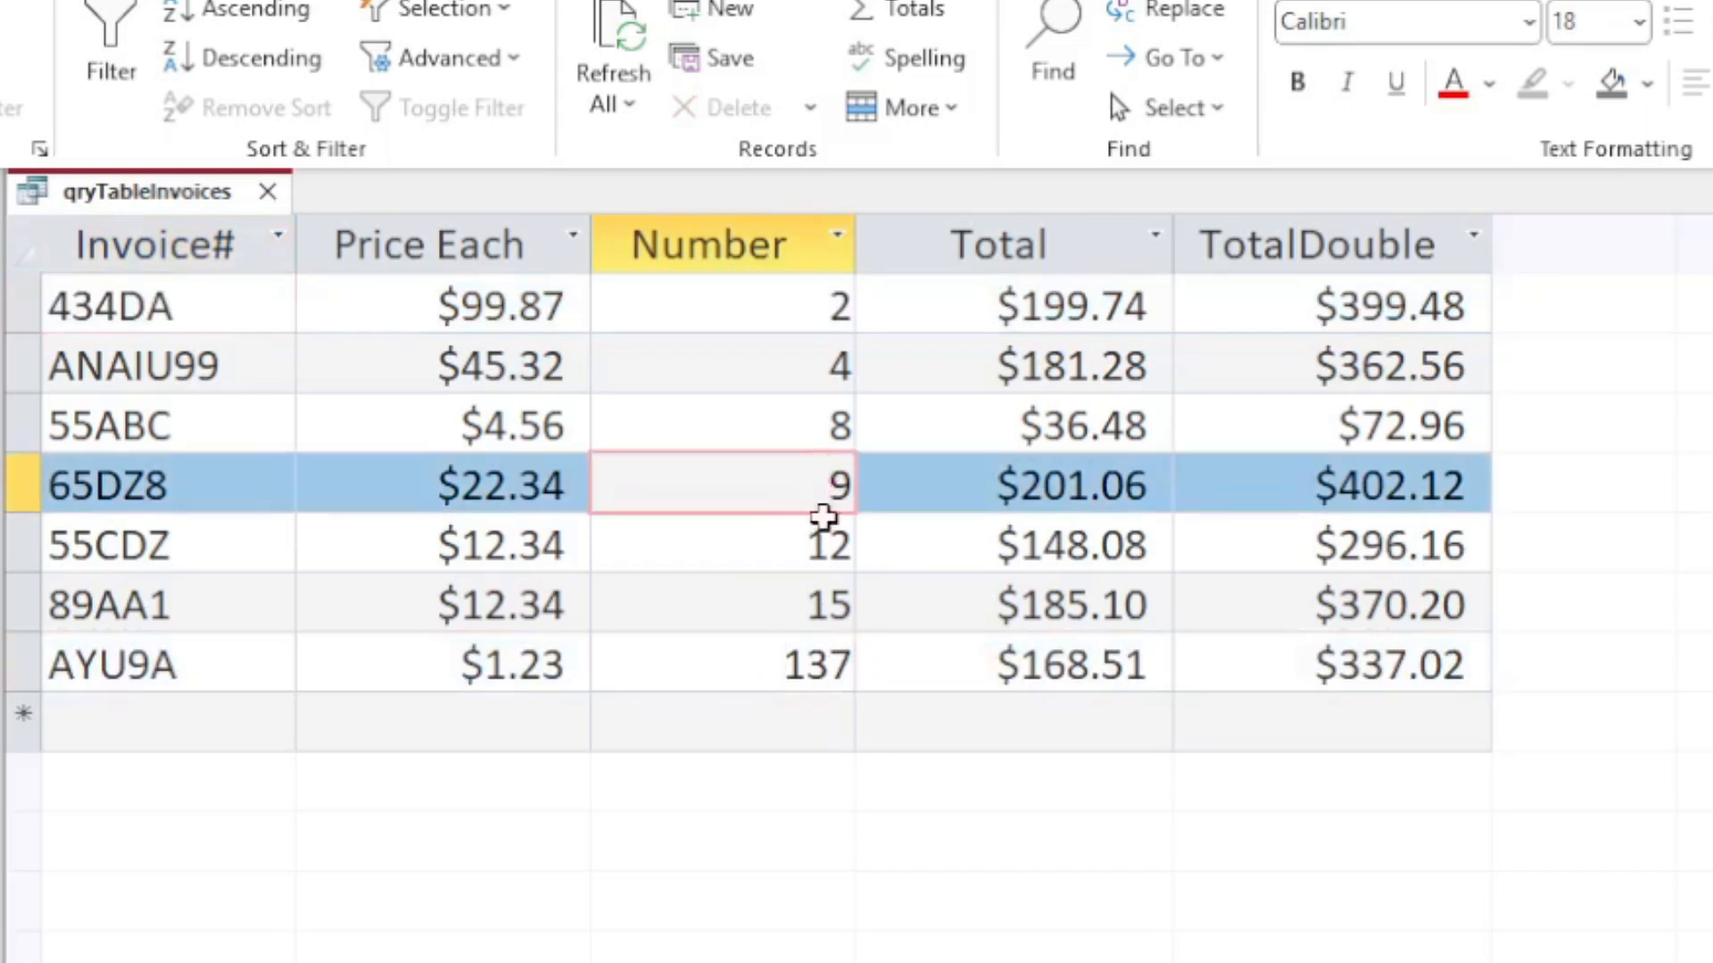
drag(827, 485, 856, 478)
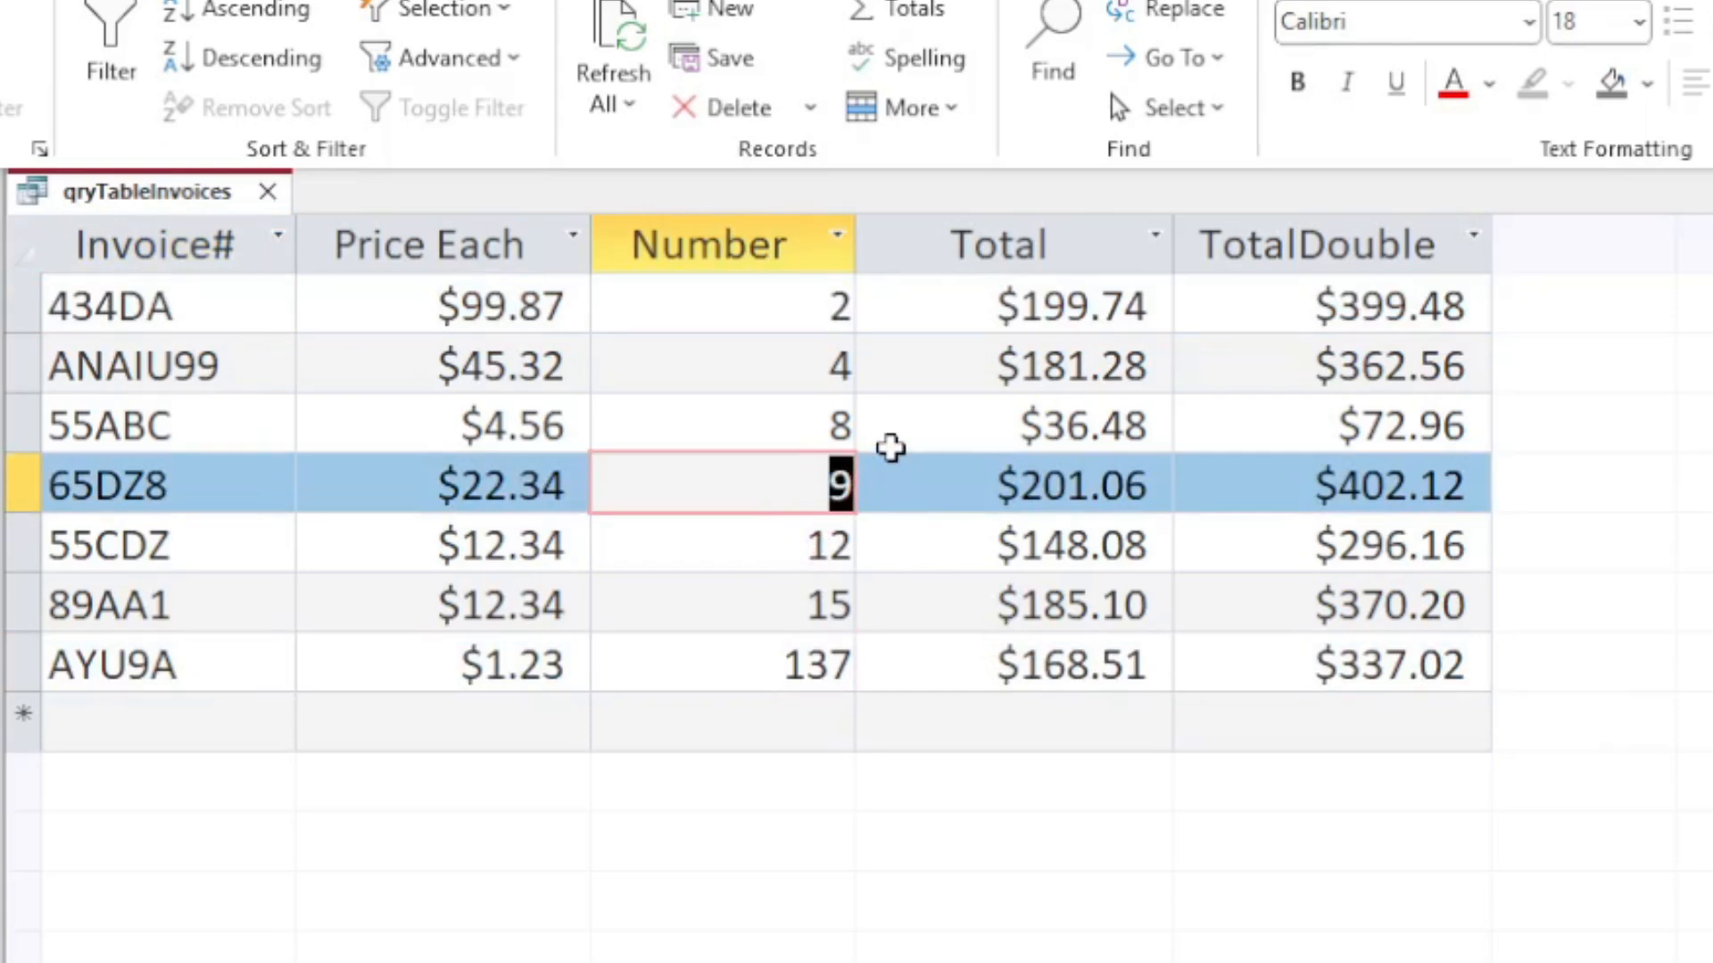
text(99)
key(Tab)
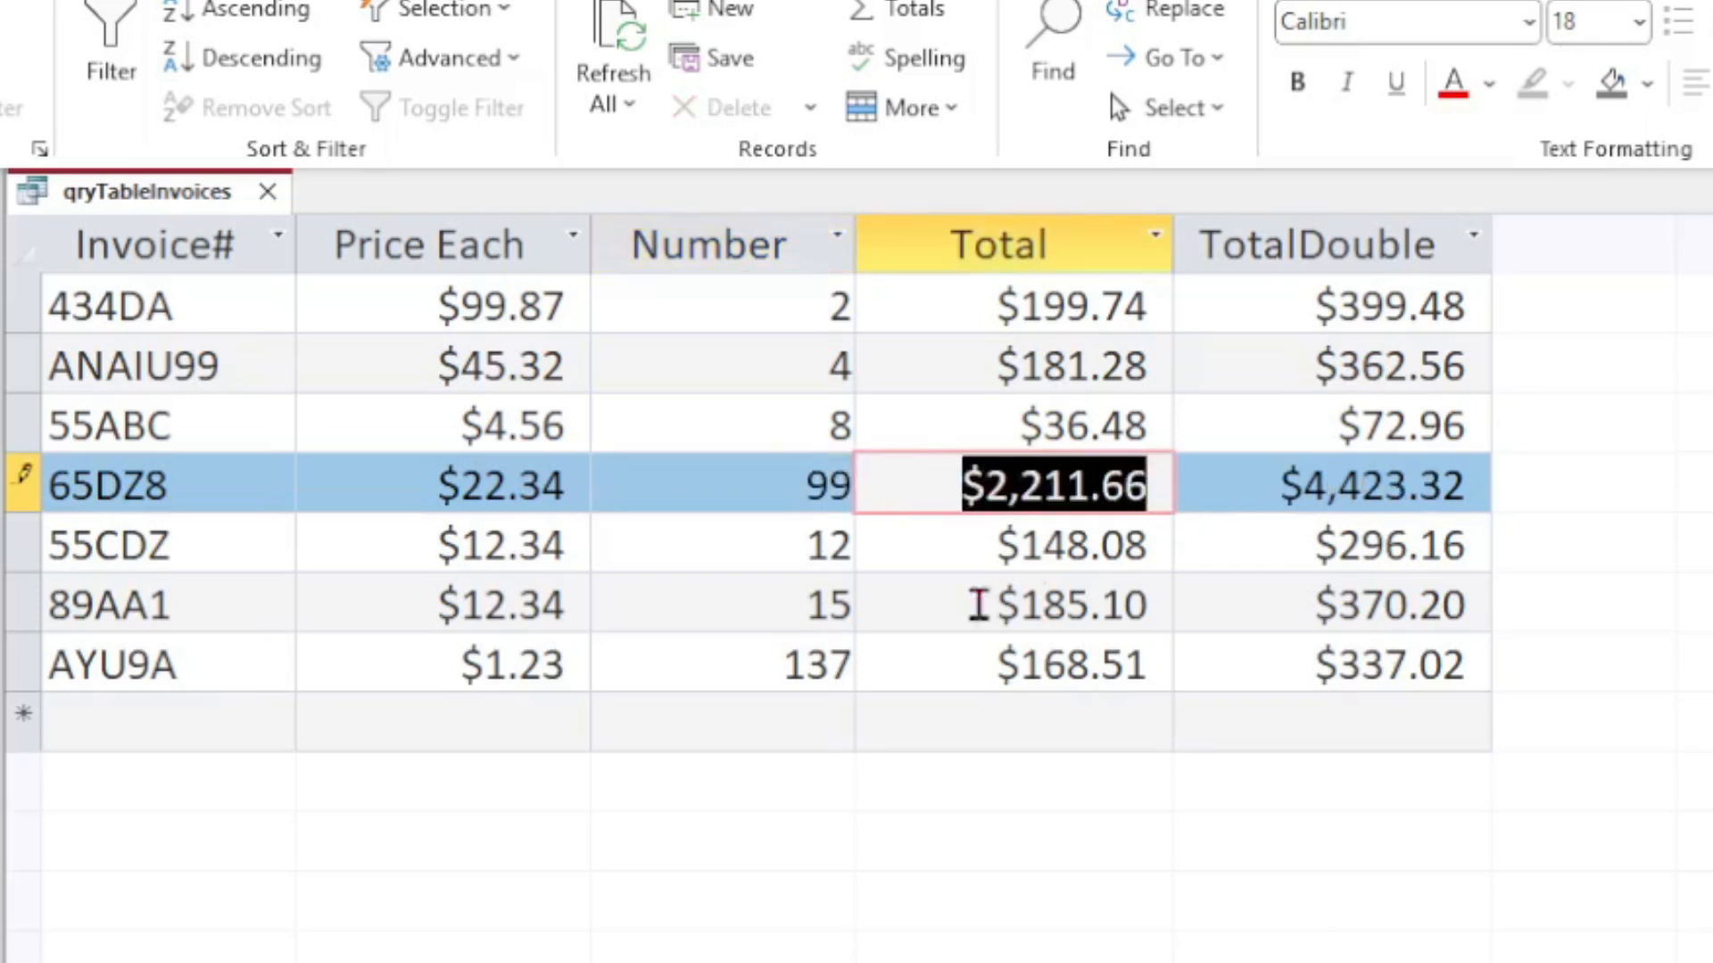
click(830, 613)
click(803, 719)
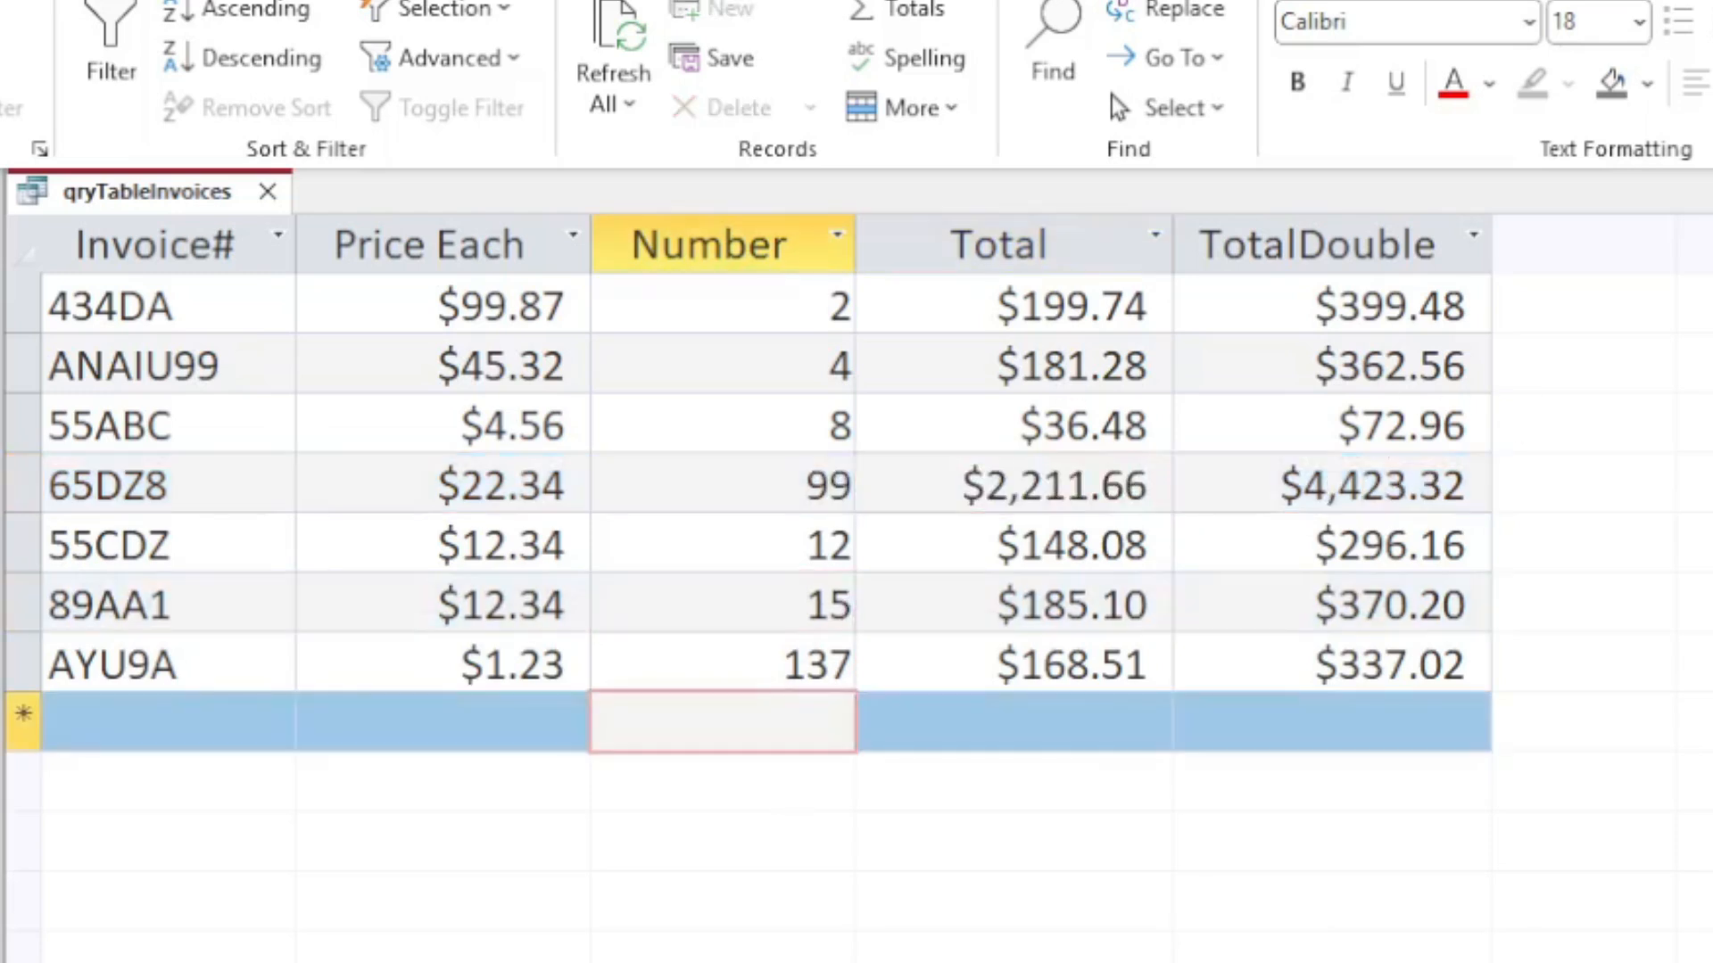
Step: Open the tblInvoices table to compare its Number values, then return to the qryTableInvoices query
double_click(80, 253)
click(892, 484)
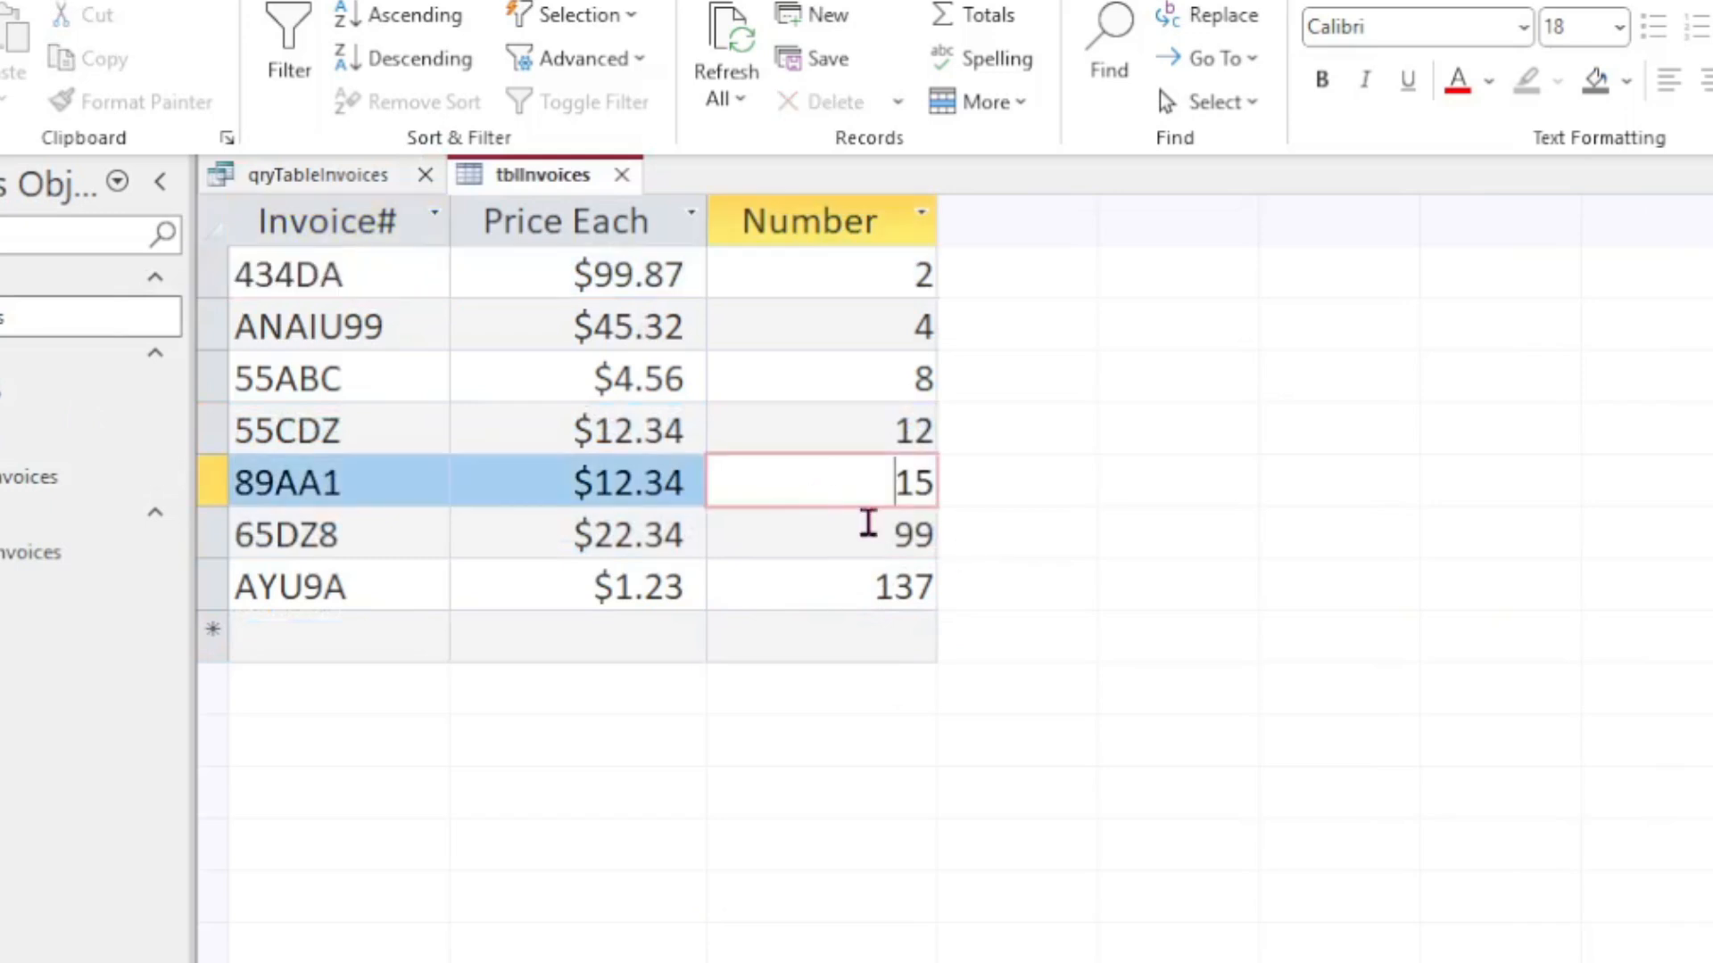
click(880, 525)
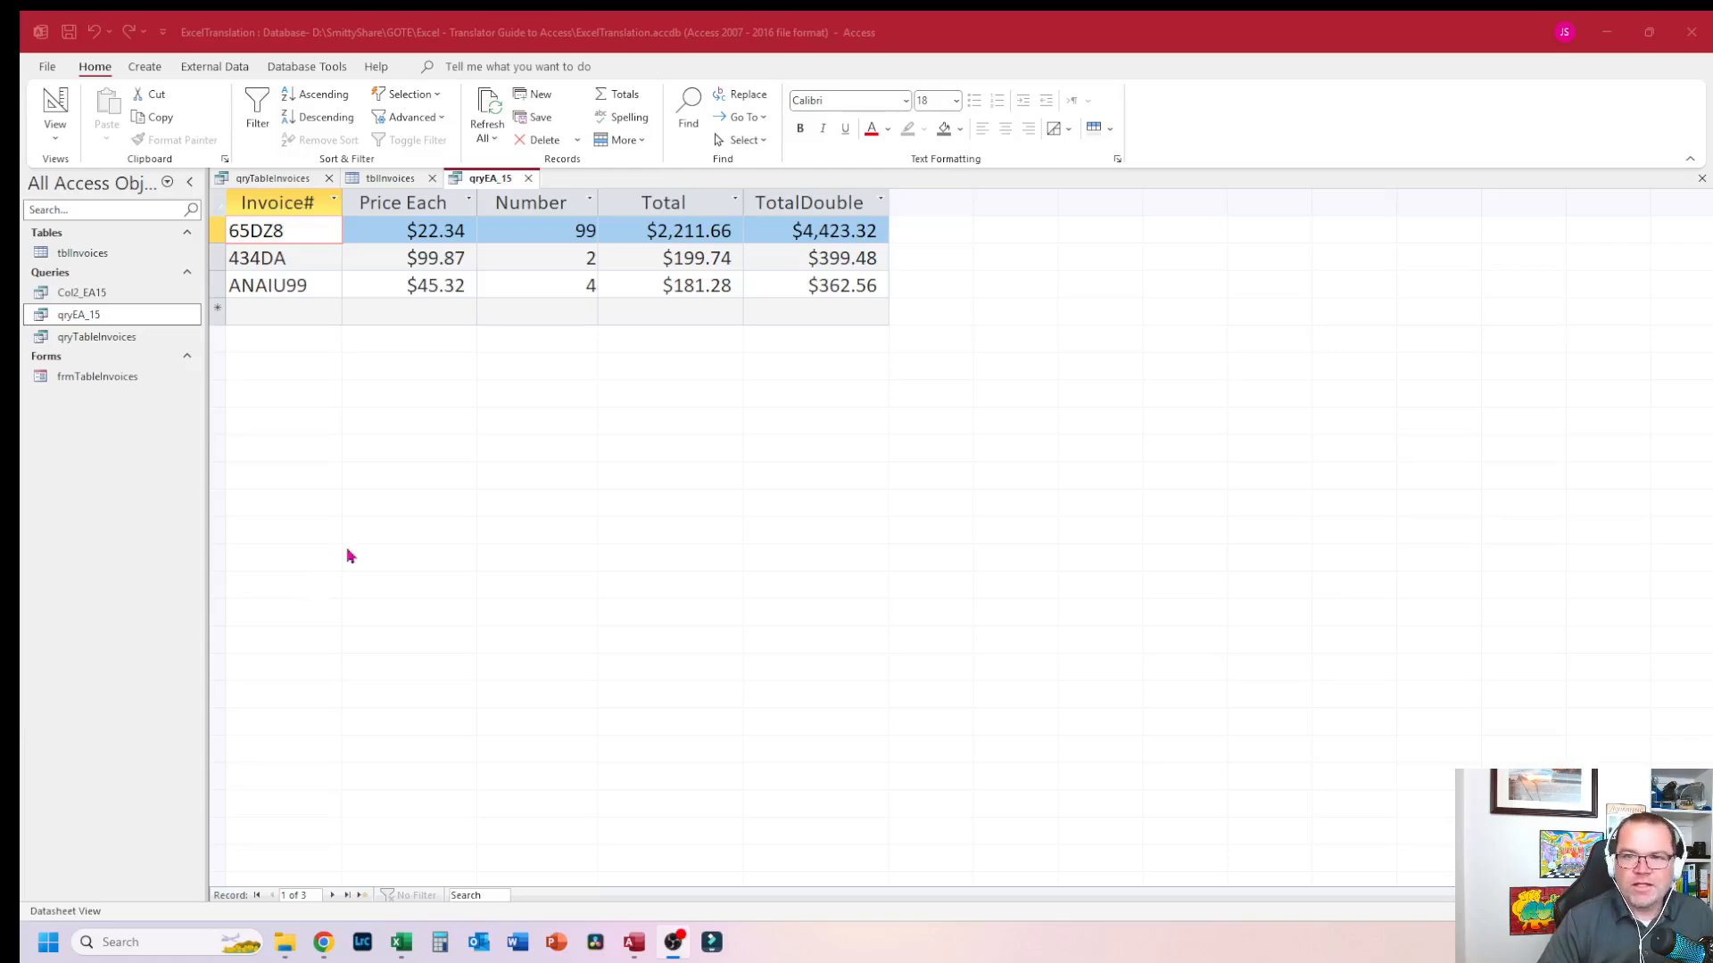
click(528, 177)
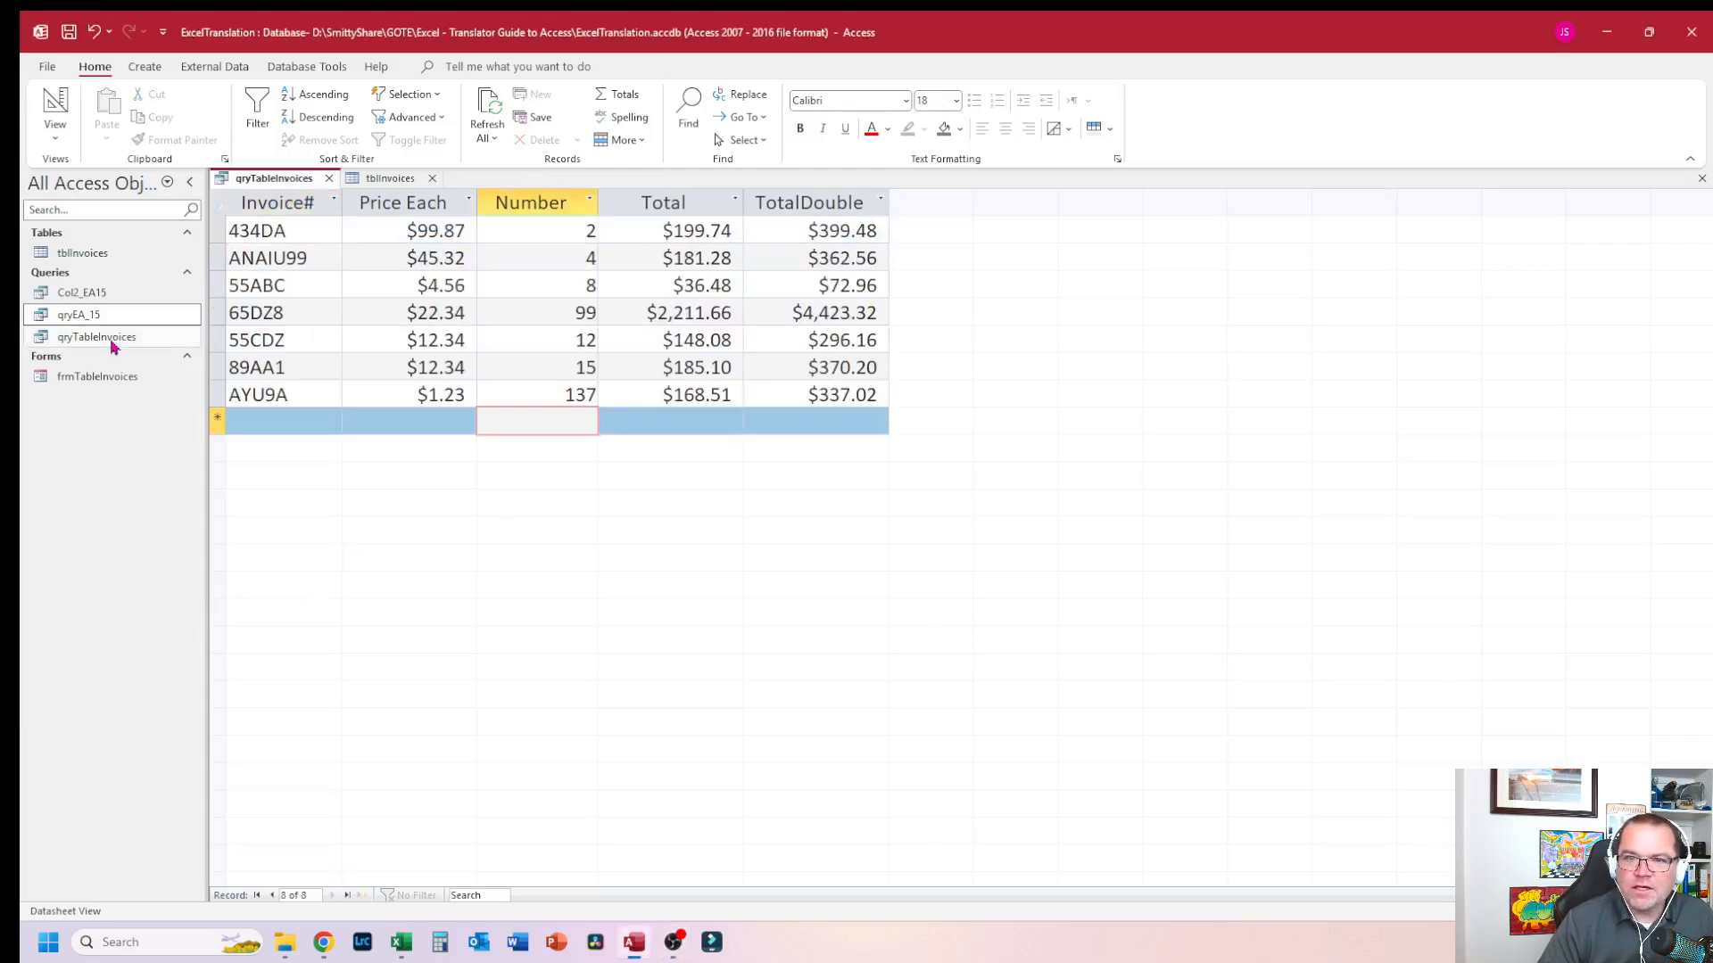
Step: Open the qryEA_15 query and examine its results and its Design view grid with the Price Each criterion
double_click(98, 318)
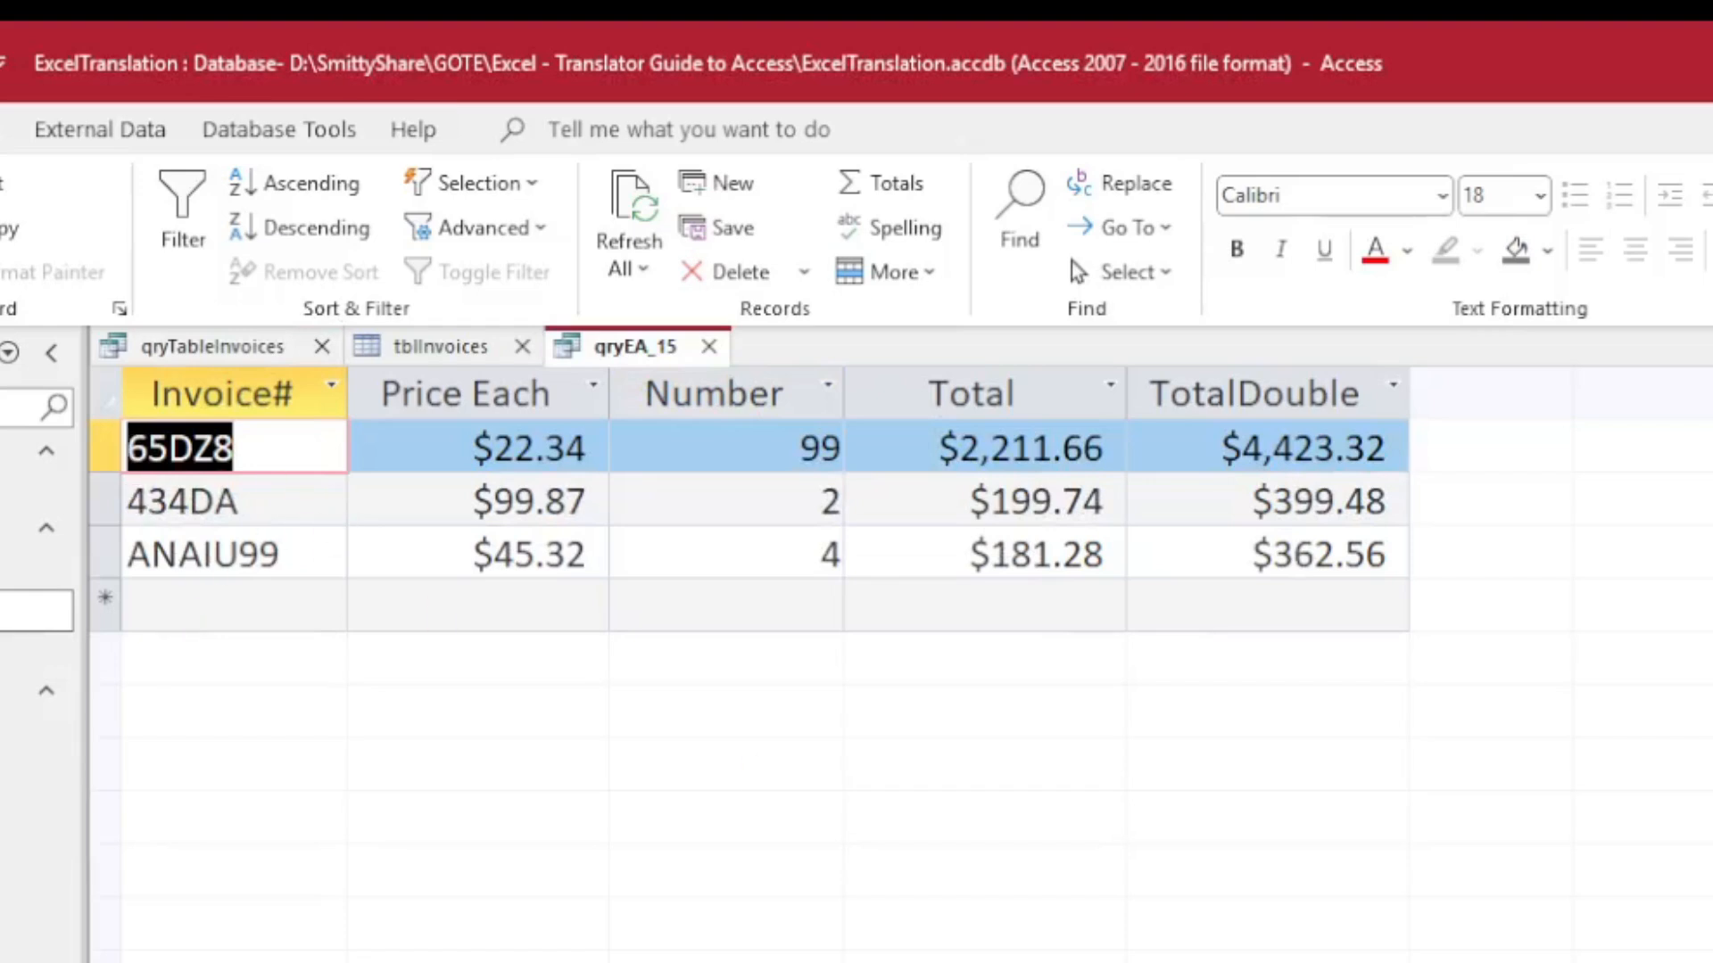
click(1712, 962)
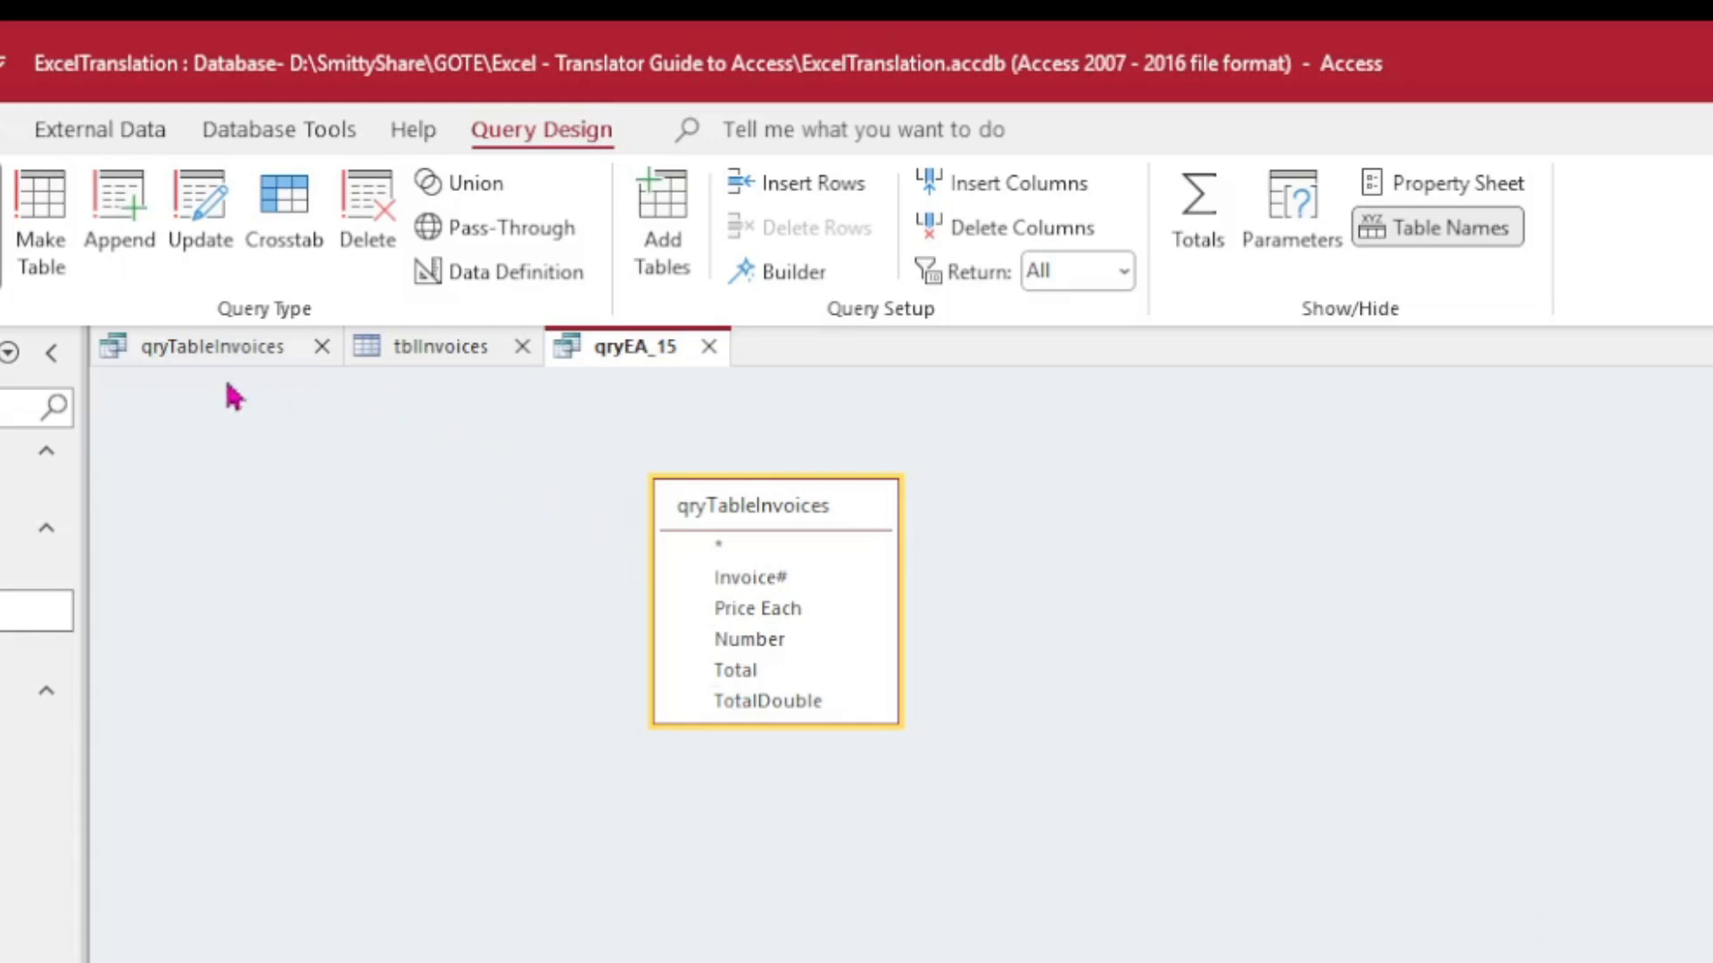
click(205, 355)
click(1712, 962)
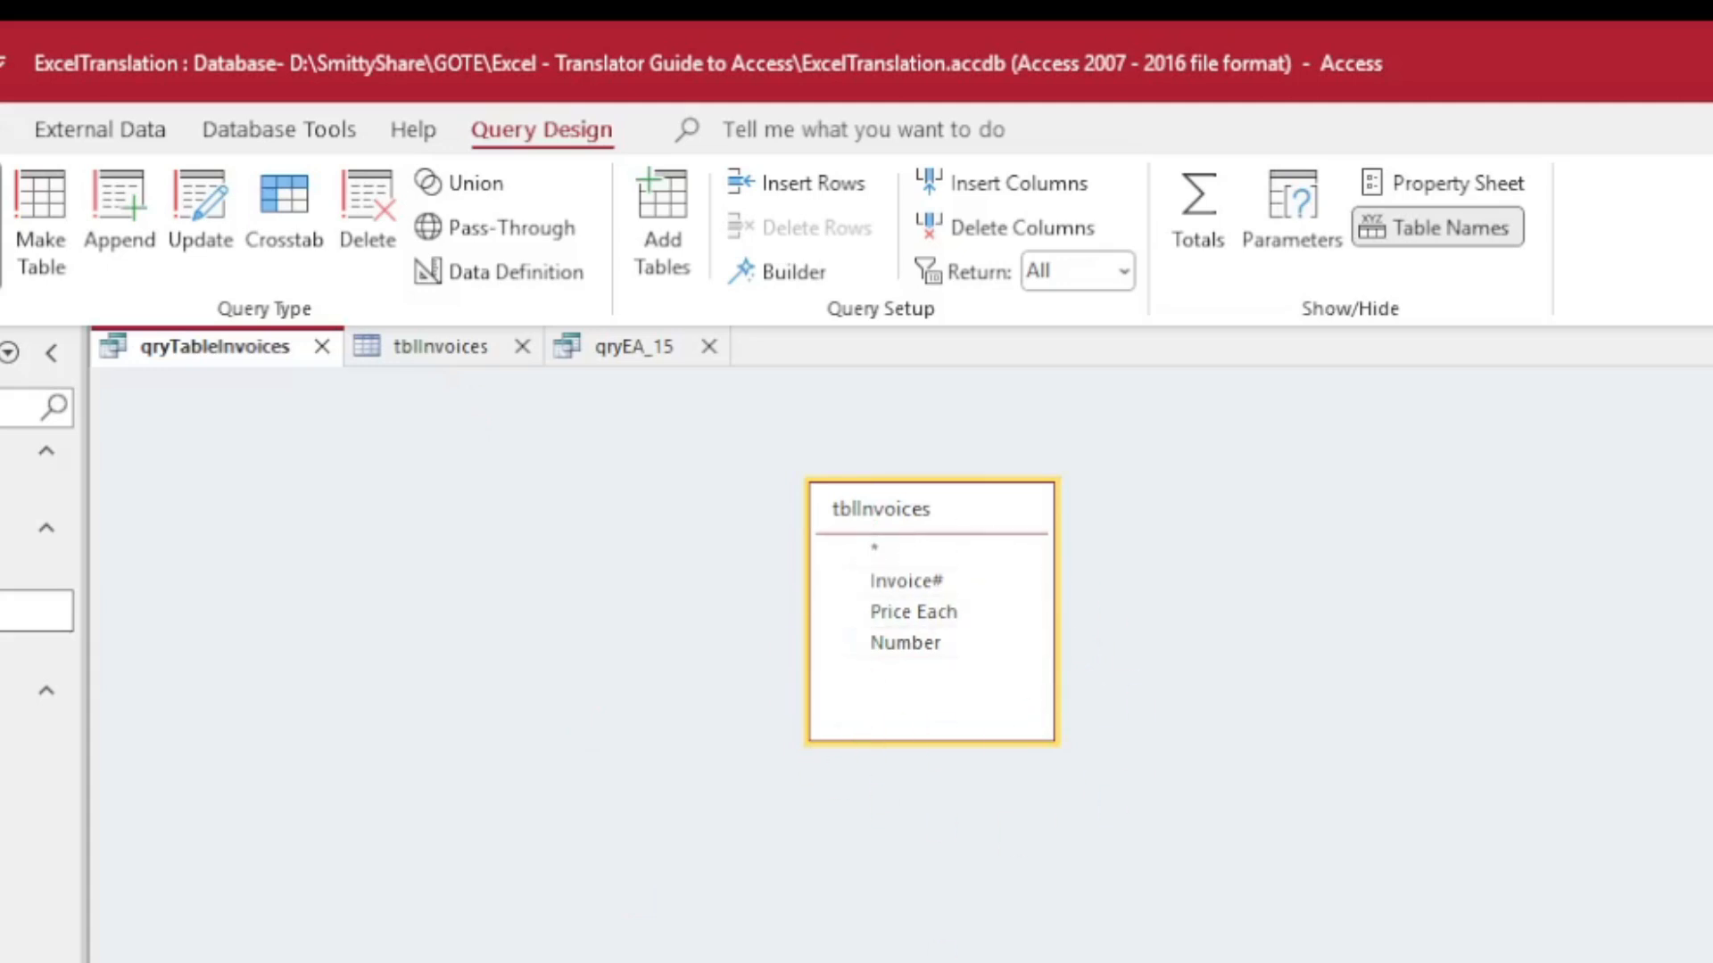
click(651, 365)
drag(834, 725, 866, 773)
drag(833, 508, 669, 505)
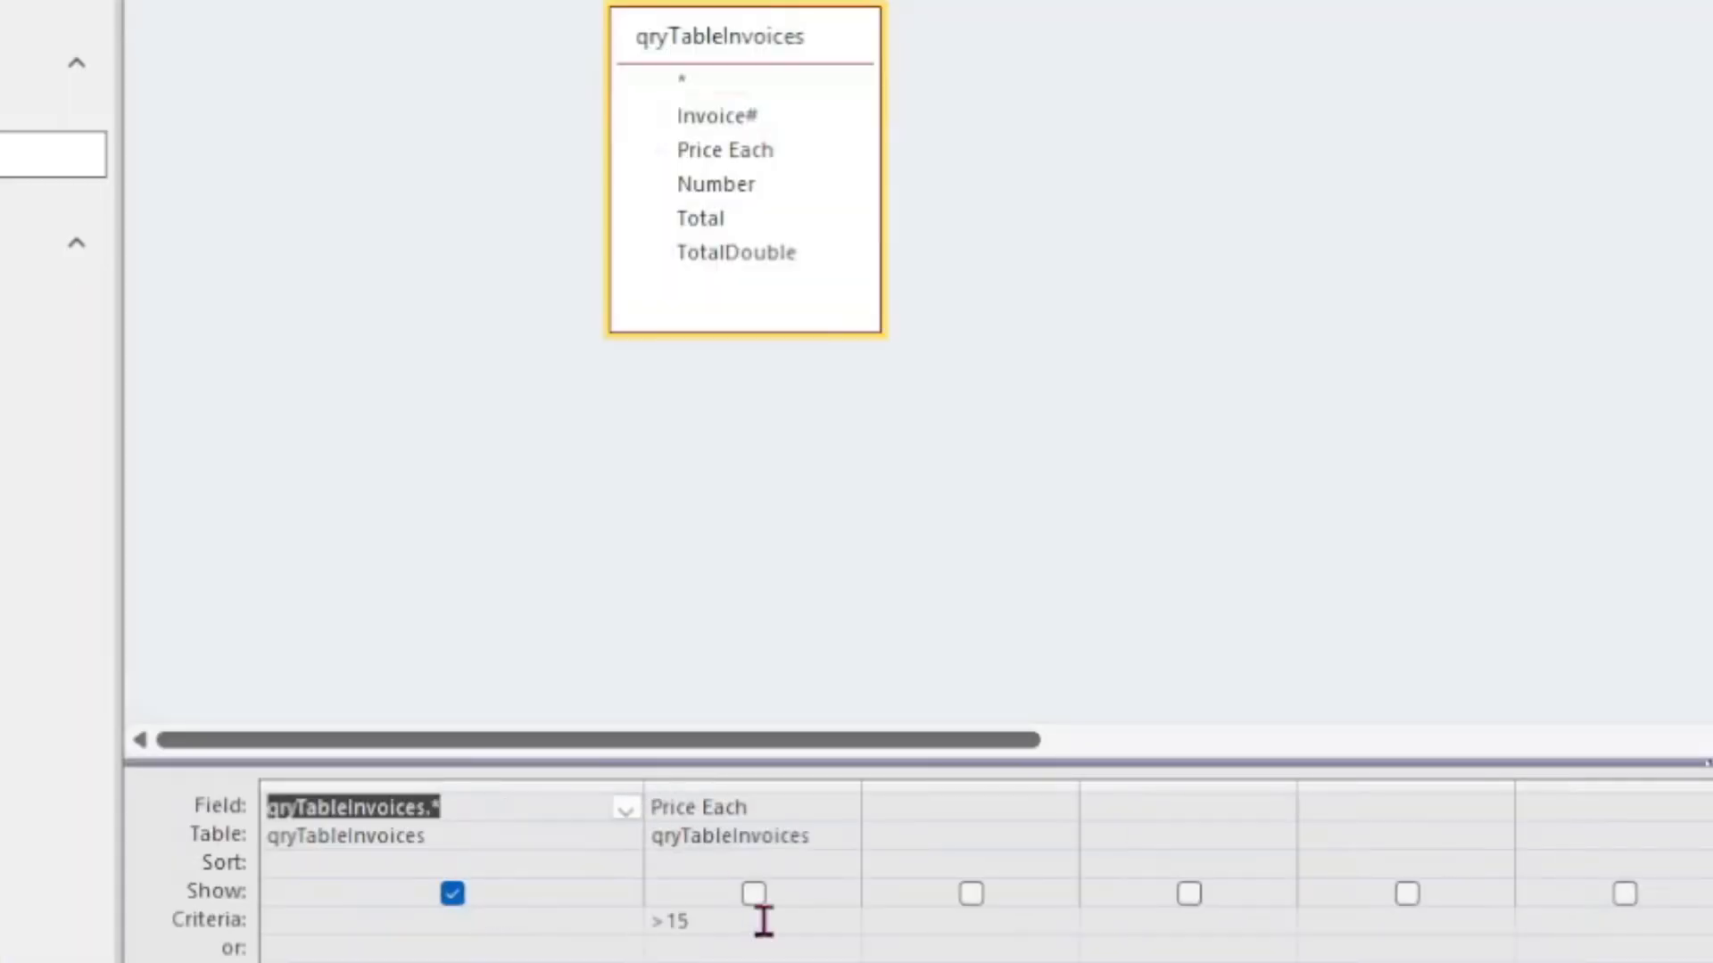
click(745, 928)
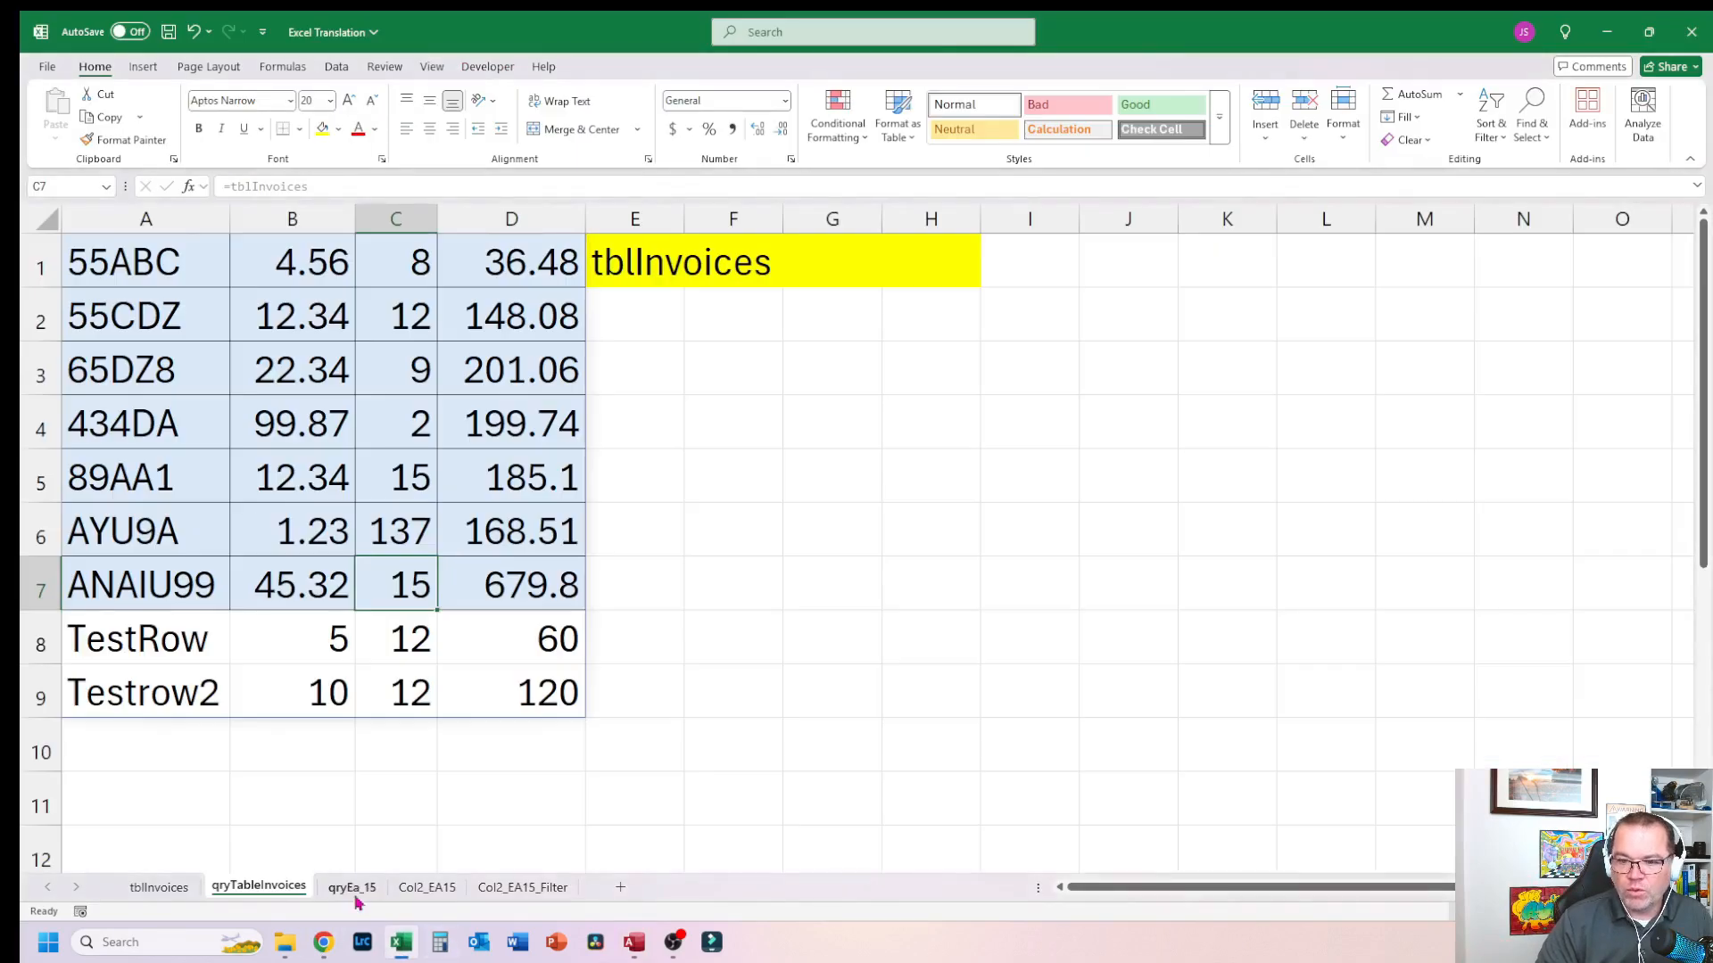
Step: Compare the Excel qryEa_15 sheet's IF formula with the qryEA_15 query results run in Access
key(ctrl+Page_Down)
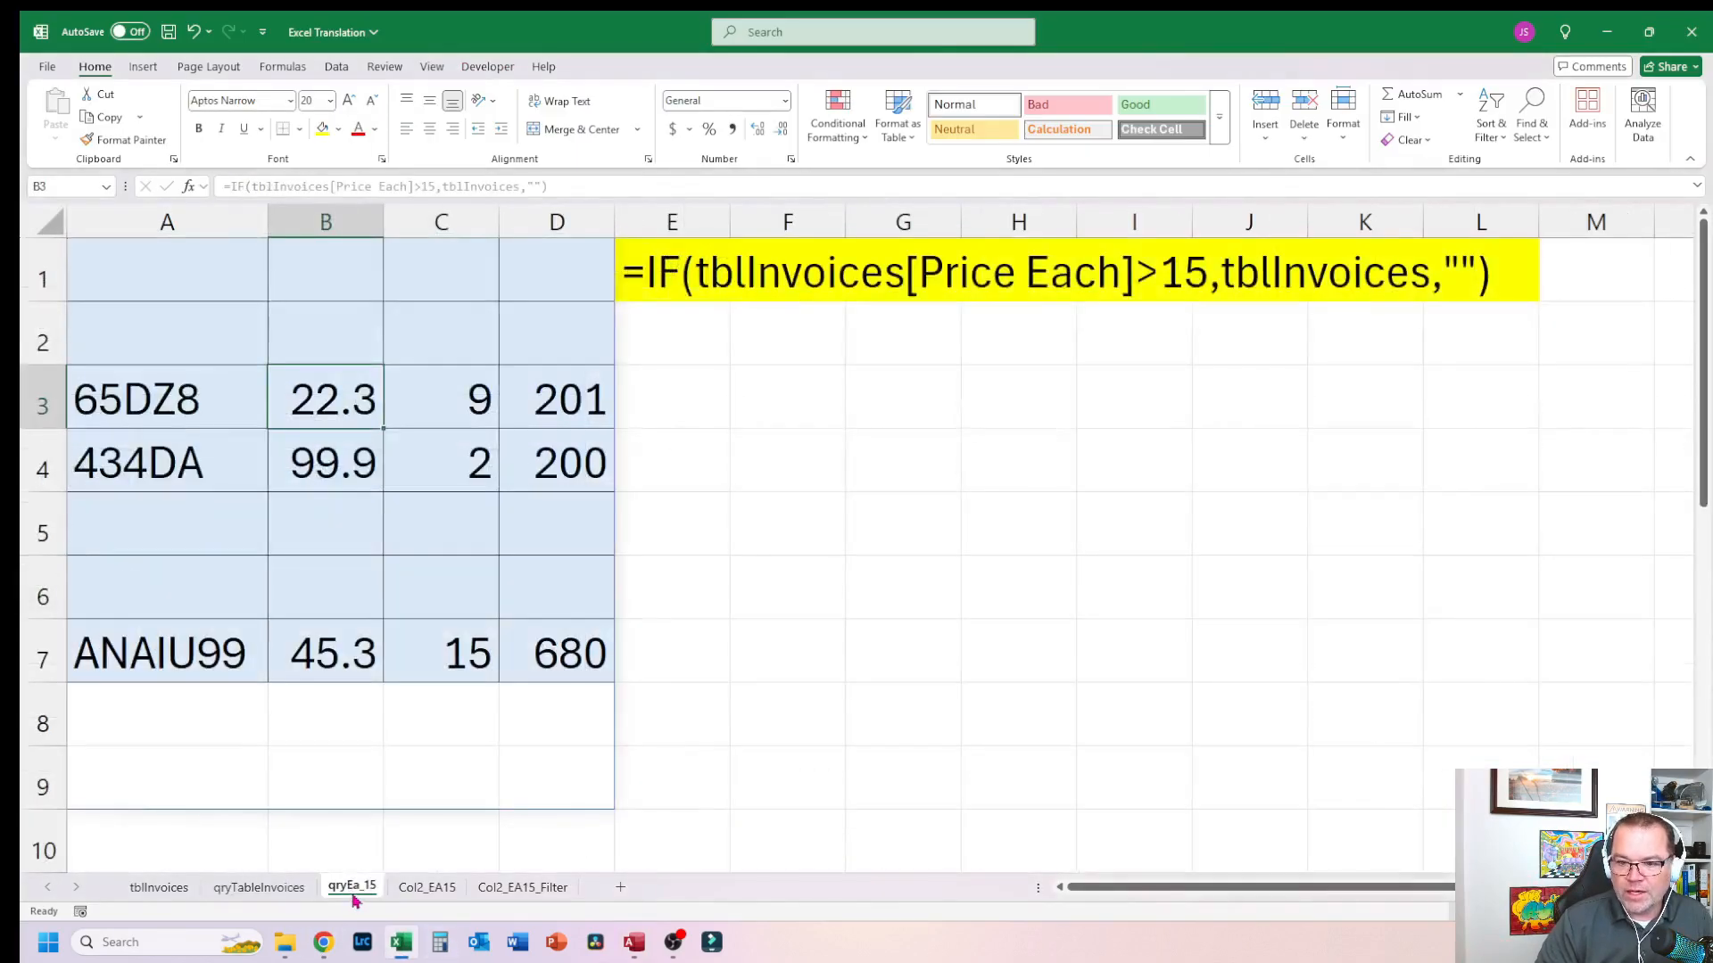
click(458, 319)
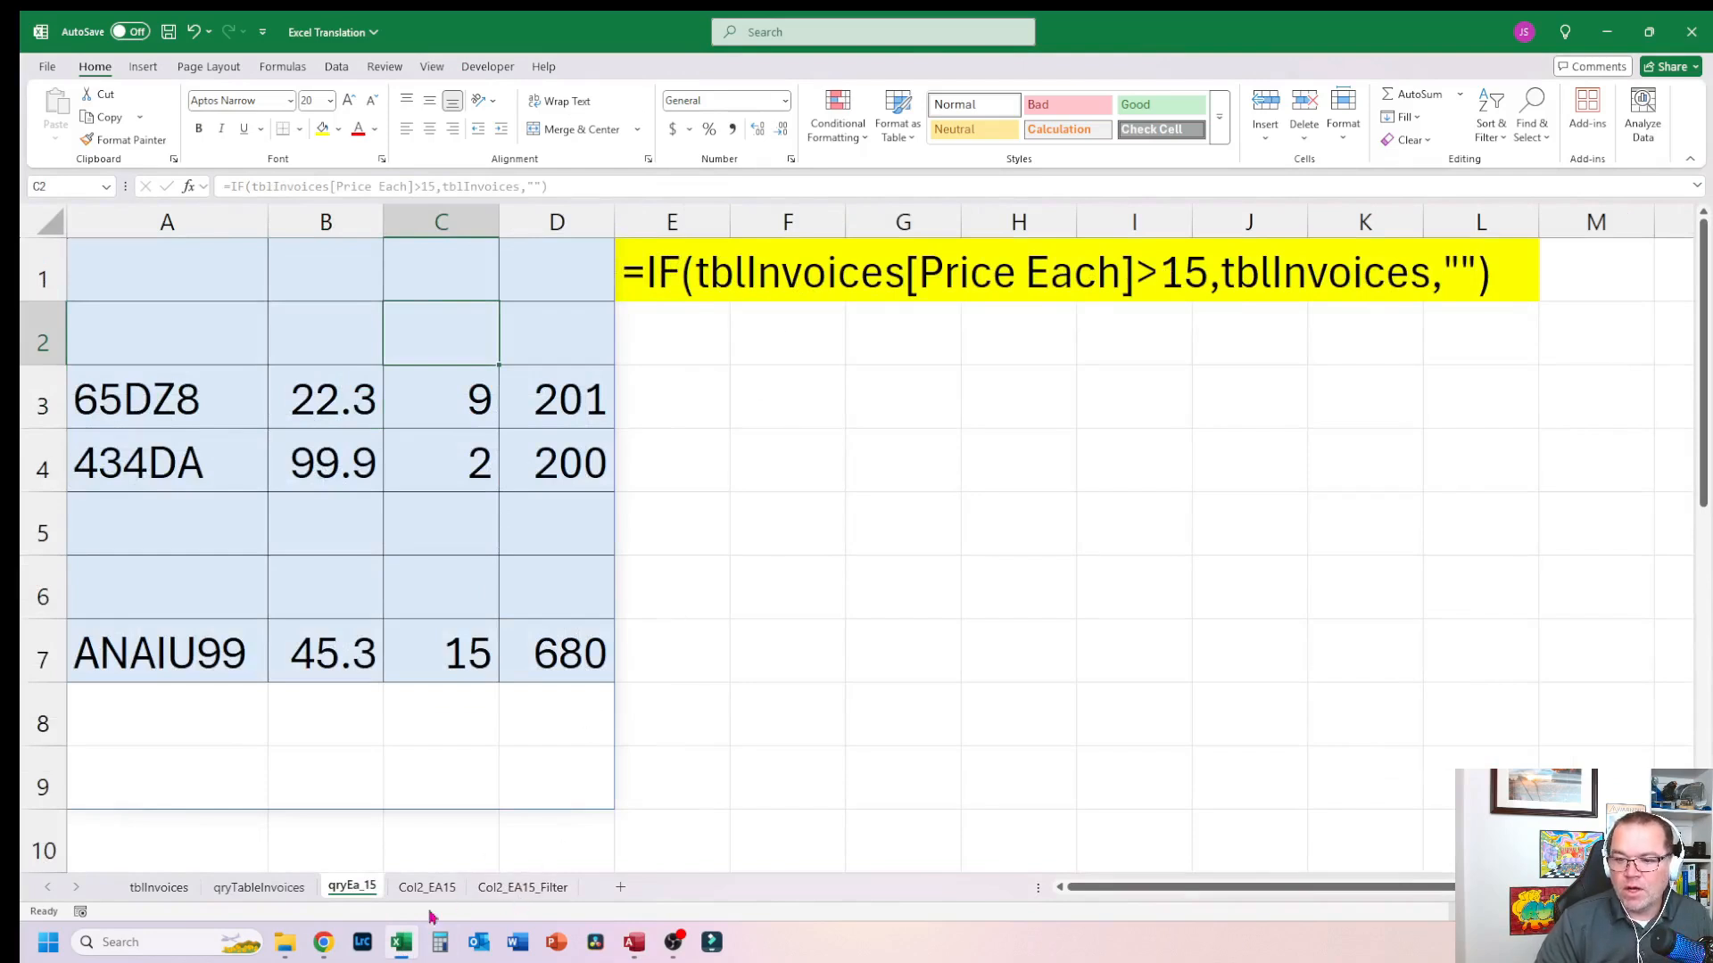
click(632, 949)
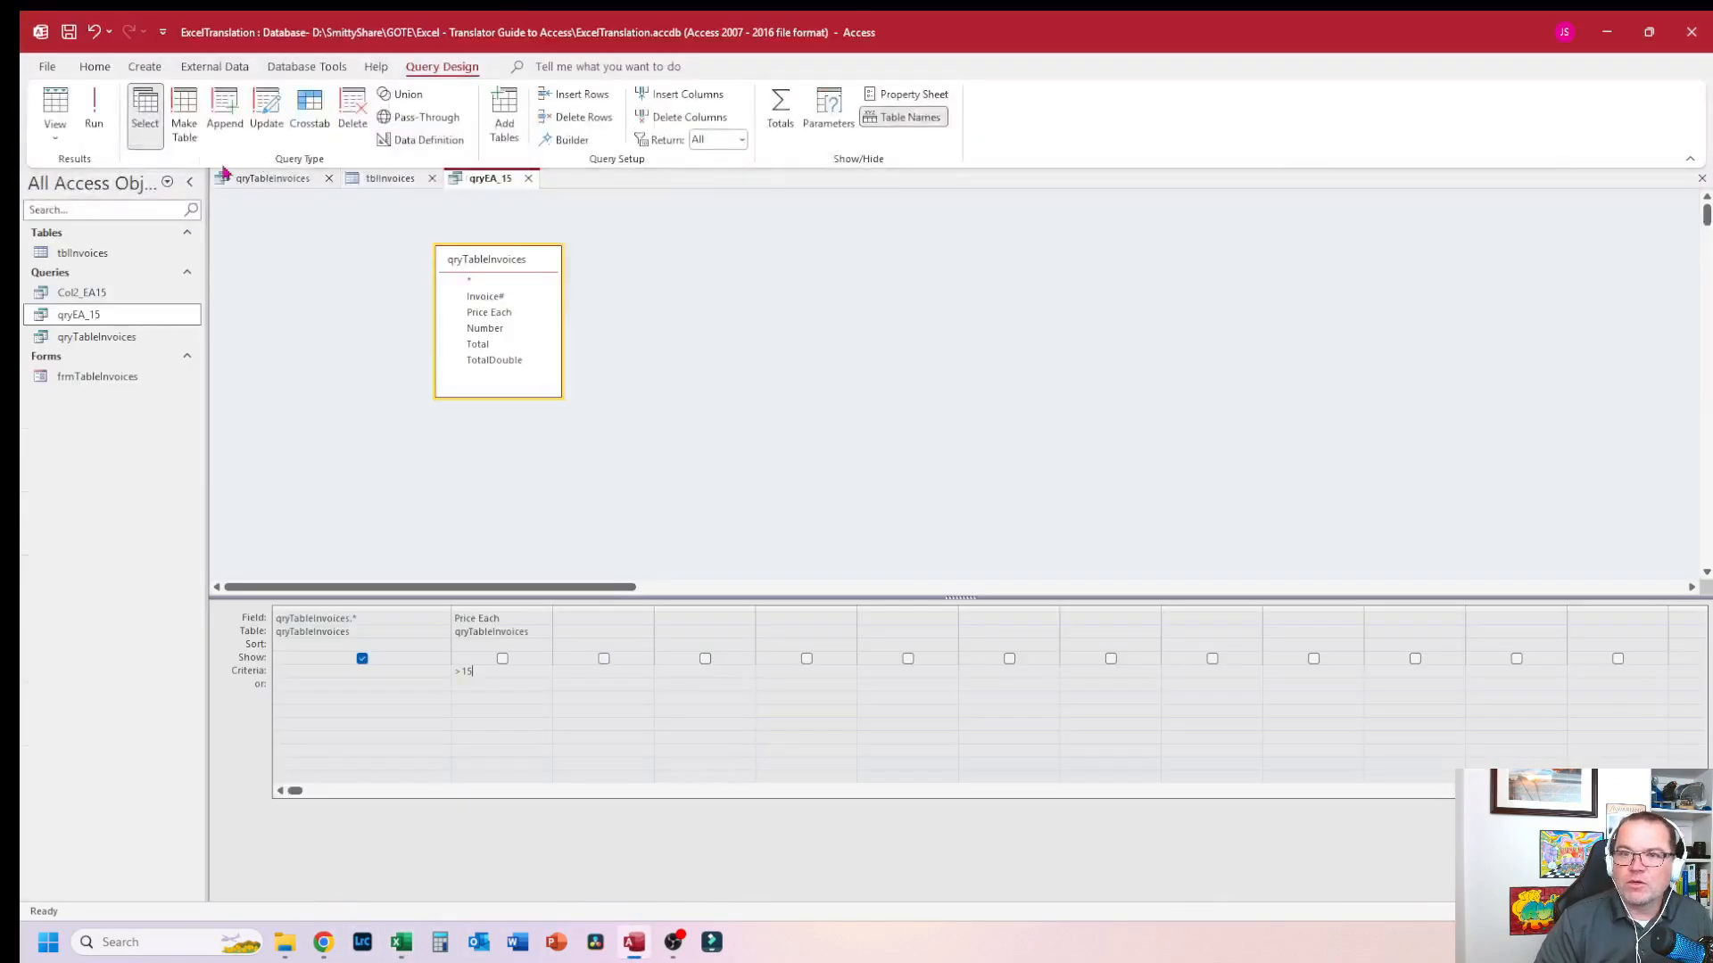
click(93, 114)
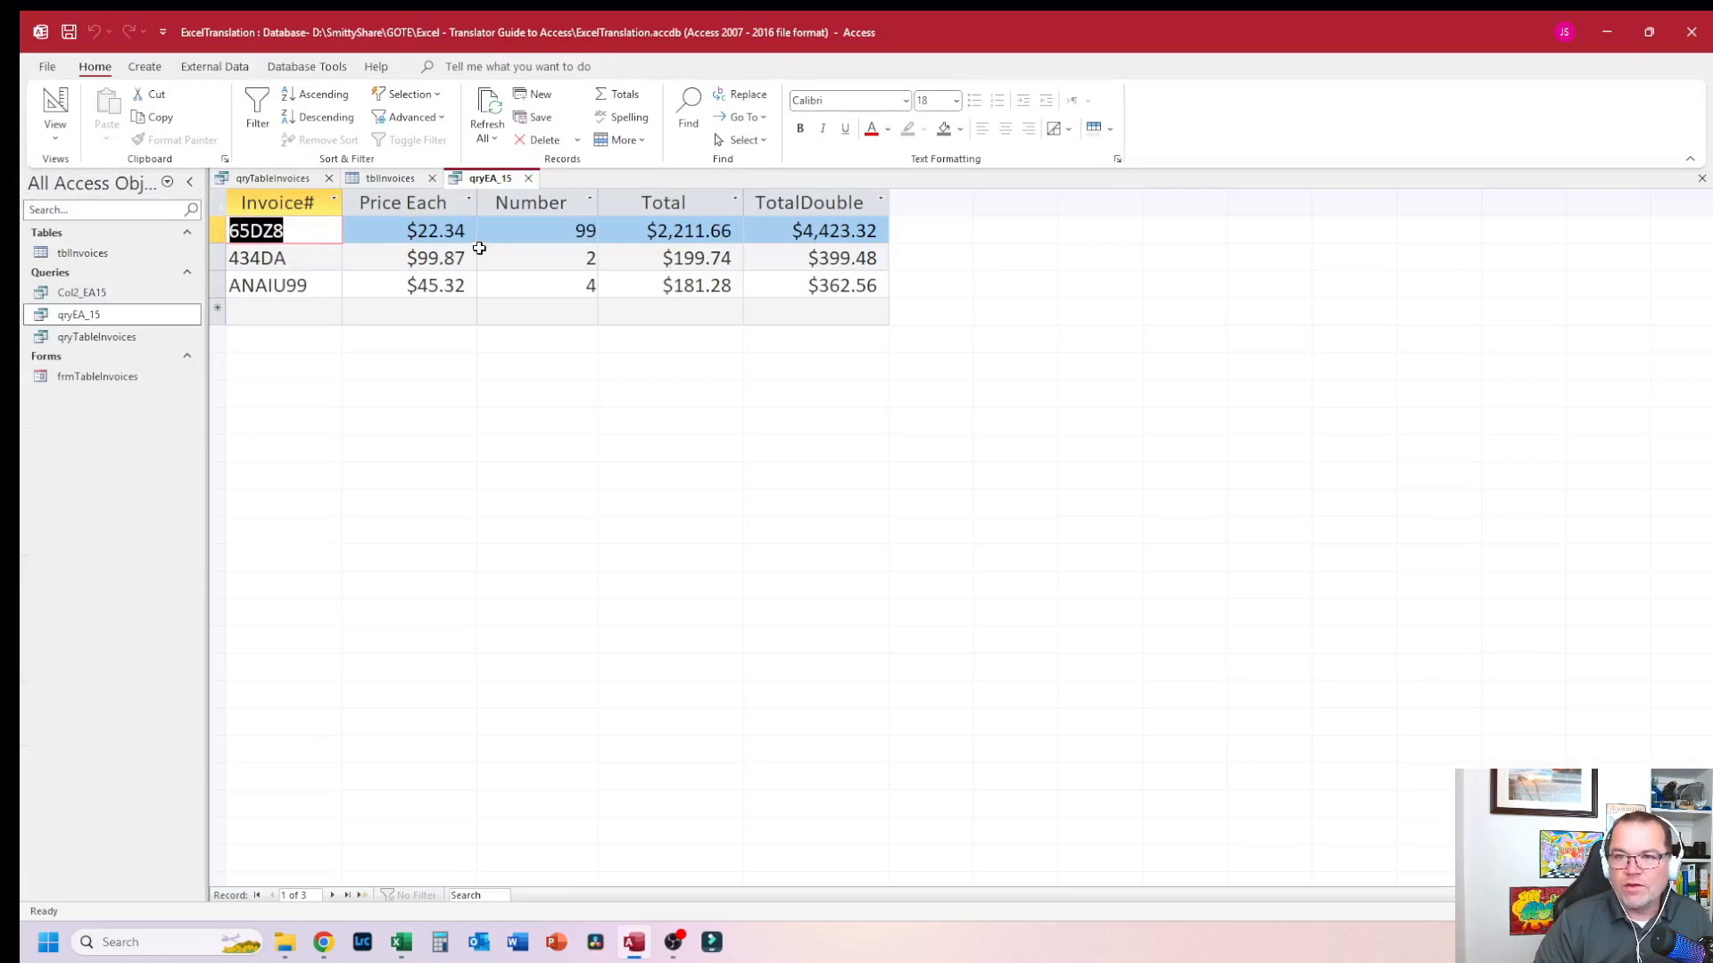
click(472, 238)
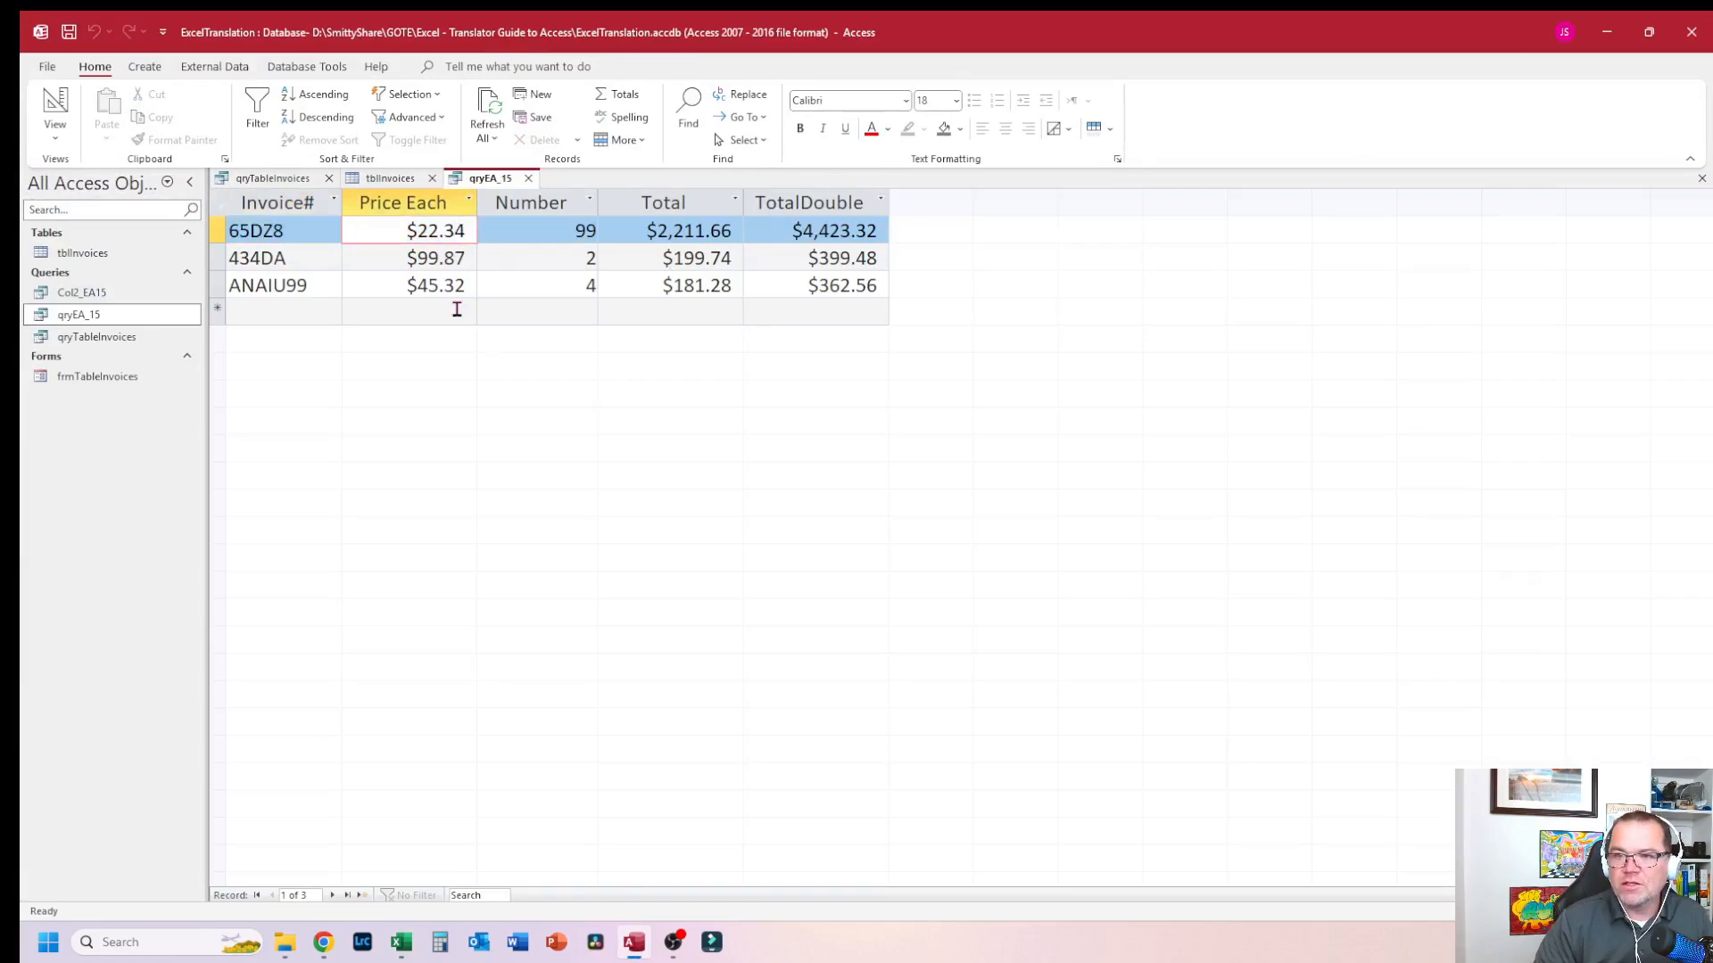
click(456, 308)
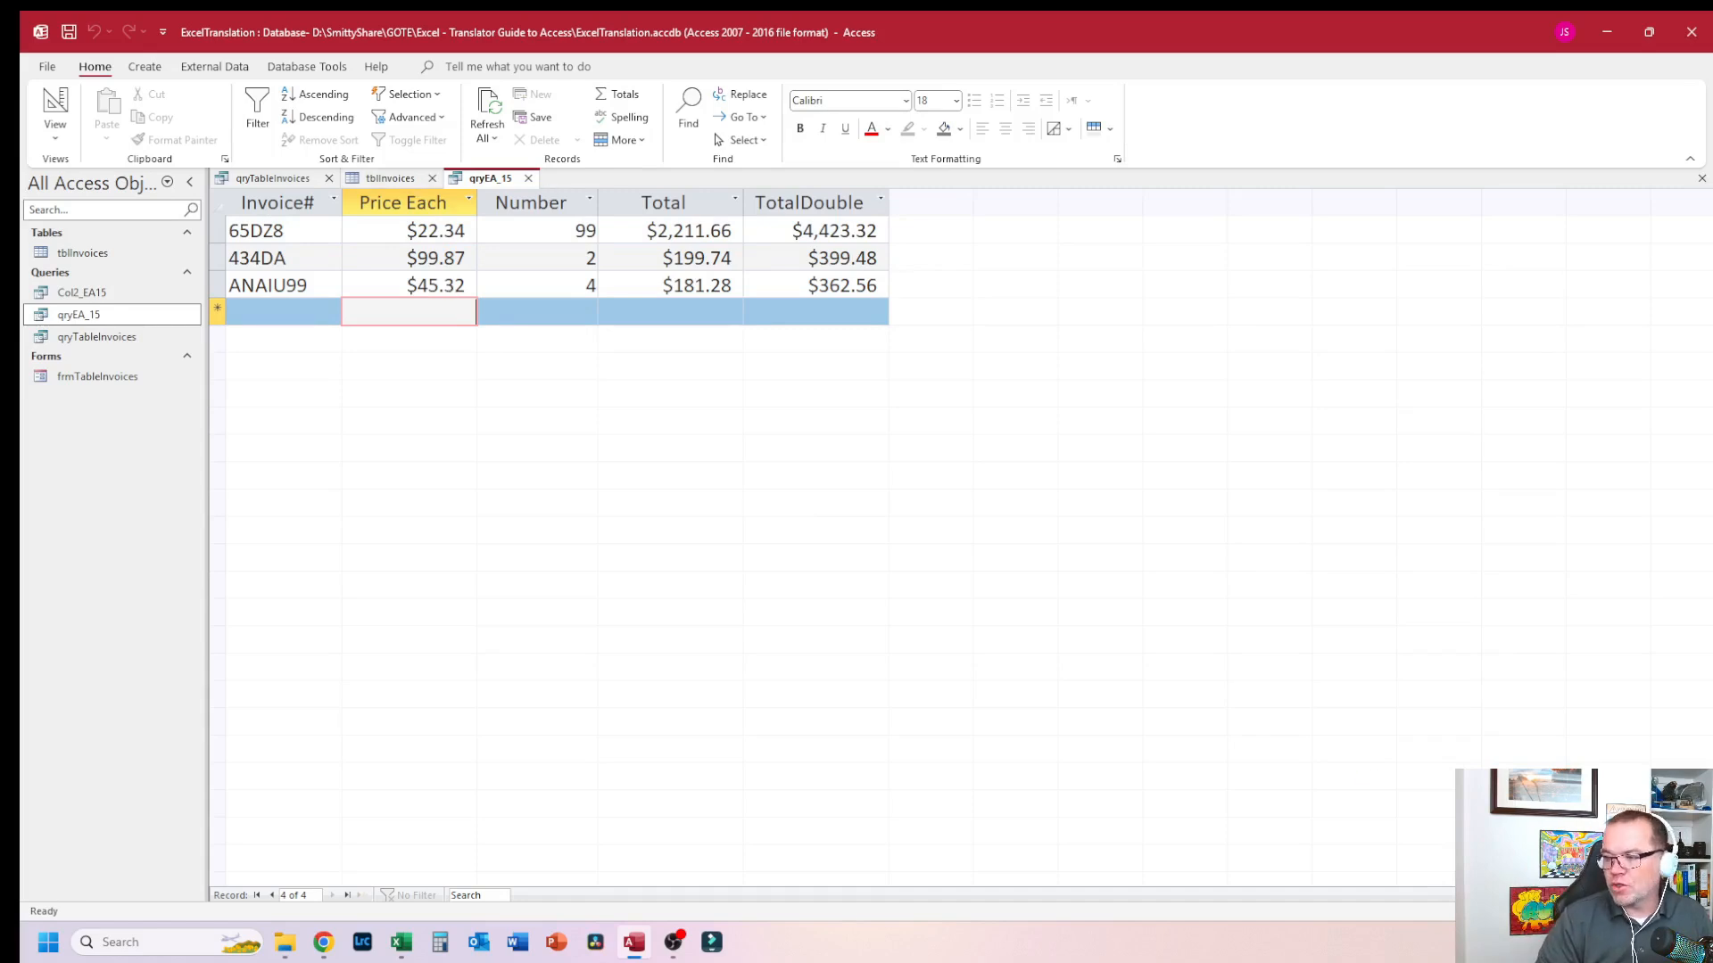
Step: Inspect the Col2_EA15 sheet's two-column IF formula in Excel
click(1694, 912)
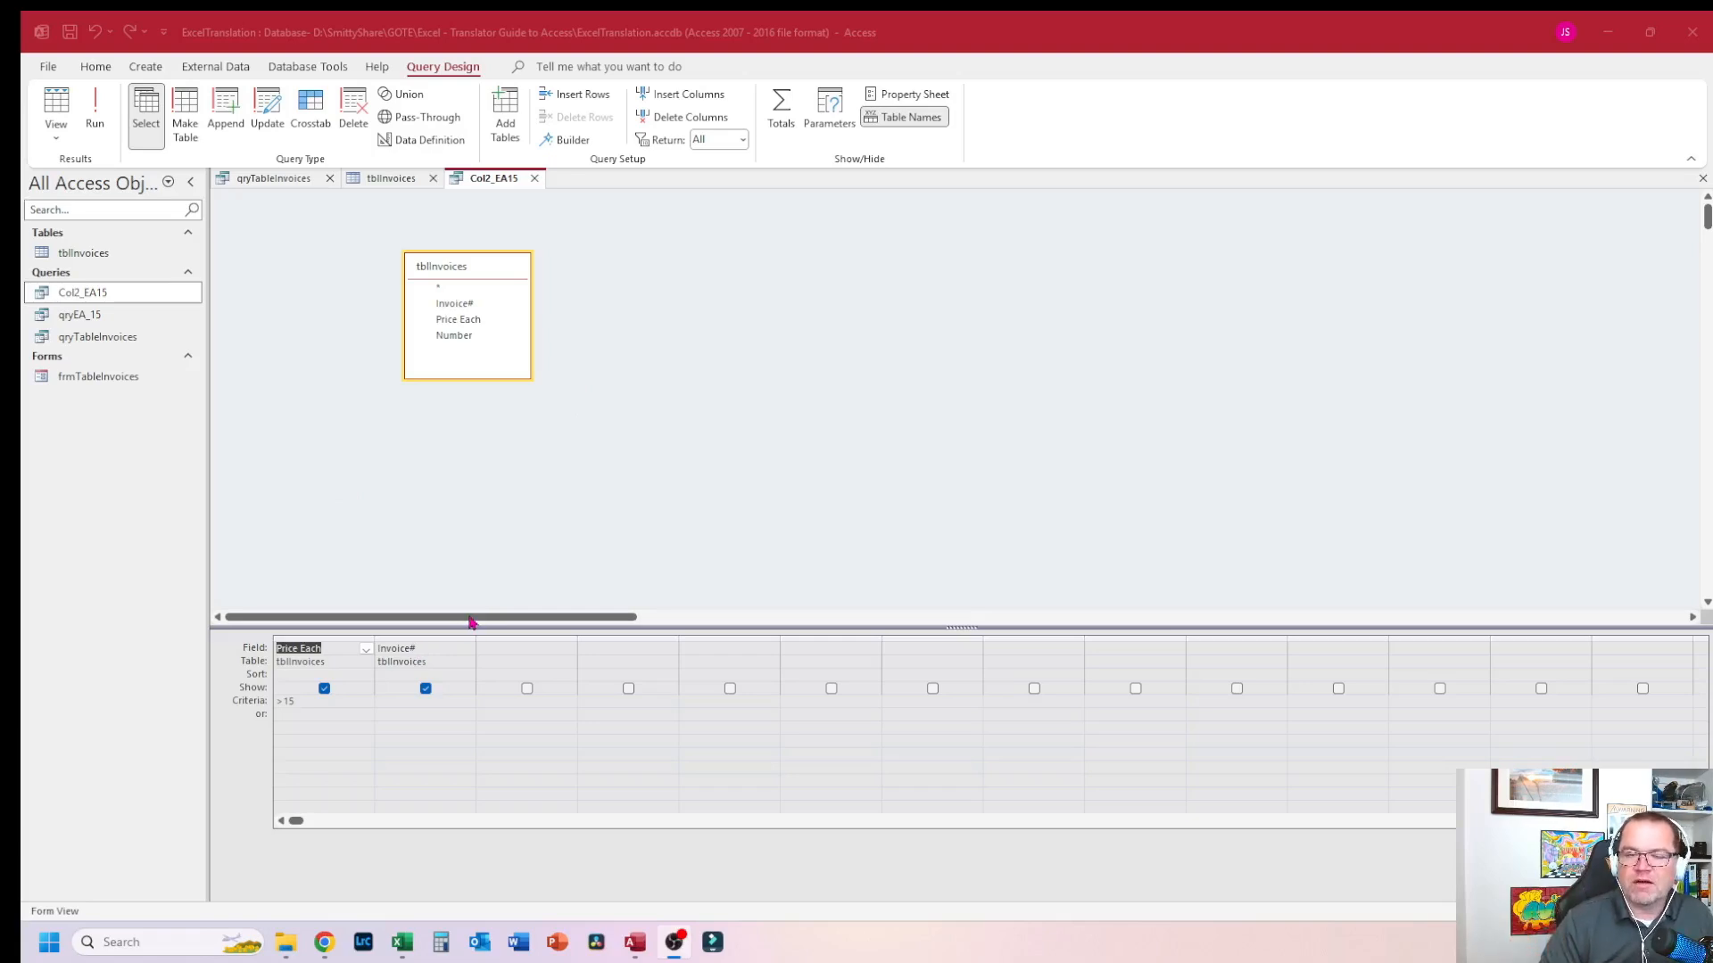
click(401, 942)
click(432, 888)
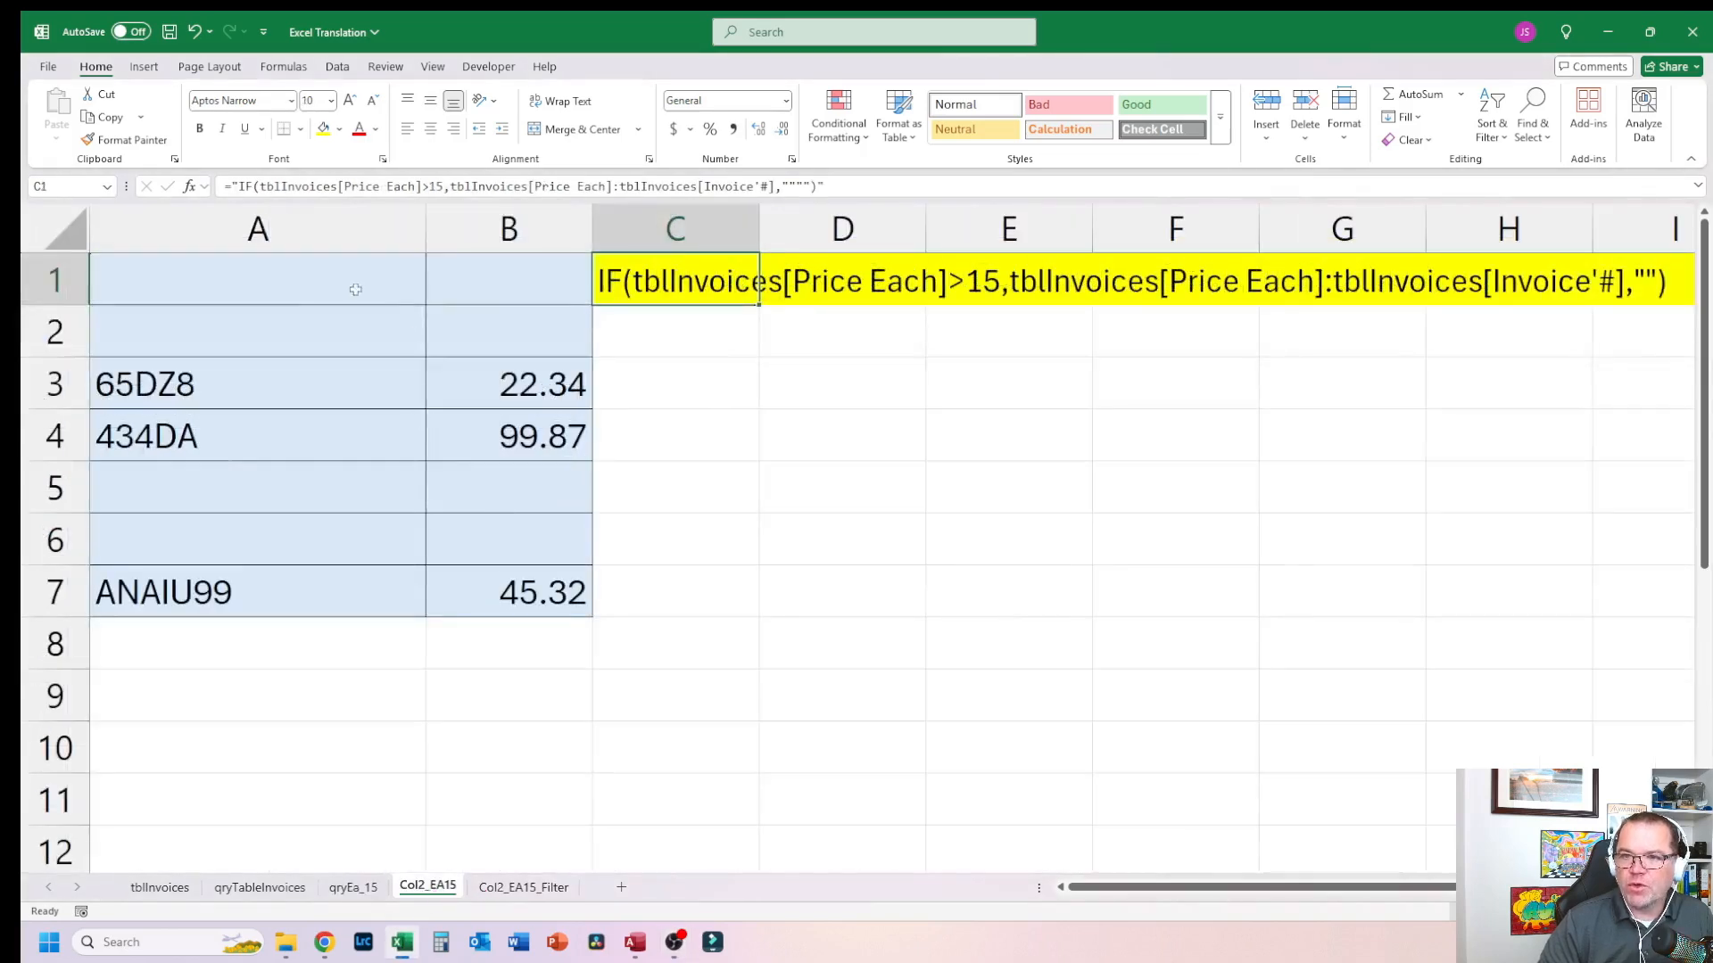
key(Left)
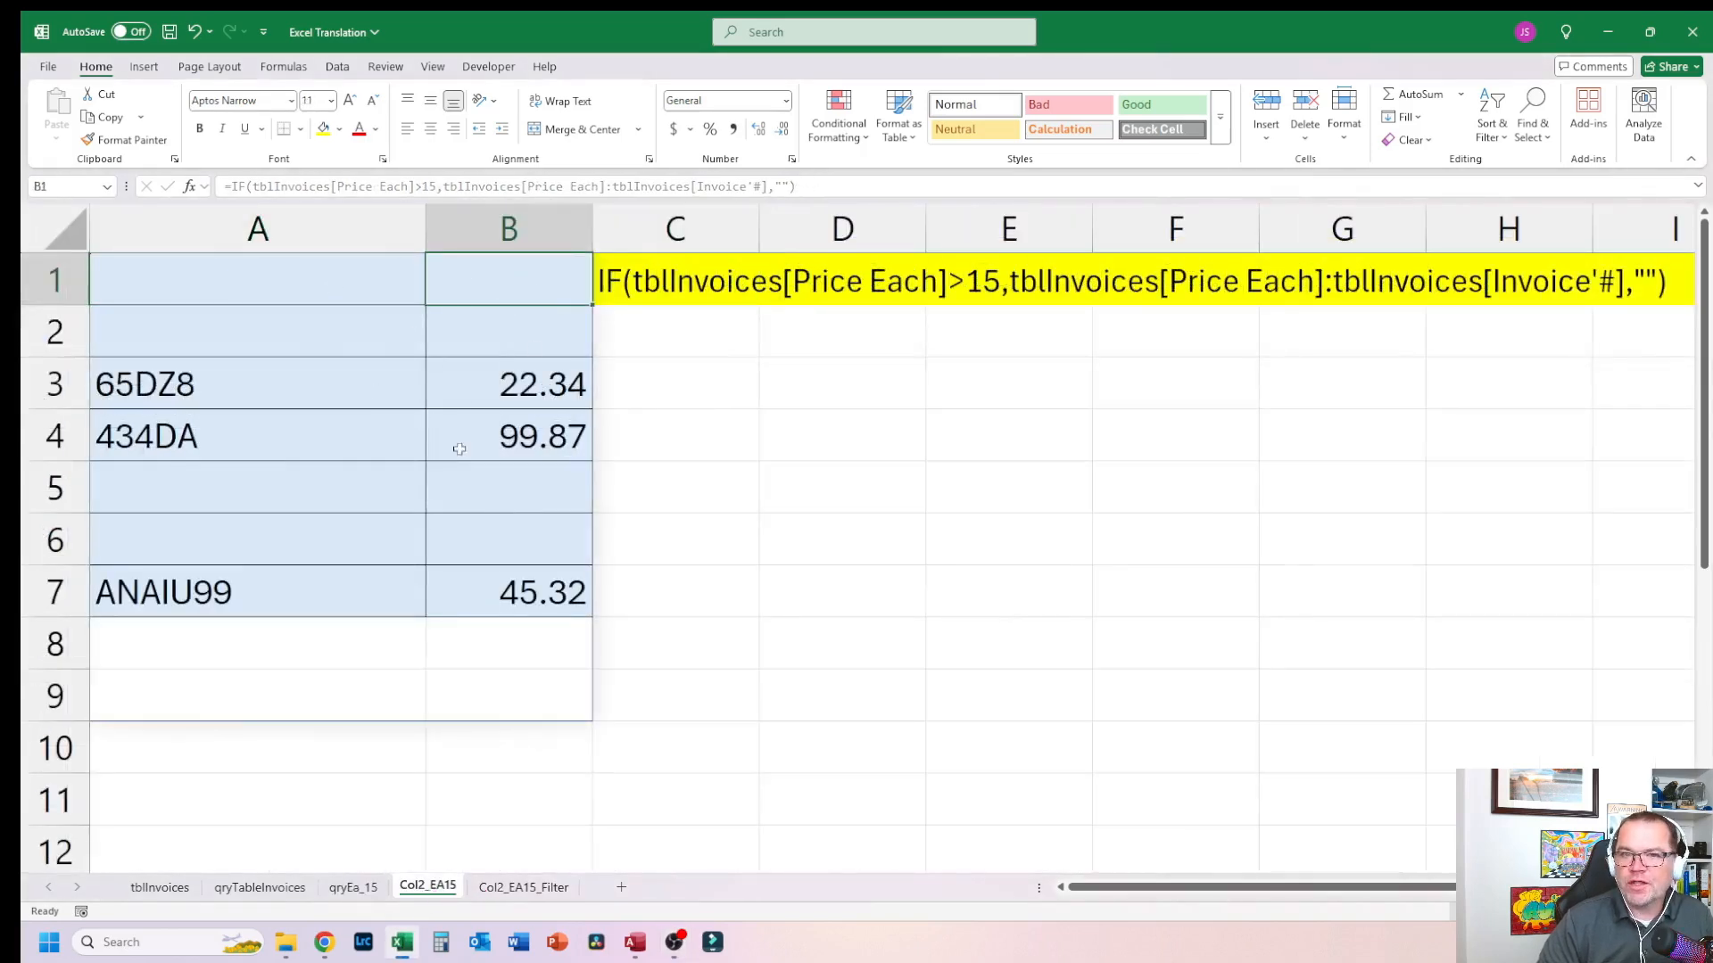
Step: Examine the Col2_EA15 query design's Price Each and Invoice# fields and the >15 criterion
click(634, 942)
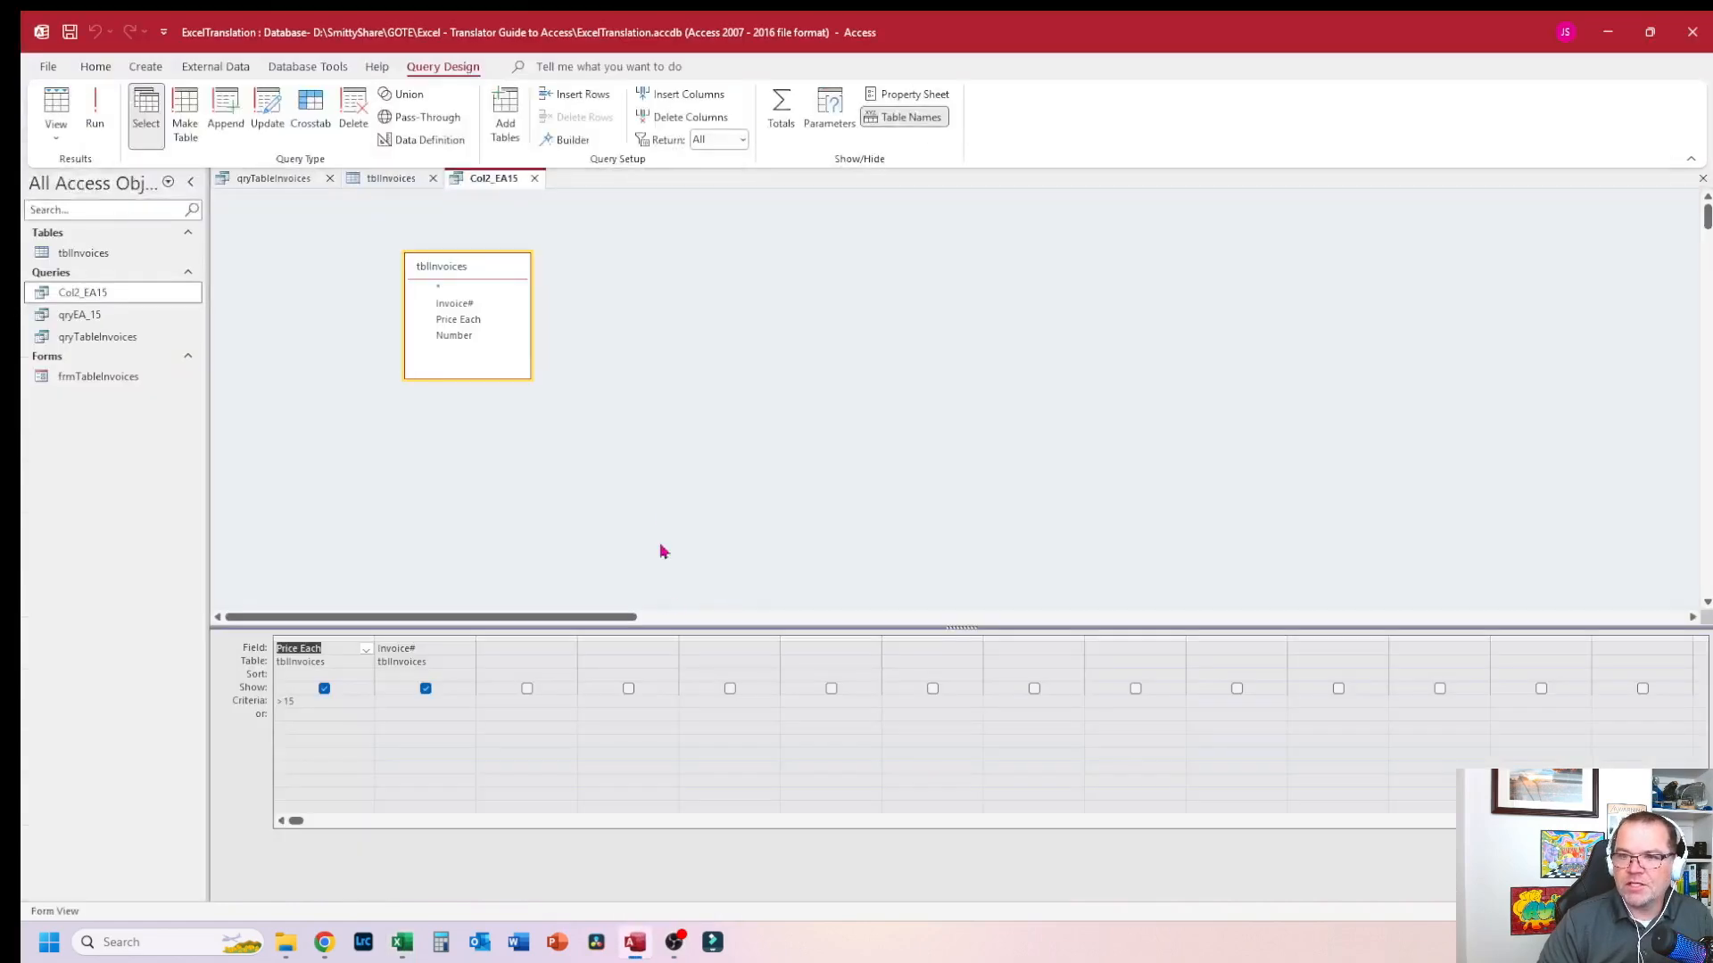
click(500, 181)
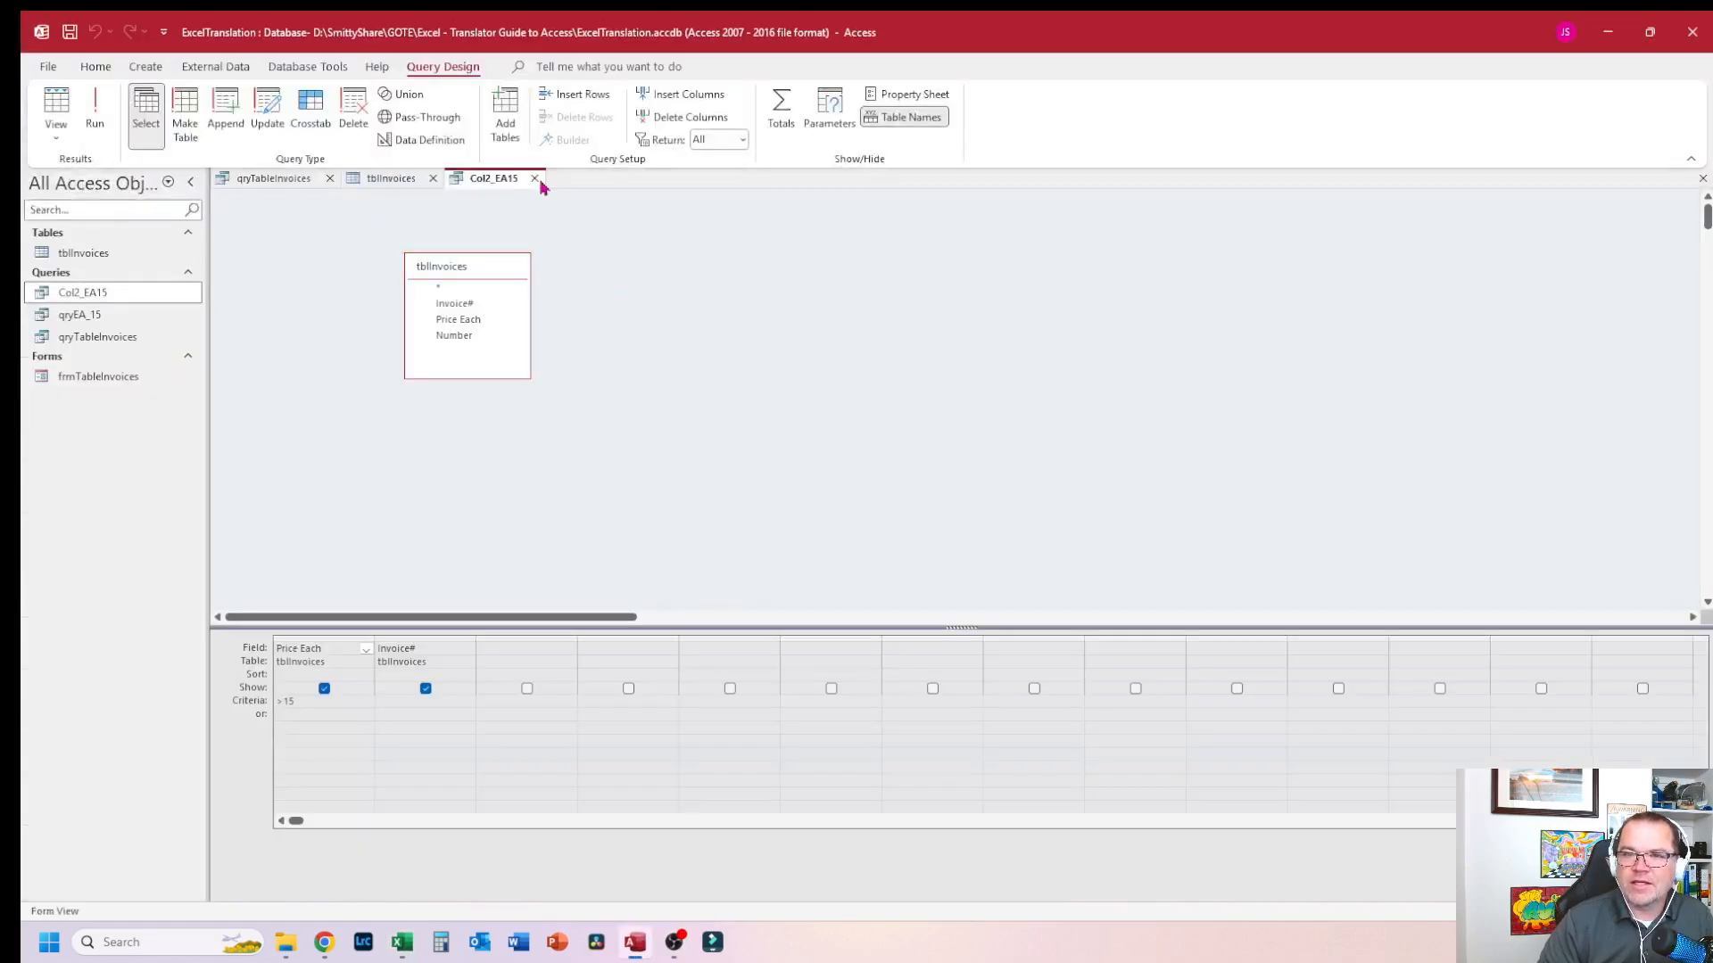
click(497, 284)
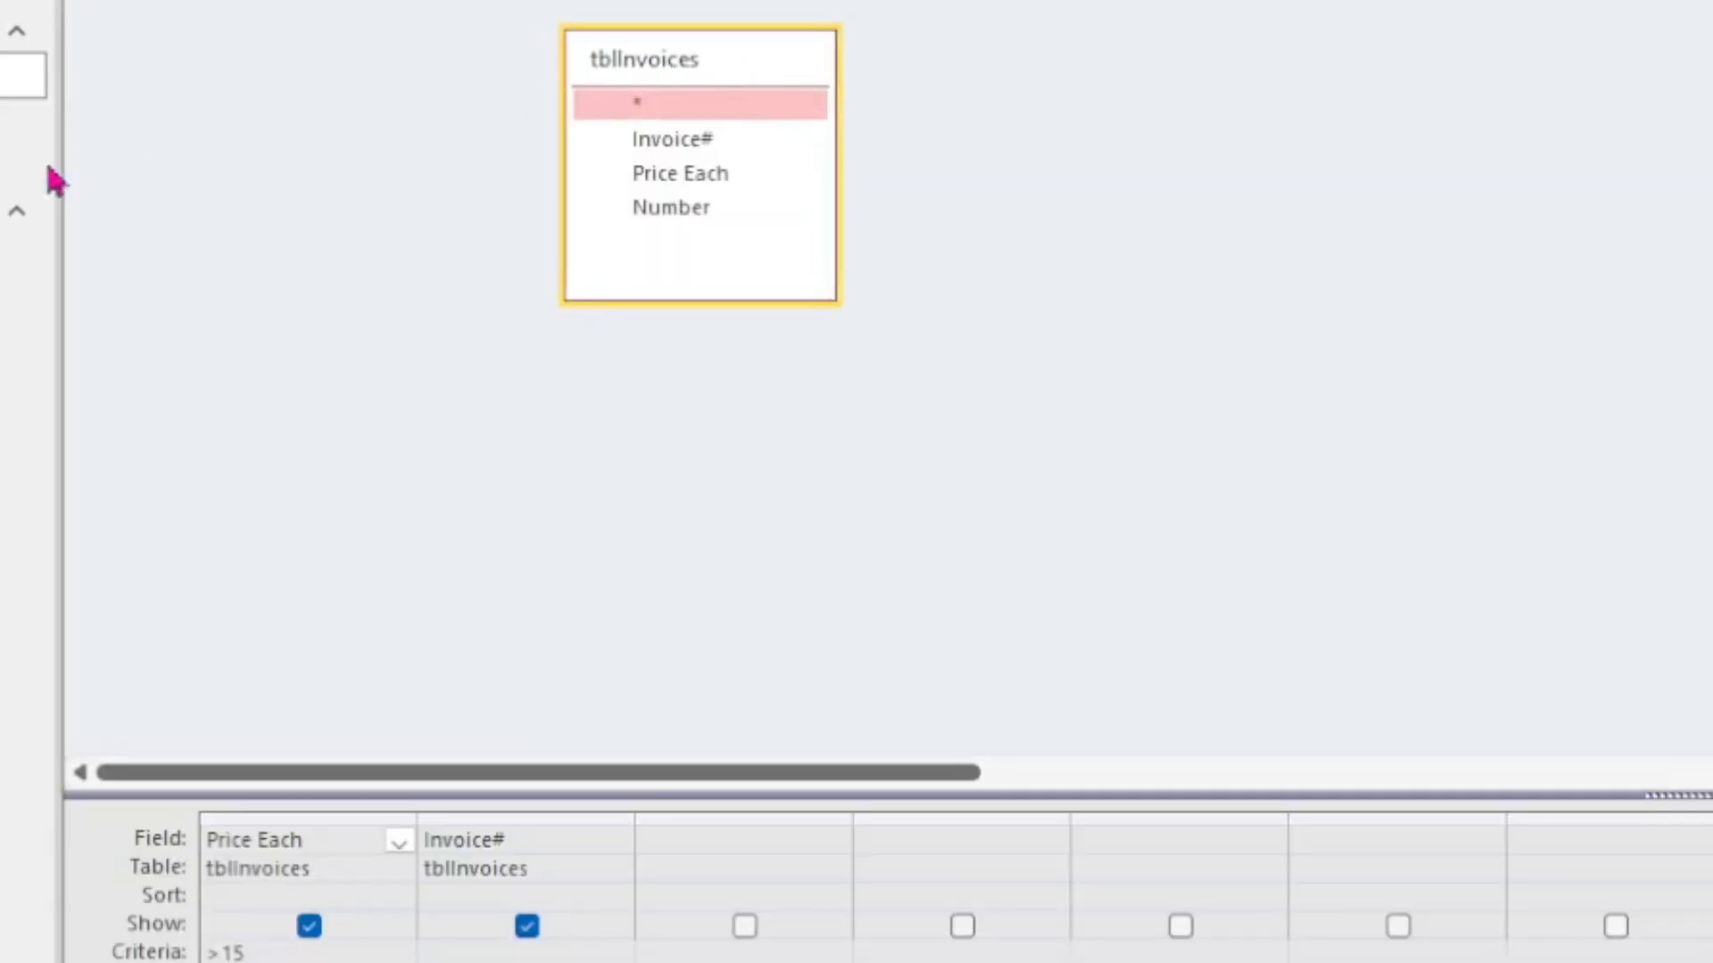
click(11, 170)
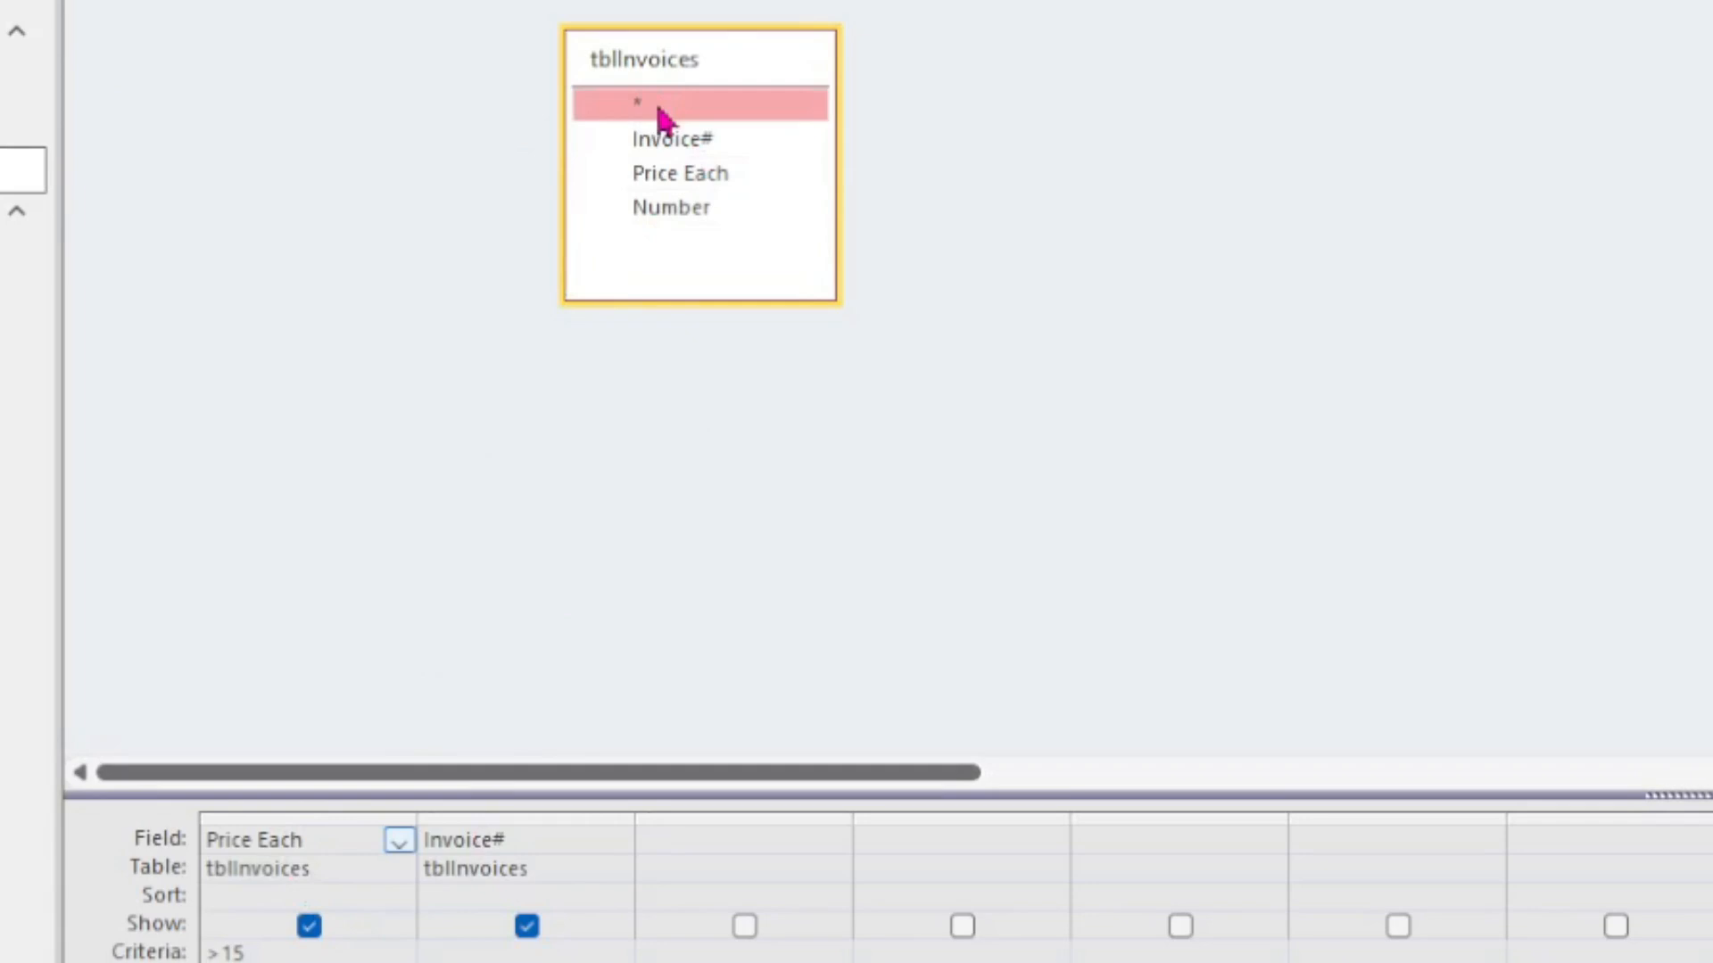
click(707, 175)
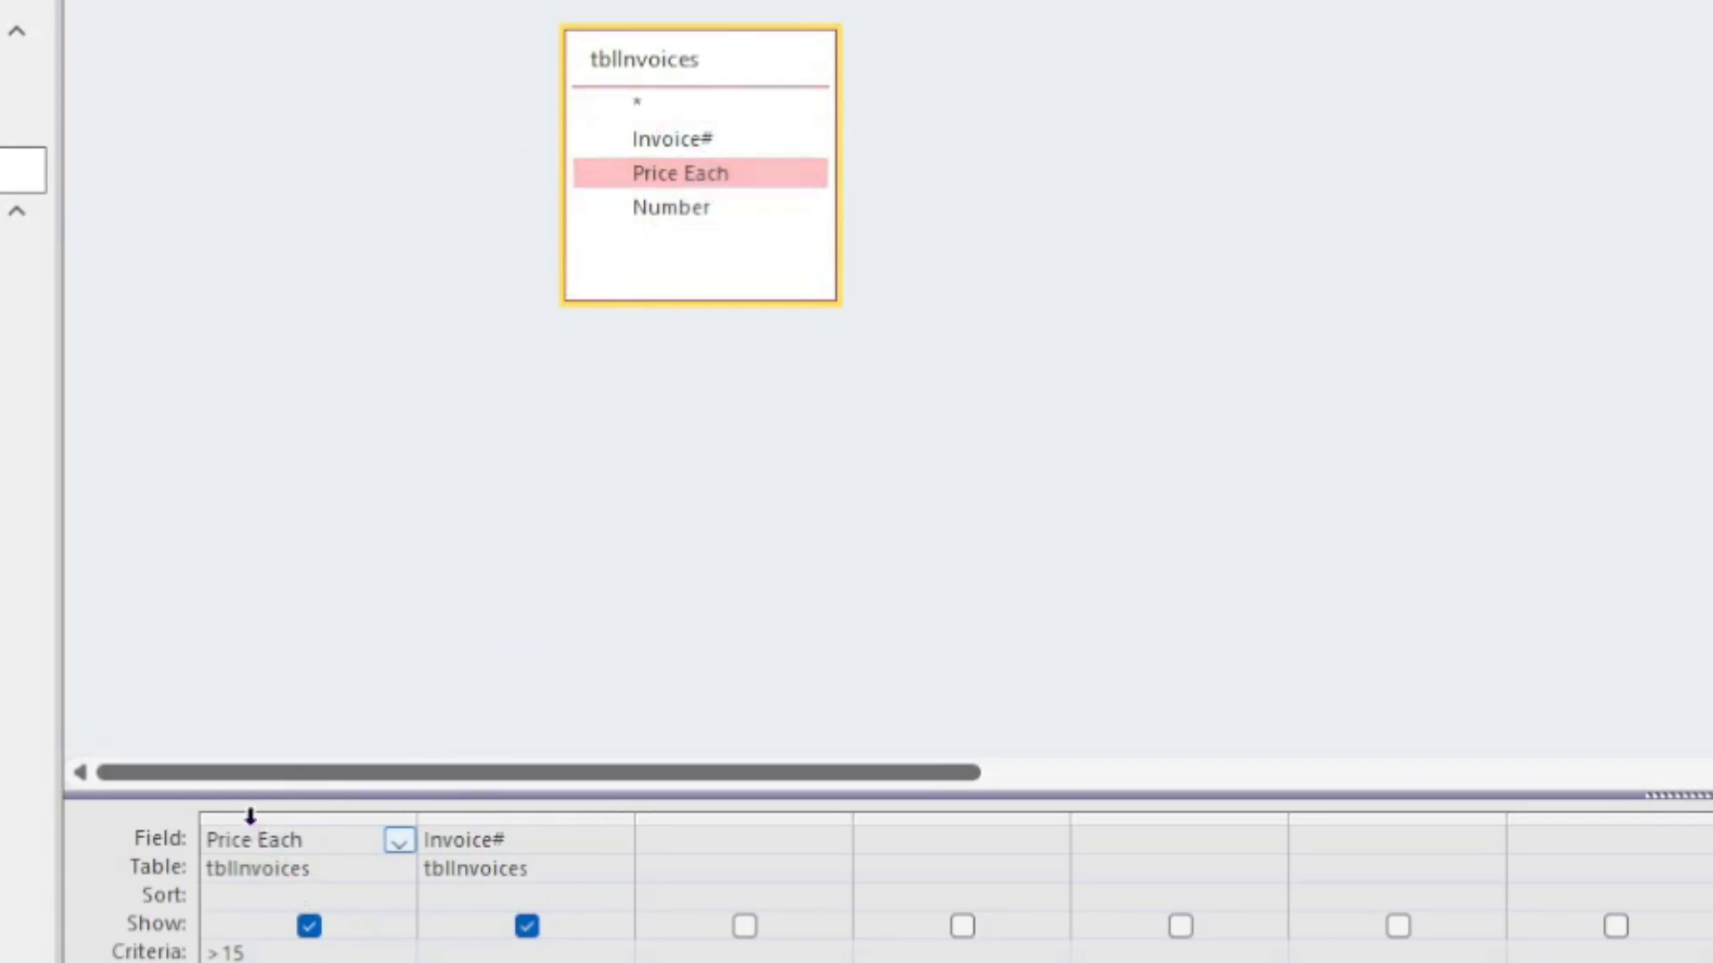
click(564, 838)
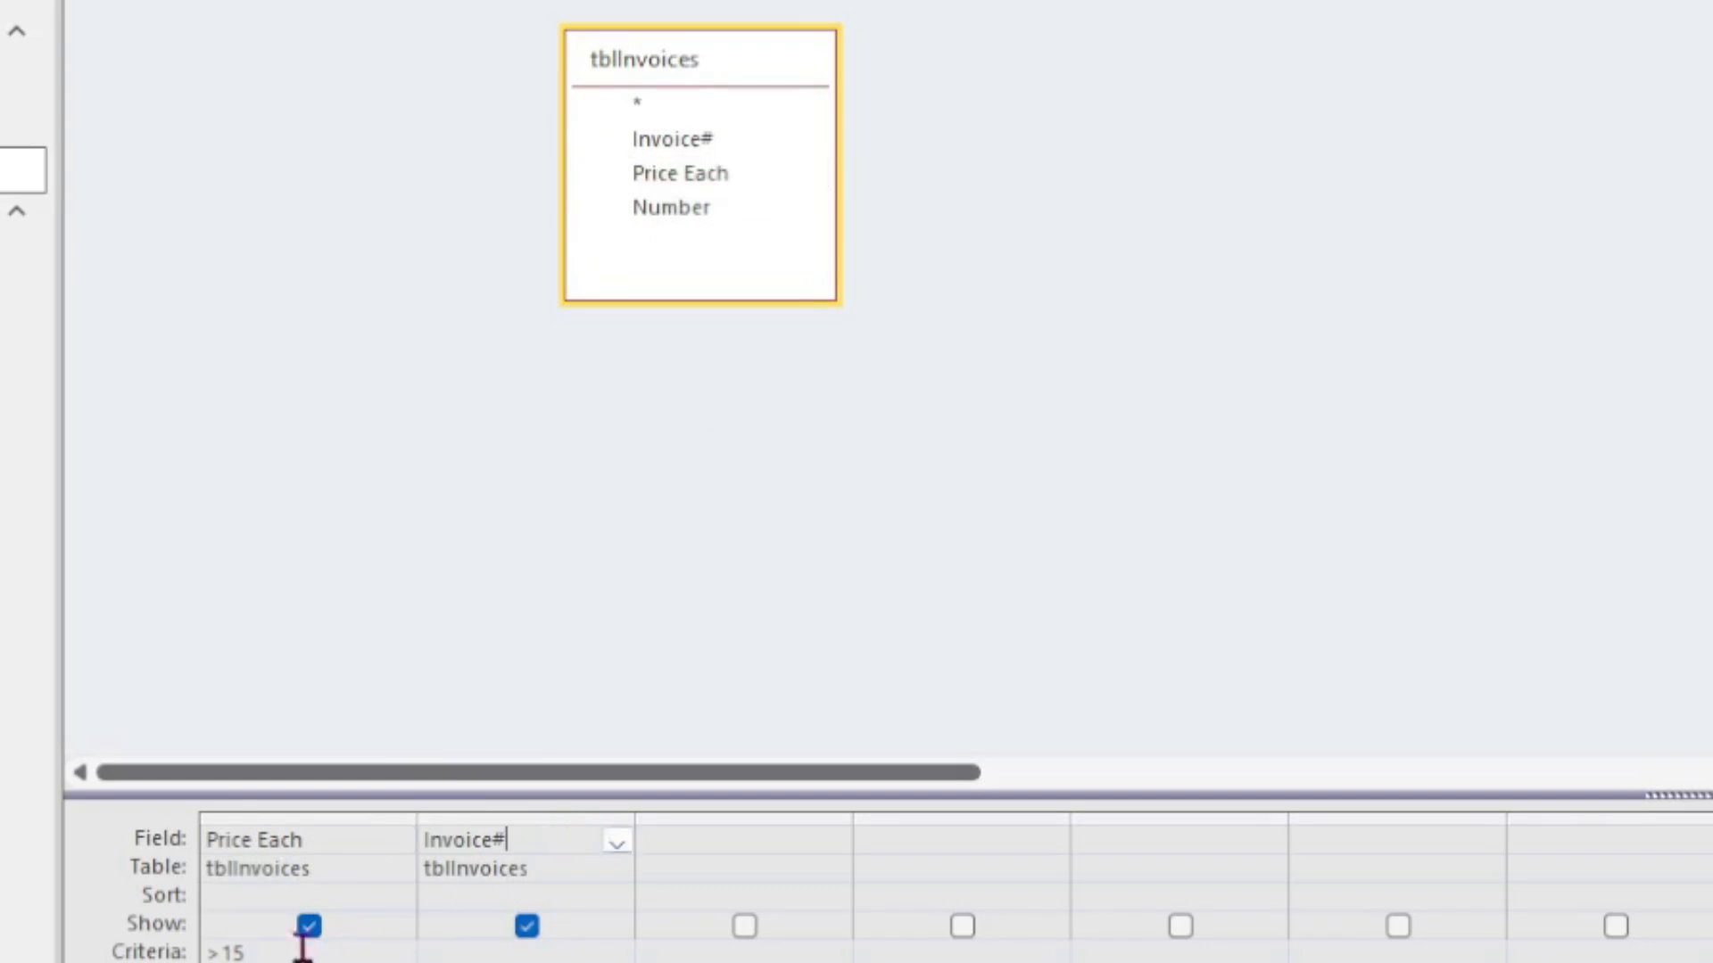
click(223, 950)
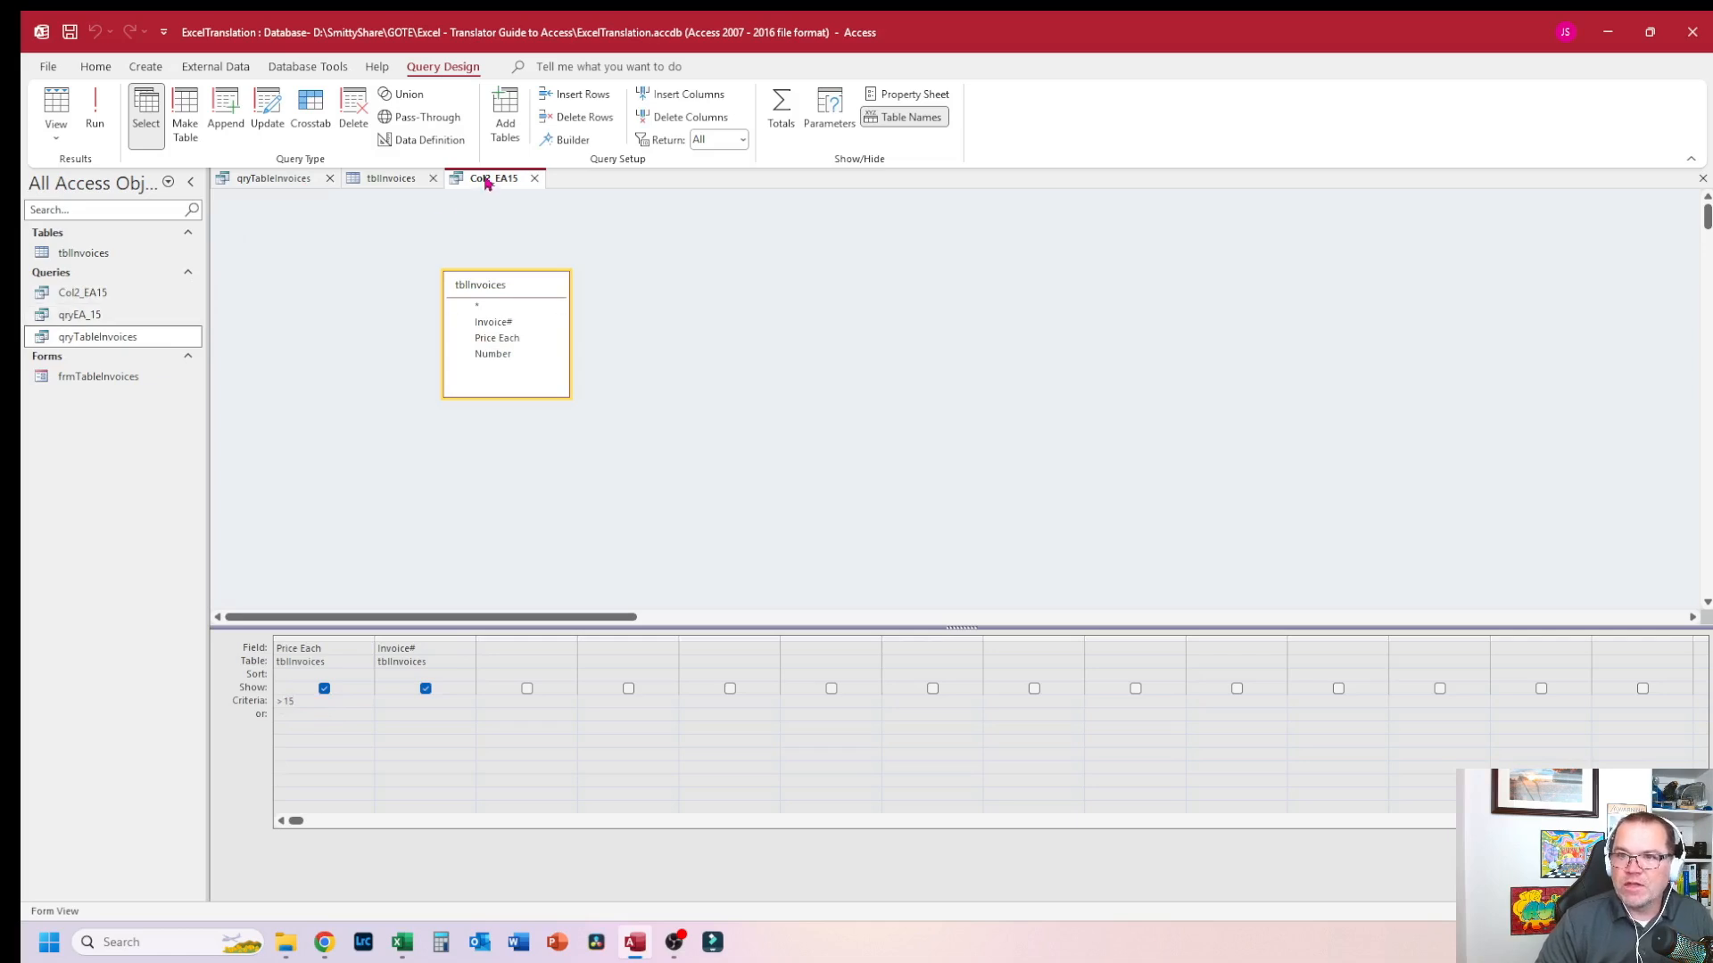
Step: Open qryEA_15 in Design view and inspect its Price Each criterion
right_click(81, 315)
click(152, 353)
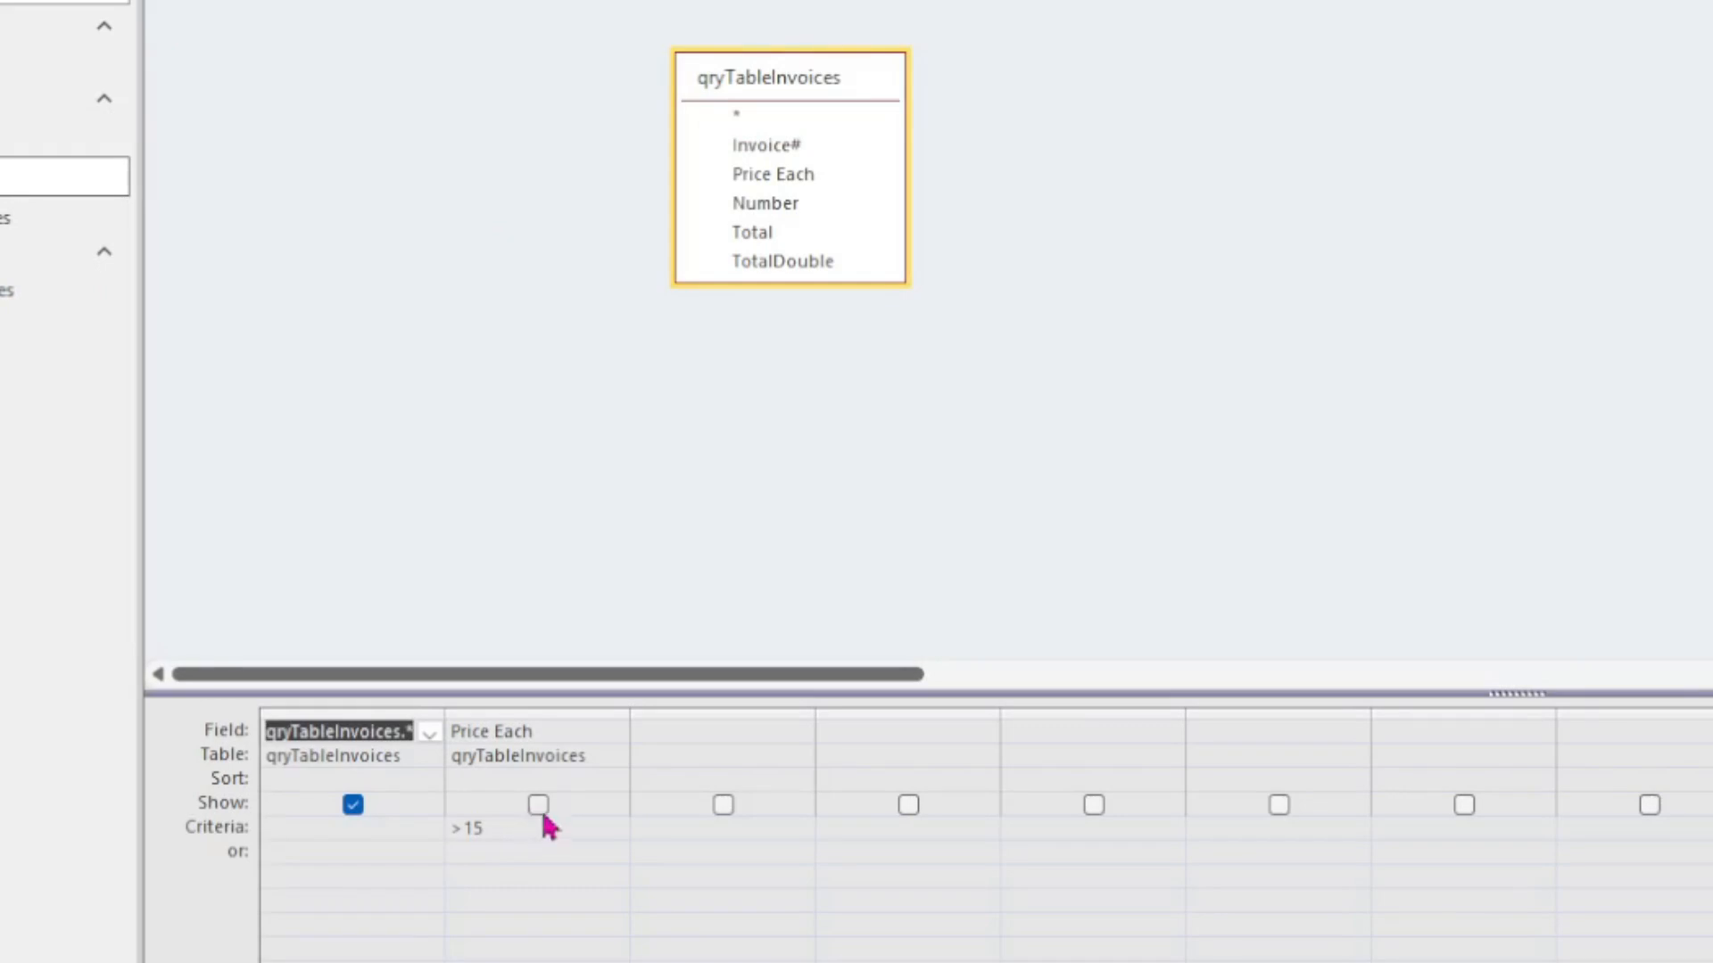
click(426, 660)
click(743, 651)
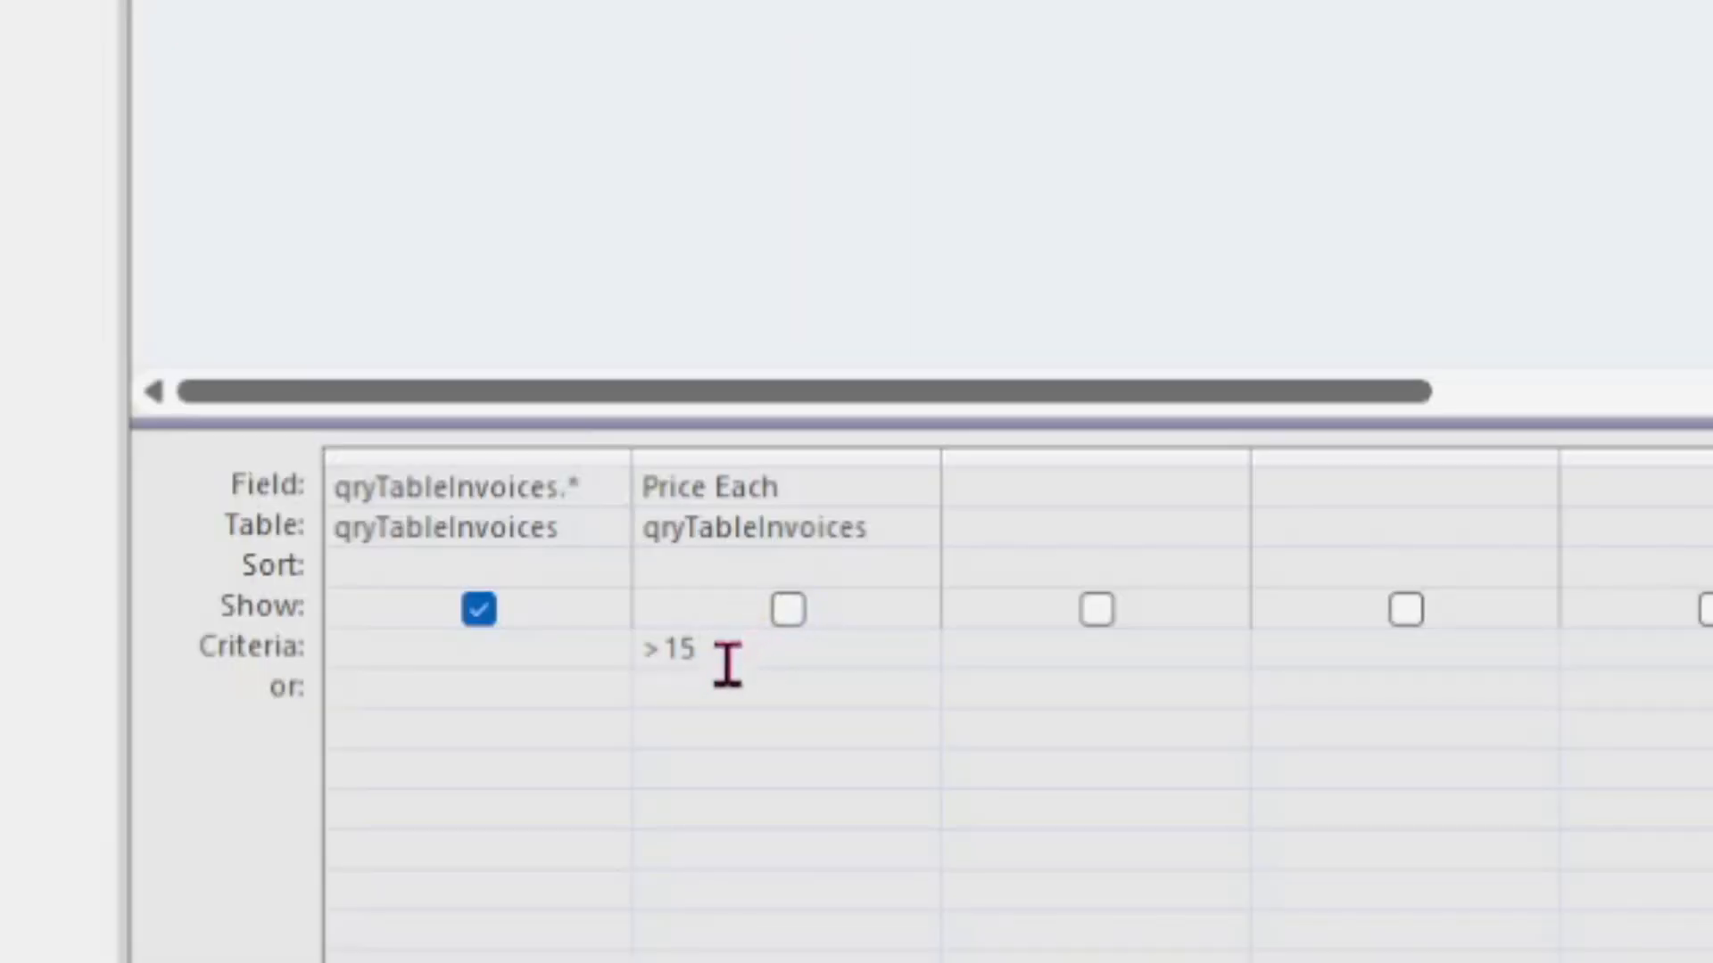
Step: Close the open query and table tabs, discarding the unsaved design changes to qryTableInvoices
drag(743, 651, 642, 651)
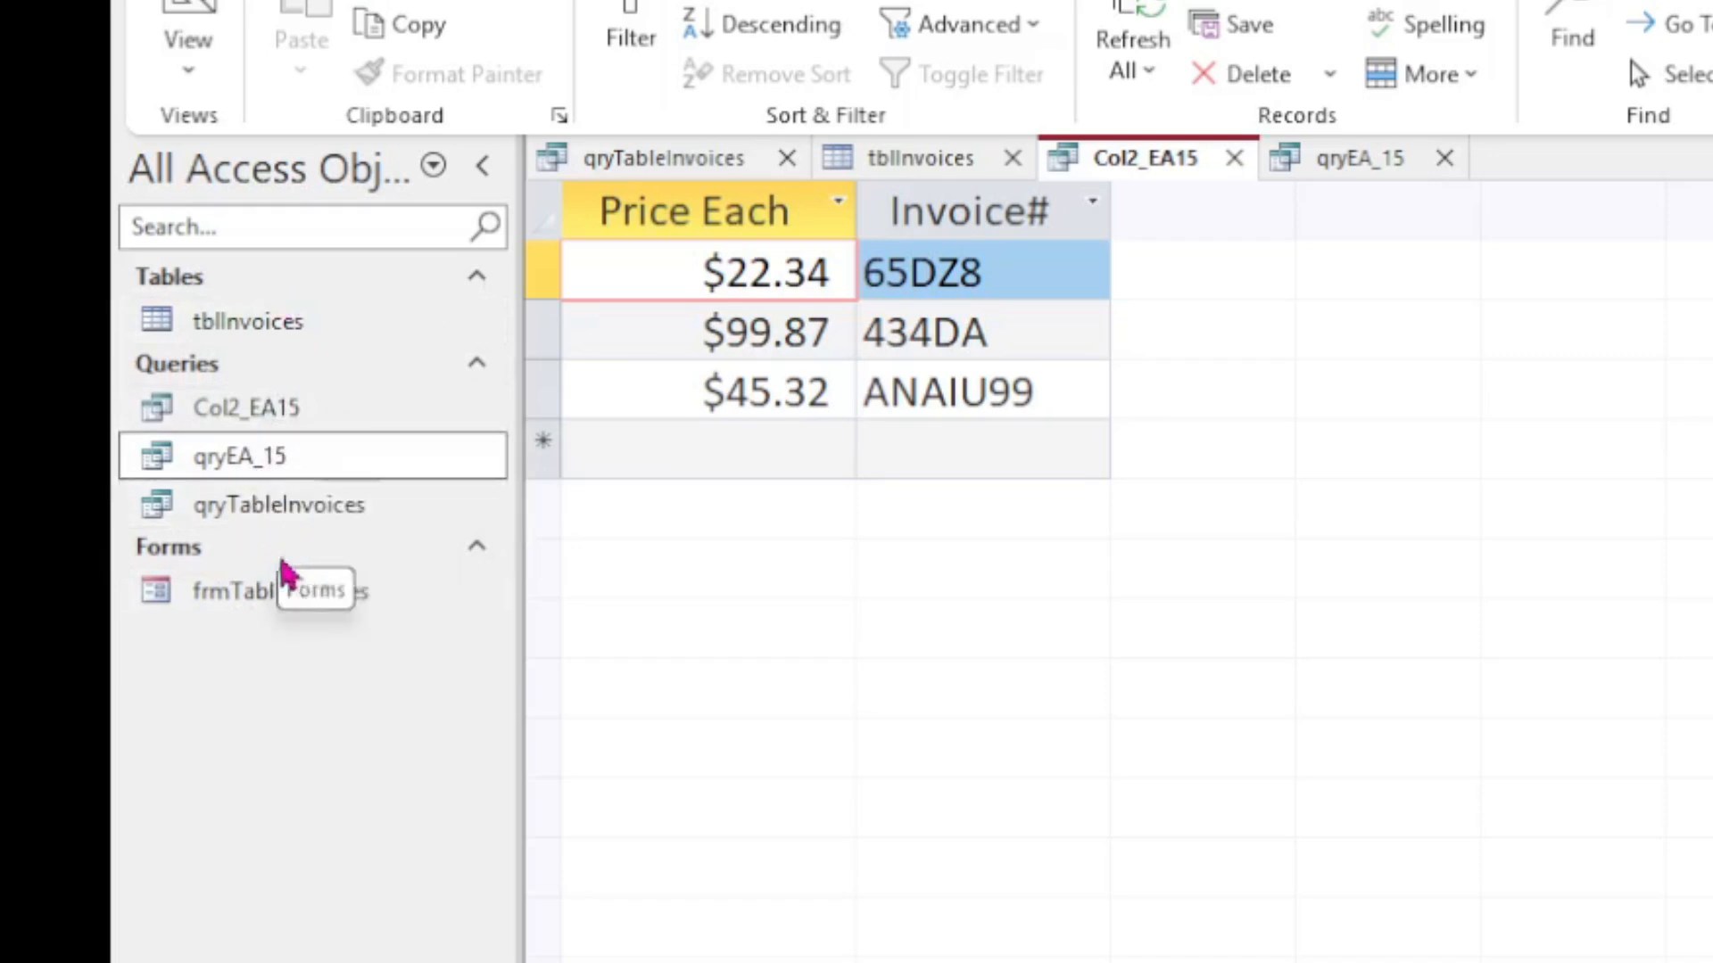
click(263, 593)
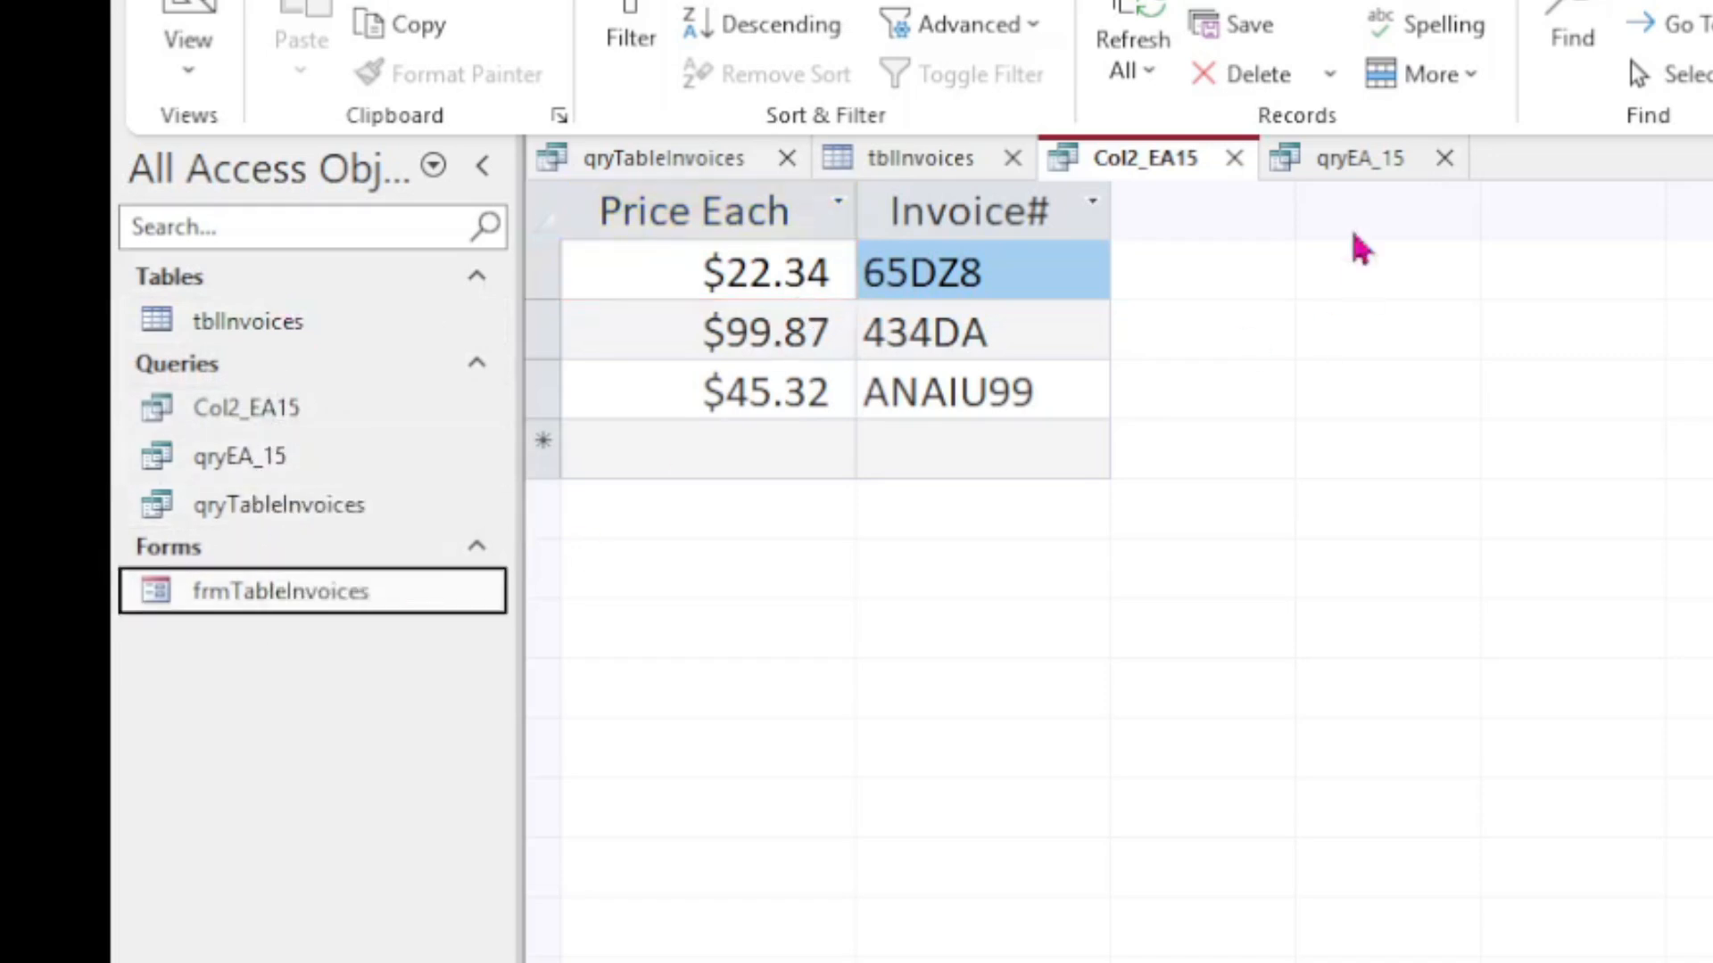
click(1233, 159)
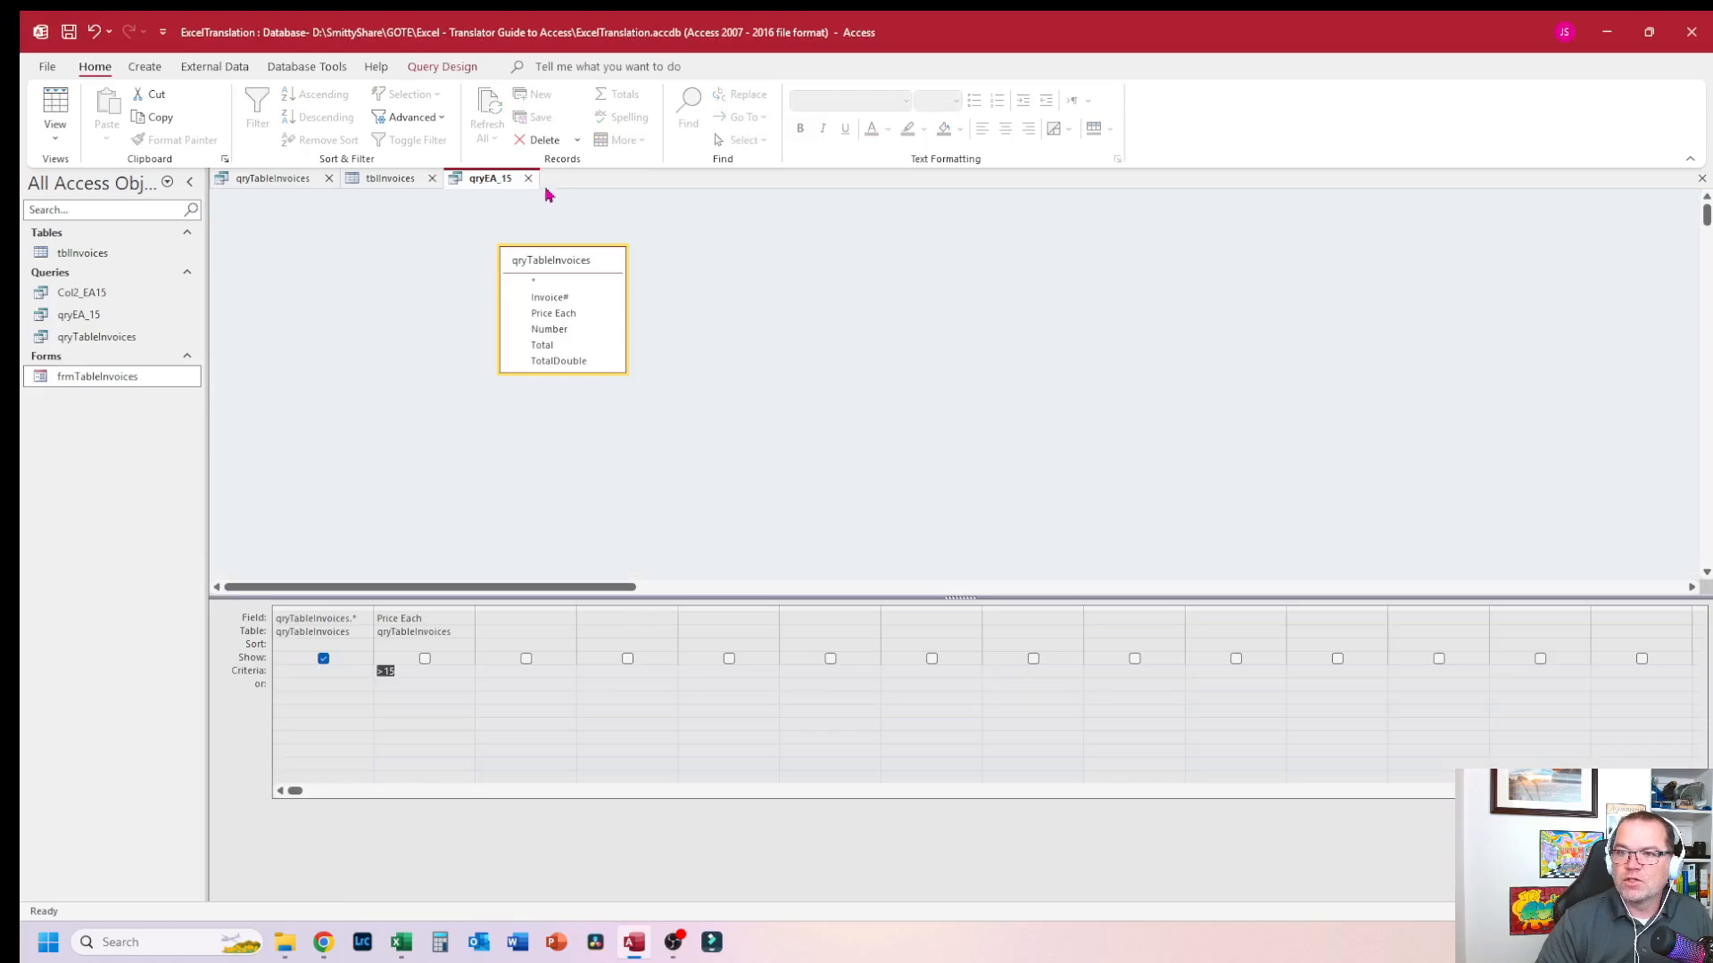
click(1222, 159)
click(865, 534)
click(432, 178)
click(328, 178)
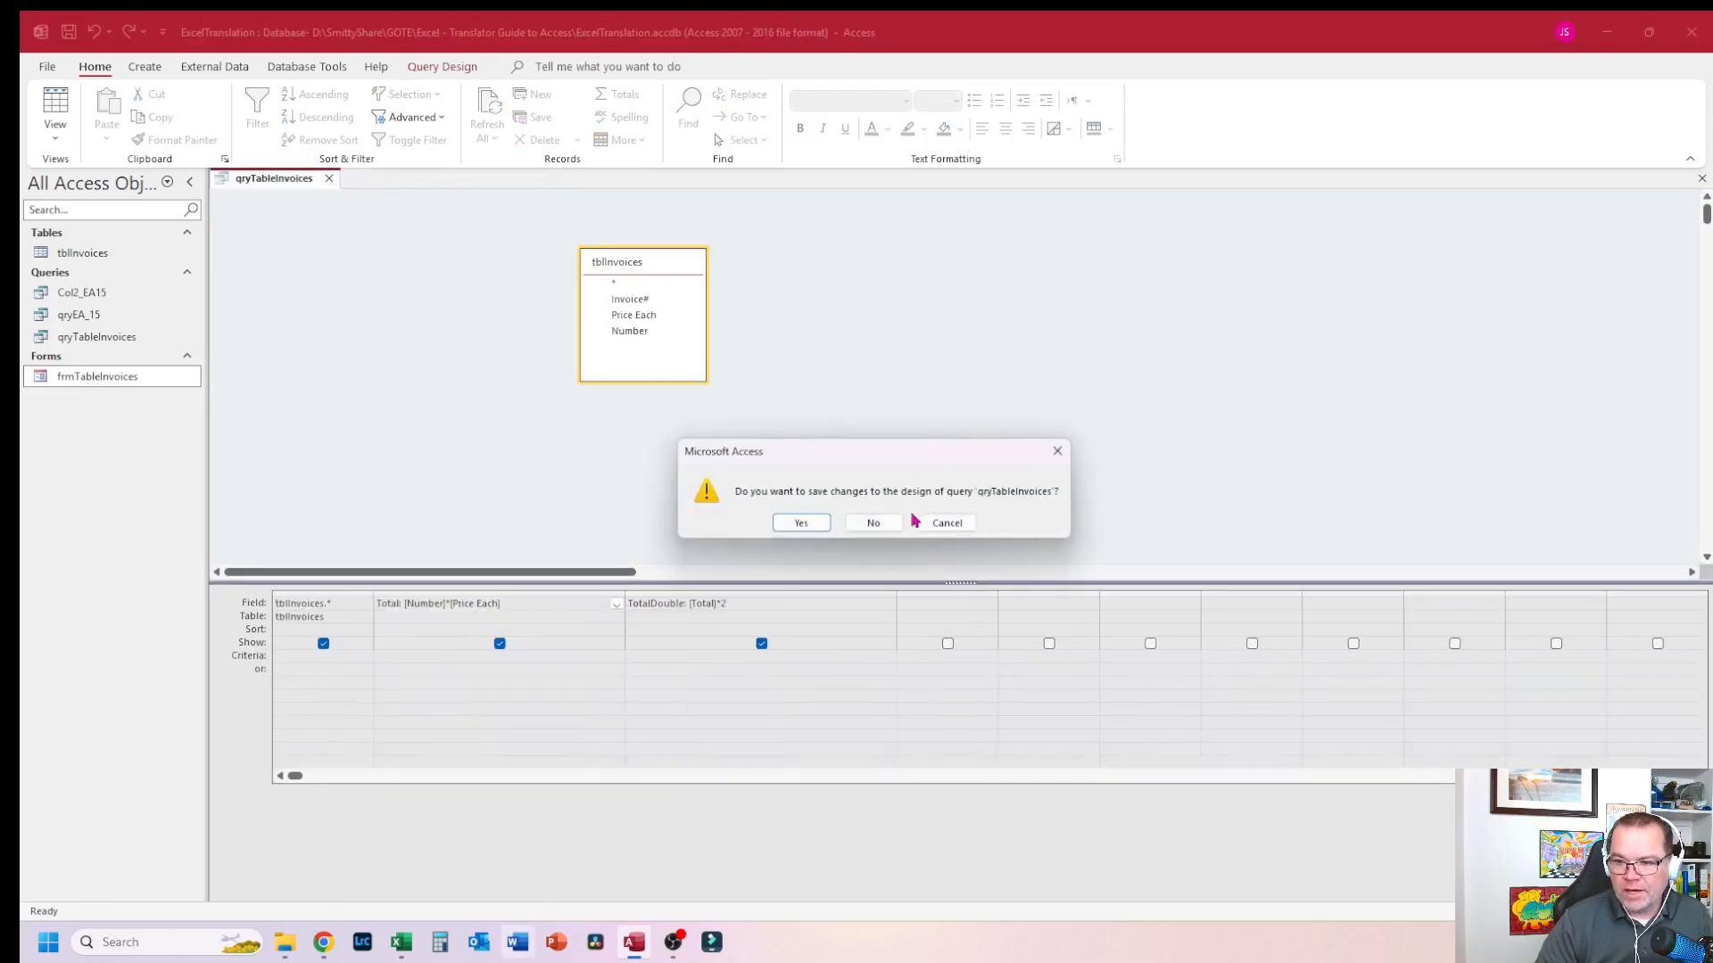
click(872, 522)
Step: Switch to Excel to review the Col2_EA15 sheet's filtered rows, then return to Access
key(alt+Tab)
click(782, 541)
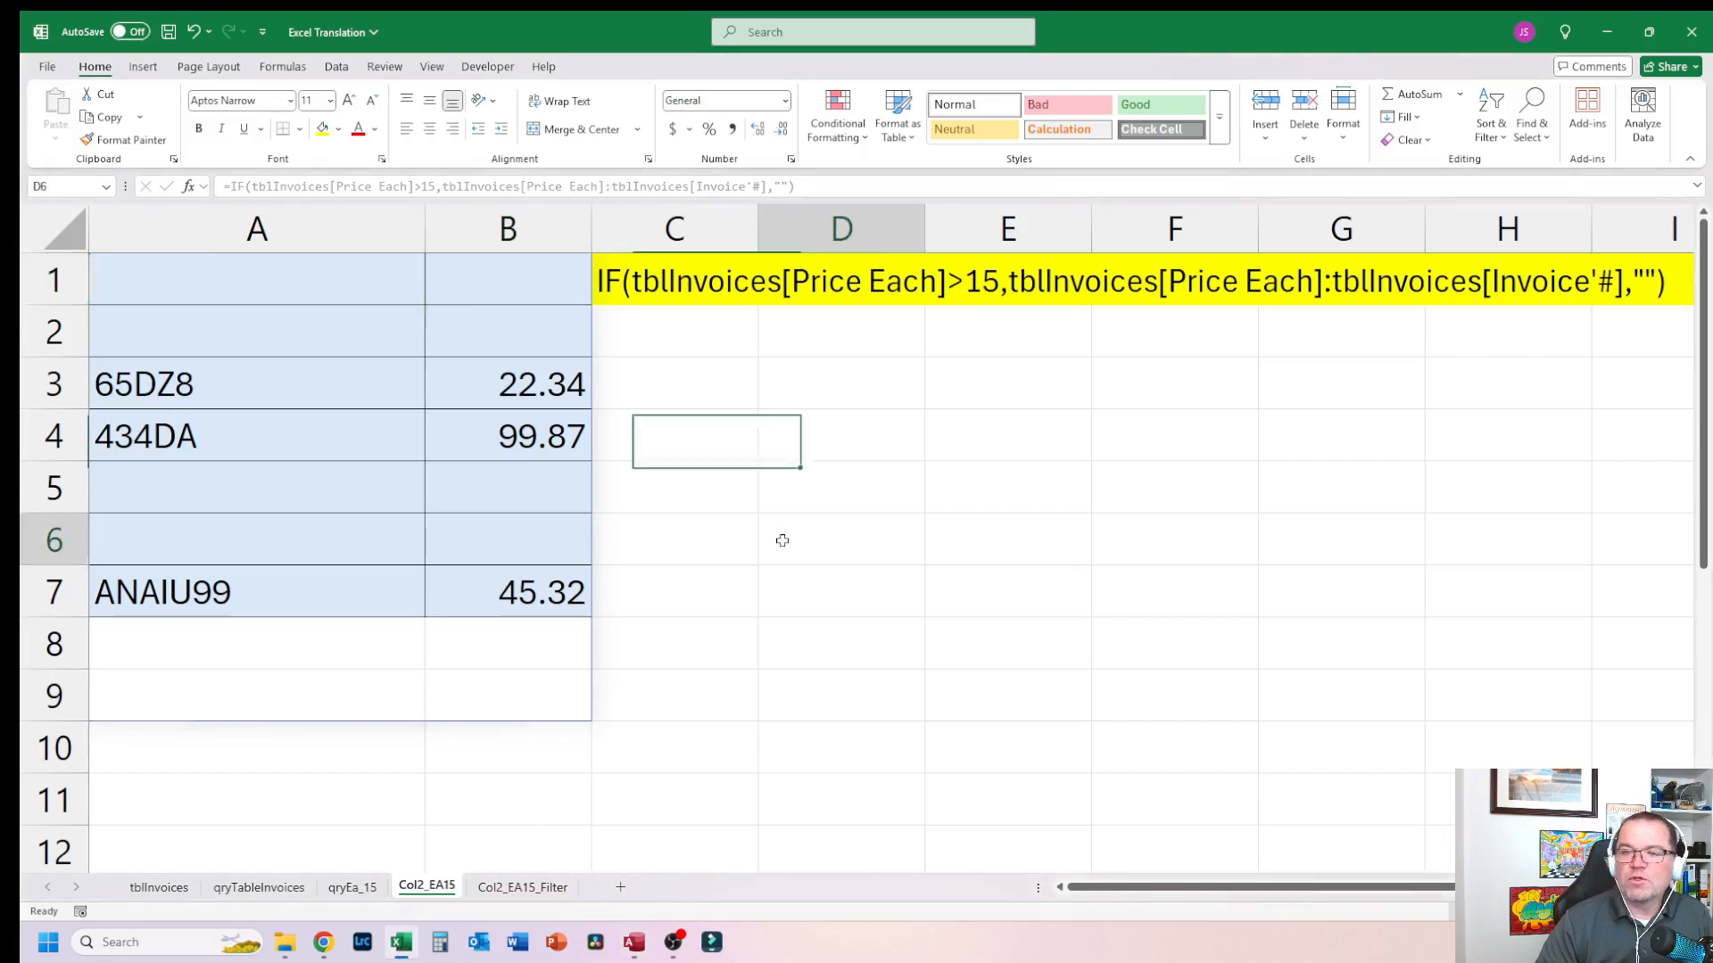
click(668, 435)
click(371, 289)
click(968, 486)
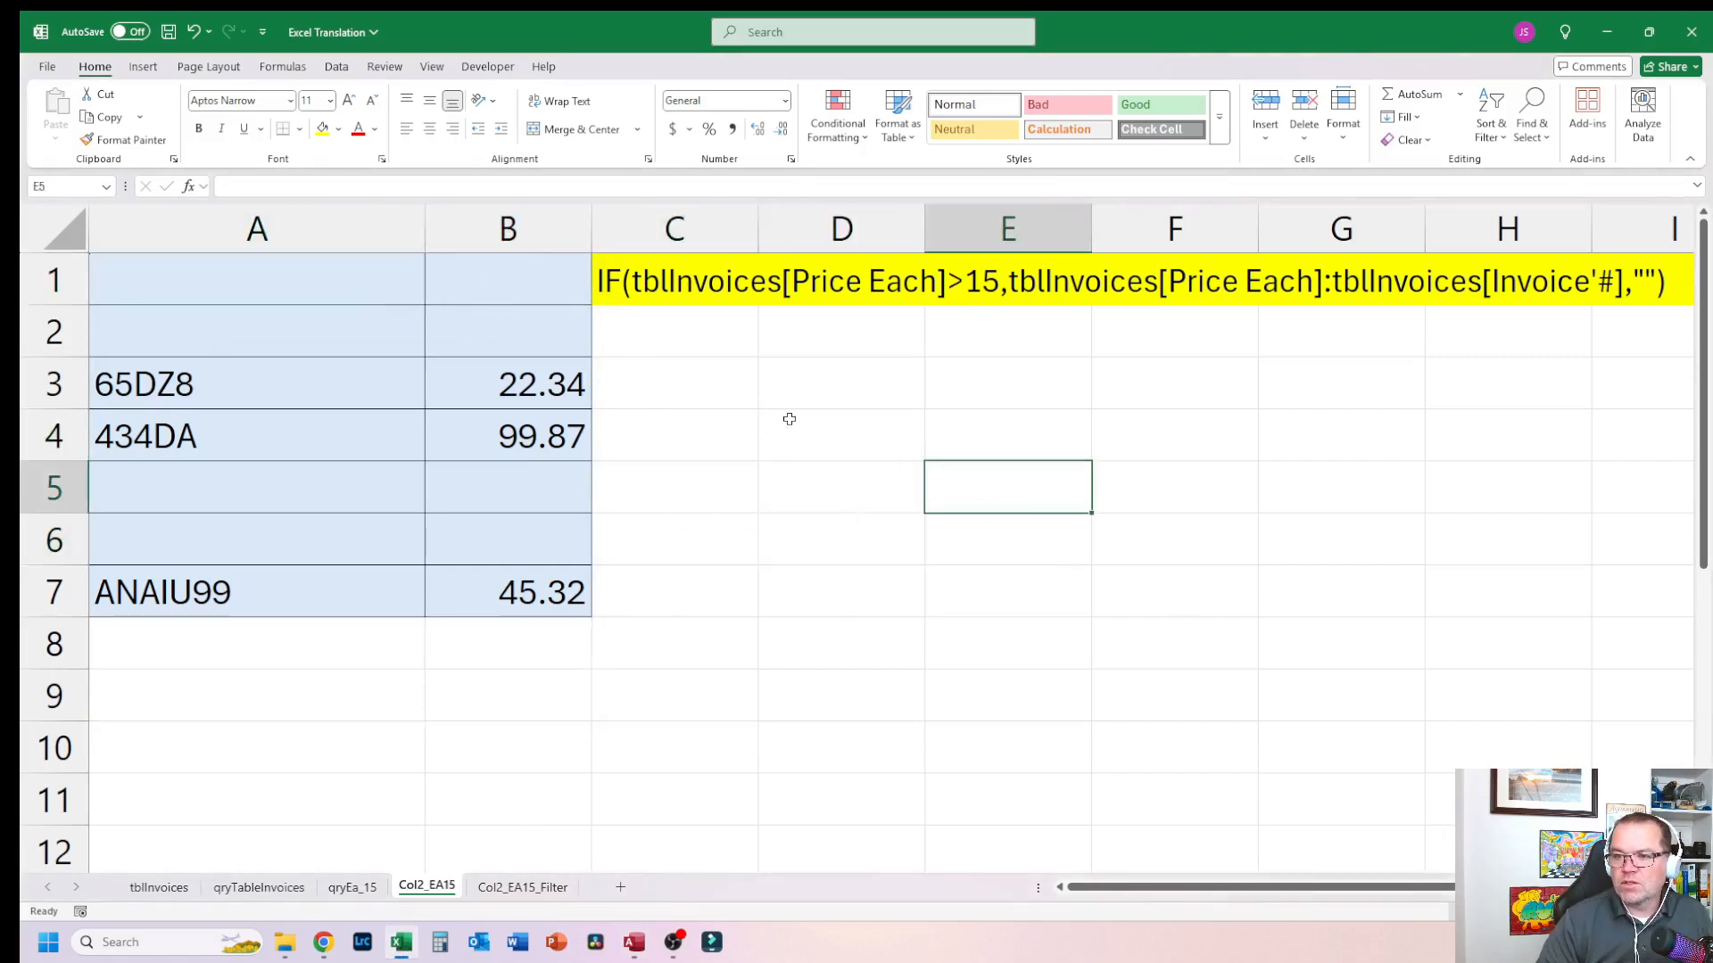
click(818, 456)
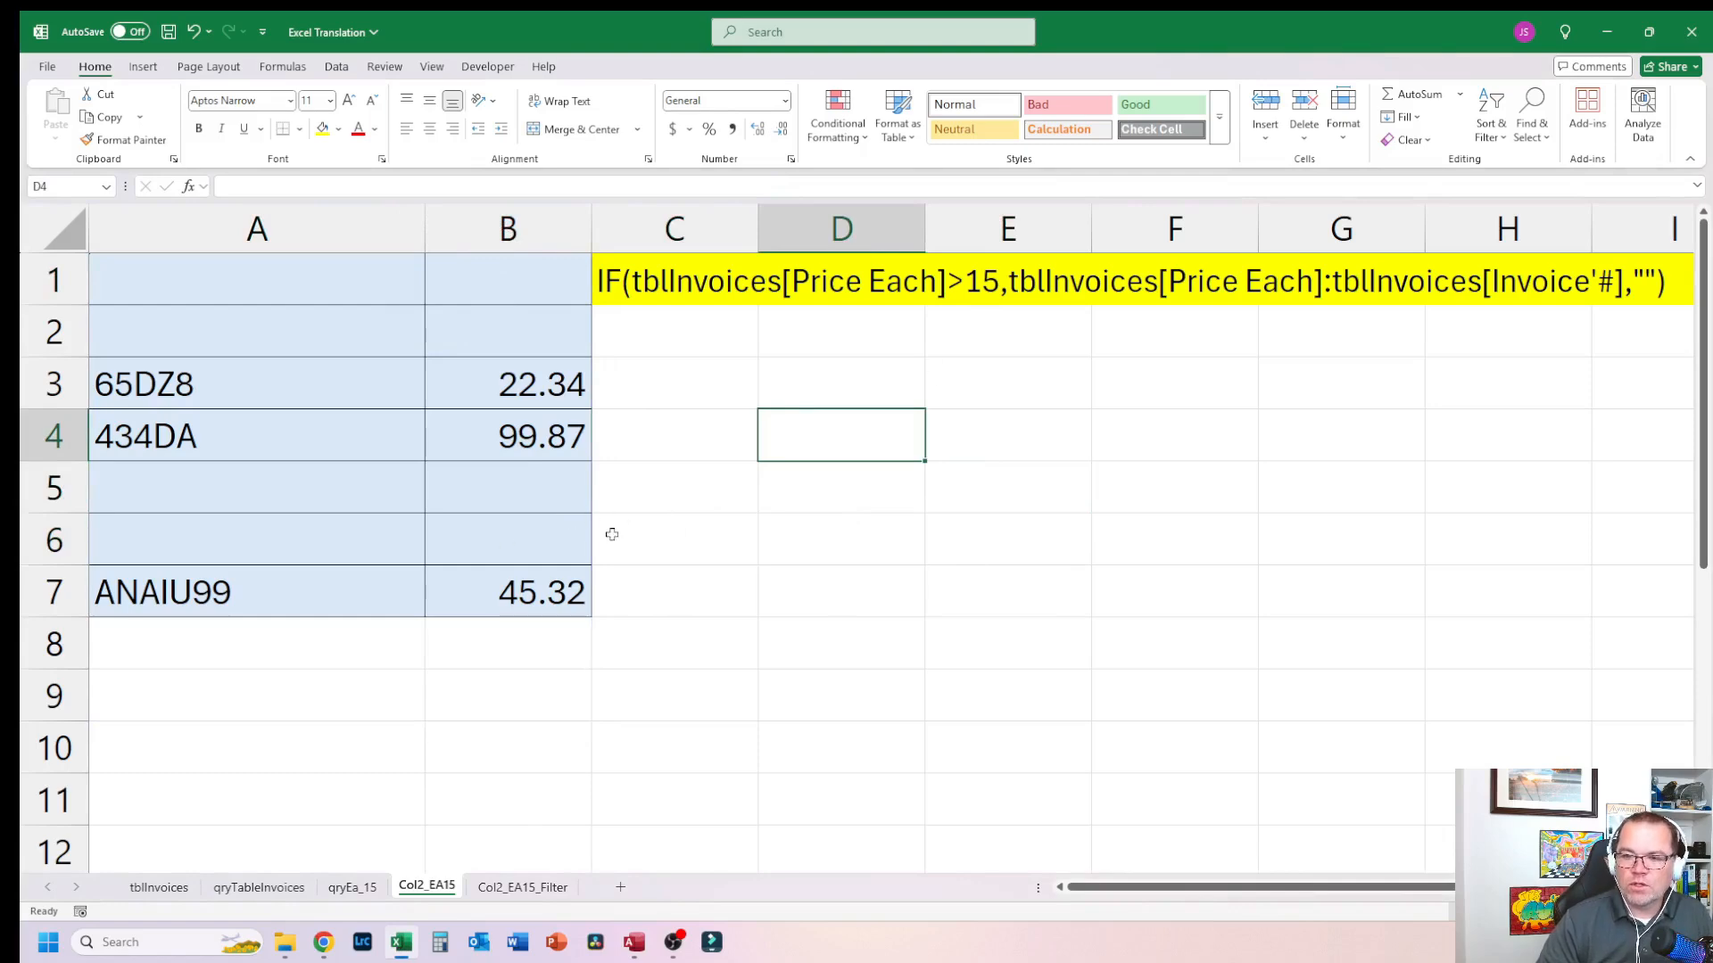
click(633, 942)
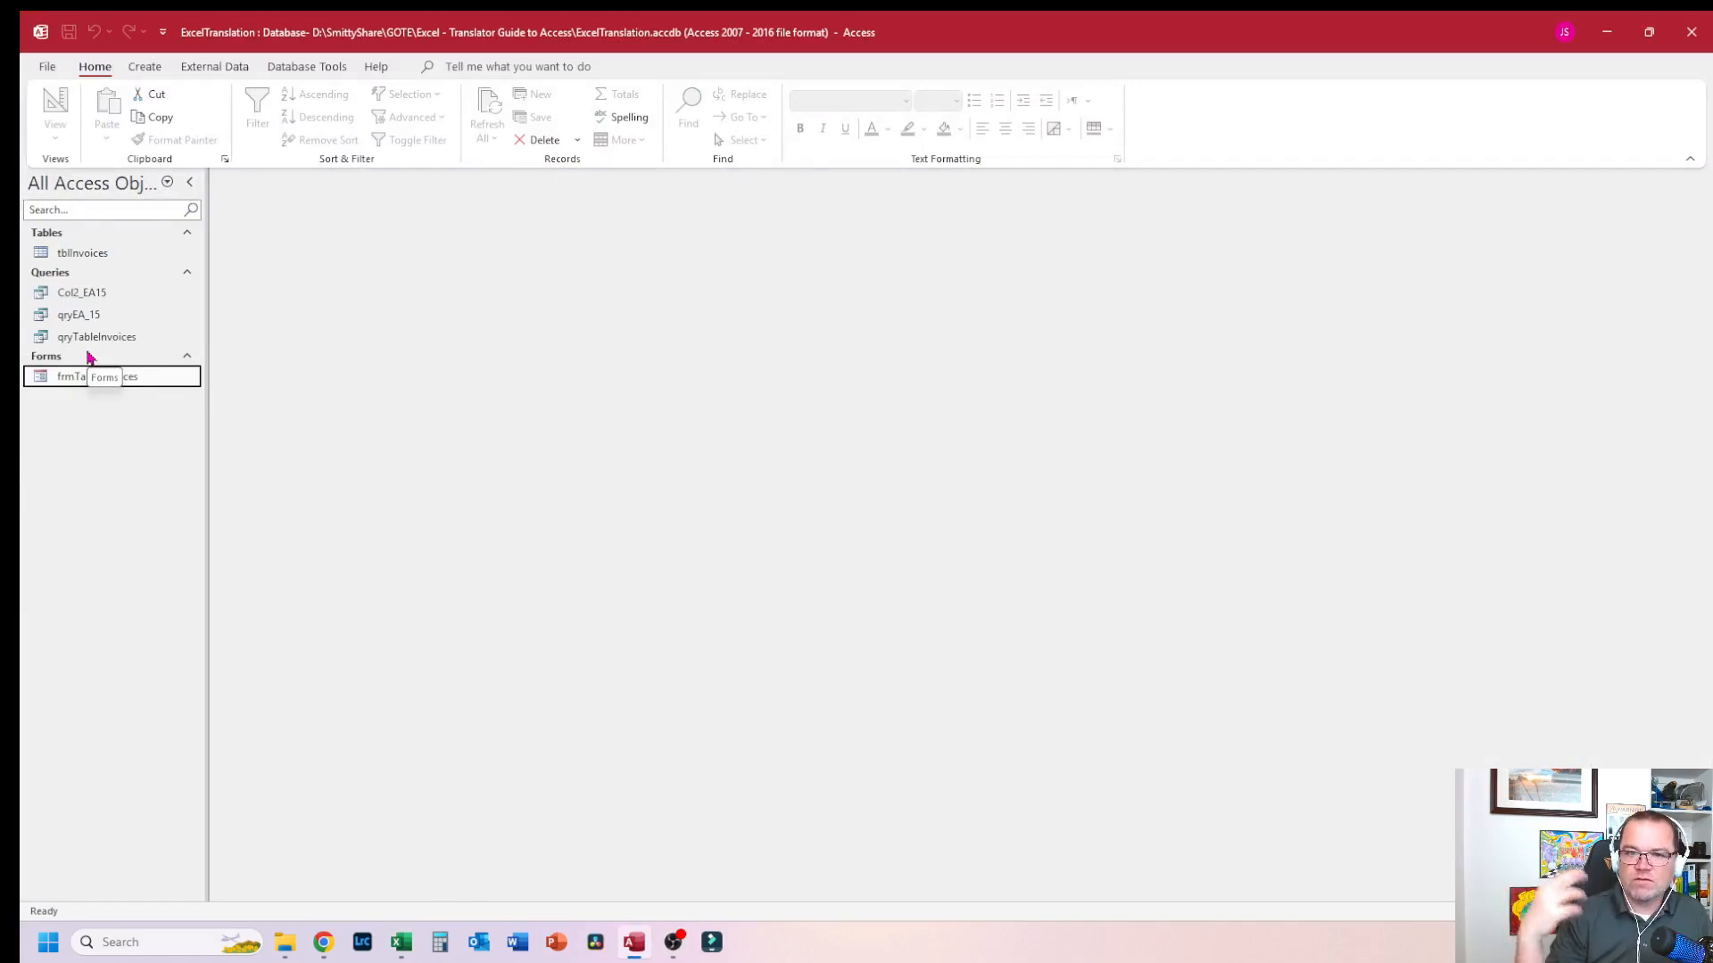
Step: Open the frmTableInvoices form and step through its invoice records
double_click(85, 378)
click(944, 467)
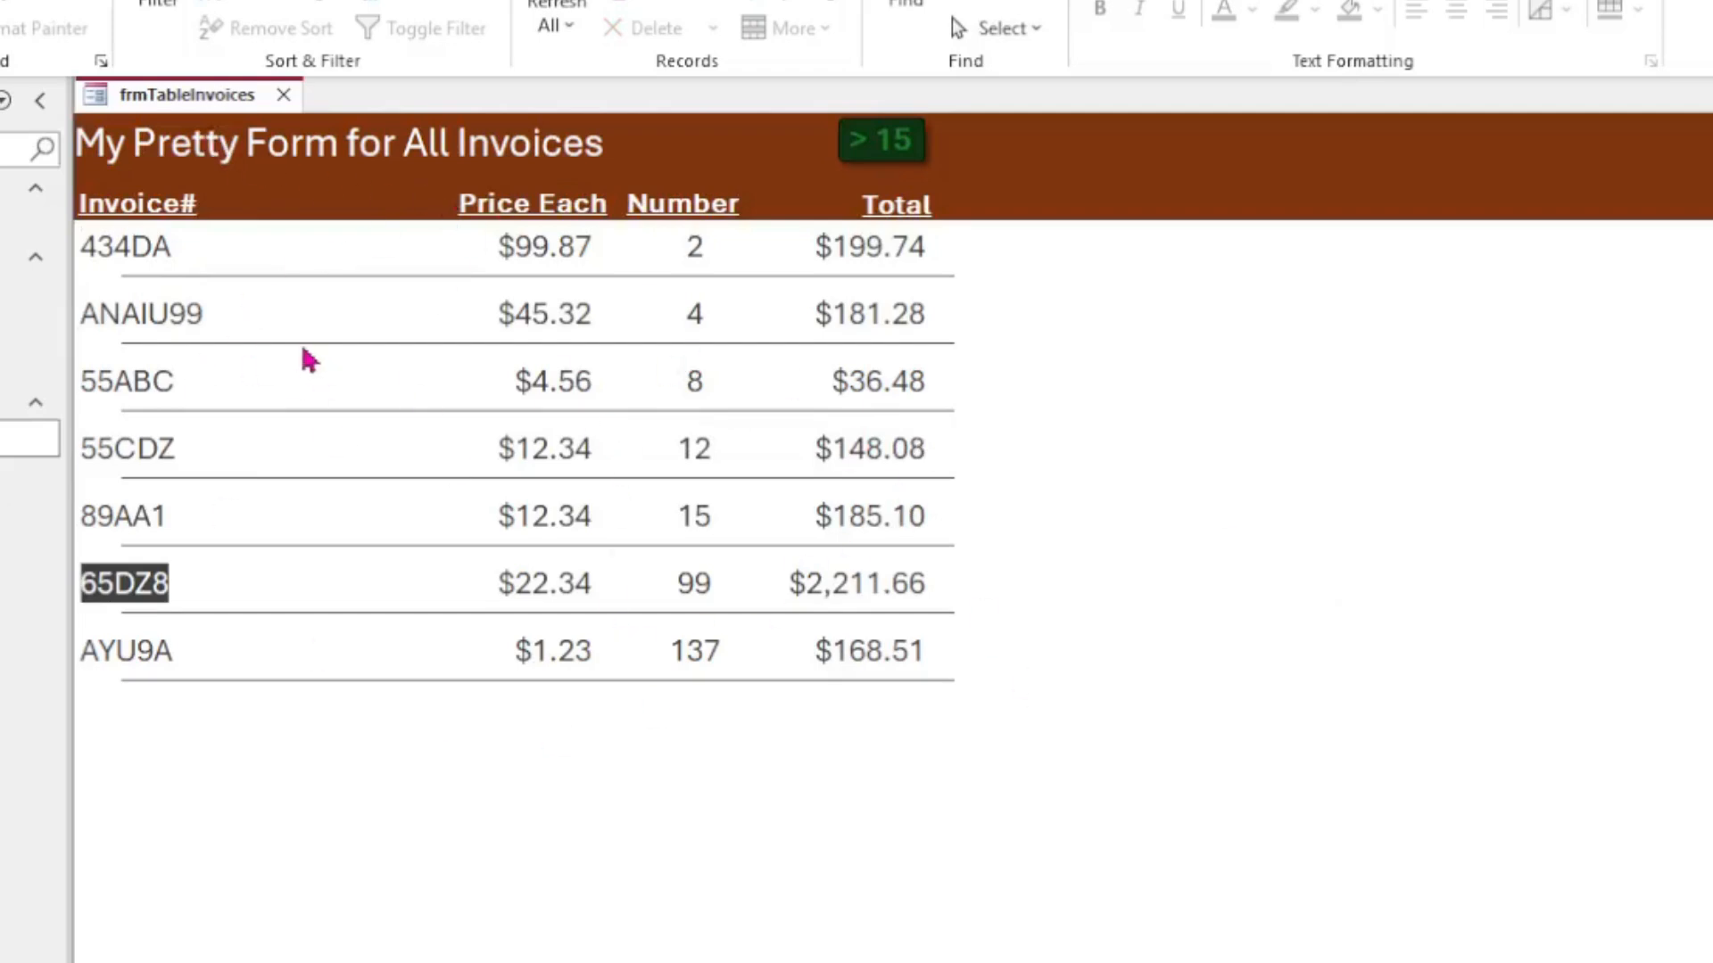
click(170, 248)
double_click(168, 246)
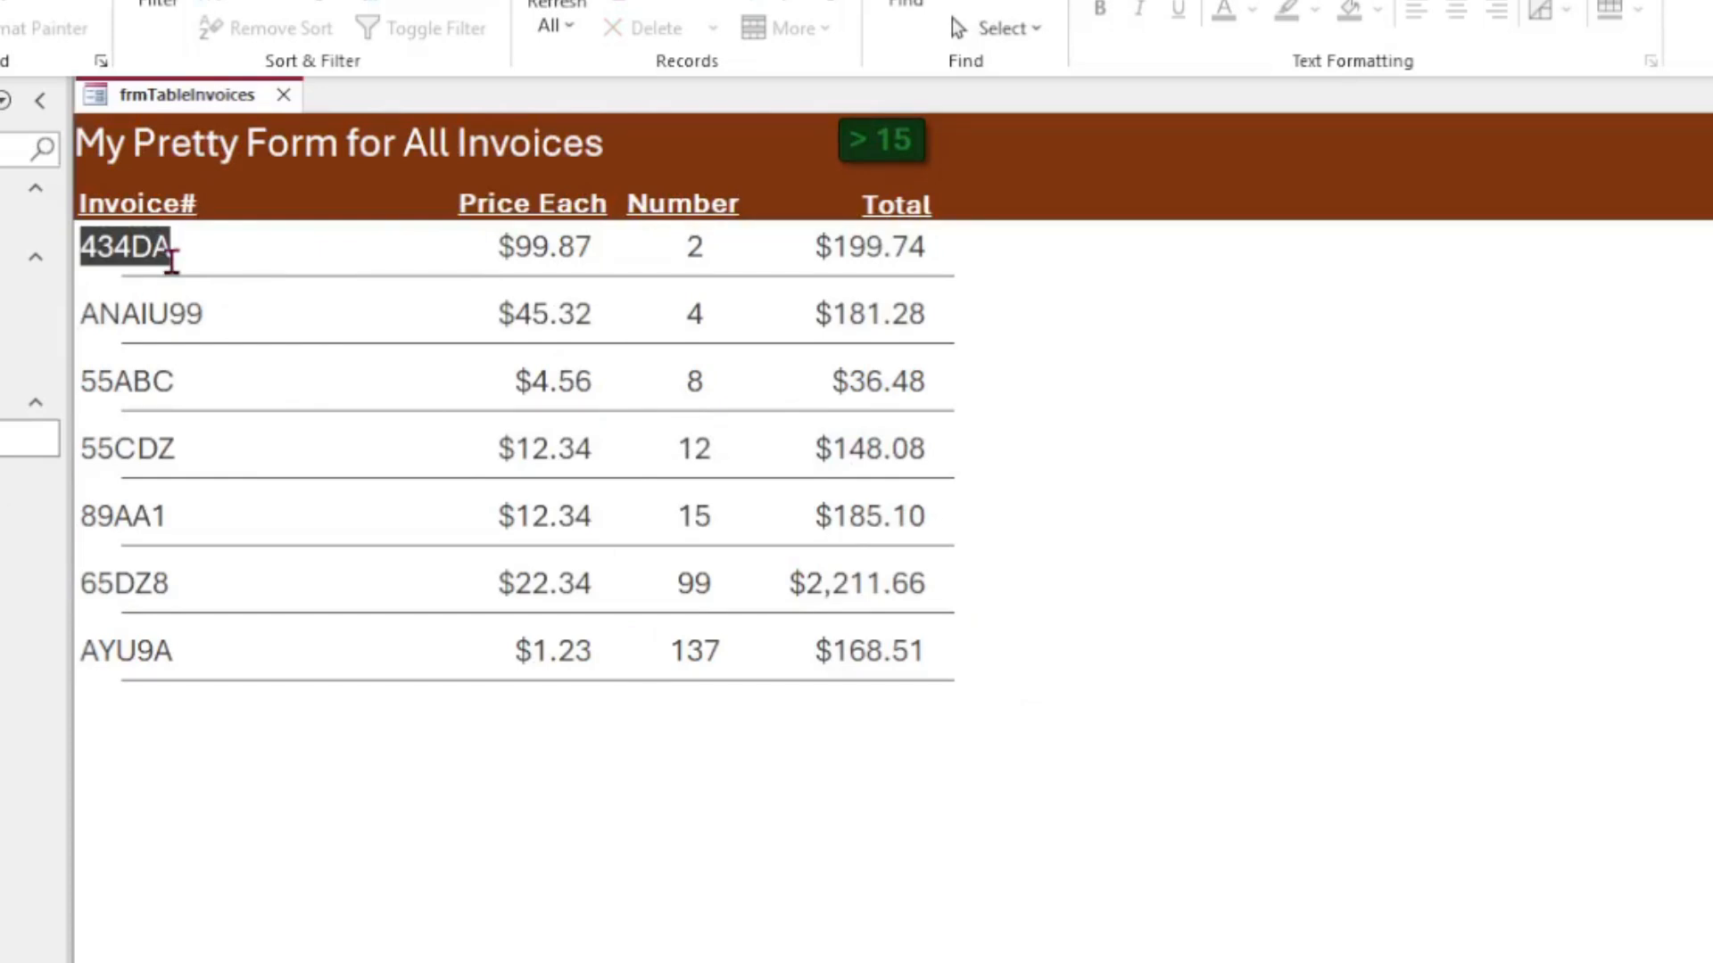
click(158, 326)
double_click(164, 329)
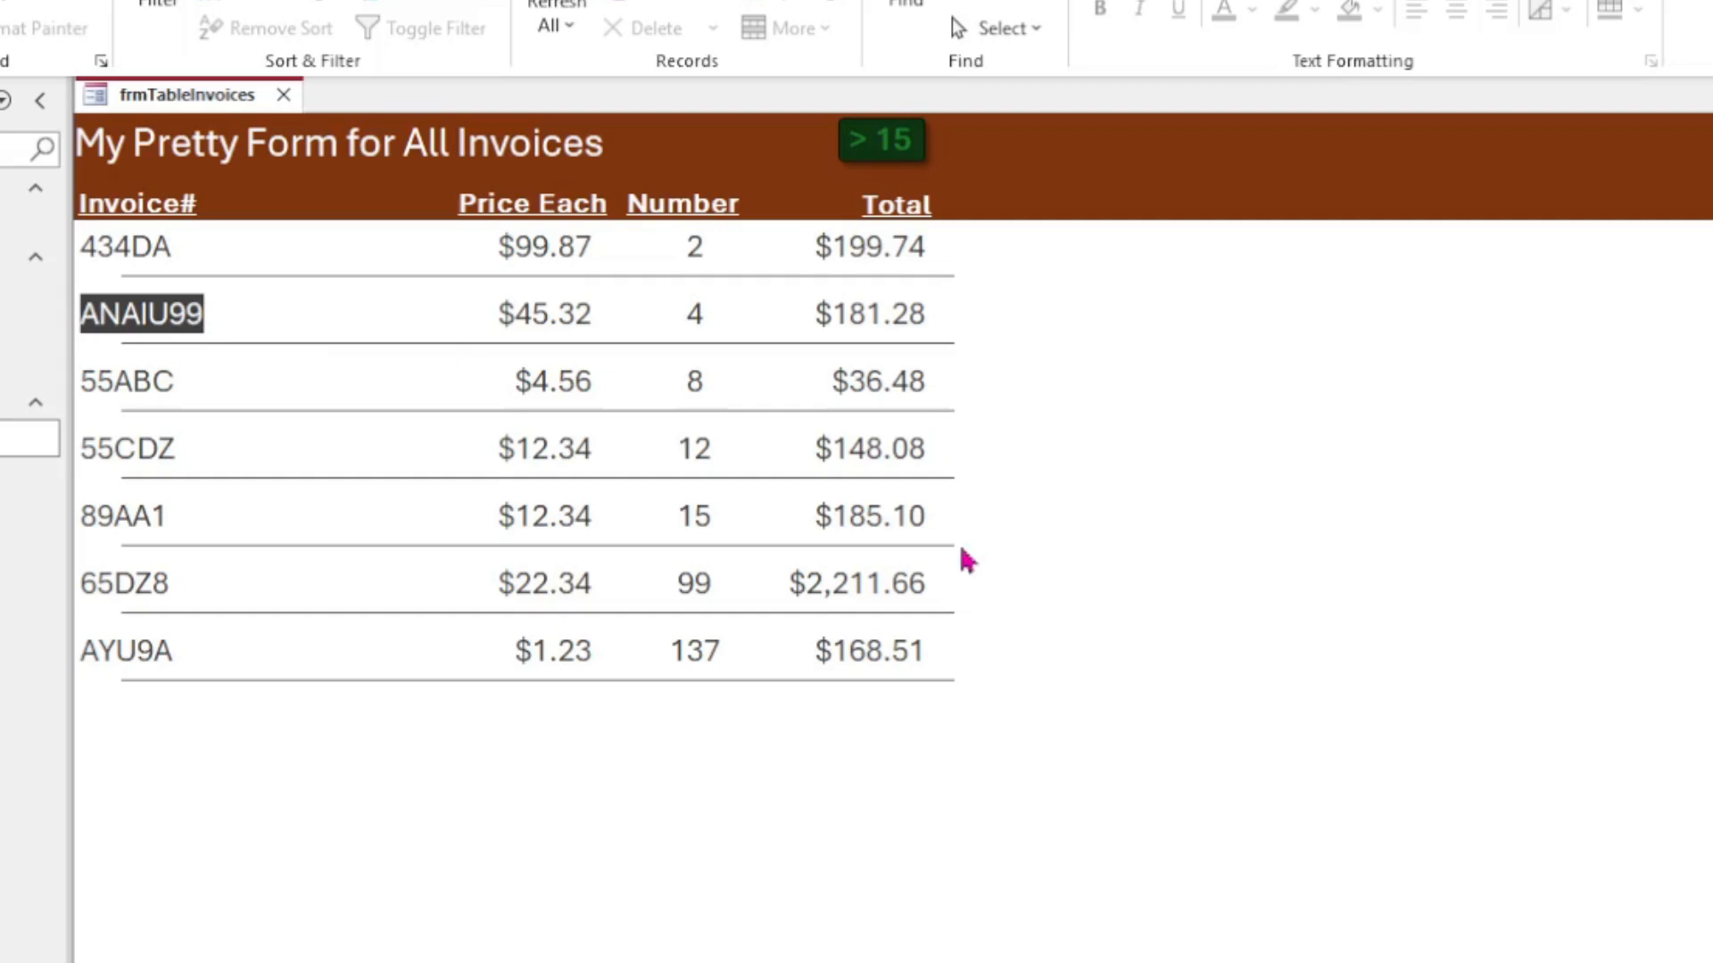
key(Down)
key(Down)
key(Down)
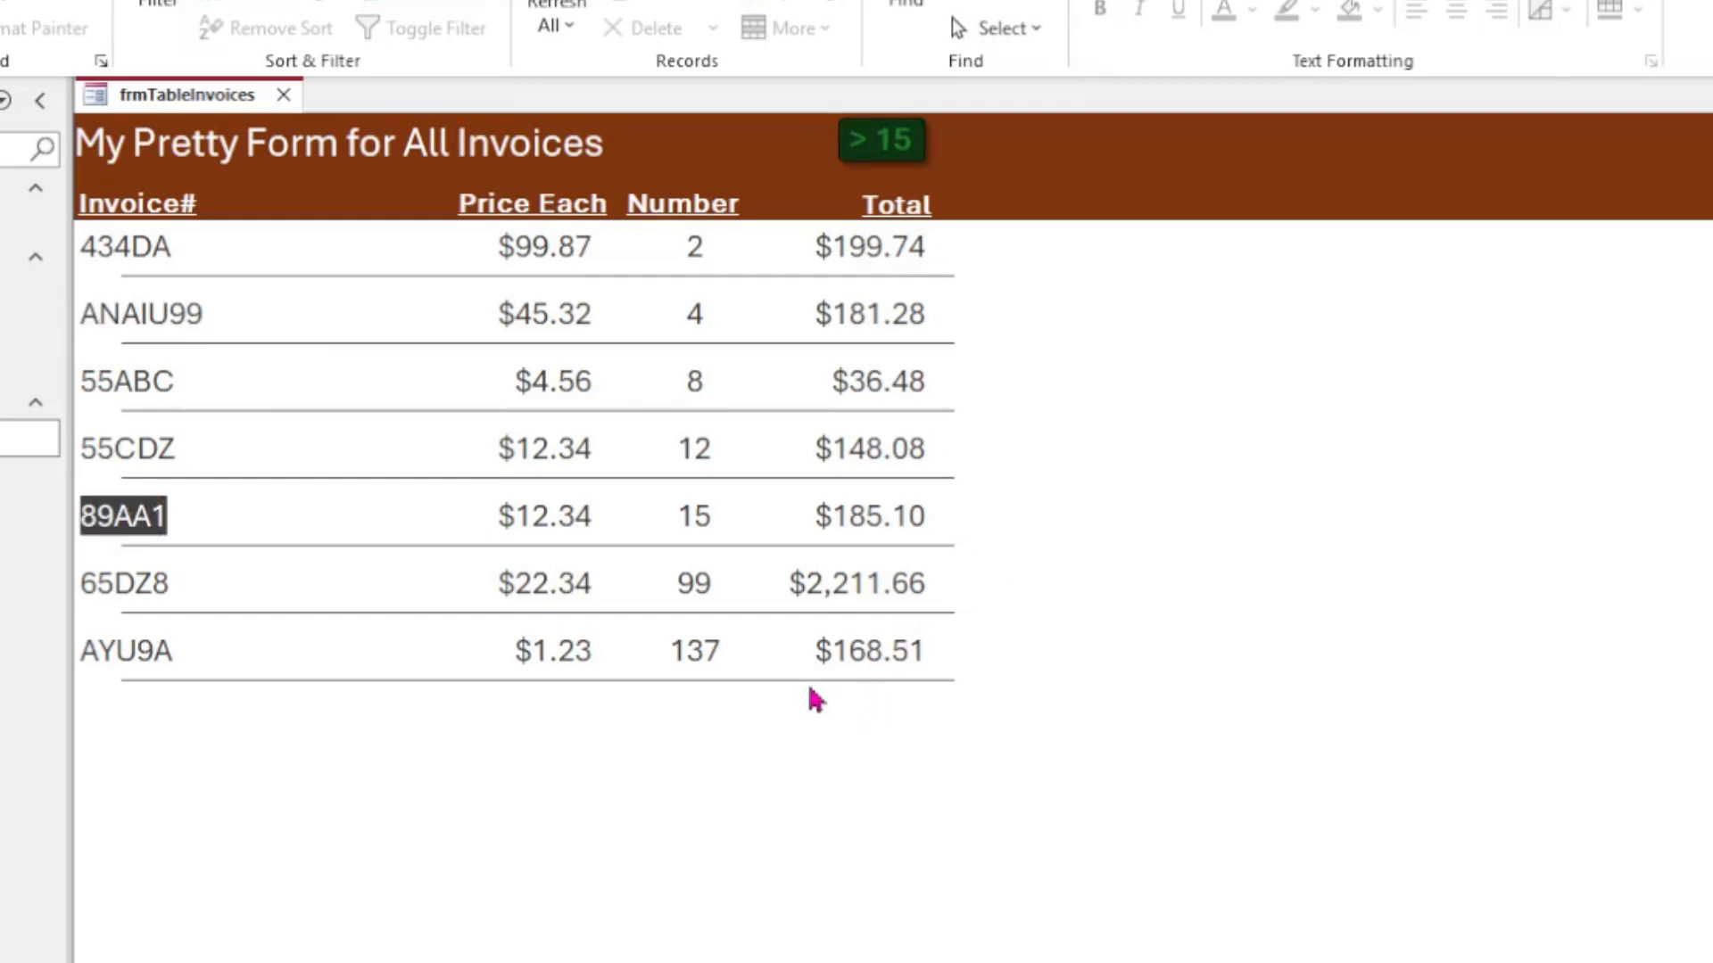
Step: Toggle the form's > 15 button on and off to switch between invoices over $15 and all invoices
click(553, 453)
click(576, 453)
click(608, 440)
click(816, 448)
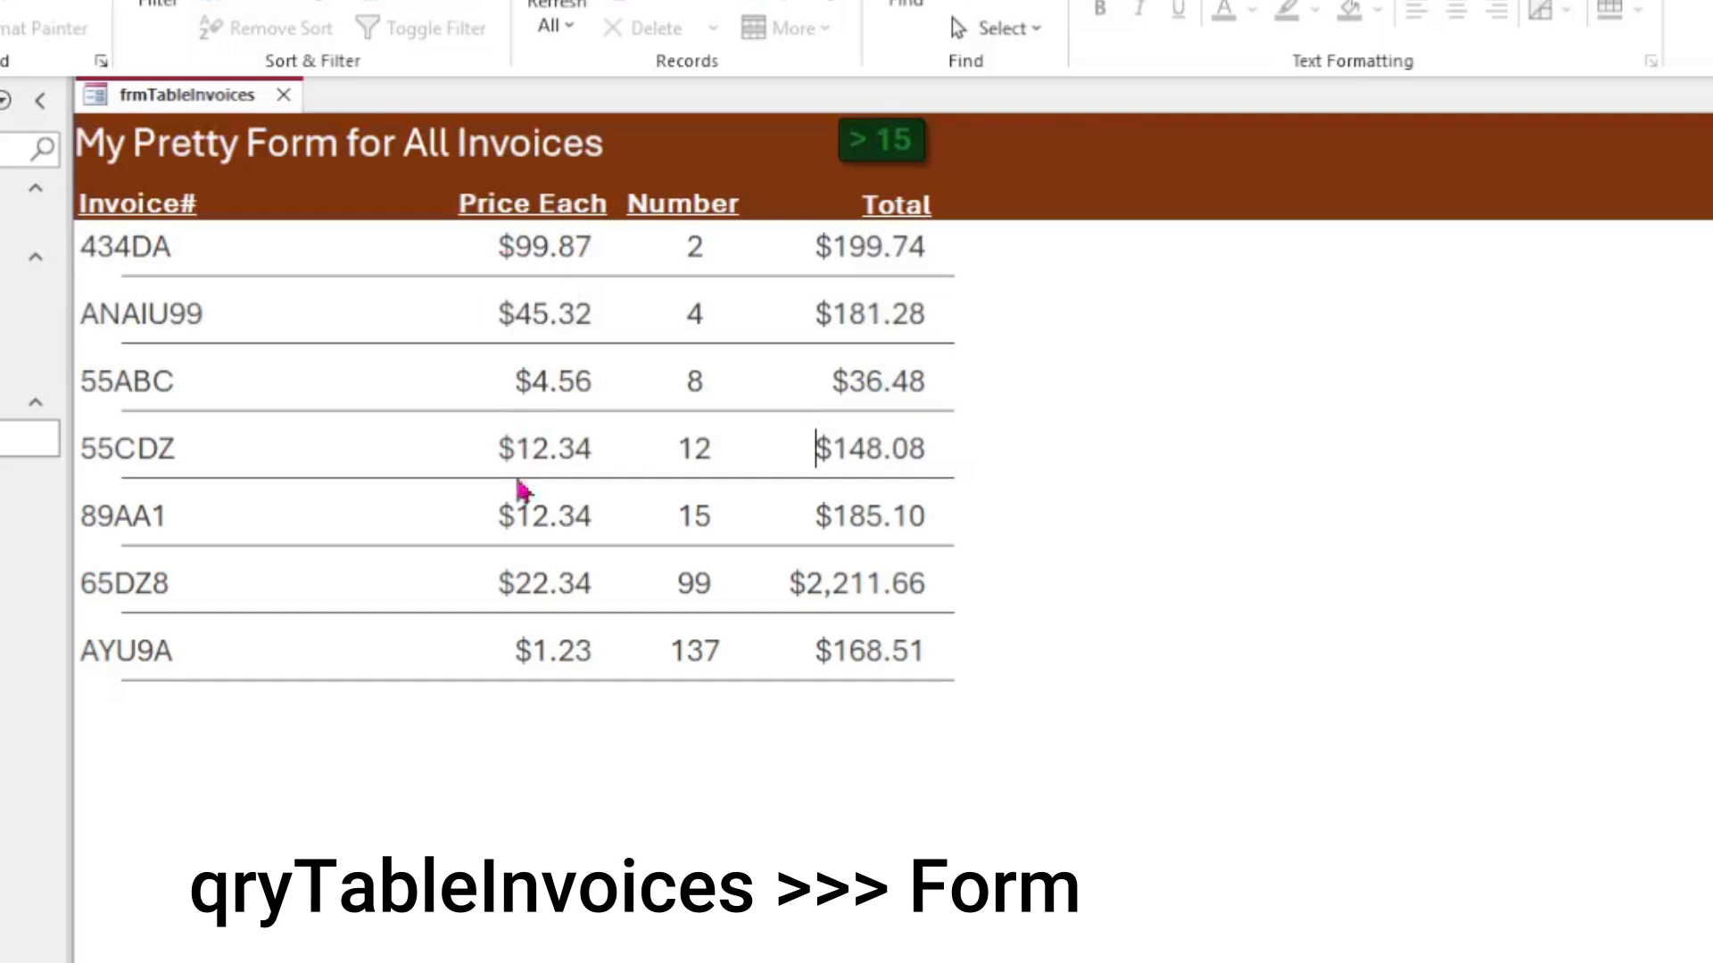
click(901, 157)
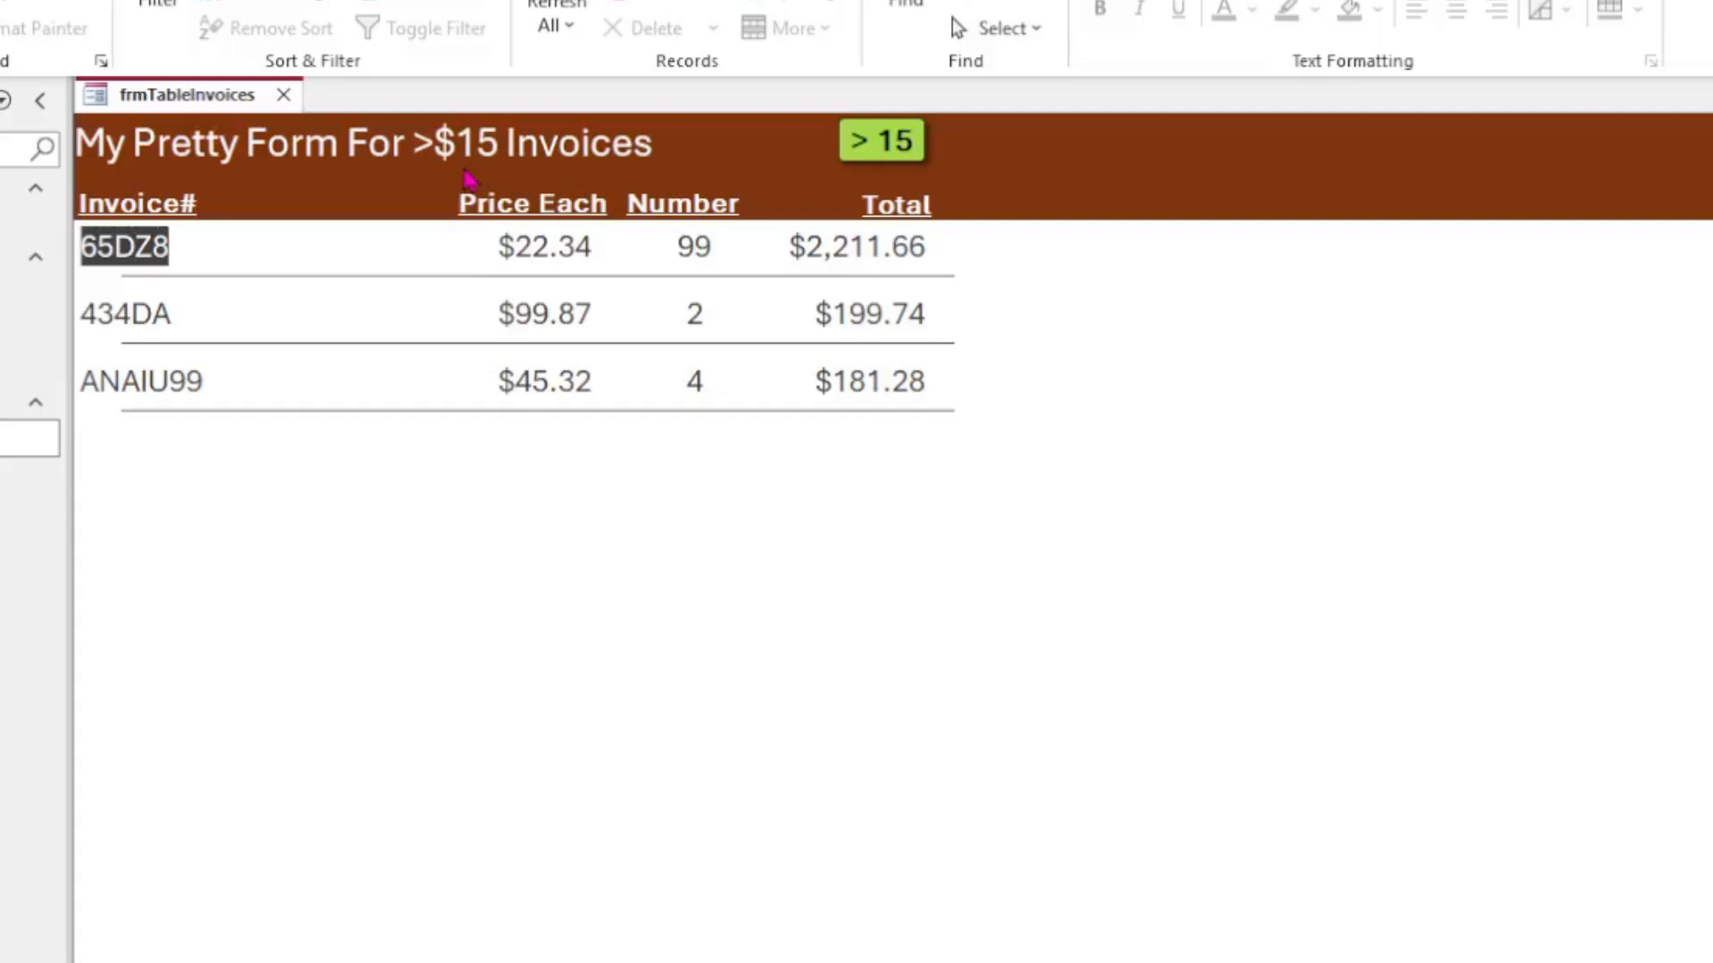
click(888, 147)
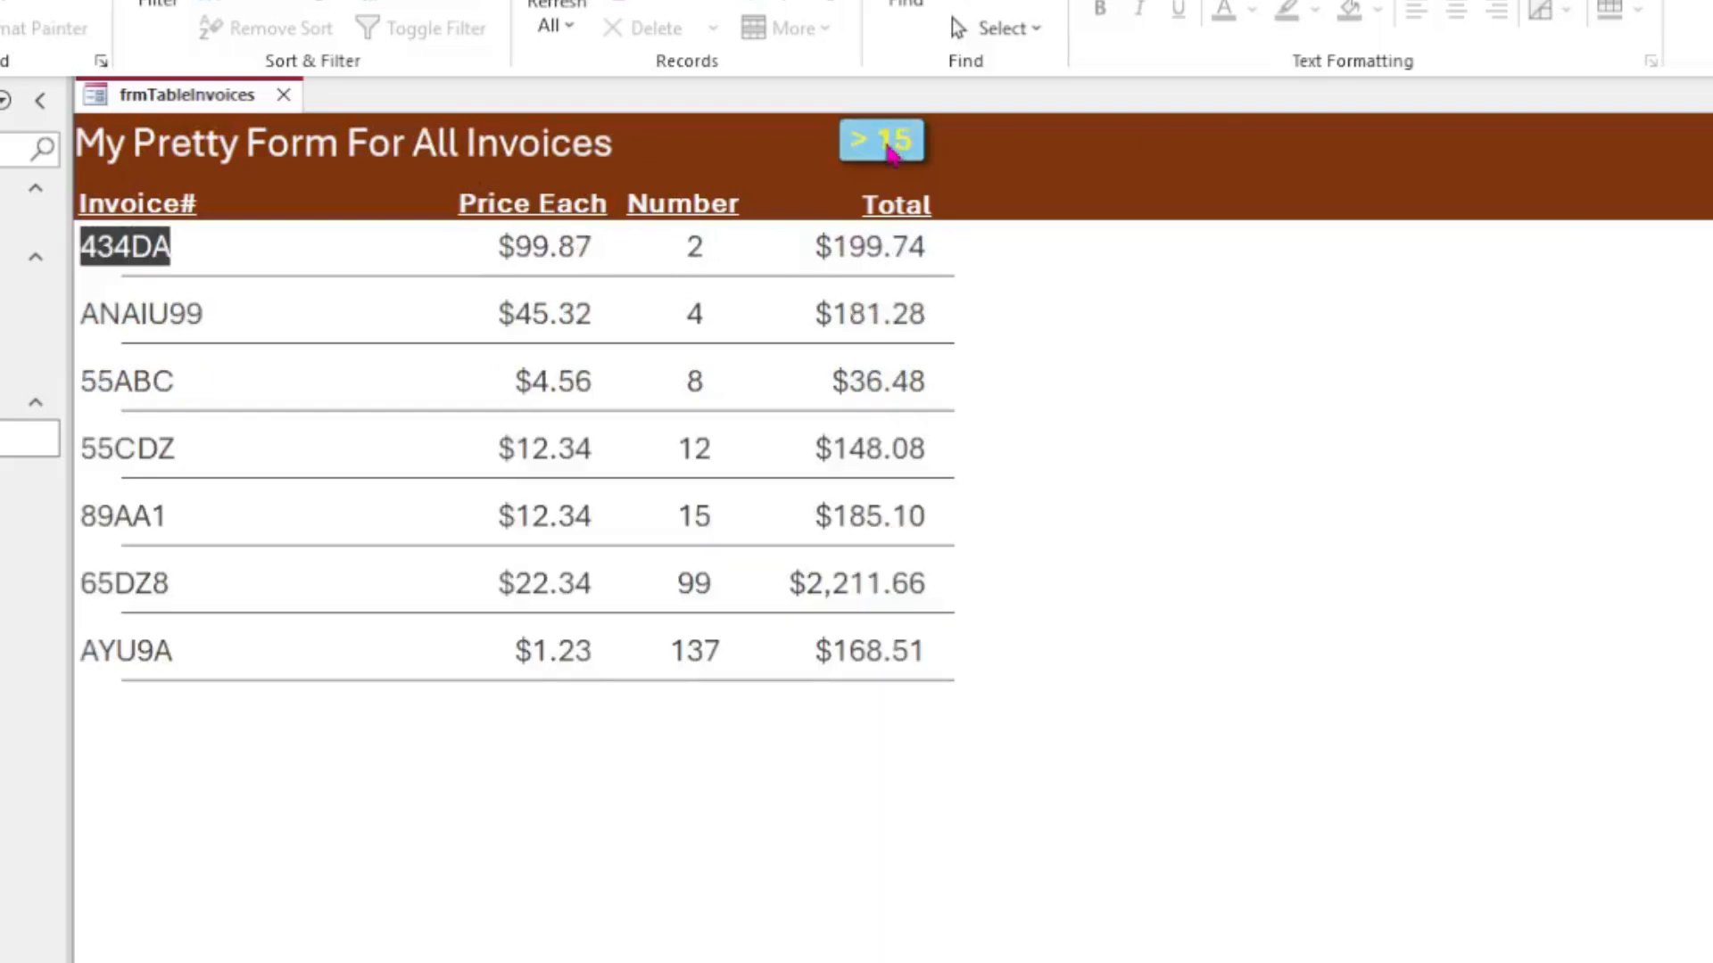